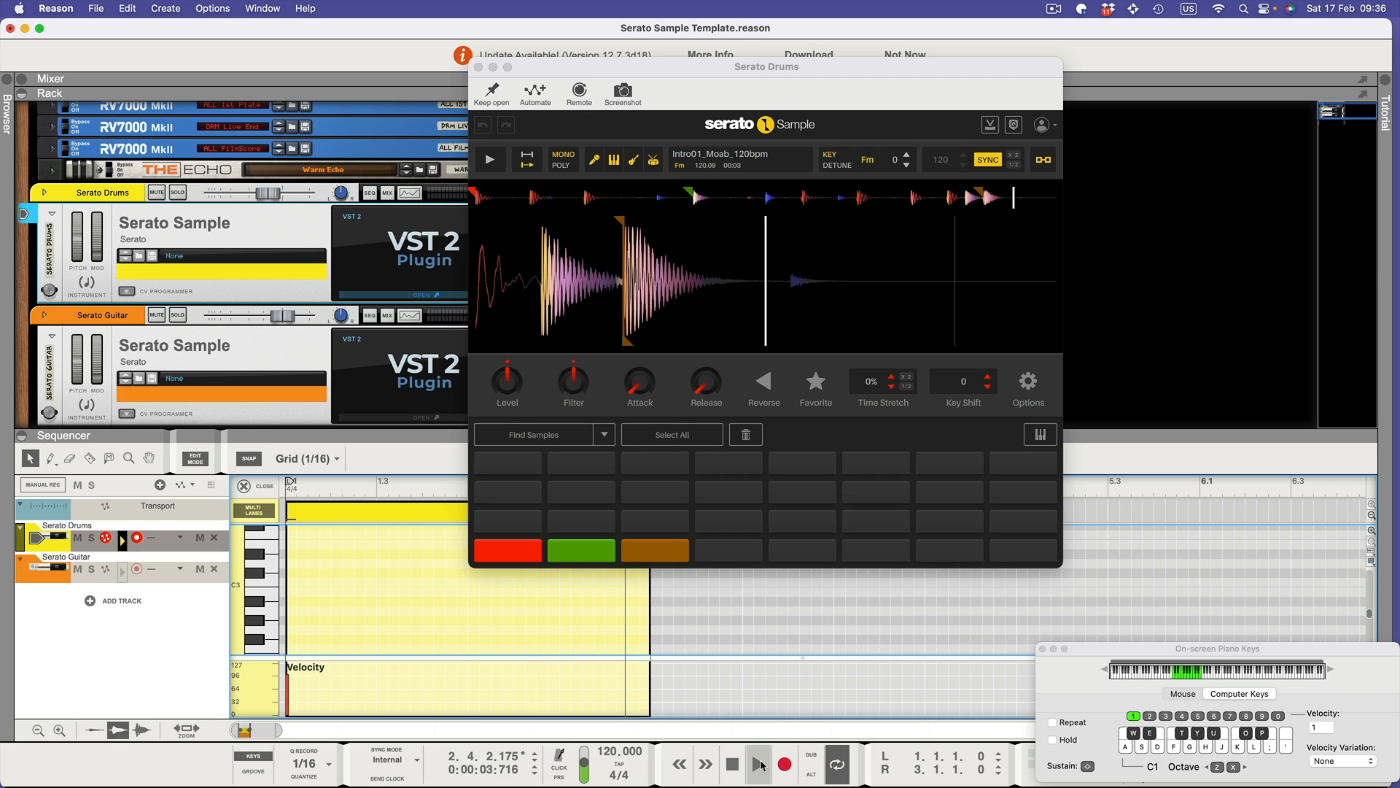
Play the Reason sequence, then audition the source samples in the Serato Drums and Serato Guitar devices.
{"action": "left_click", "coordinate": [760, 765]}
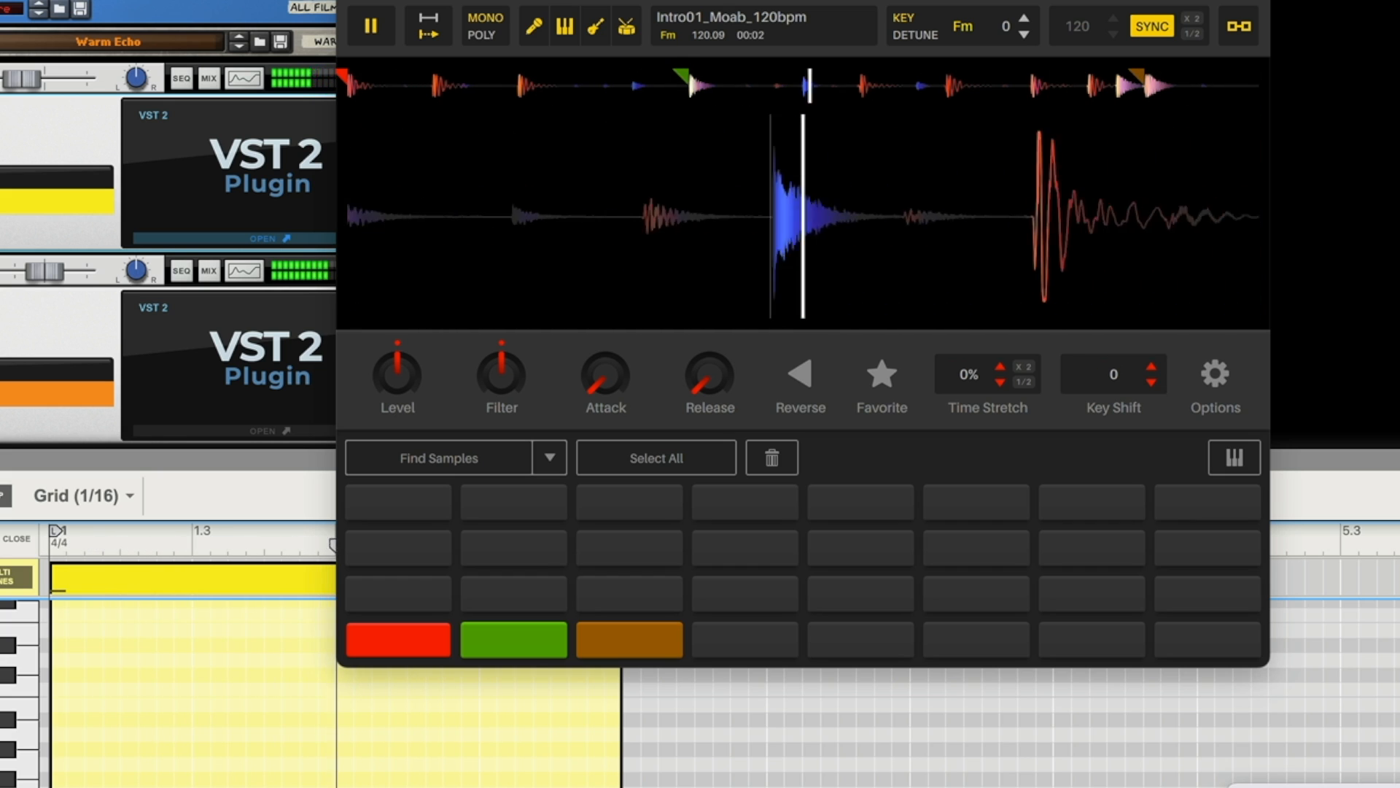
{"action": "key", "text": "space"}
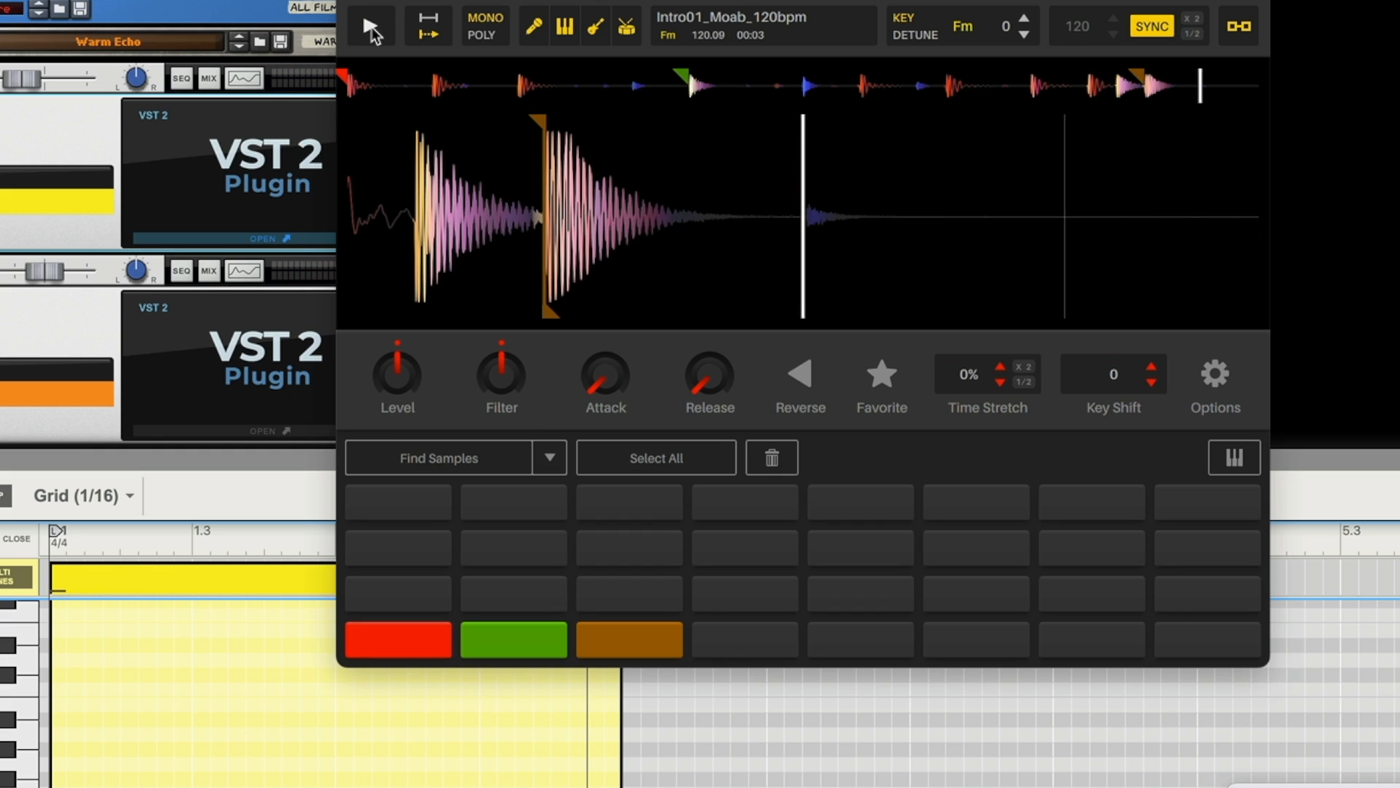
{"action": "left_click", "coordinate": [370, 27]}
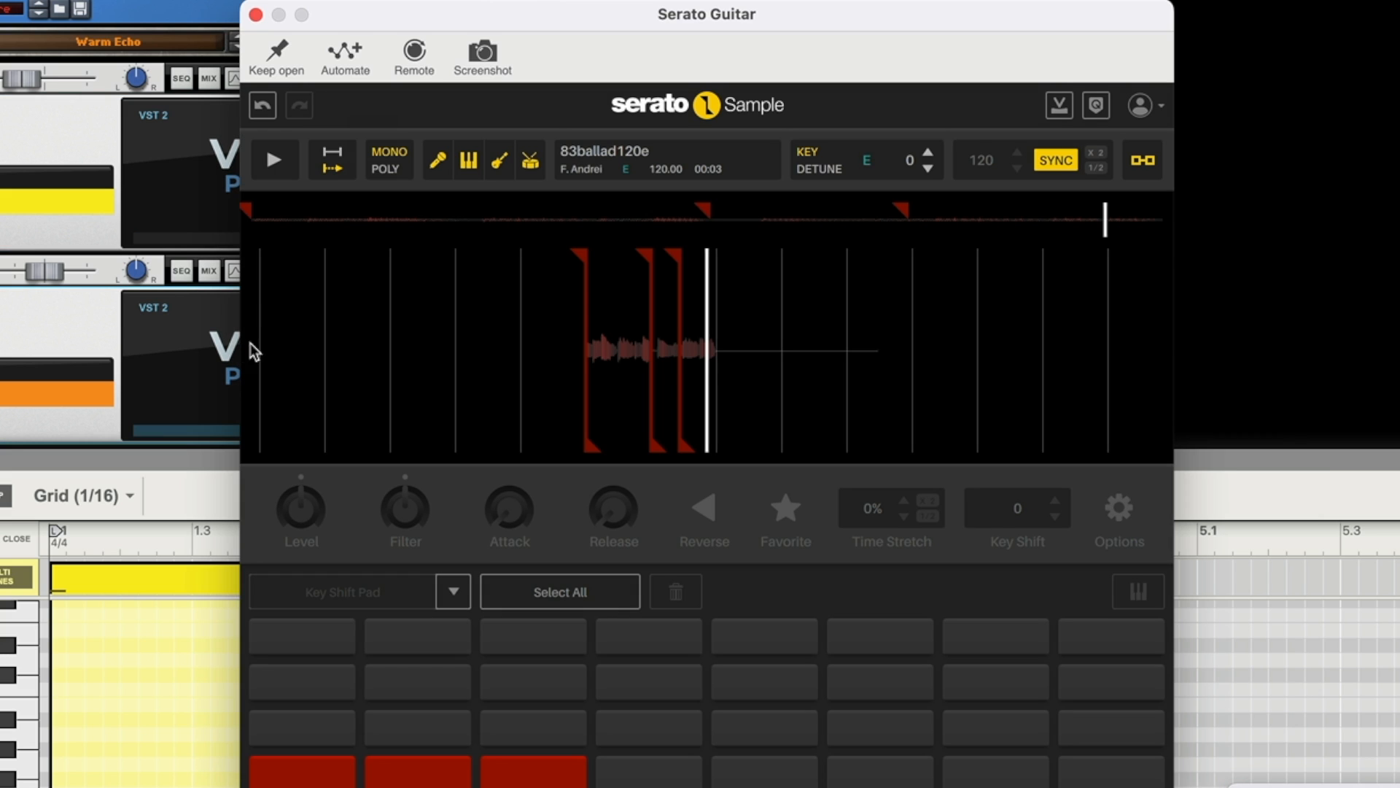
{"action": "mouse_move", "coordinate": [263, 348]}
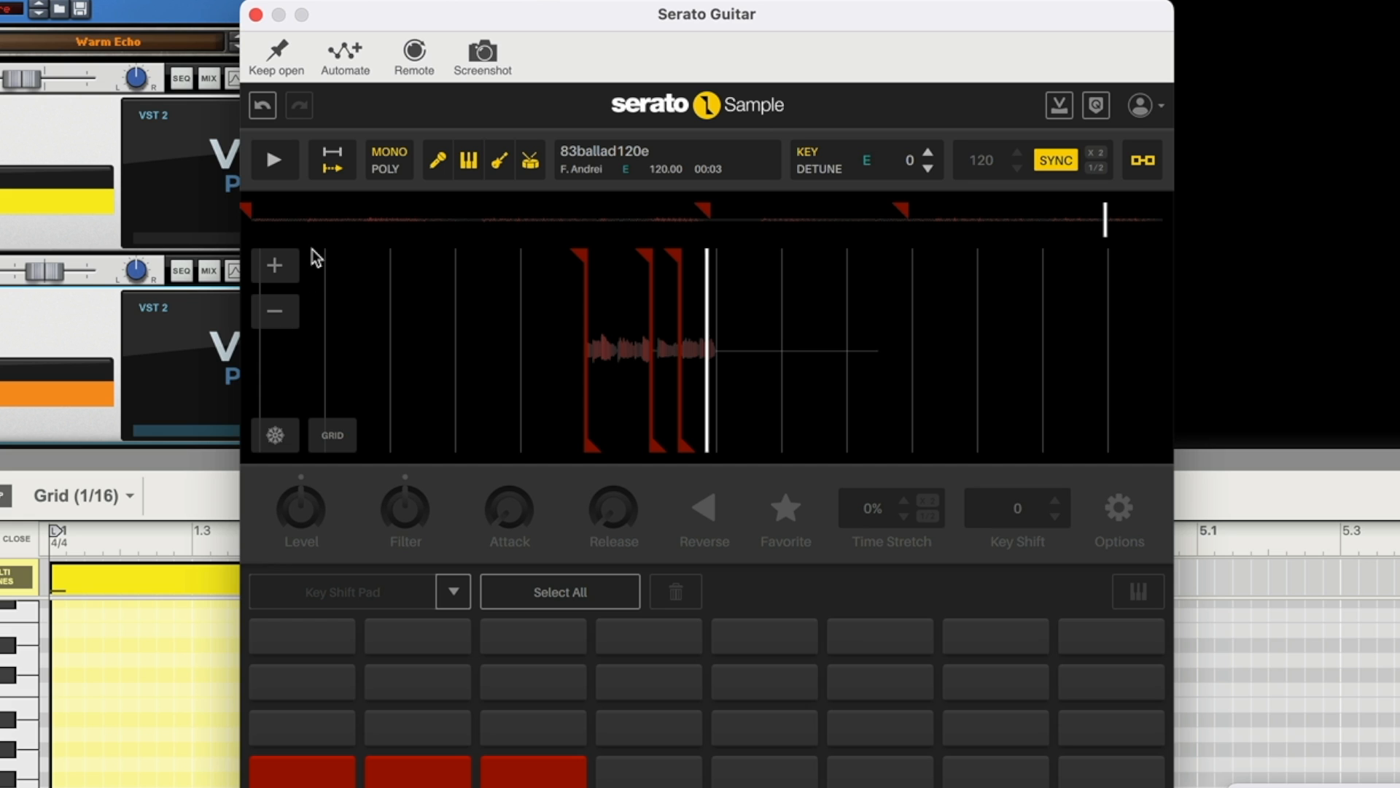
{"action": "left_click", "coordinate": [274, 159]}
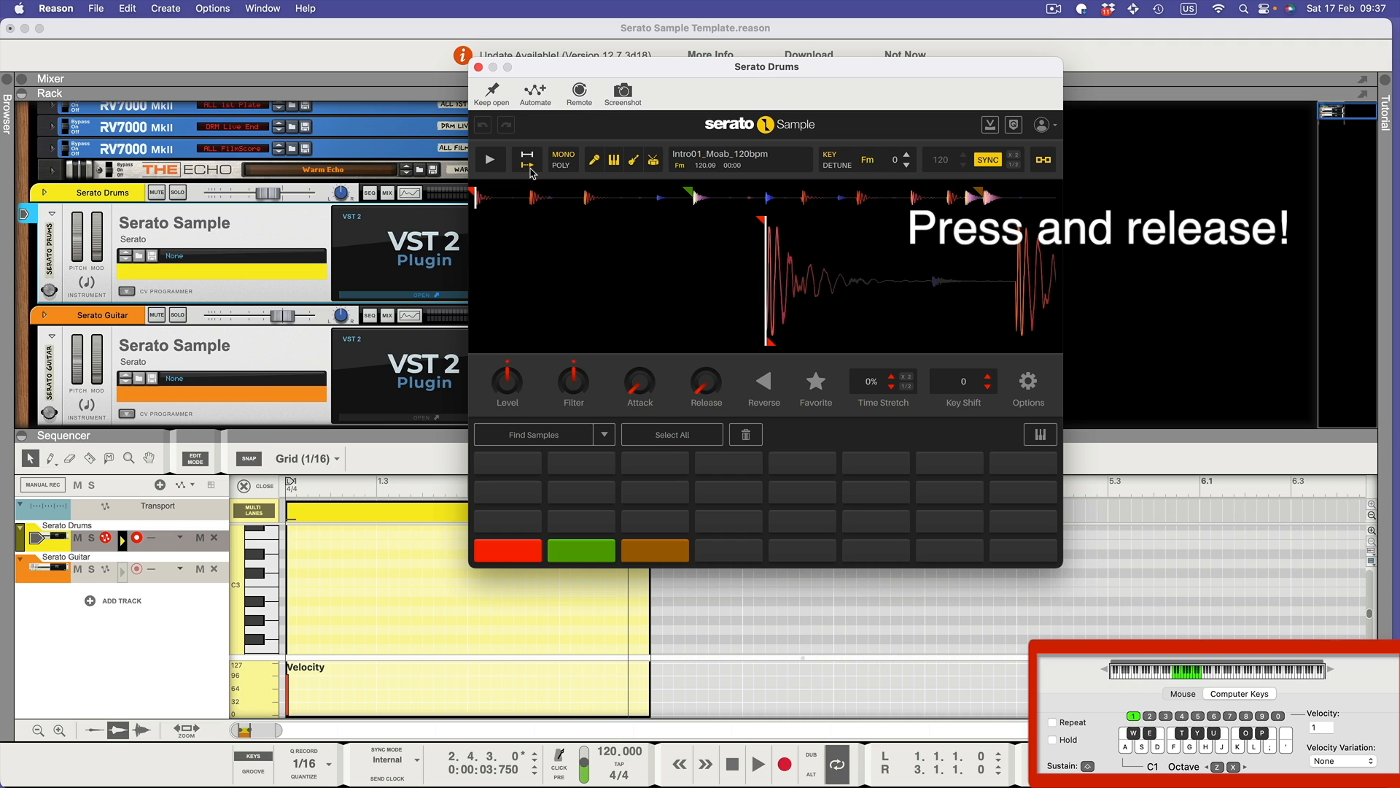
Switch the Serato Drums playback mode so a pad sounds only while held, and test it with the first pad.
{"action": "key", "text": "a"}
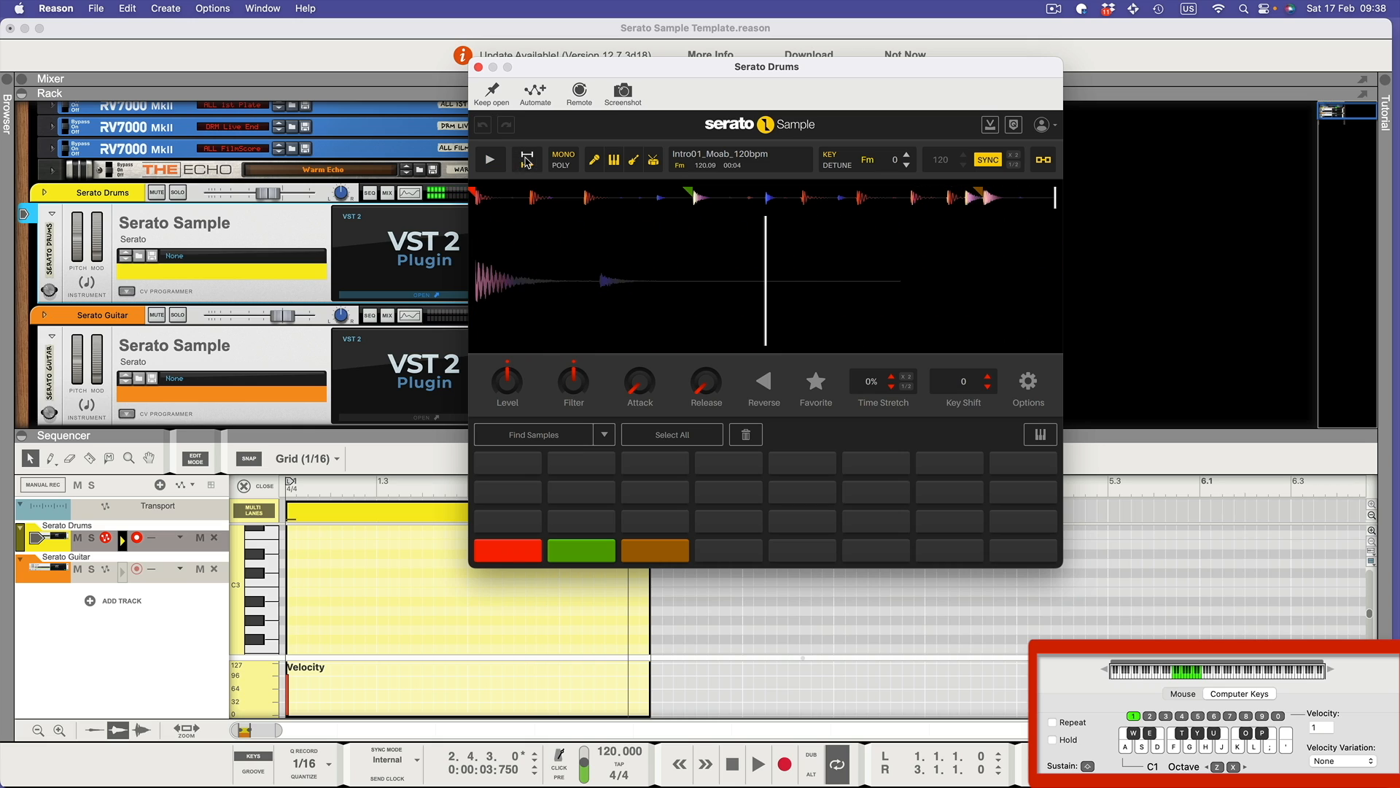
{"action": "left_click", "coordinate": [533, 160]}
{"action": "key", "text": "a"}
{"action": "key", "text": "a"}
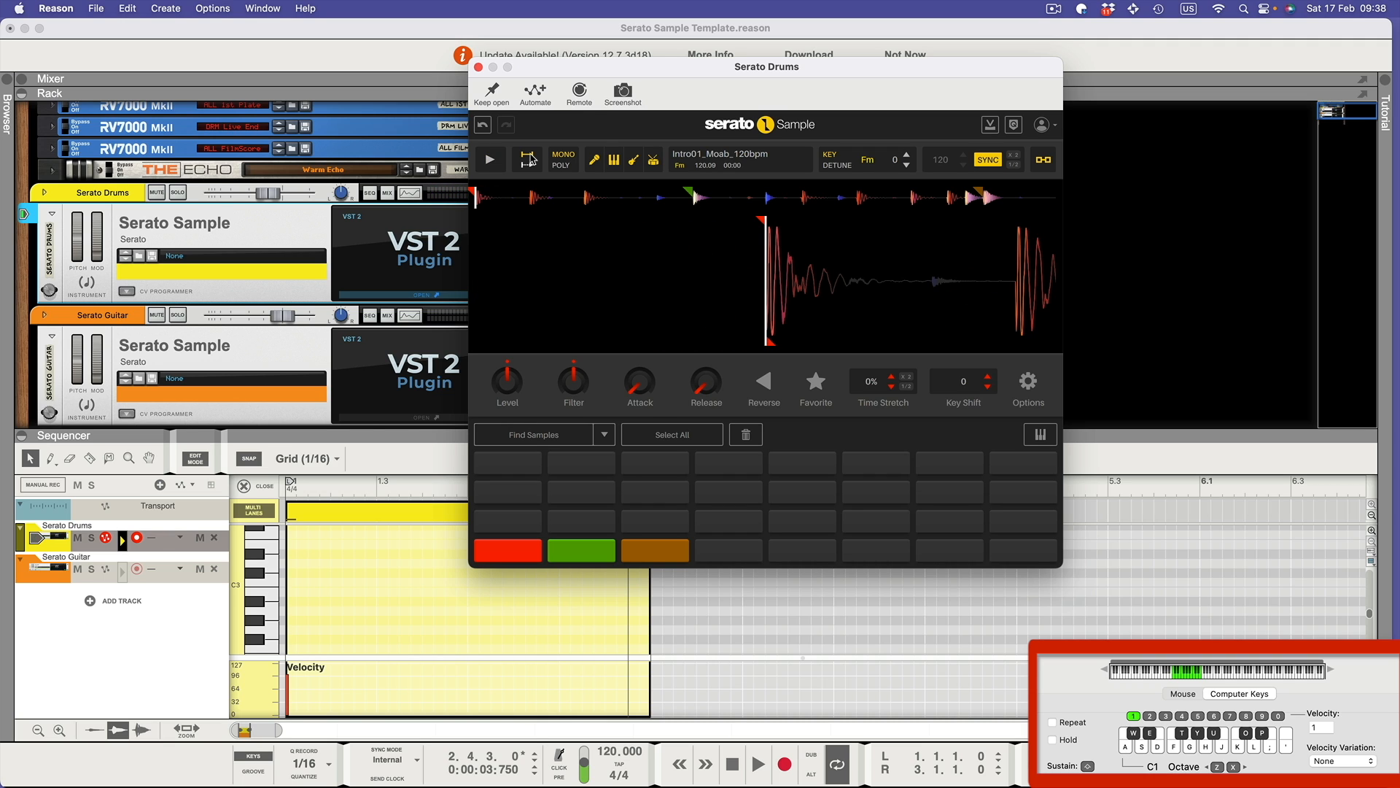
Trigger the first drum pad repeatedly with short and held notes to hear the playback mode.
{"action": "key", "text": "a"}
{"action": "key", "text": "a"}
{"action": "key", "text": "a"}
{"action": "key", "text": "a"}
{"action": "key", "text": "a"}
{"action": "key", "text": "a"}
{"action": "key", "text": "a"}
{"action": "key", "text": "a"}
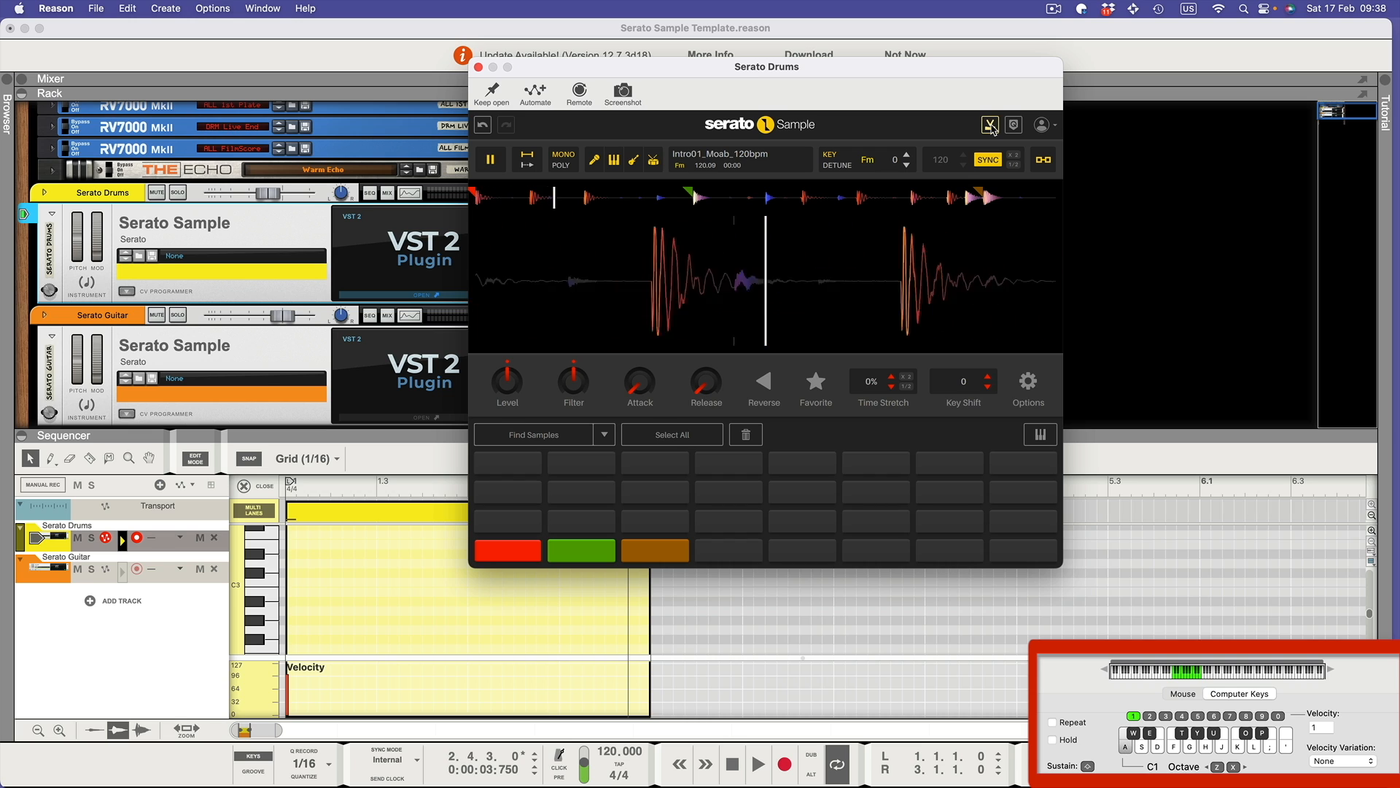
{"action": "key", "text": "a"}
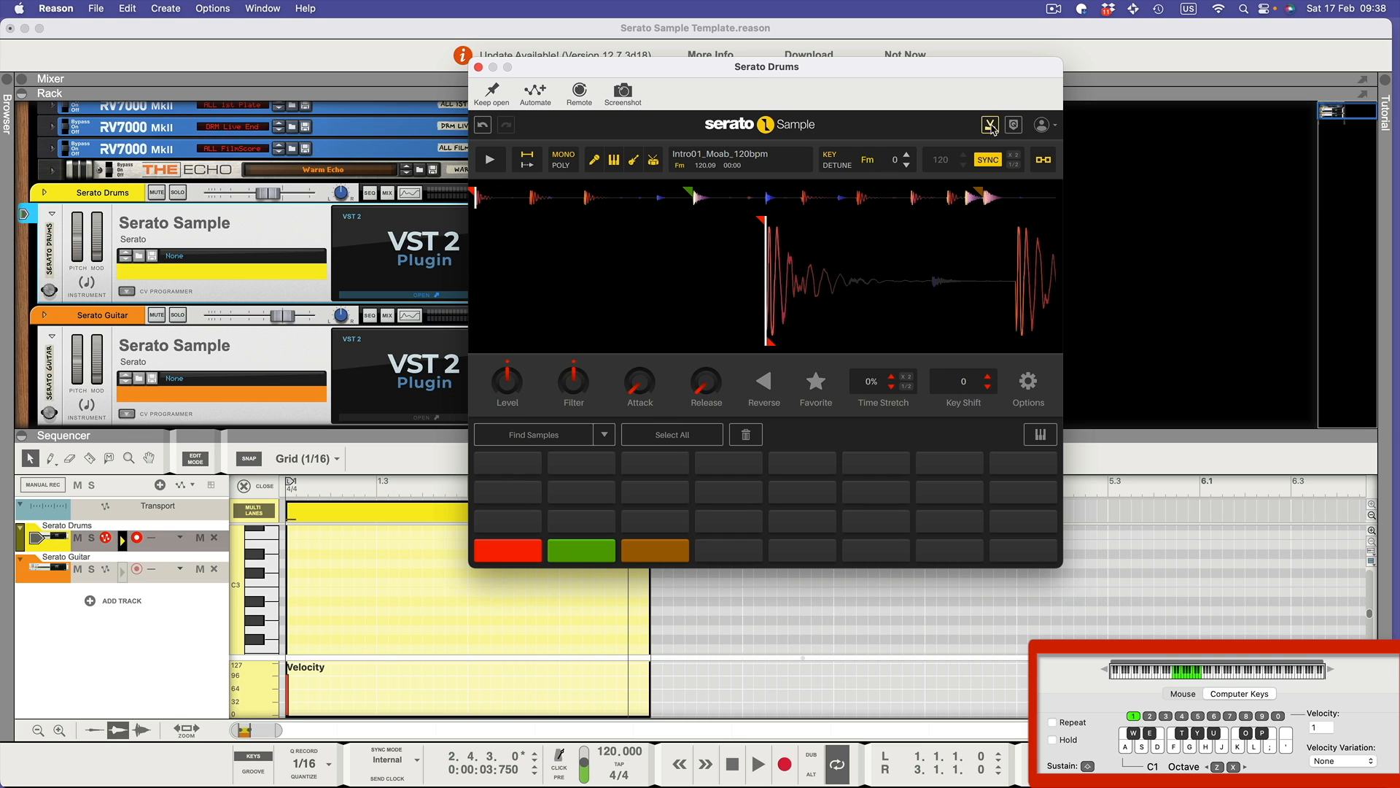
{"action": "left_click", "coordinate": [990, 126]}
{"action": "key", "text": "a"}
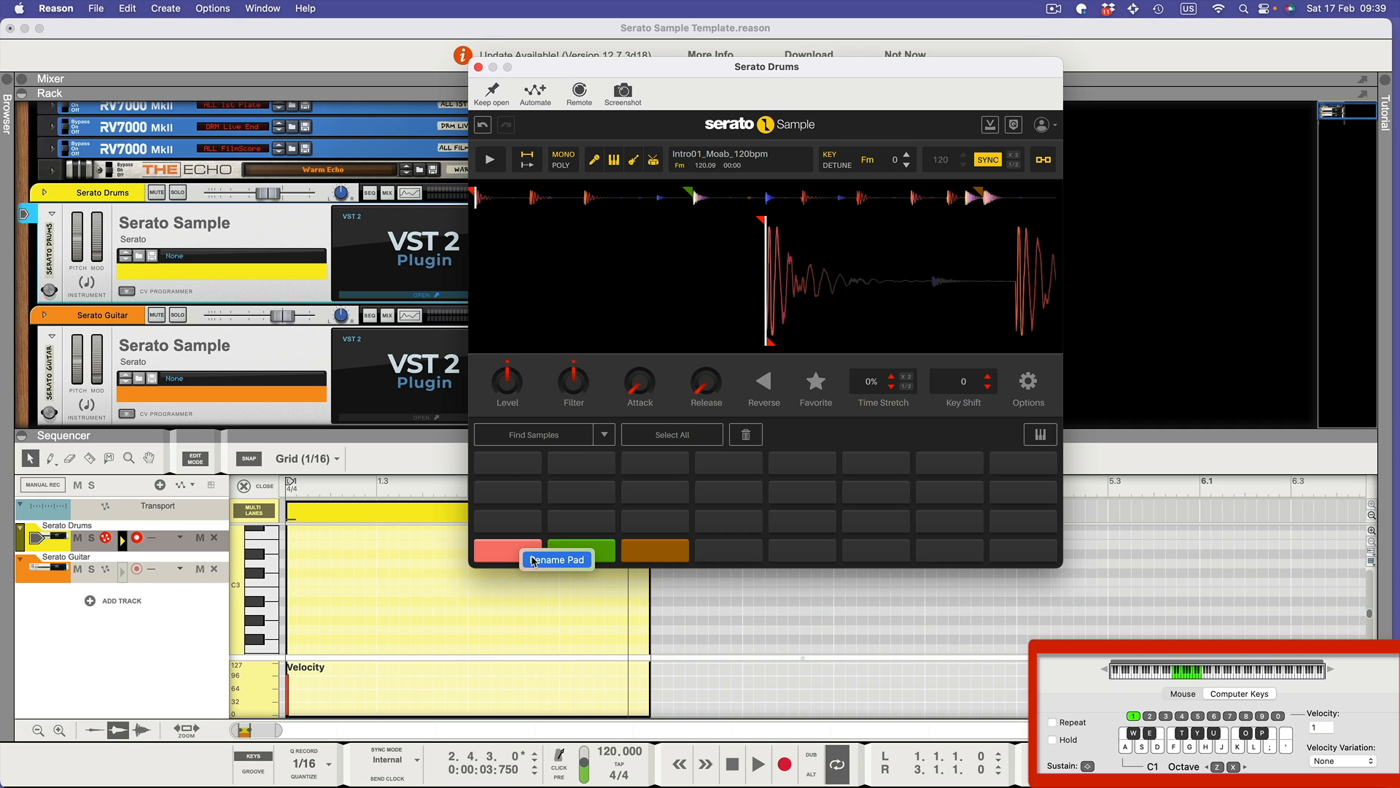
Rename the red drum pad as A and the green drum pad as W.
{"action": "left_click", "coordinate": [533, 560]}
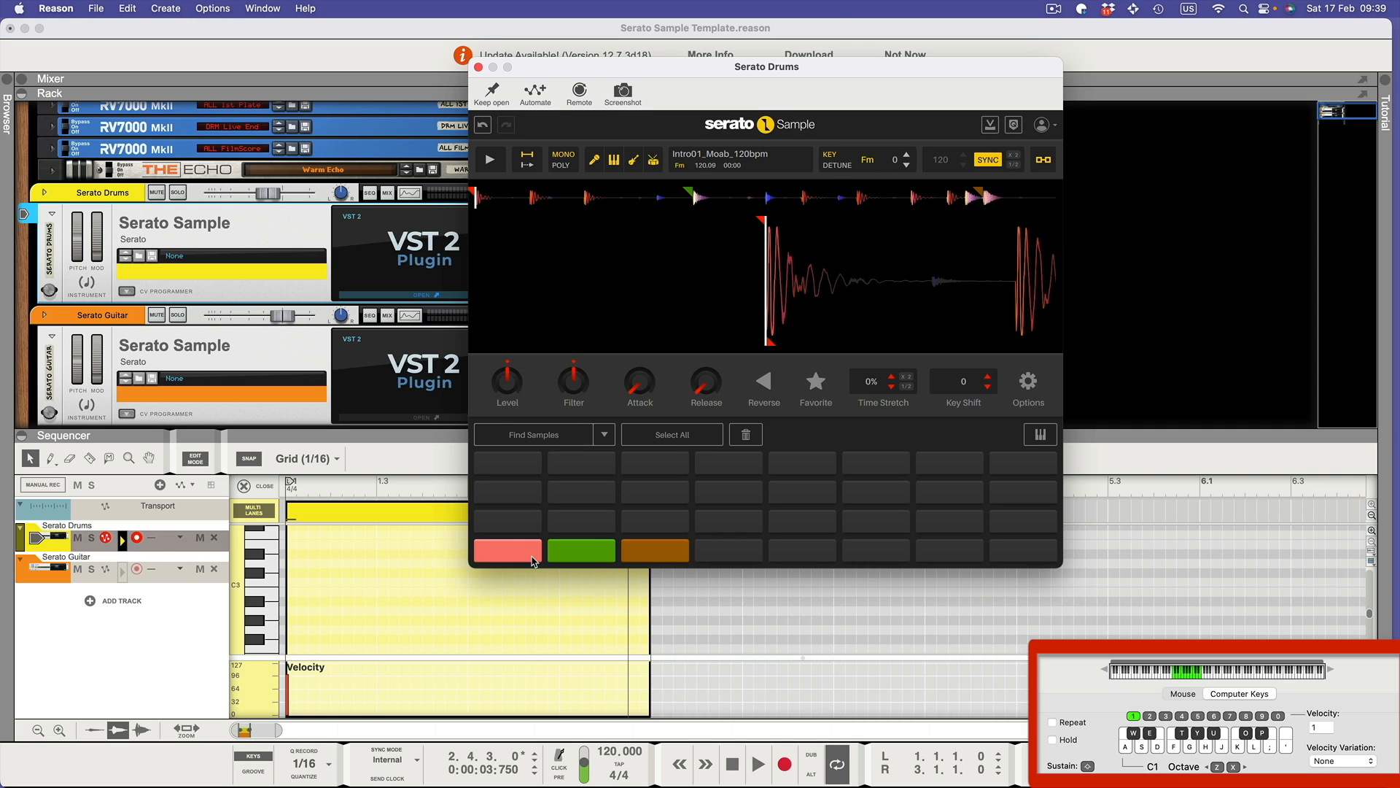
{"action": "type", "text": "Aa"}
{"action": "left_click", "coordinate": [581, 552]}
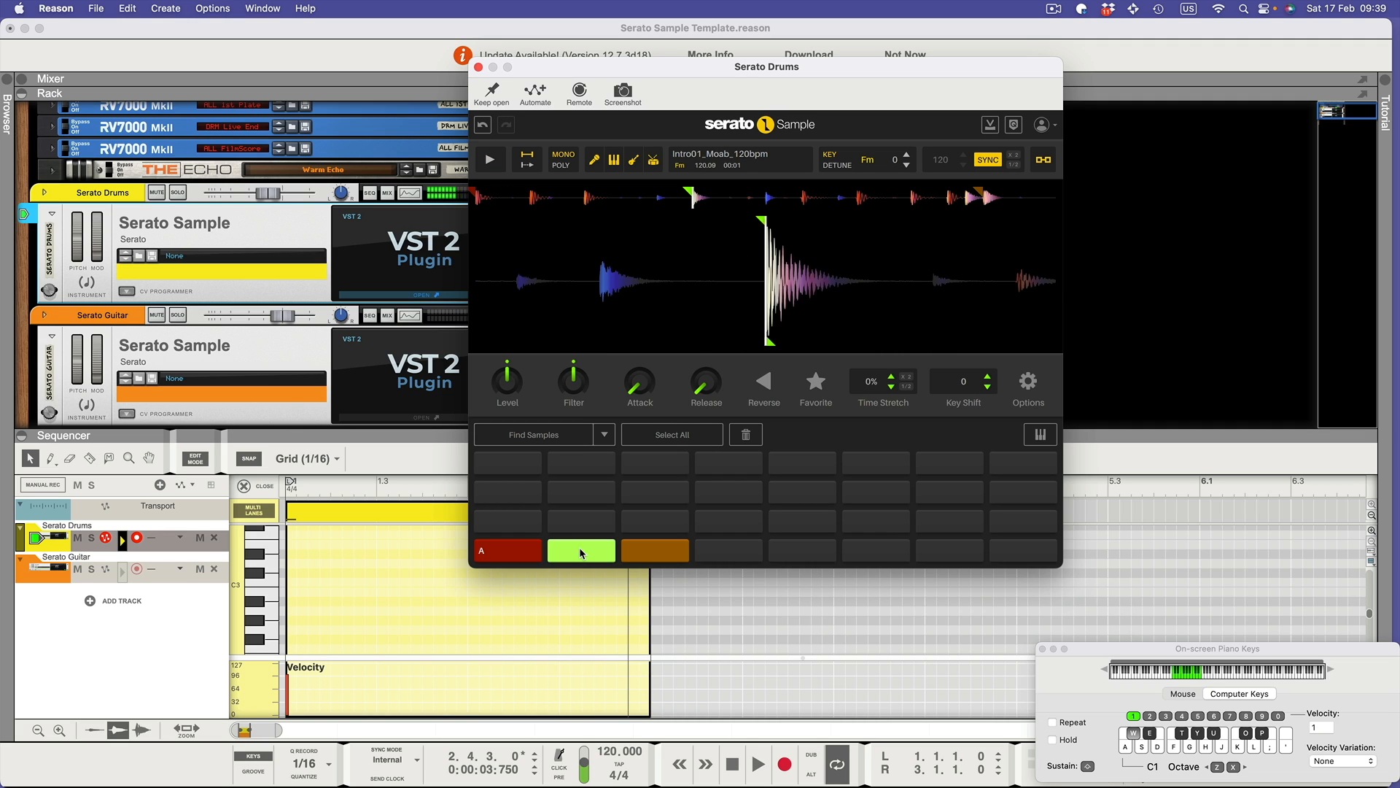
{"action": "right_click", "coordinate": [580, 552]}
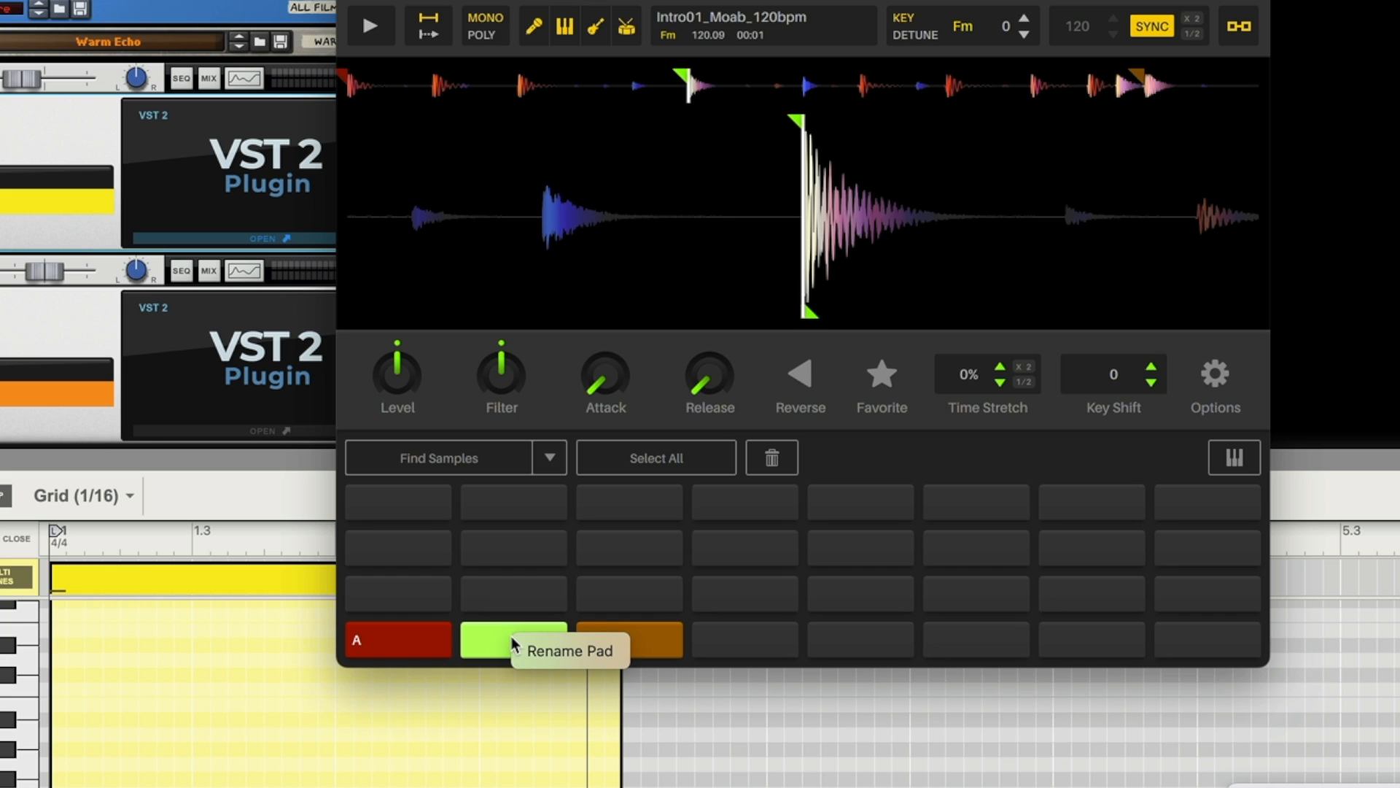
{"action": "left_click", "coordinate": [532, 648]}
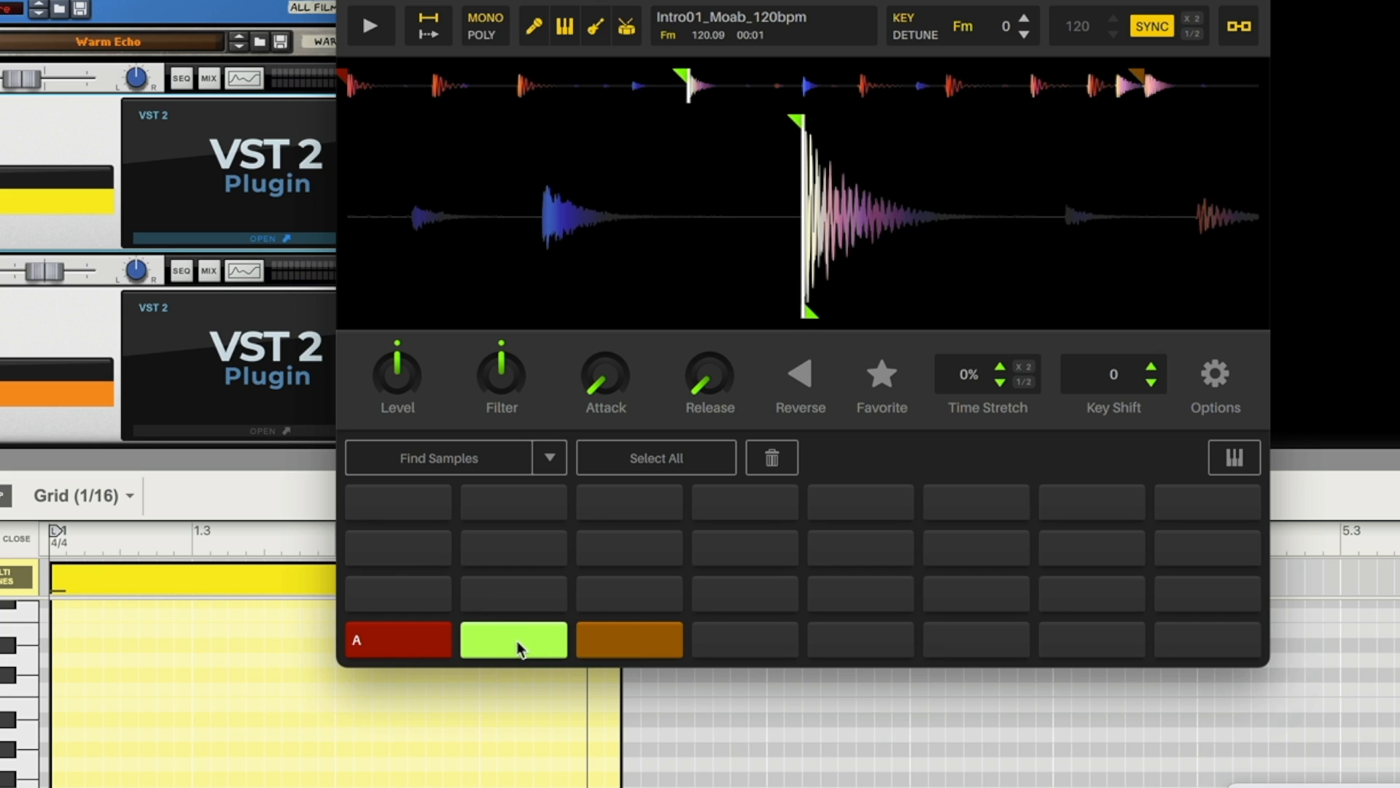
{"action": "right_click", "coordinate": [520, 647]}
{"action": "left_click", "coordinate": [531, 658]}
{"action": "type", "text": "W"}
Rename the orange drum pad as S.
{"action": "right_click", "coordinate": [626, 637]}
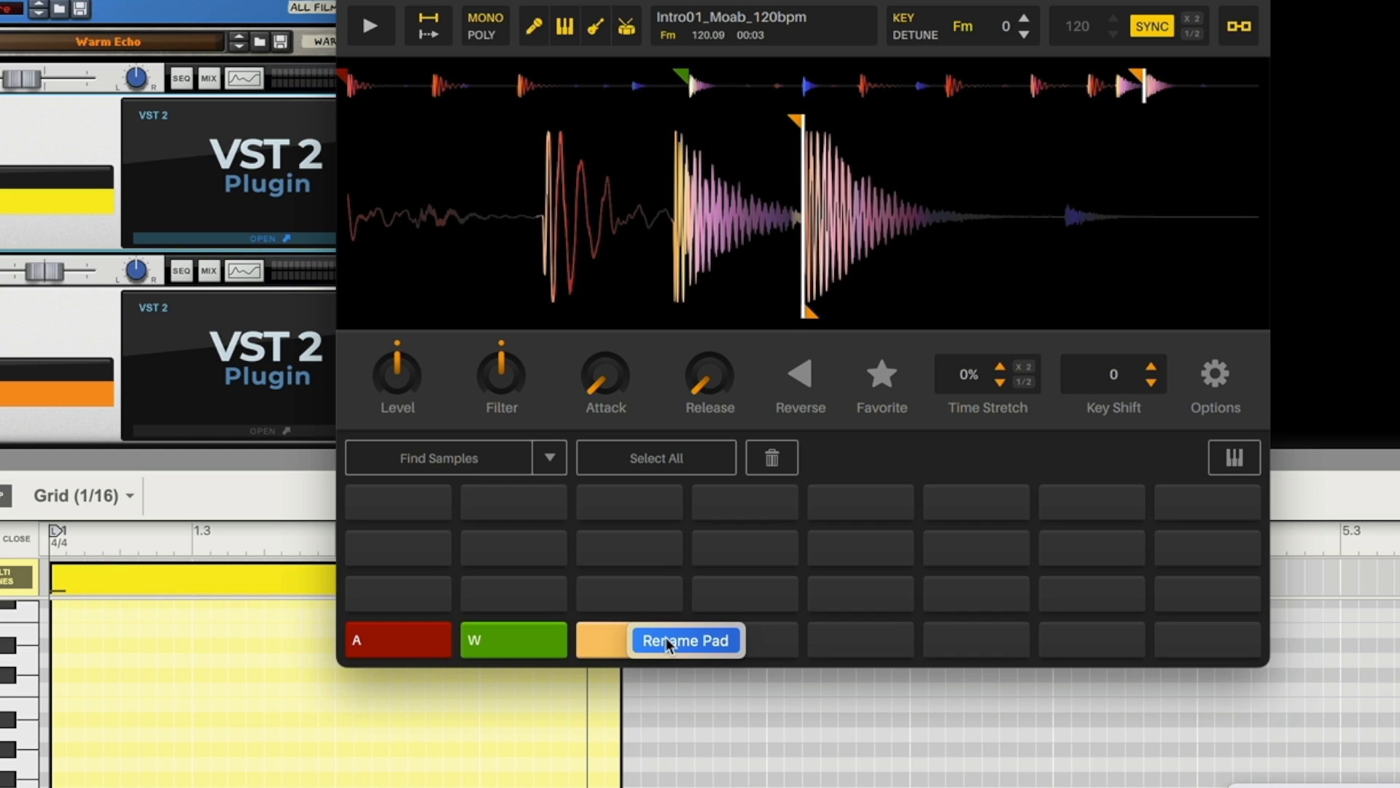
{"action": "left_click", "coordinate": [666, 642]}
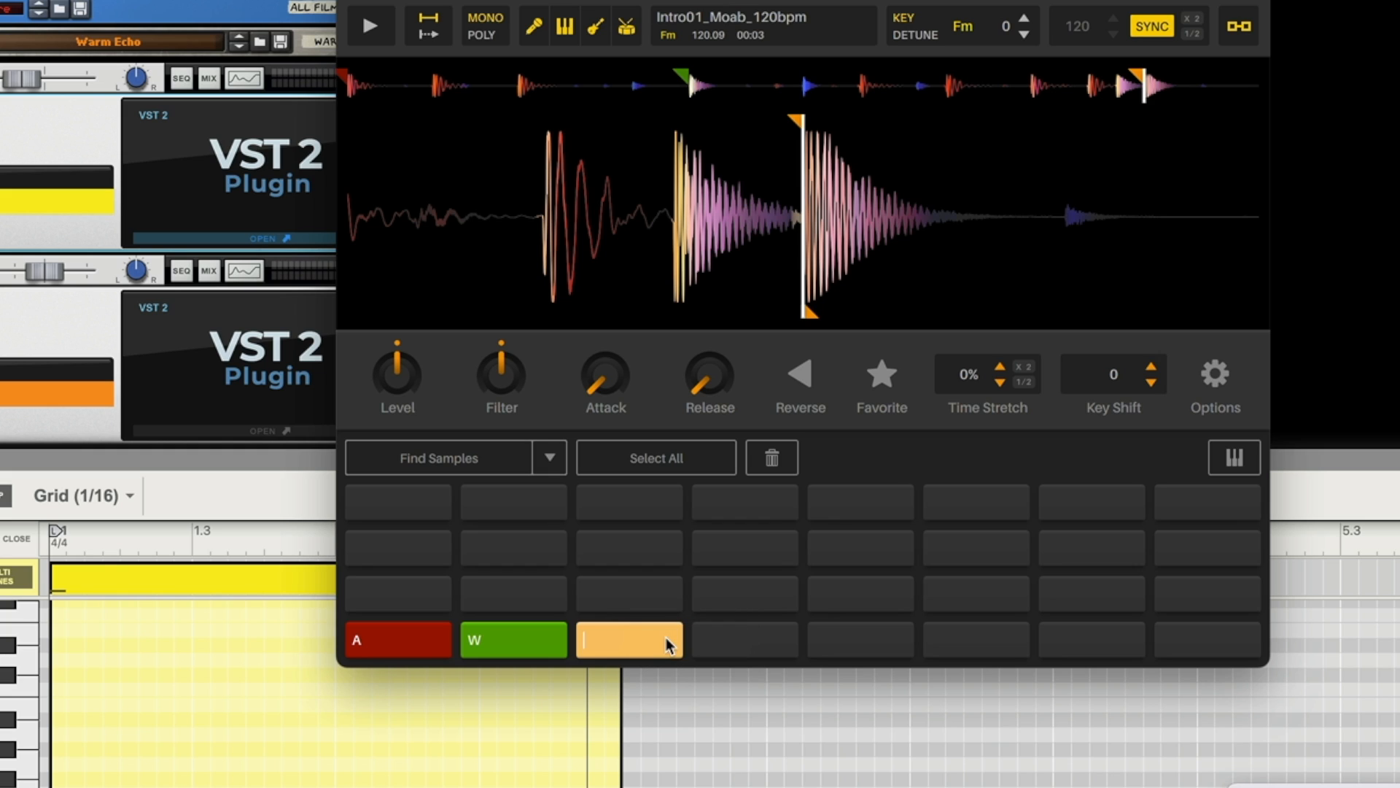
{"action": "type", "text": "s"}
{"action": "key", "text": "BackSpace"}
{"action": "type", "text": "S"}
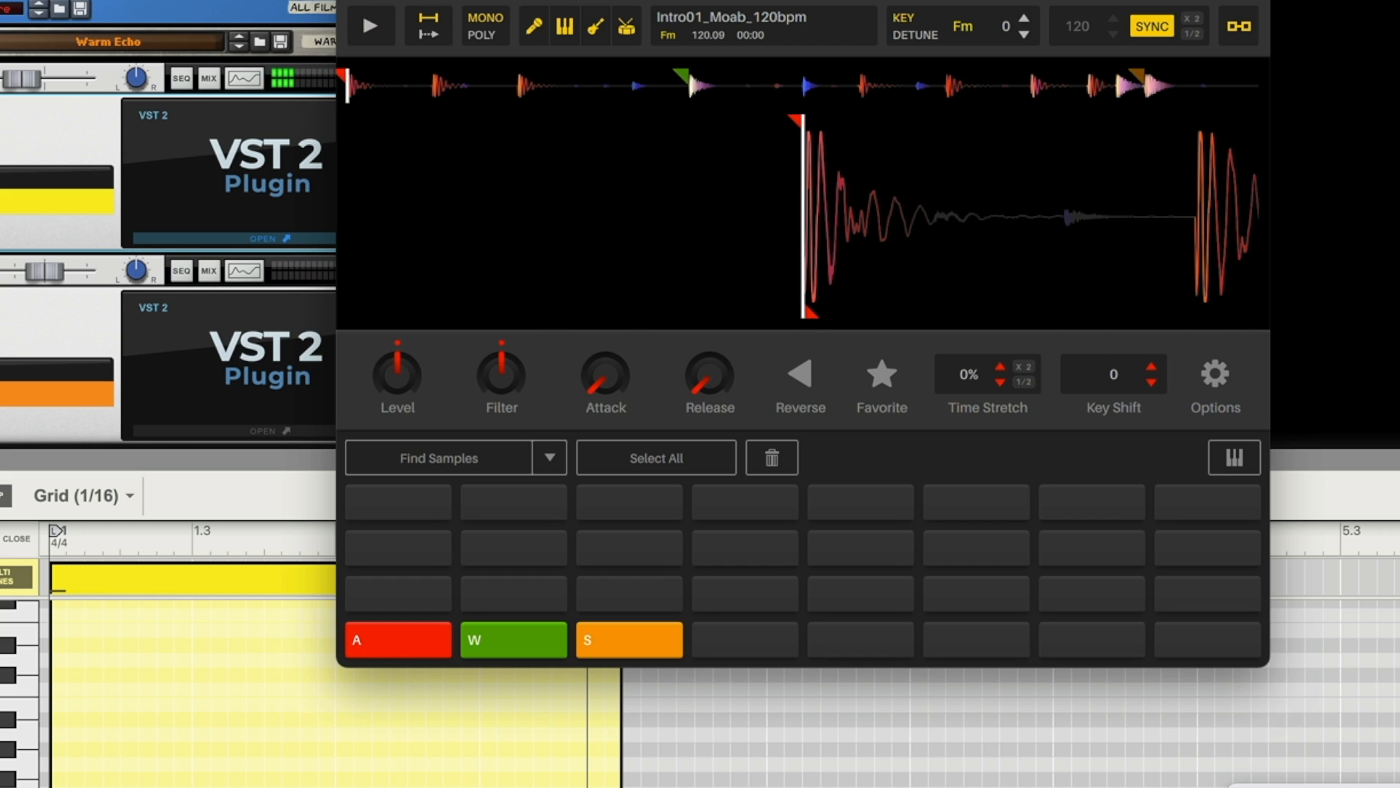
Trigger the three labelled drum pads to check that each label matches its computer-keyboard note.
{"action": "key", "text": "w"}
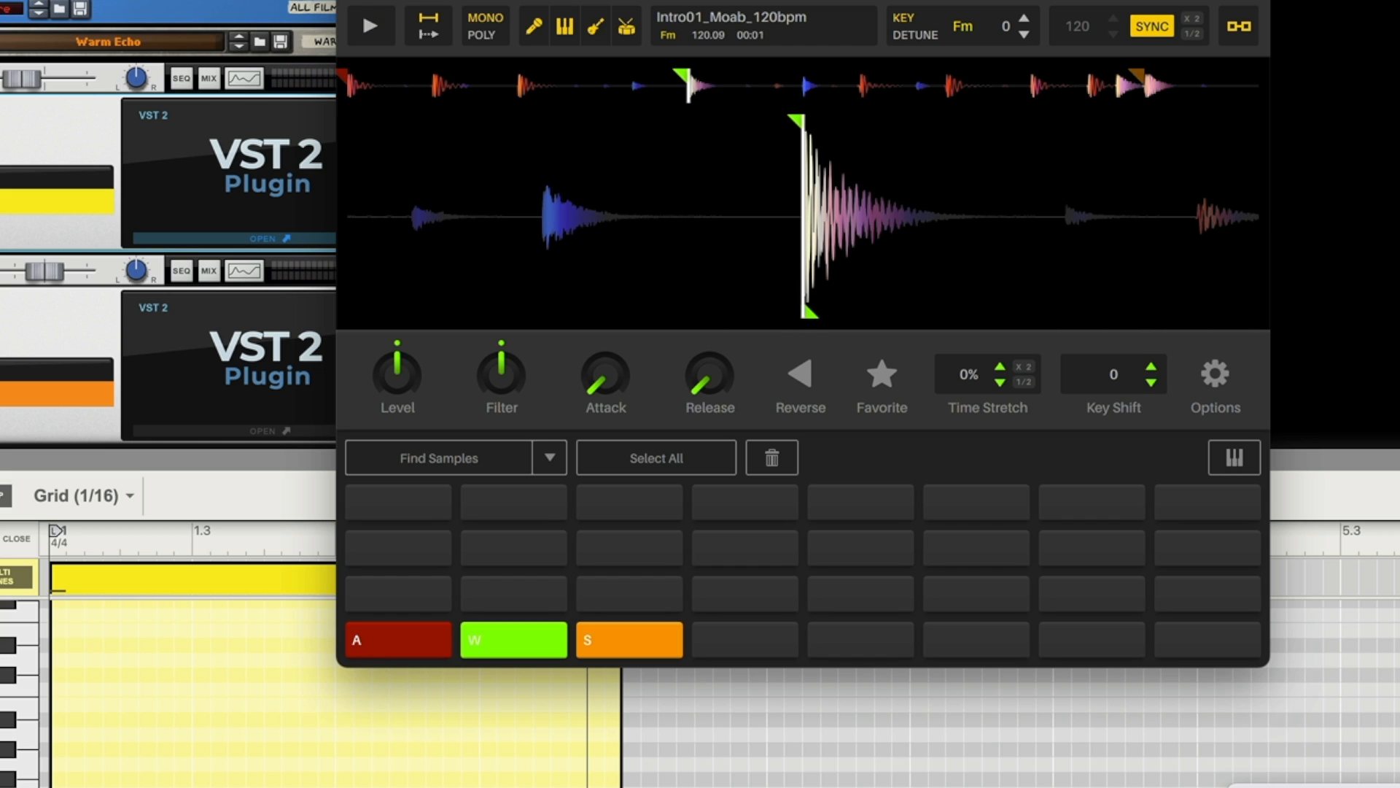
{"action": "key", "text": "s"}
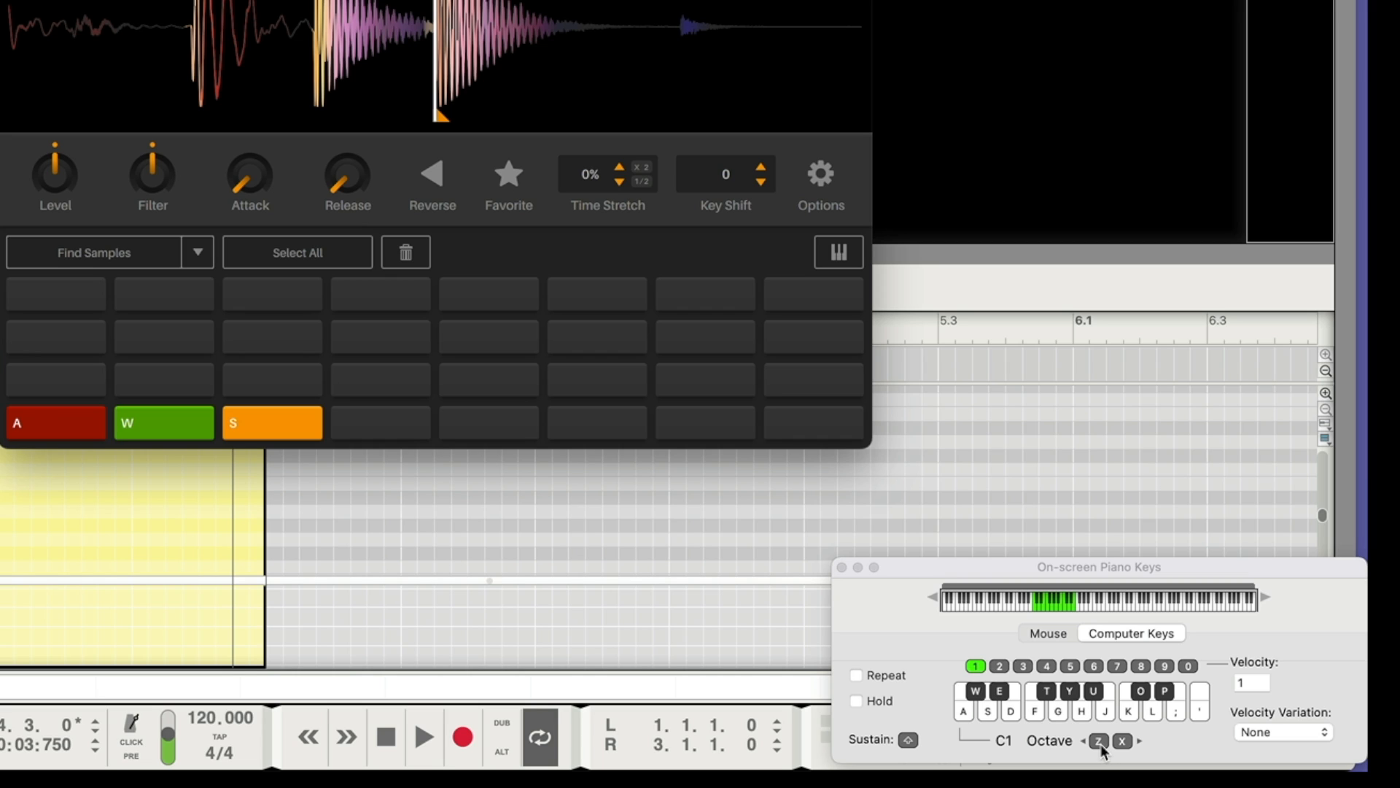
{"action": "left_click", "coordinate": [175, 432]}
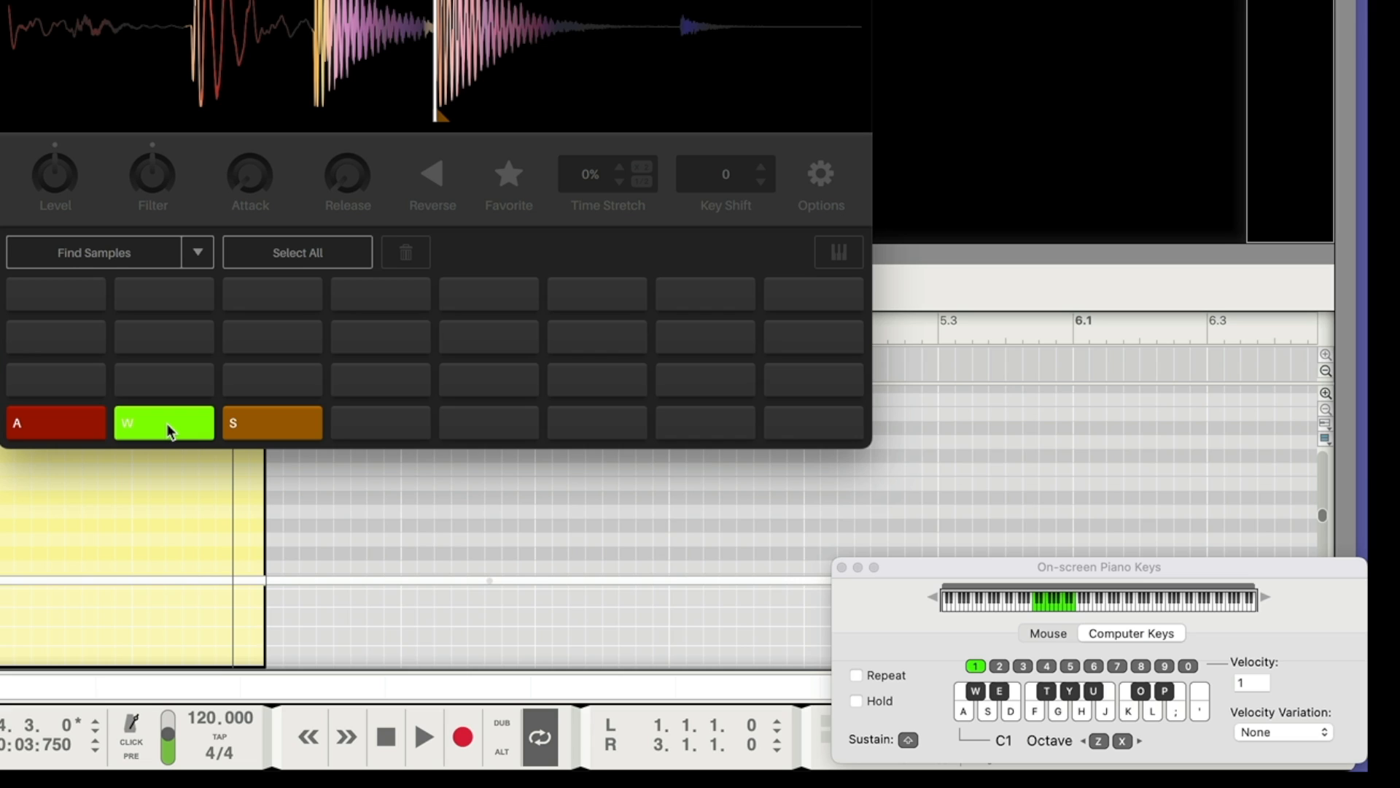
{"action": "left_click", "coordinate": [87, 433]}
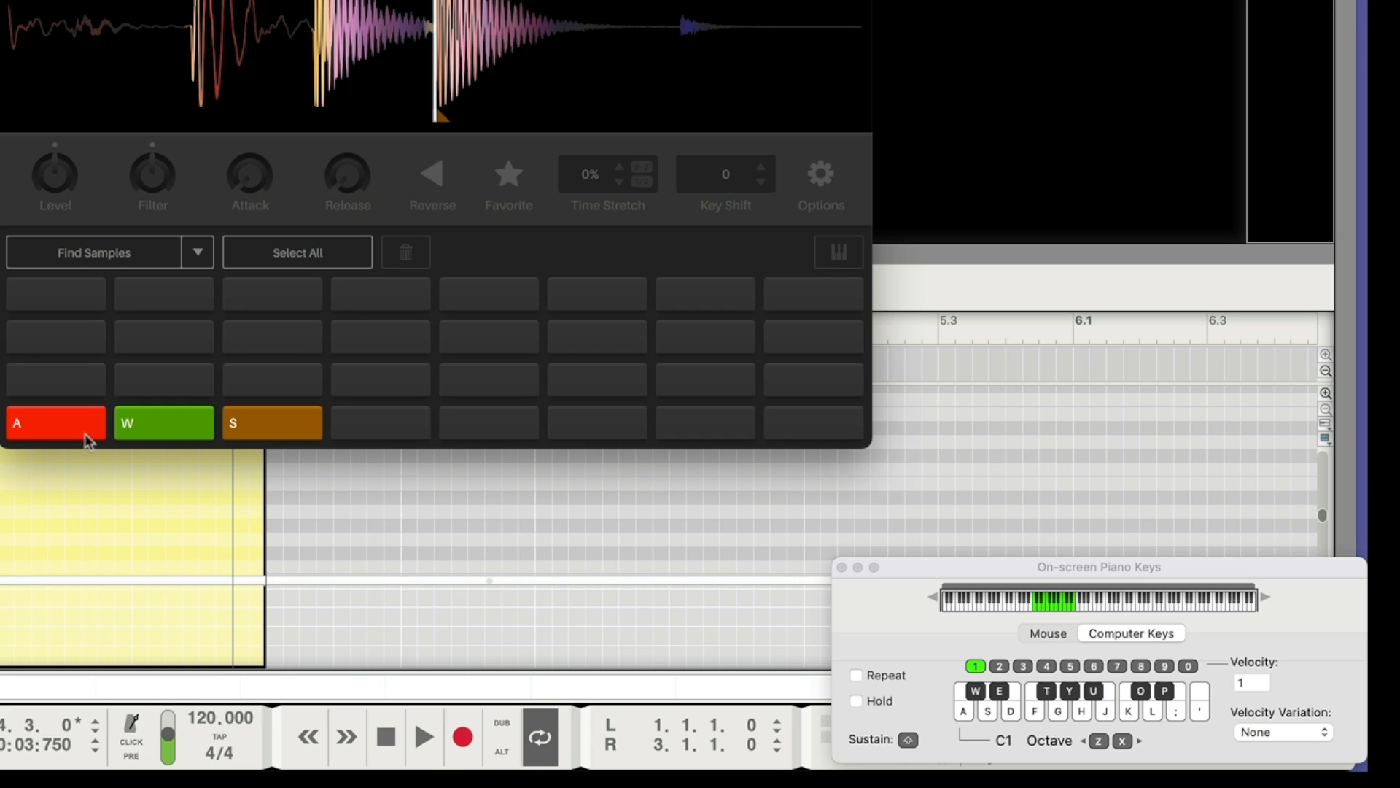
{"action": "left_click", "coordinate": [141, 428]}
{"action": "left_click", "coordinate": [230, 419]}
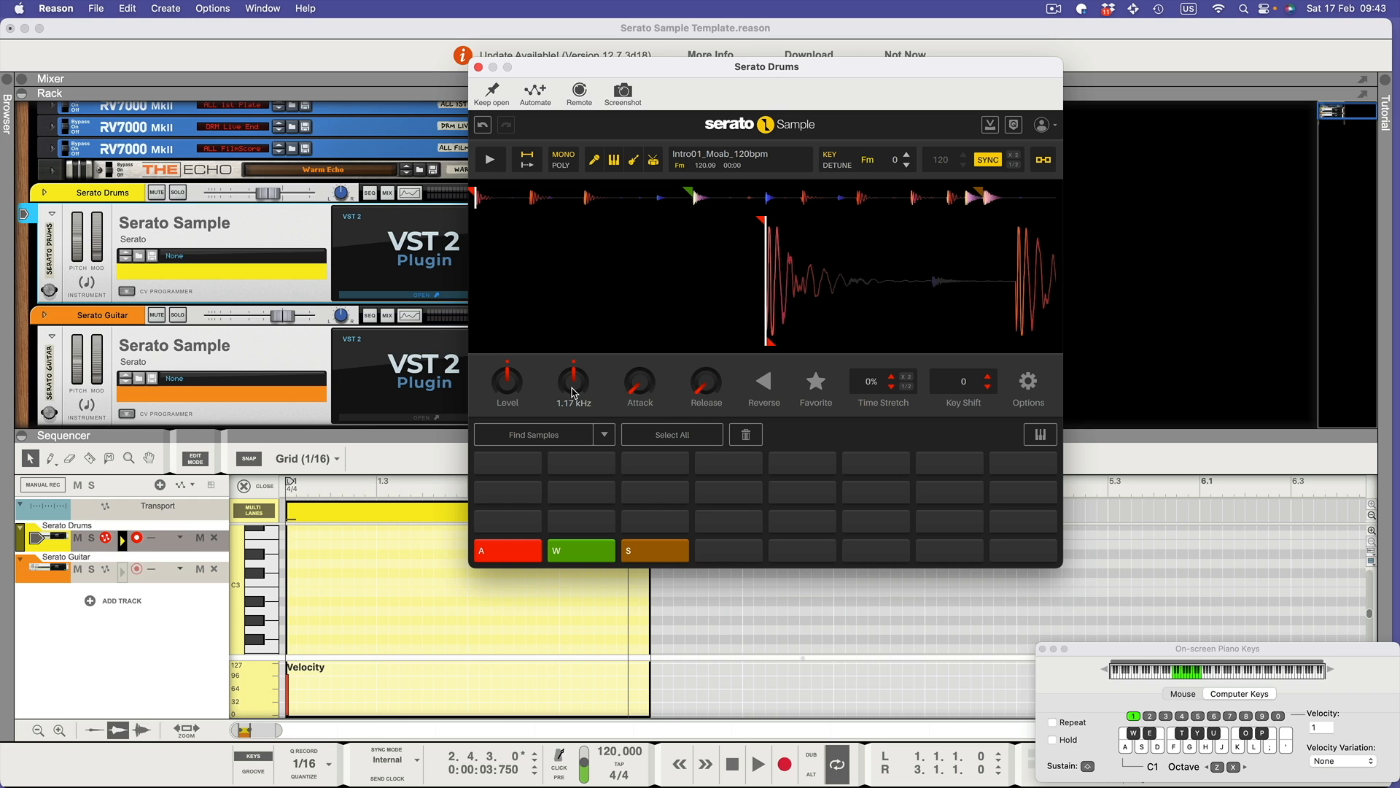
Select drum pad W and lower its filter well below the centre setting.
{"action": "left_click", "coordinate": [574, 548]}
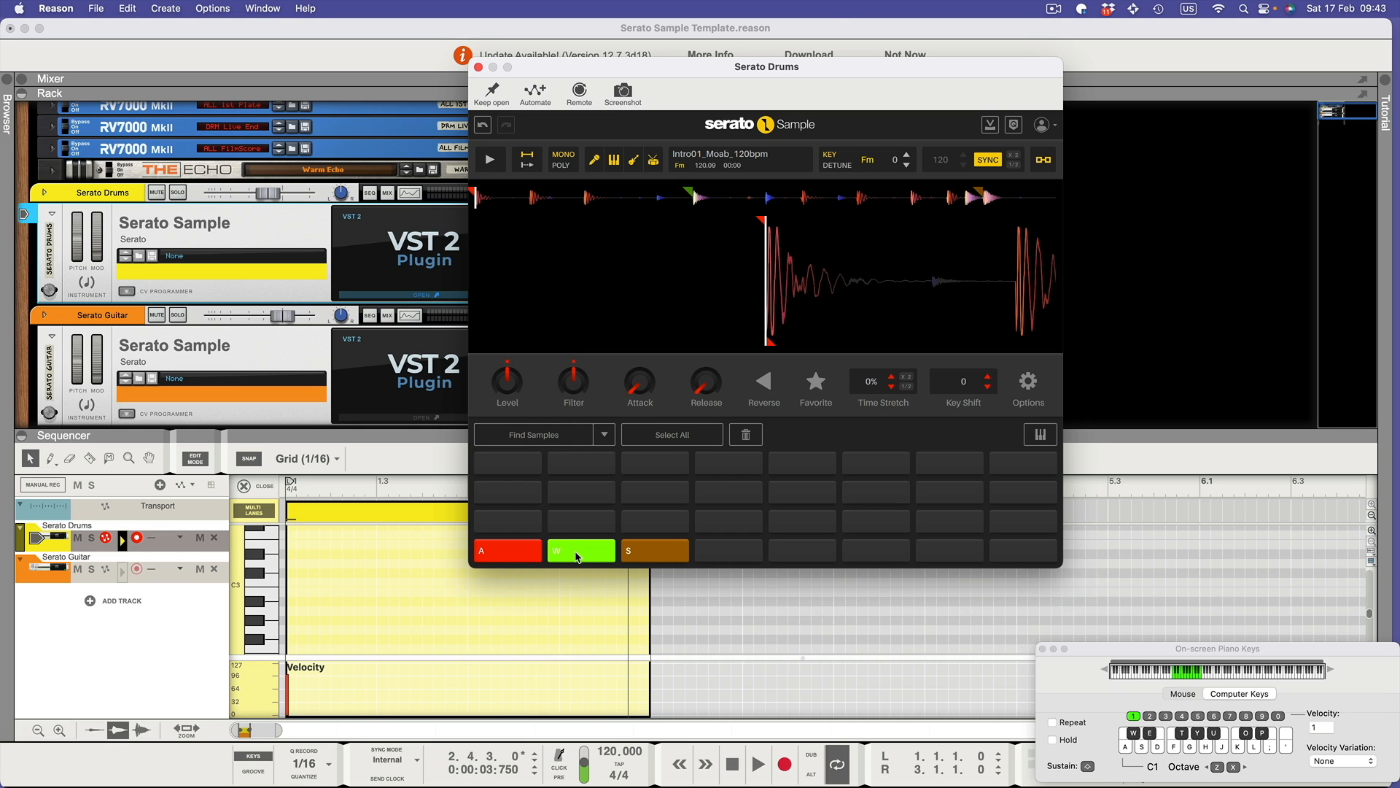
{"action": "left_click", "coordinate": [578, 557]}
{"action": "left_click", "coordinate": [577, 557]}
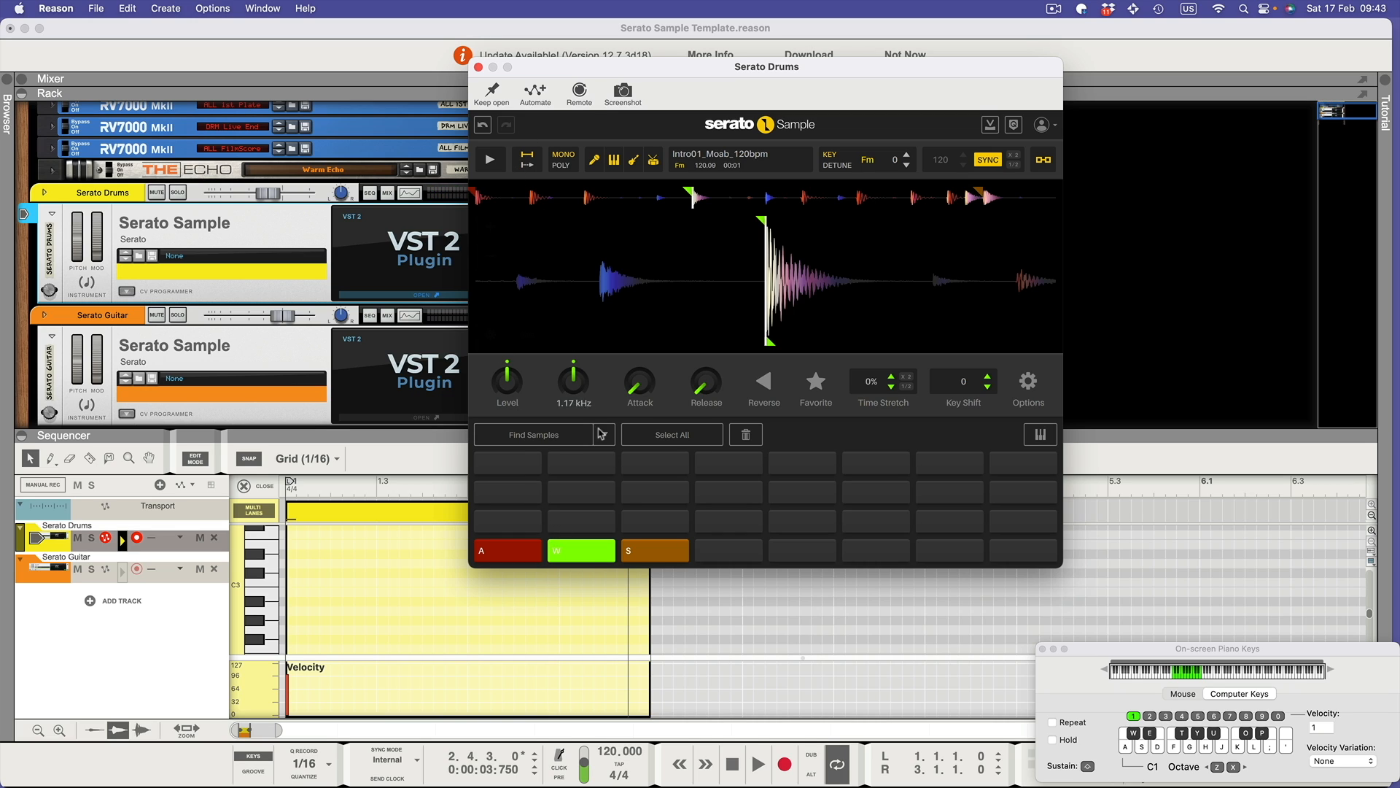
{"action": "left_click", "coordinate": [584, 554]}
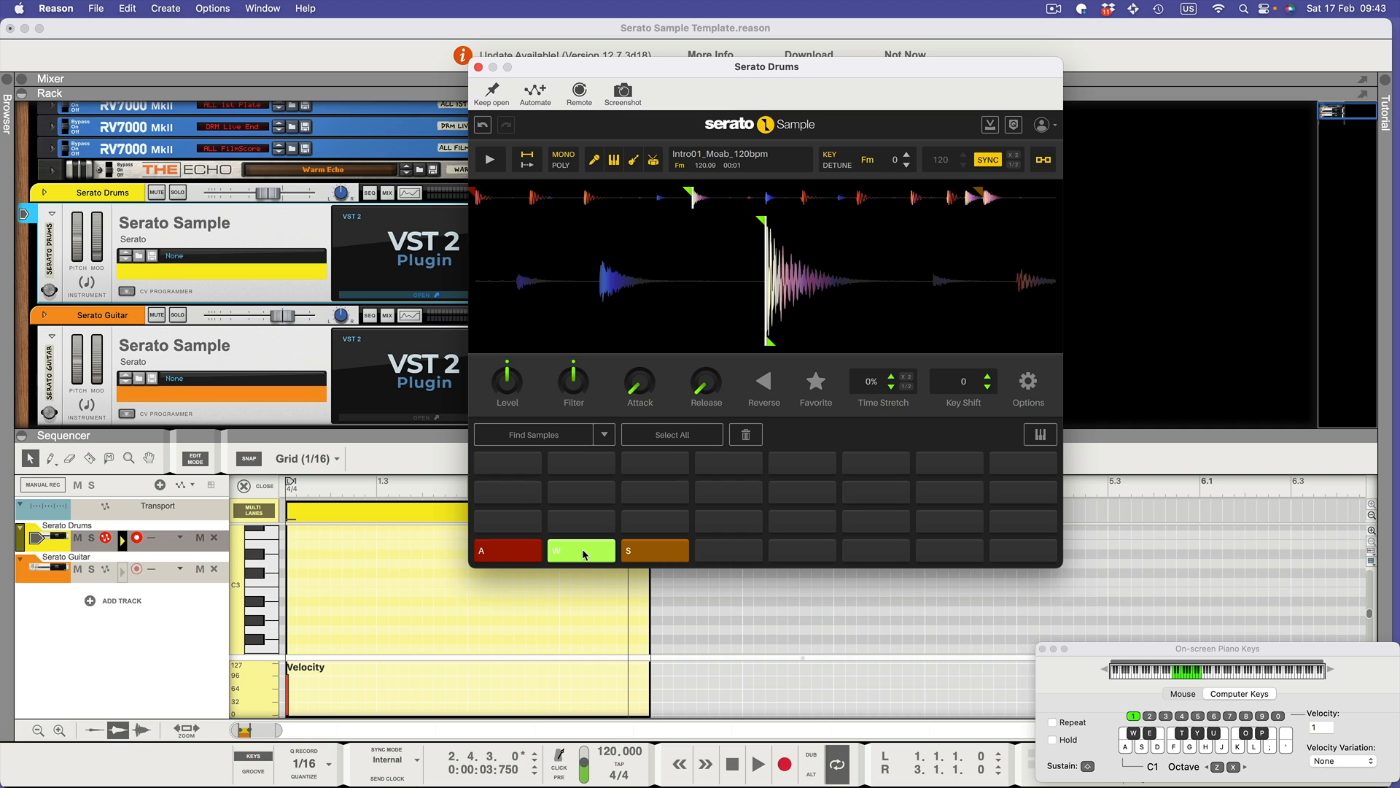
{"action": "mouse_move", "coordinate": [573, 384]}
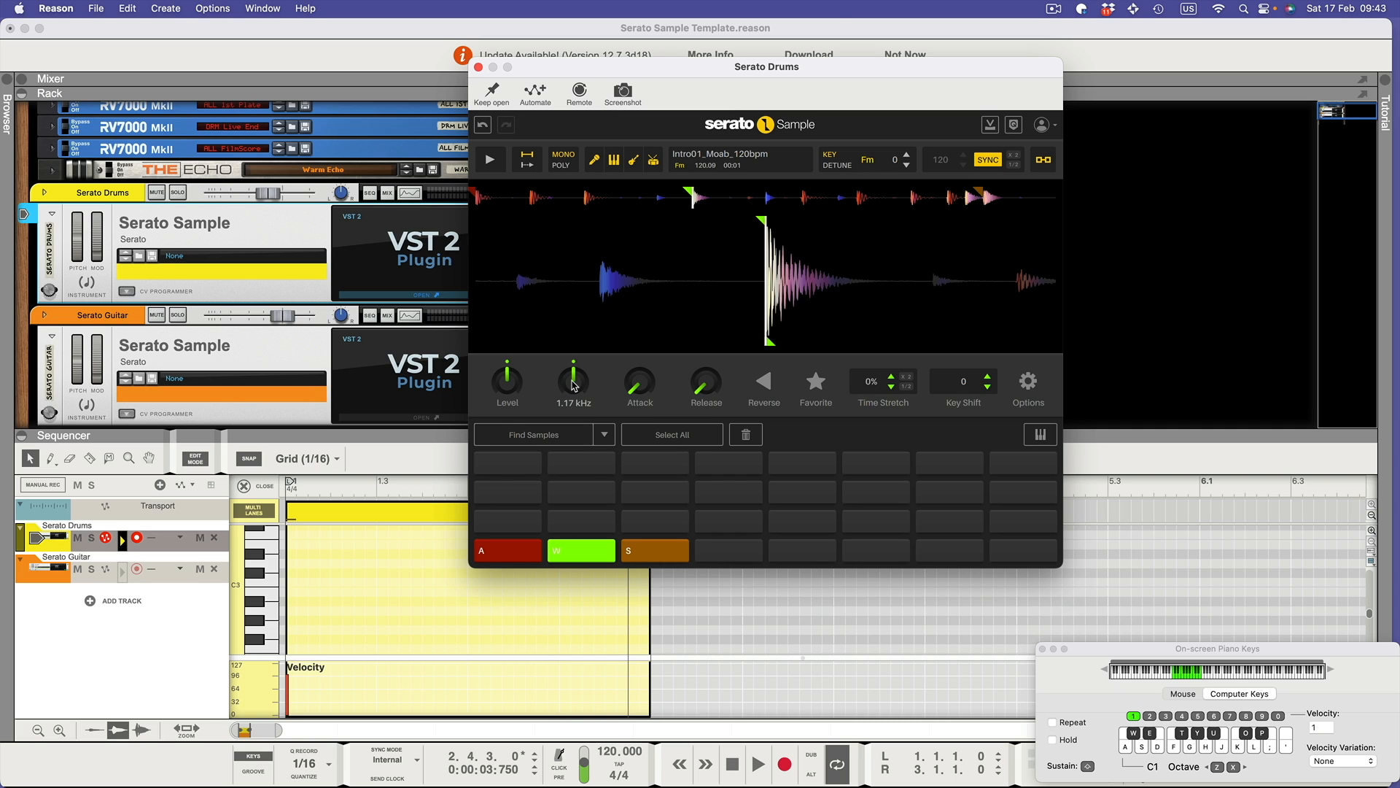
{"action": "left_click_drag", "start_coordinate": [573, 388], "coordinate": [573, 423]}
Audition pads A and W alternately to compare their individual filter settings.
{"action": "left_click", "coordinate": [509, 554]}
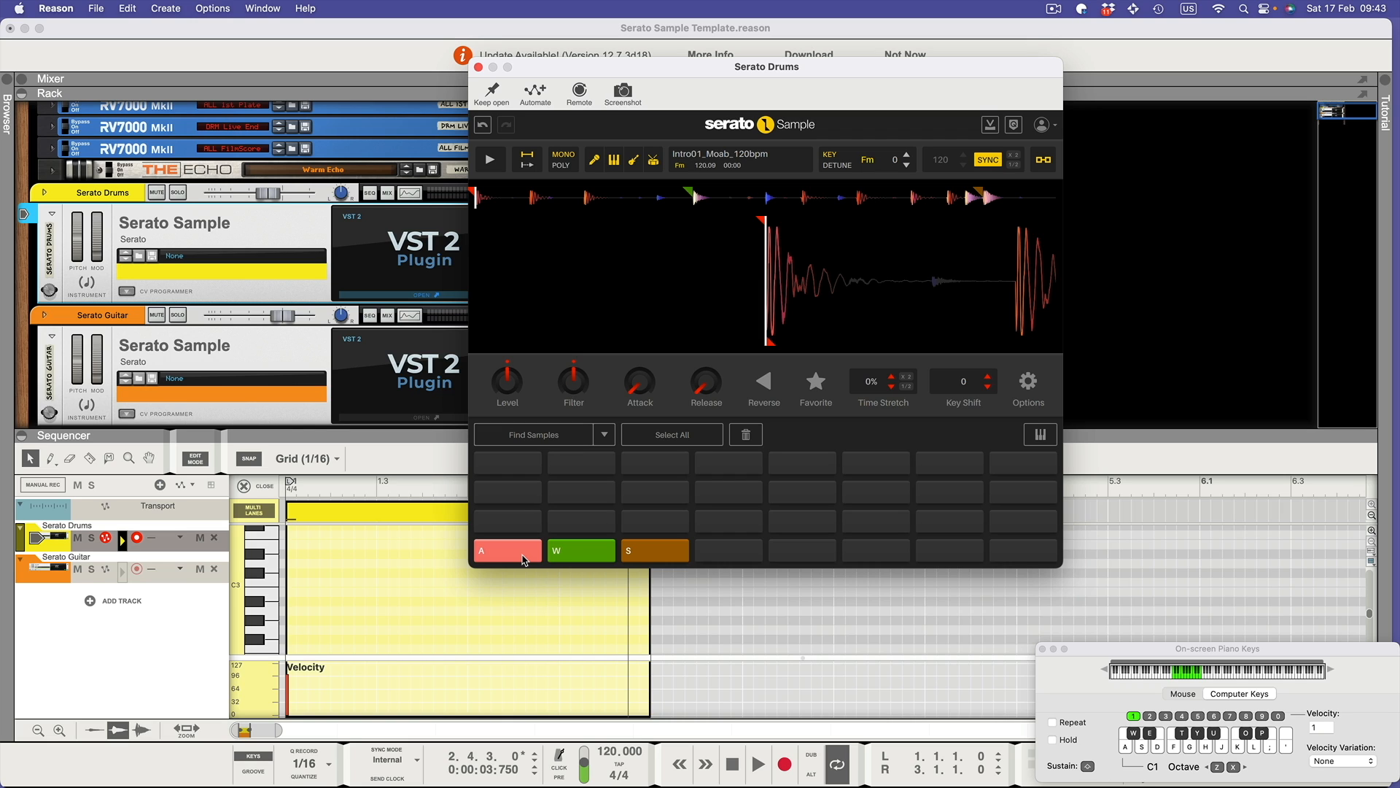
{"action": "left_click", "coordinate": [569, 545]}
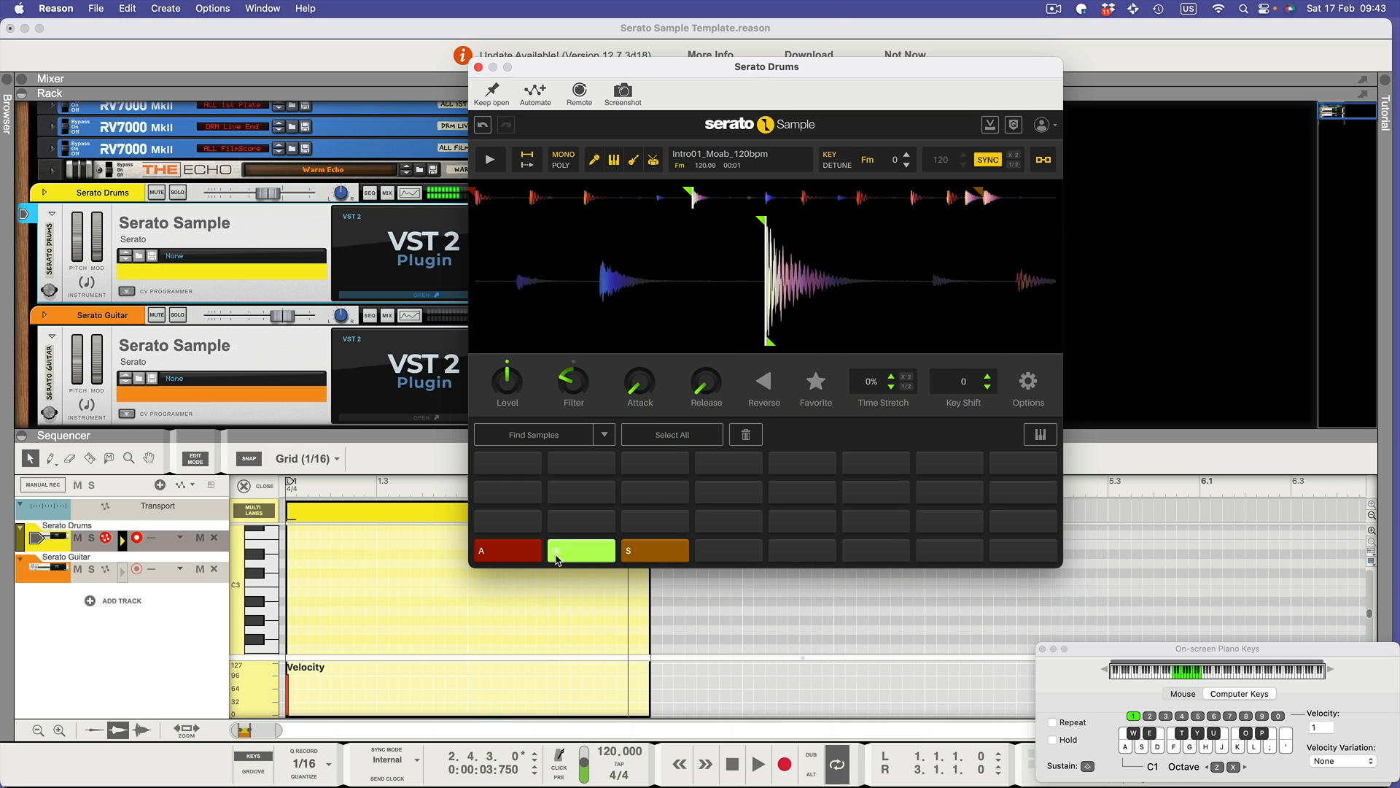
{"action": "left_click", "coordinate": [505, 556]}
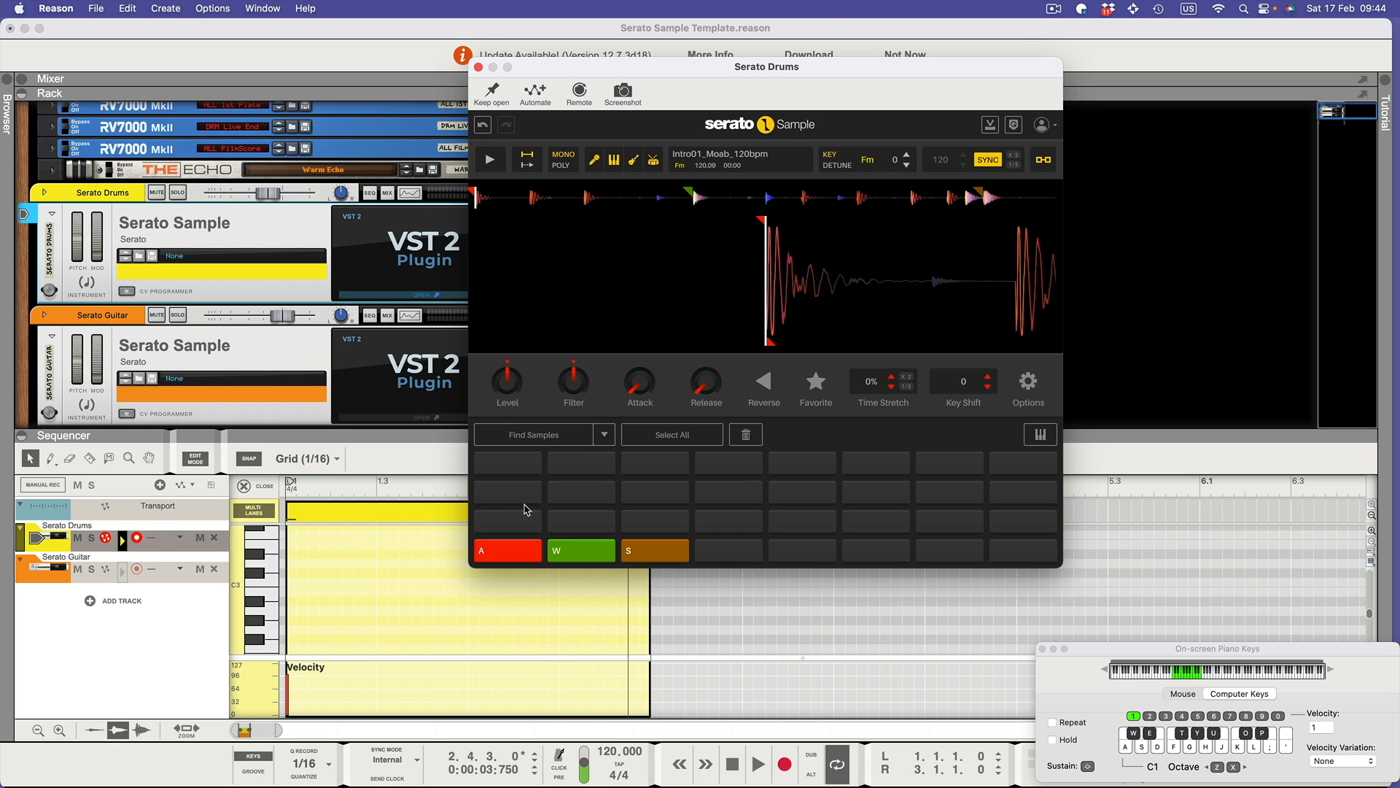
Freeze the waveform display and centre it in turn on the cue points of pads A, W and S, ending at W.
{"action": "mouse_move", "coordinate": [525, 310]}
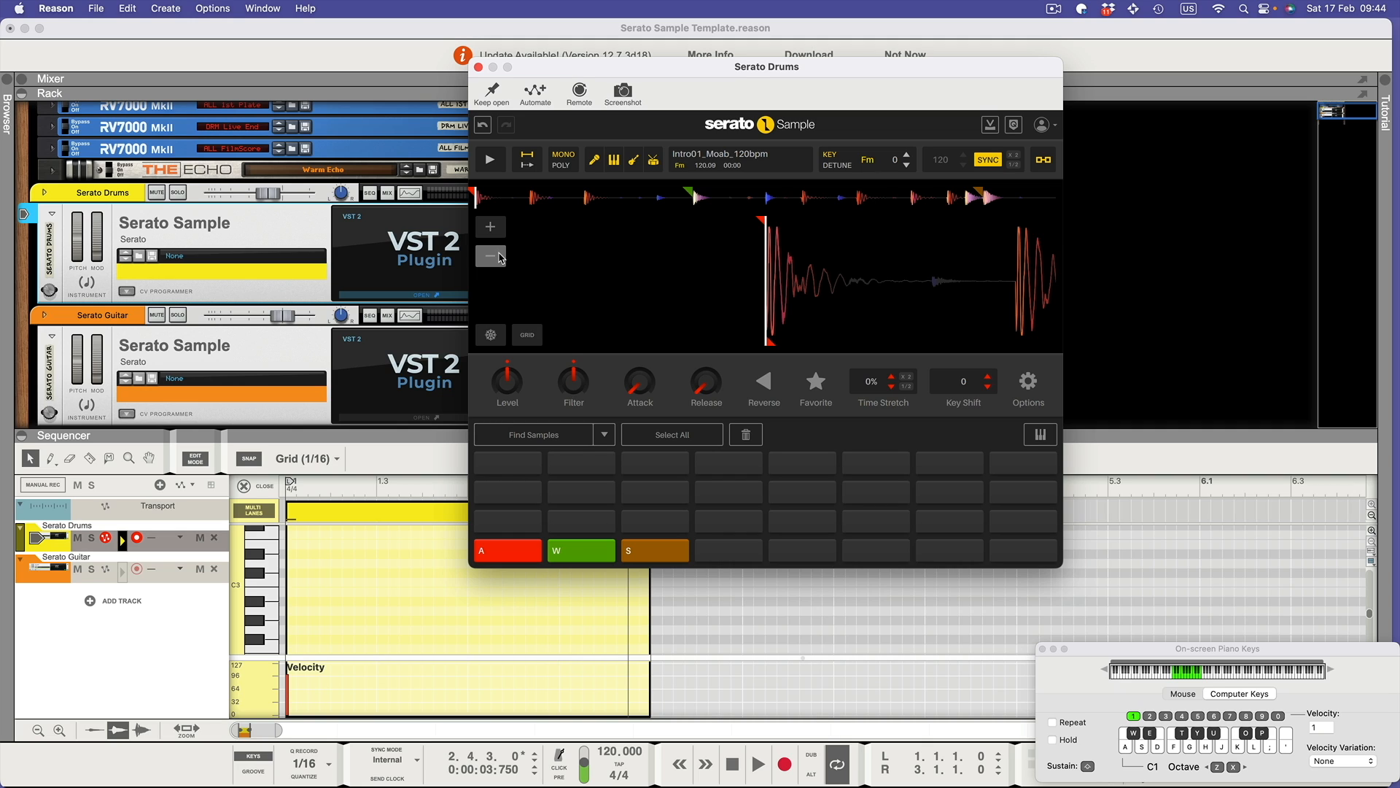
{"action": "left_click", "coordinate": [493, 337]}
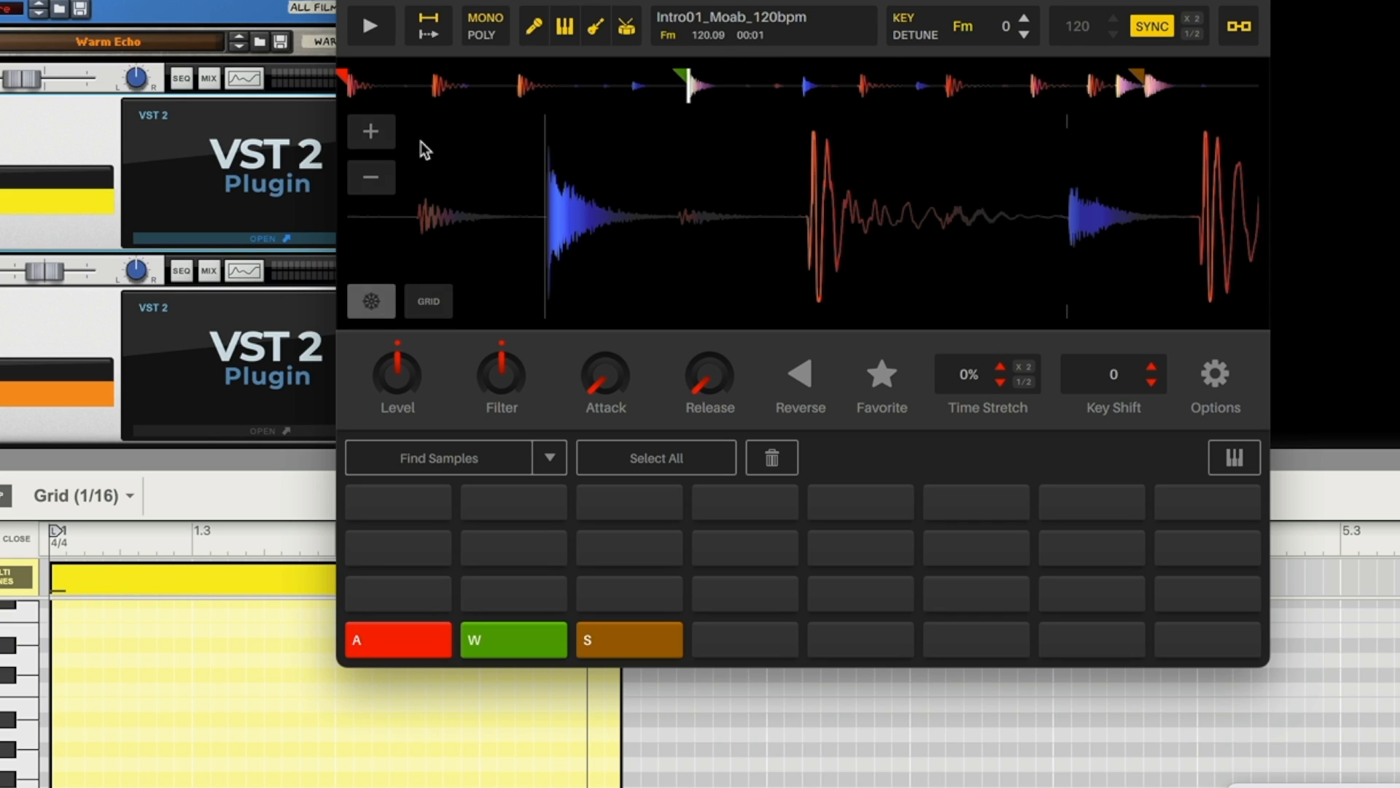
{"action": "left_click", "coordinate": [340, 83]}
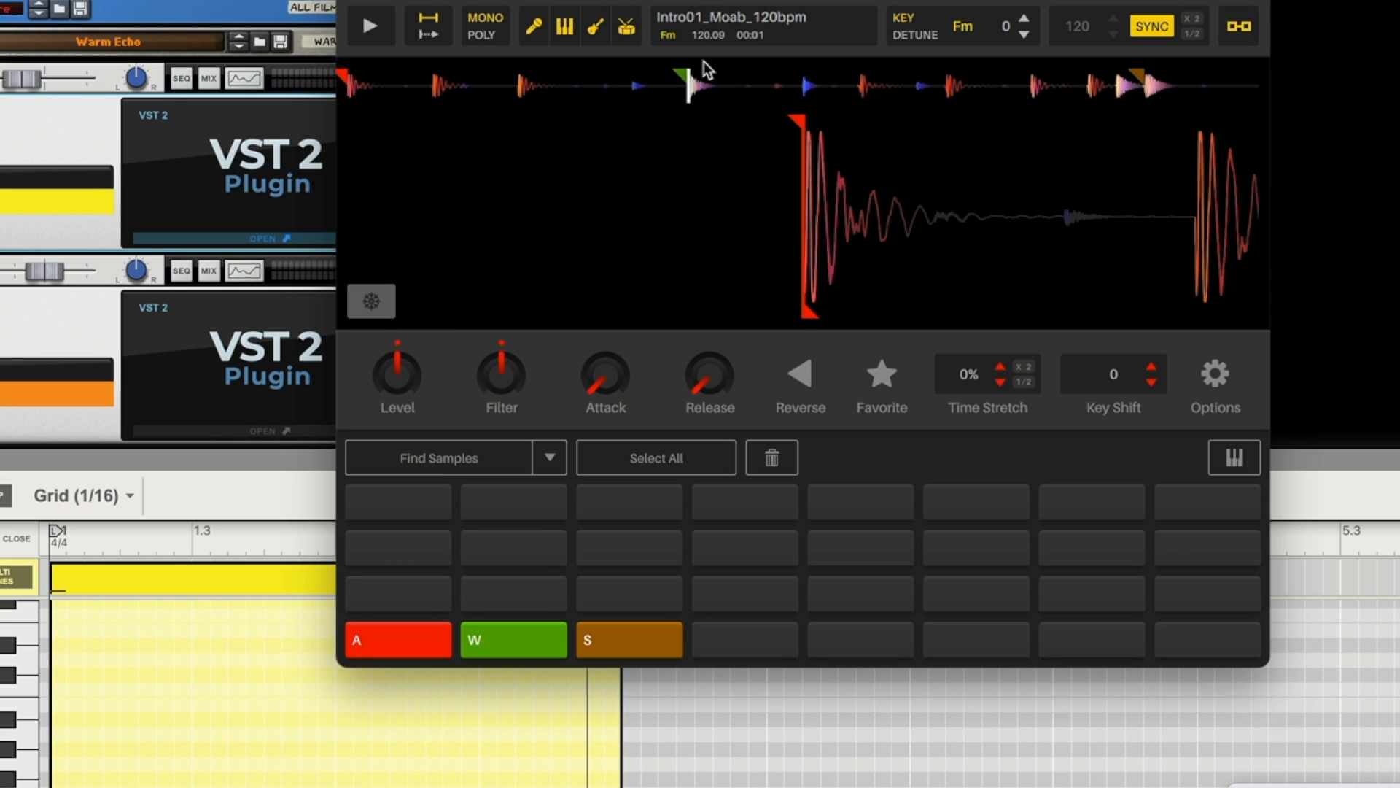
{"action": "left_click", "coordinate": [692, 82]}
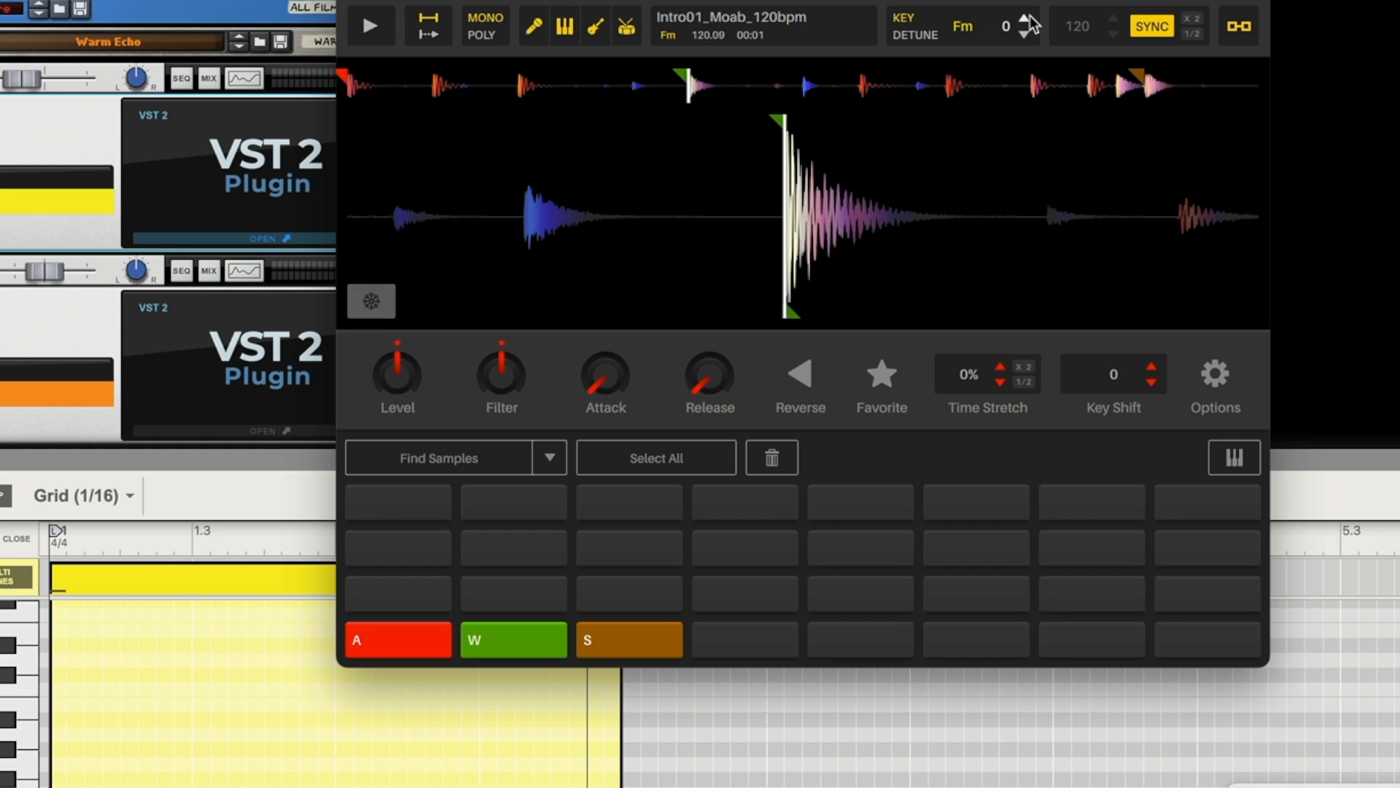
{"action": "left_click", "coordinate": [1141, 81]}
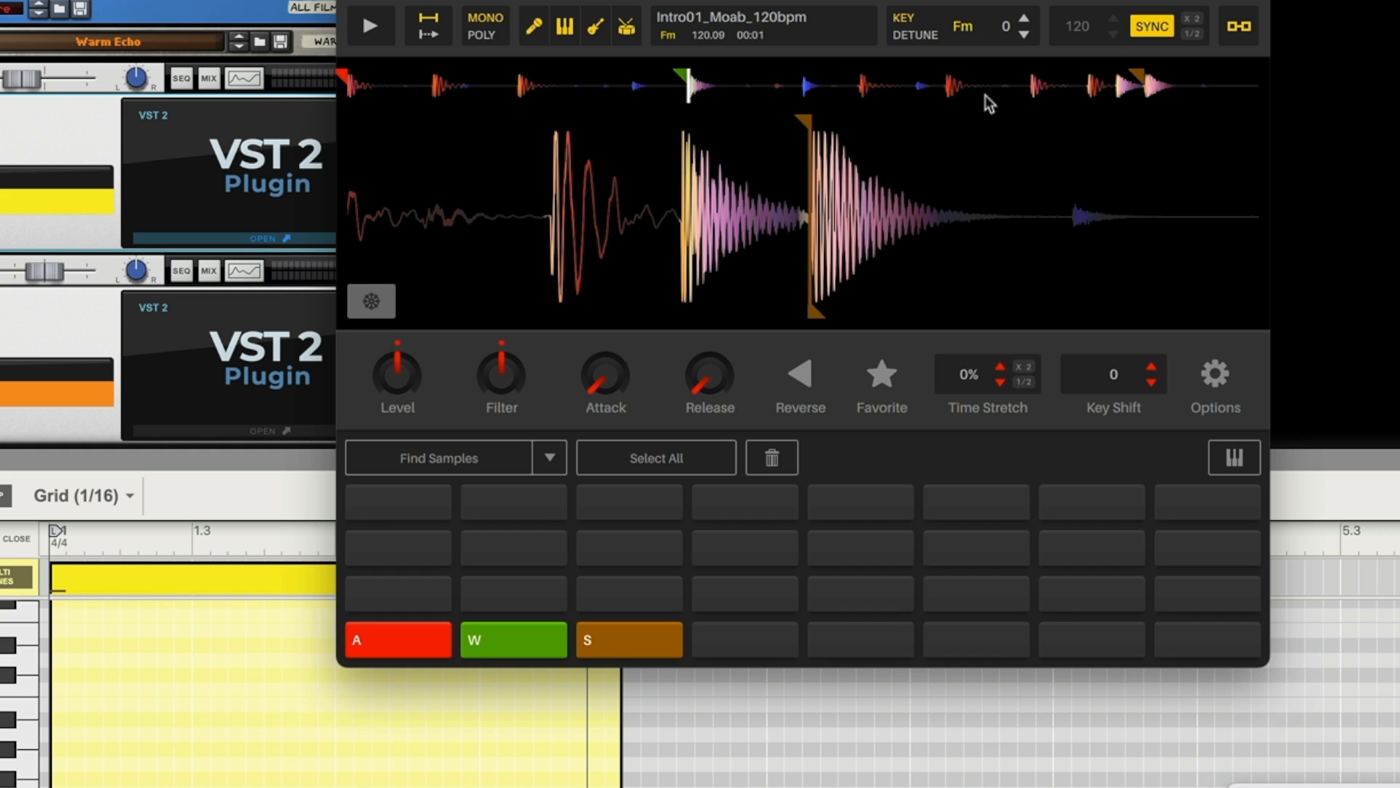
{"action": "left_click", "coordinate": [691, 84]}
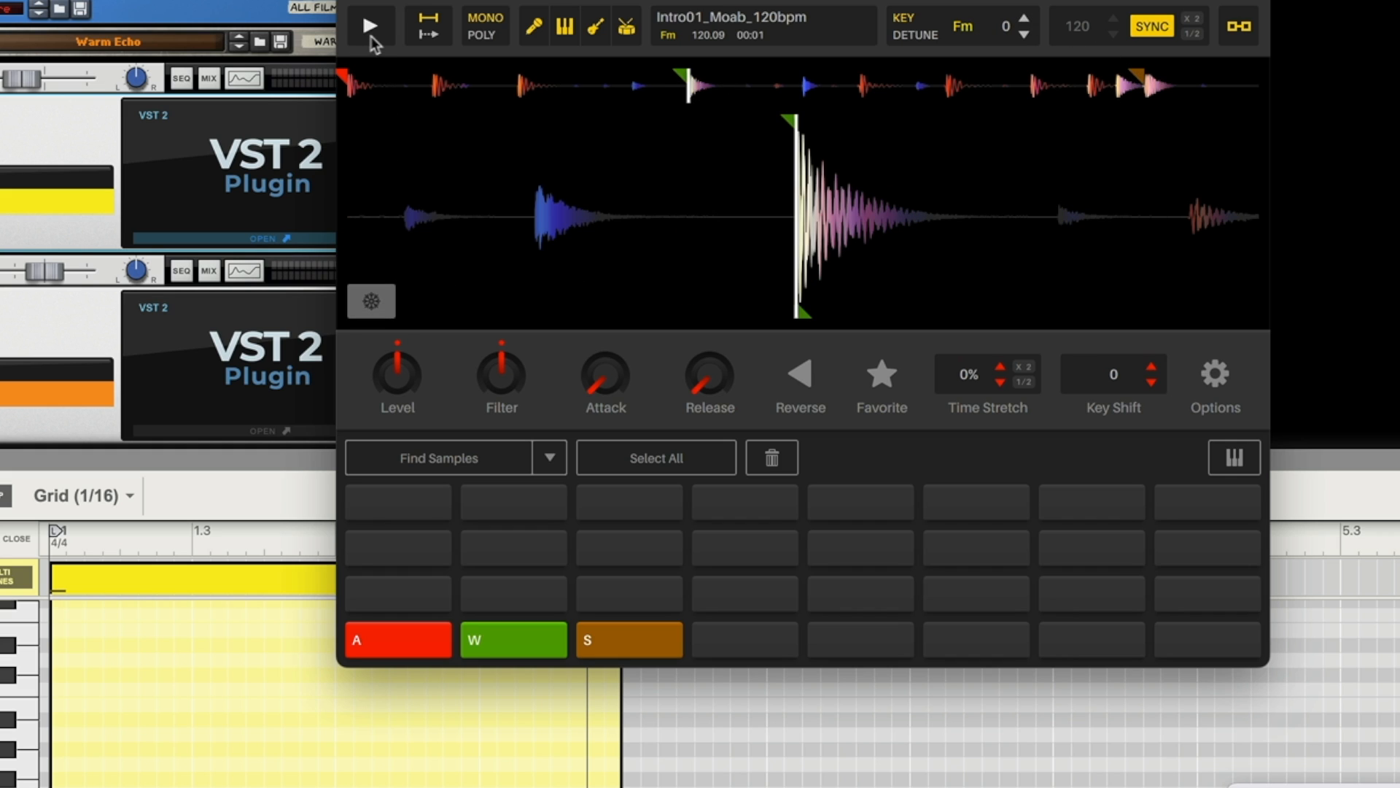
Play the sample with the waveform frozen, select pad S, and play again with Freeze off to compare playhead behaviour.
{"action": "left_click", "coordinate": [370, 32]}
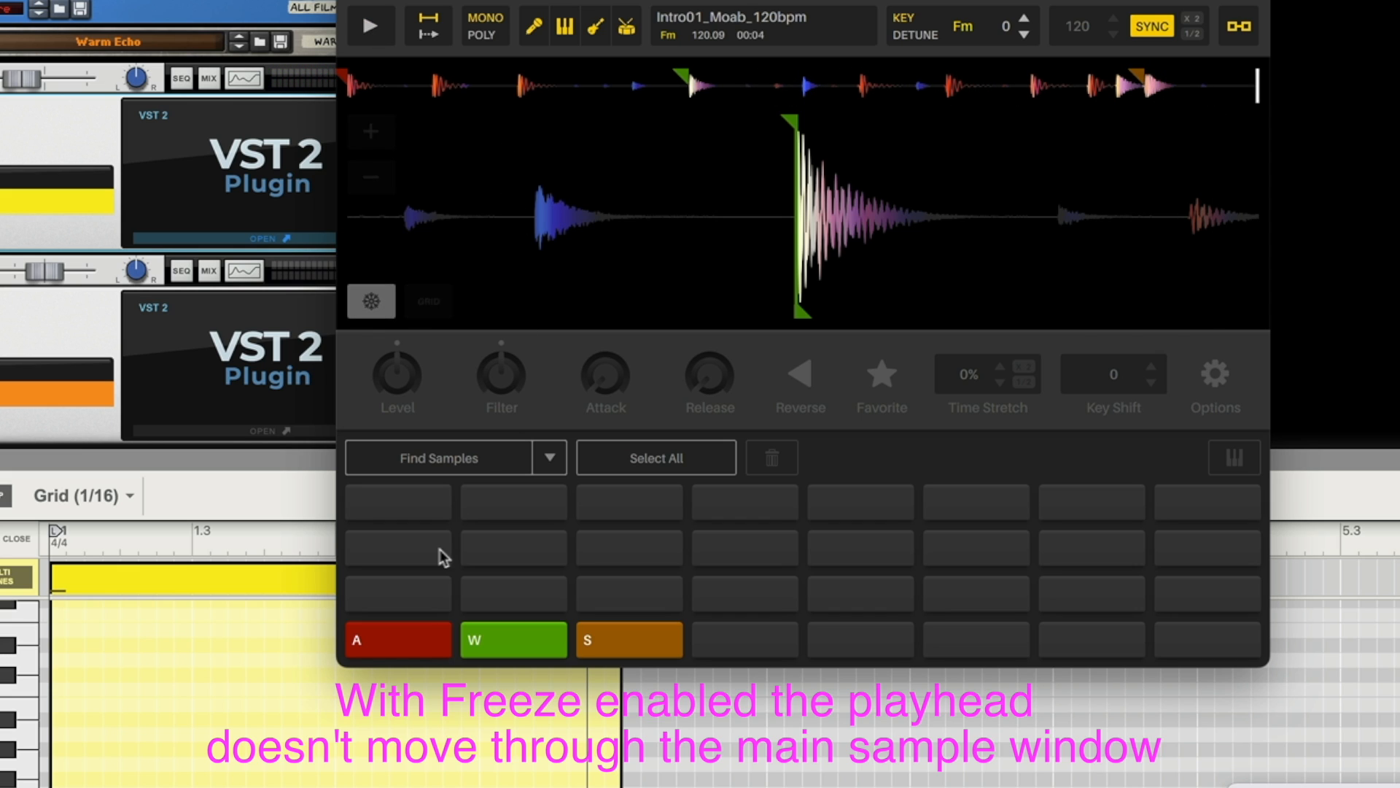
{"action": "left_click", "coordinate": [619, 641]}
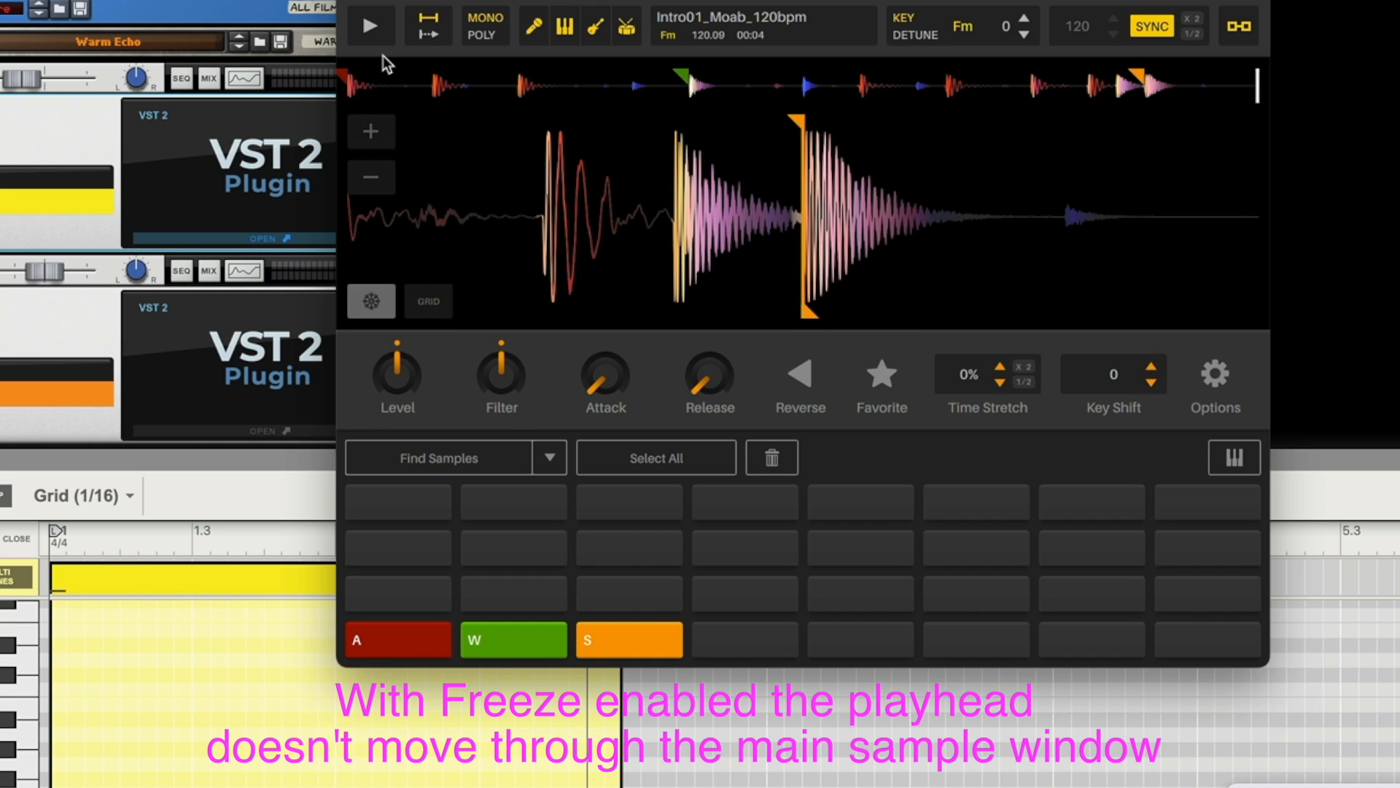
{"action": "left_click", "coordinate": [368, 26]}
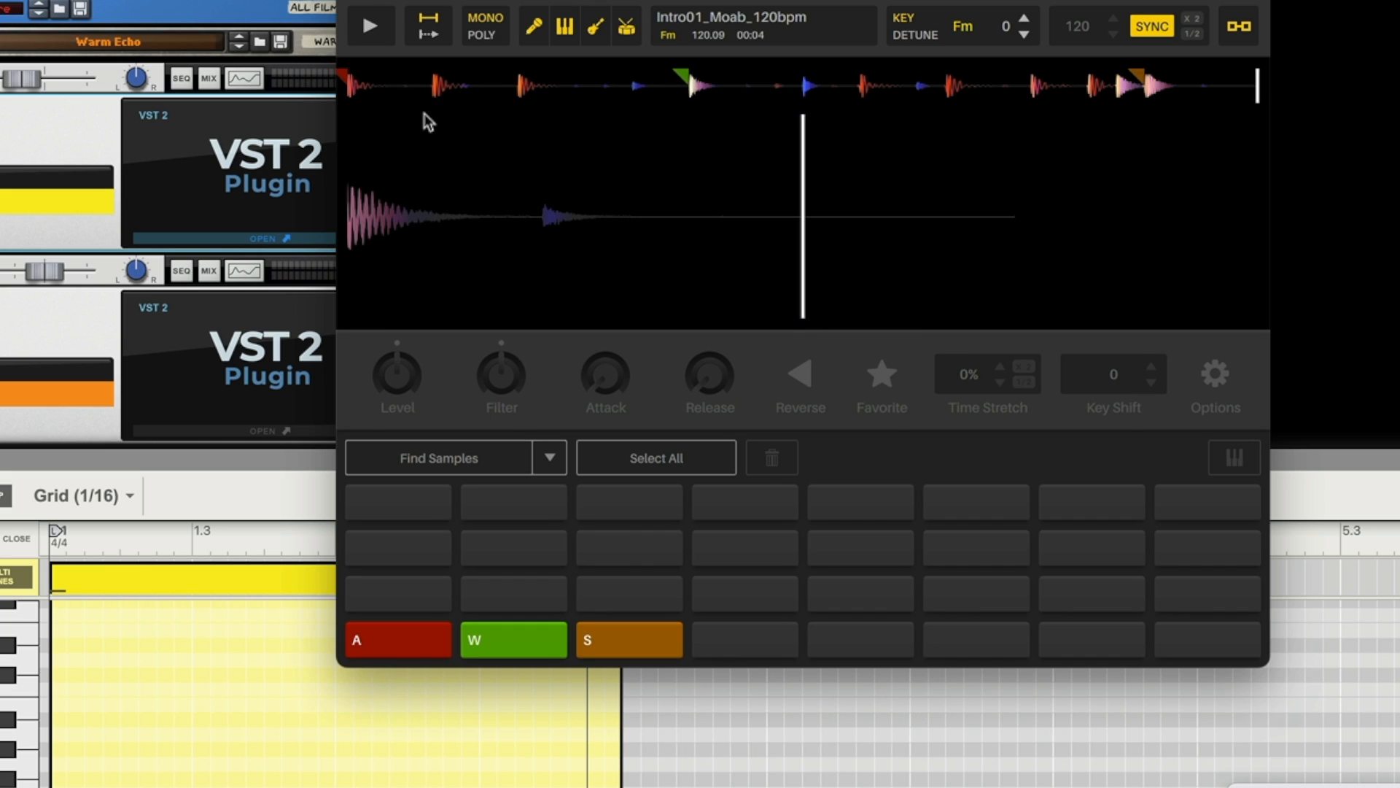
{"action": "mouse_move", "coordinate": [485, 184]}
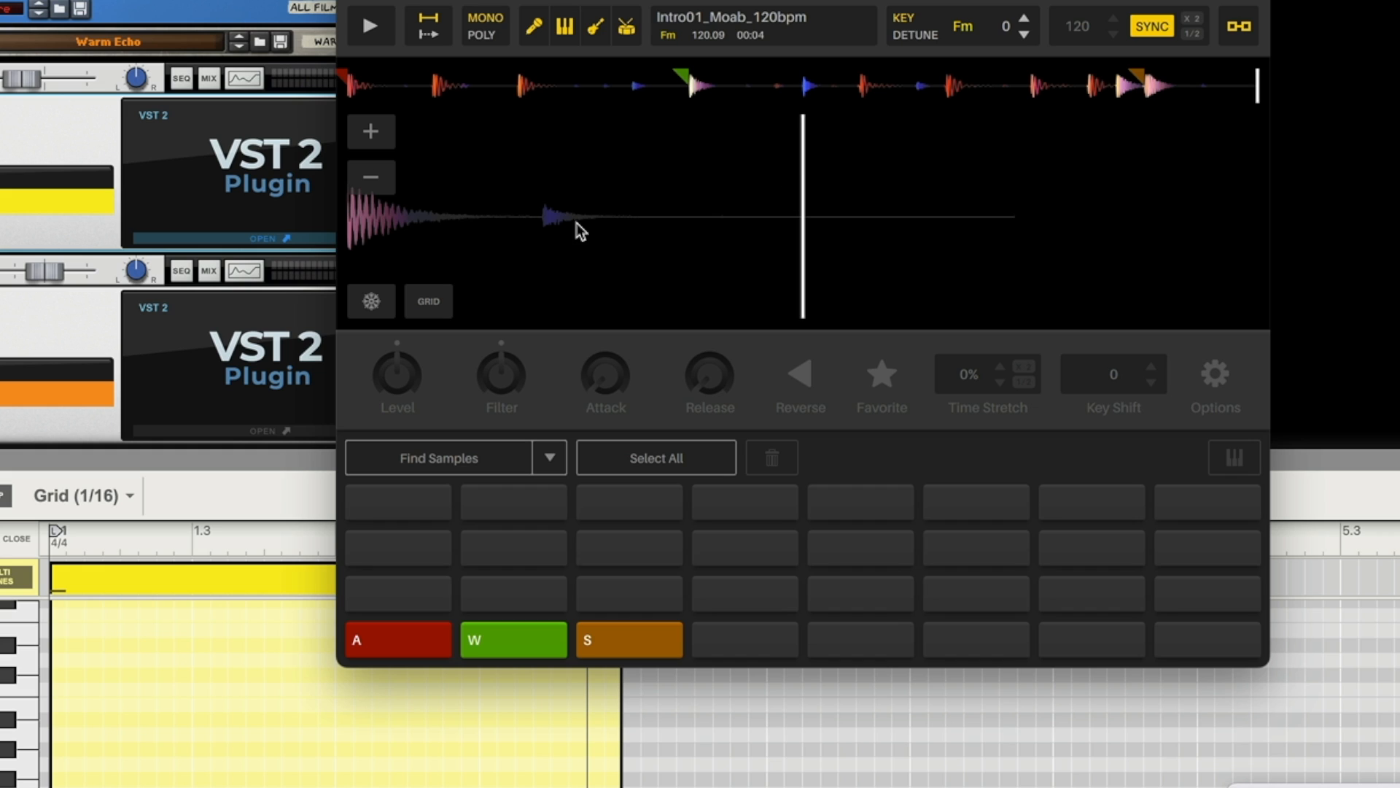
Mark drum pad A as a favourite, and select pads W and A in turn to compare whether each can be deleted.
{"action": "left_click", "coordinate": [404, 645]}
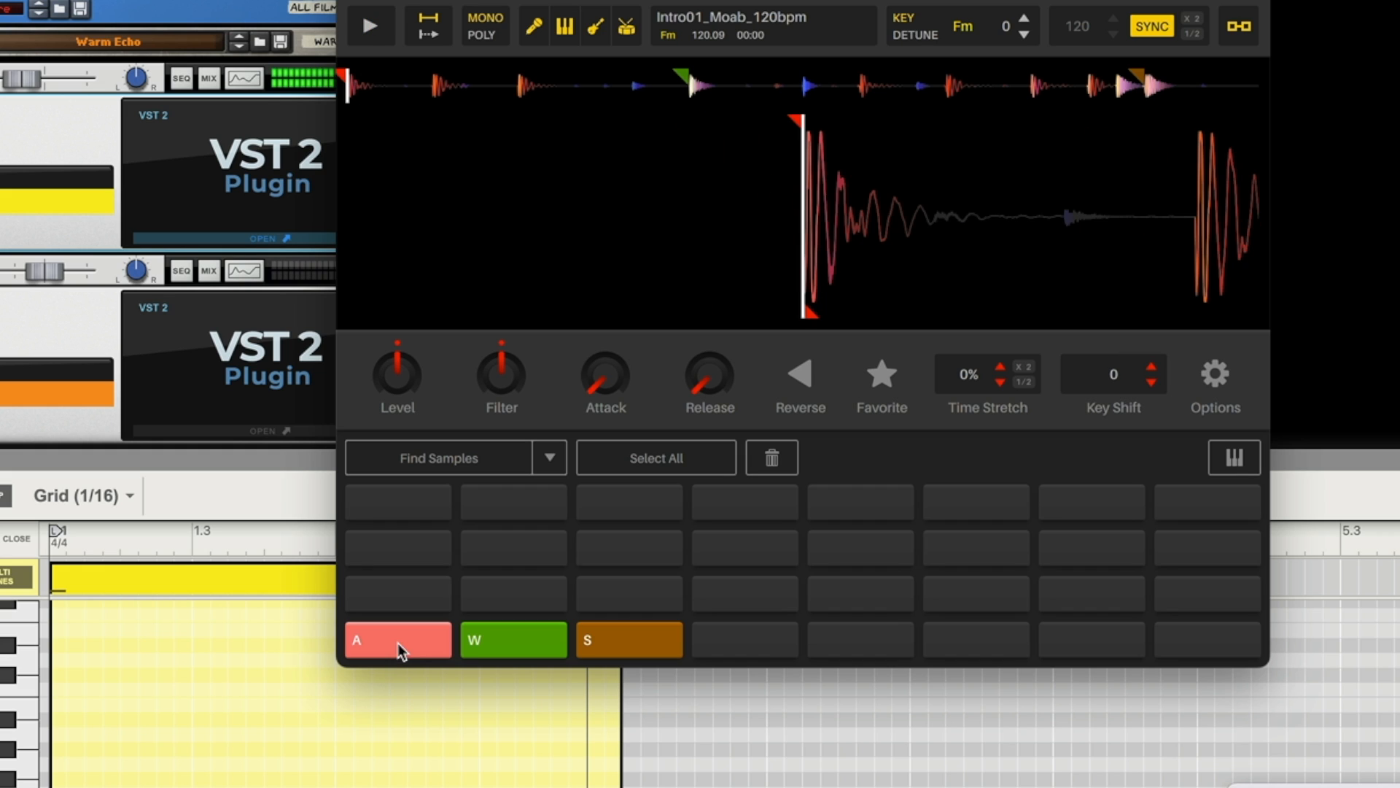
{"action": "left_click", "coordinate": [884, 376]}
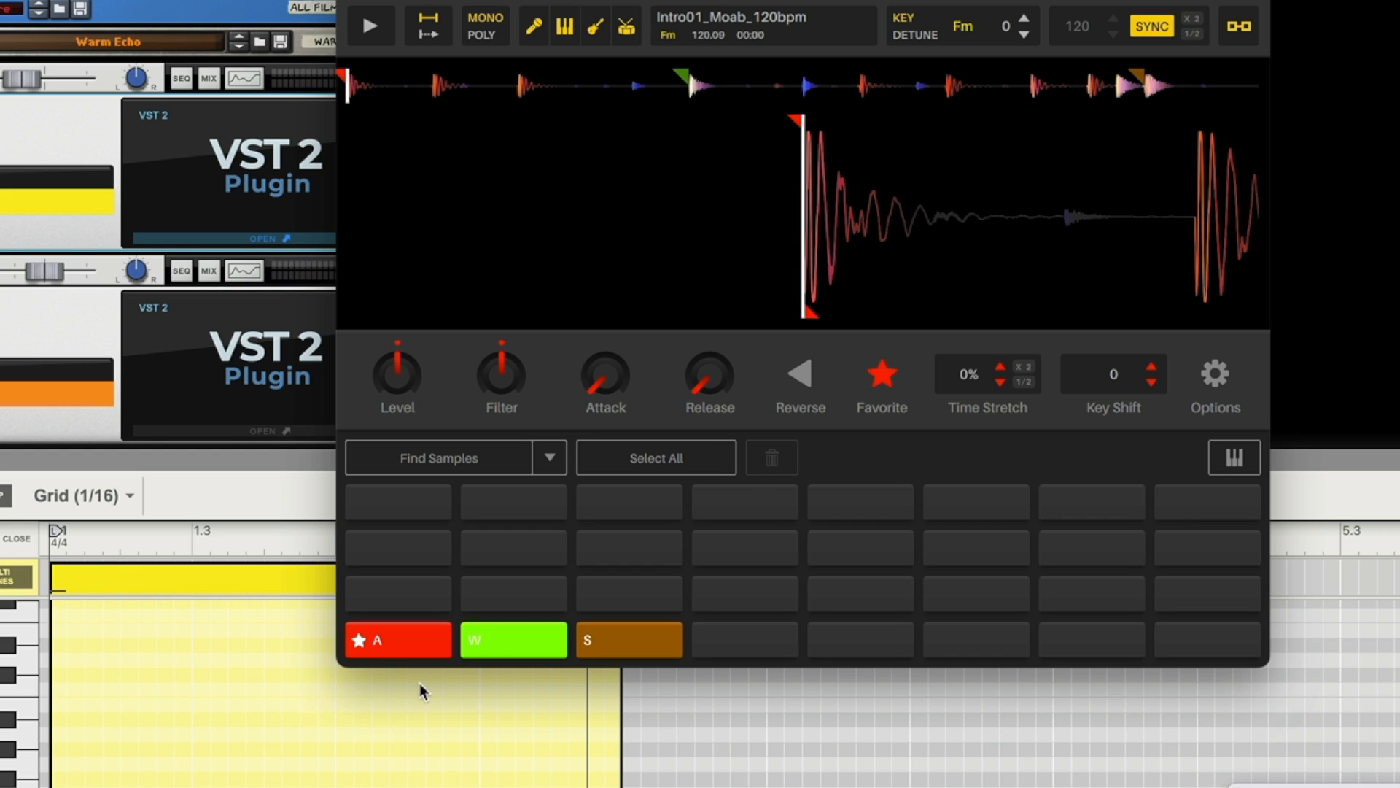
{"action": "left_click", "coordinate": [508, 639]}
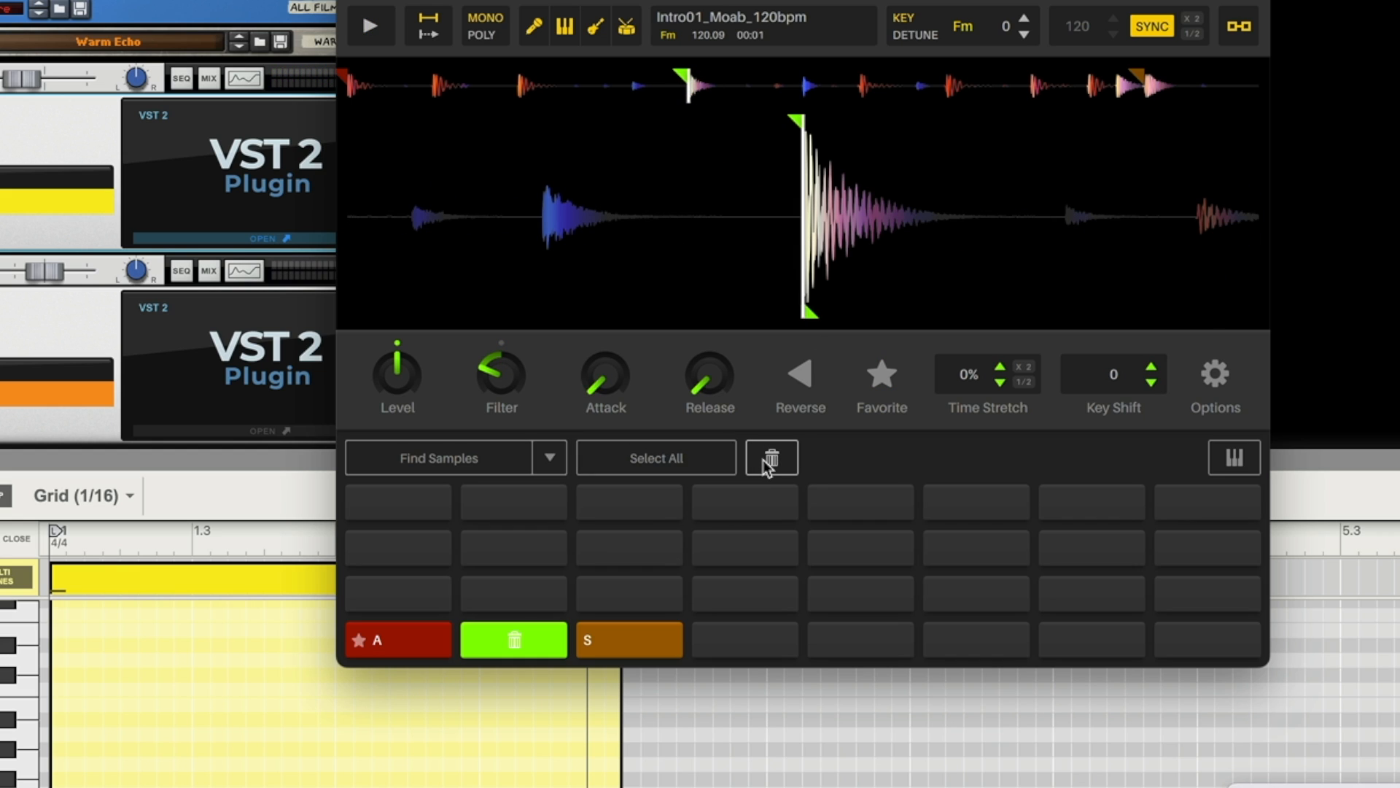
{"action": "left_click", "coordinate": [401, 661]}
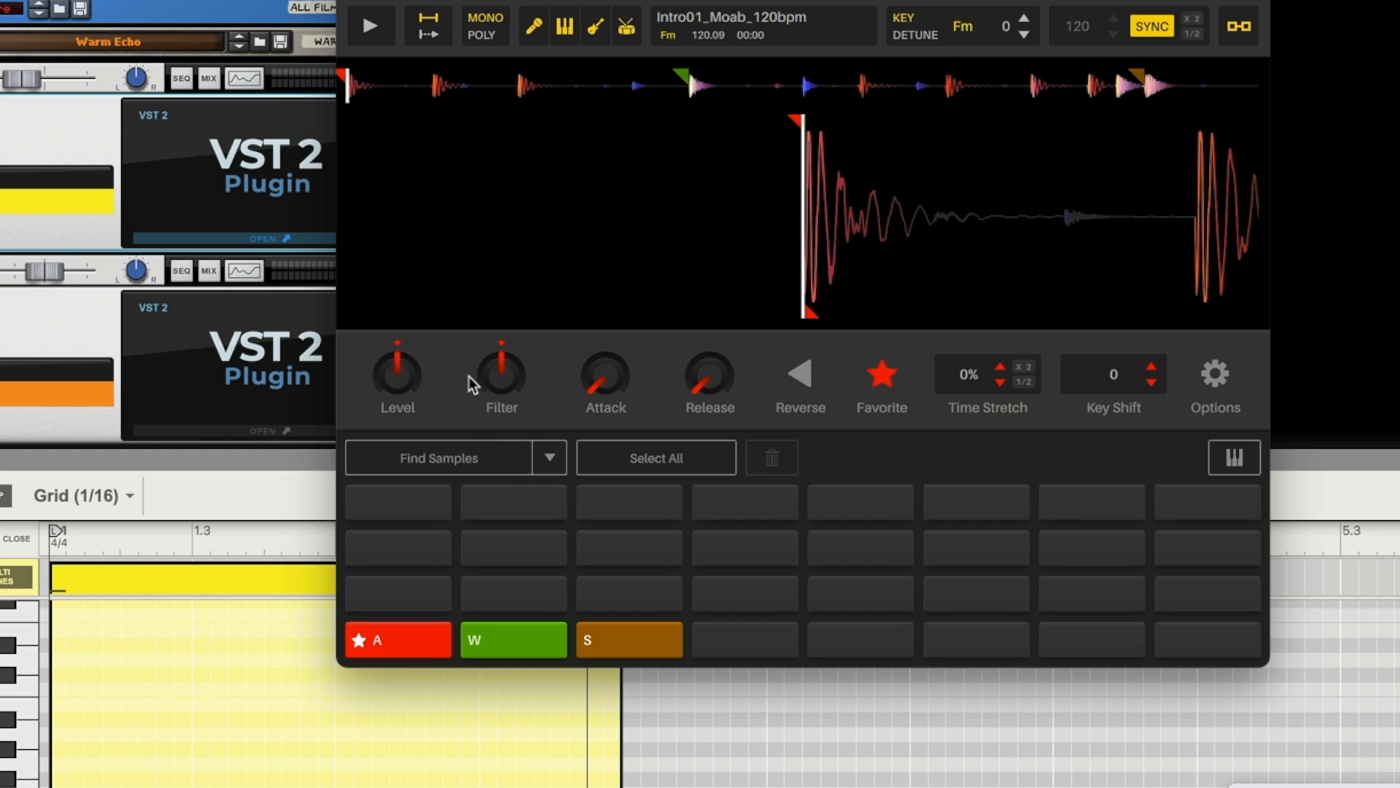
Raise pad A's level to 2.58 dB, audition the pad, and reset its level to the default.
{"action": "mouse_move", "coordinate": [401, 377]}
{"action": "left_click_drag", "start_coordinate": [400, 376], "coordinate": [400, 362]}
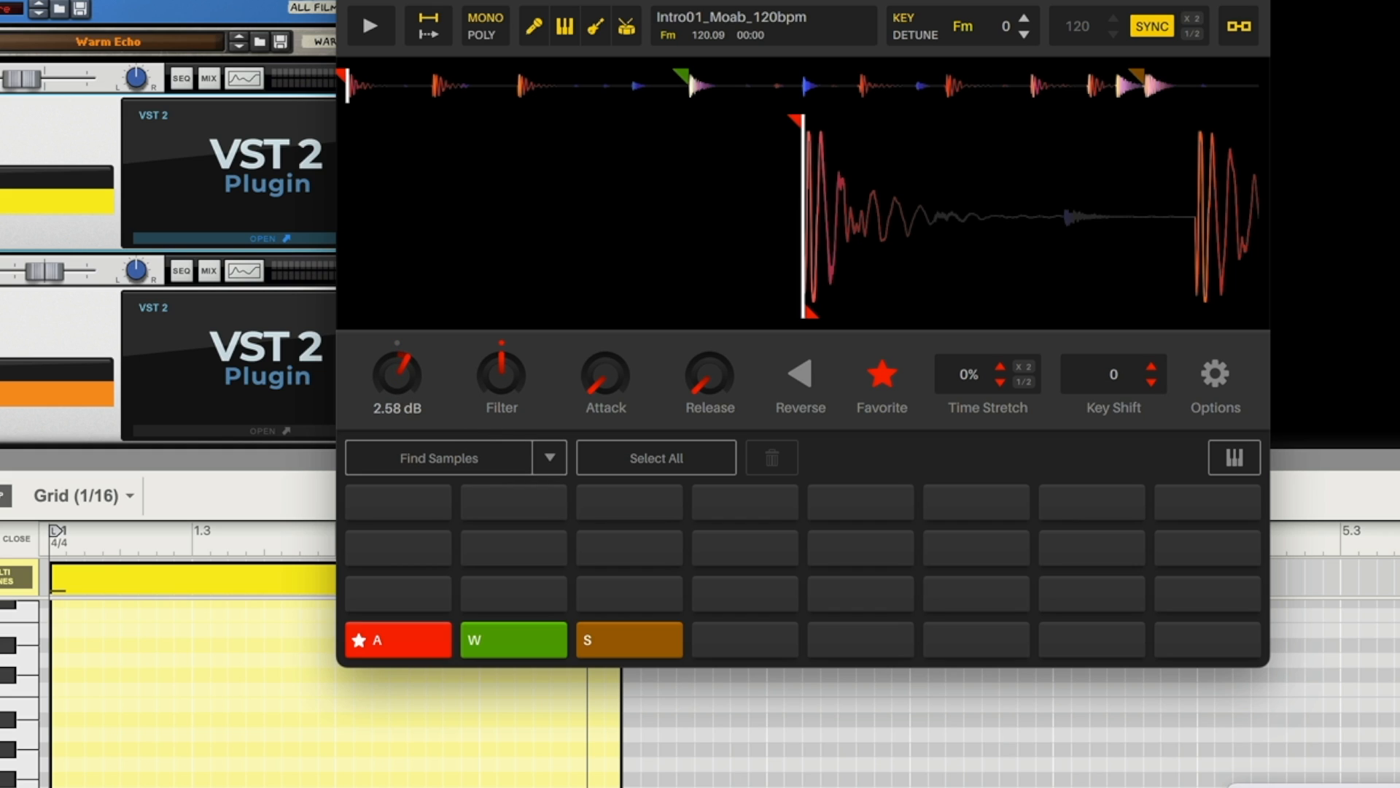
{"action": "left_click", "coordinate": [392, 645]}
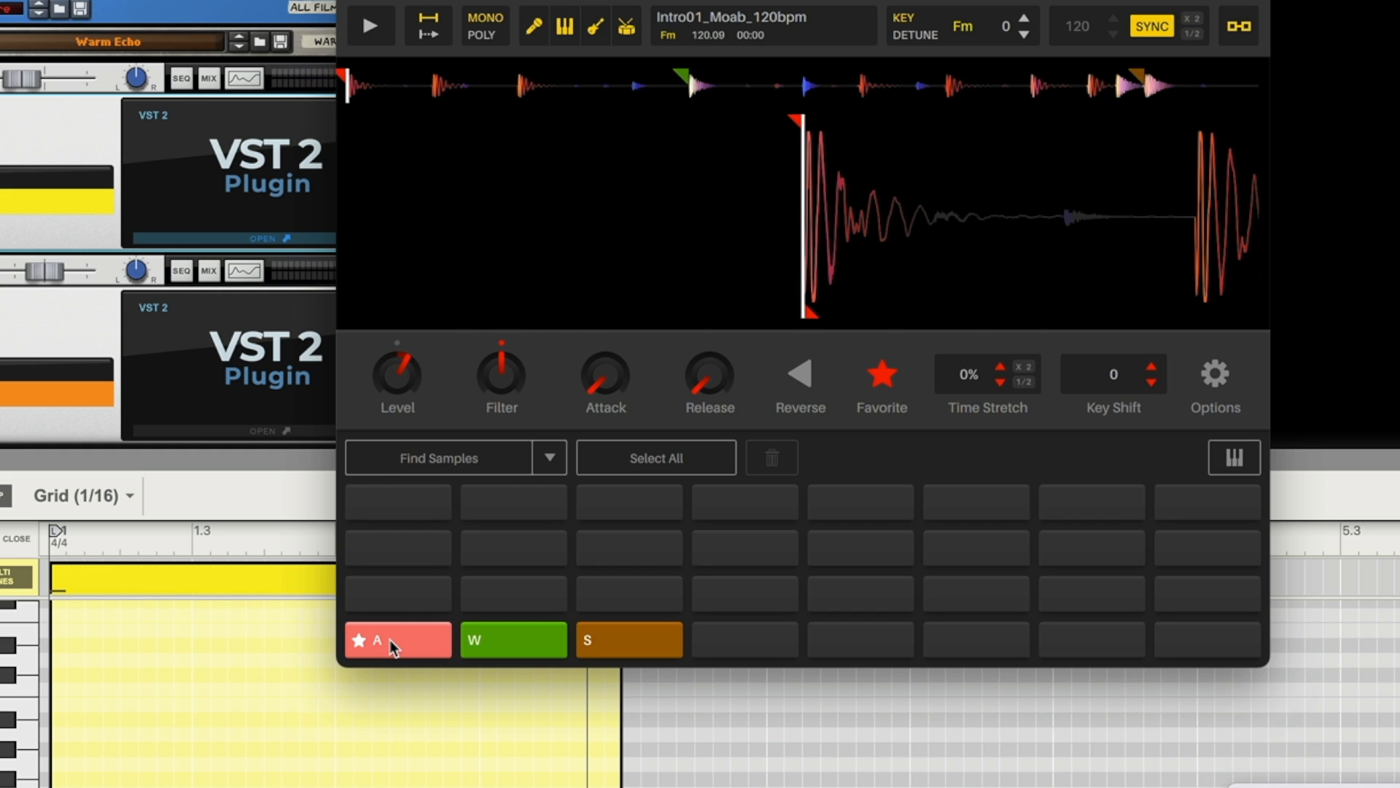
{"action": "mouse_move", "coordinate": [406, 371]}
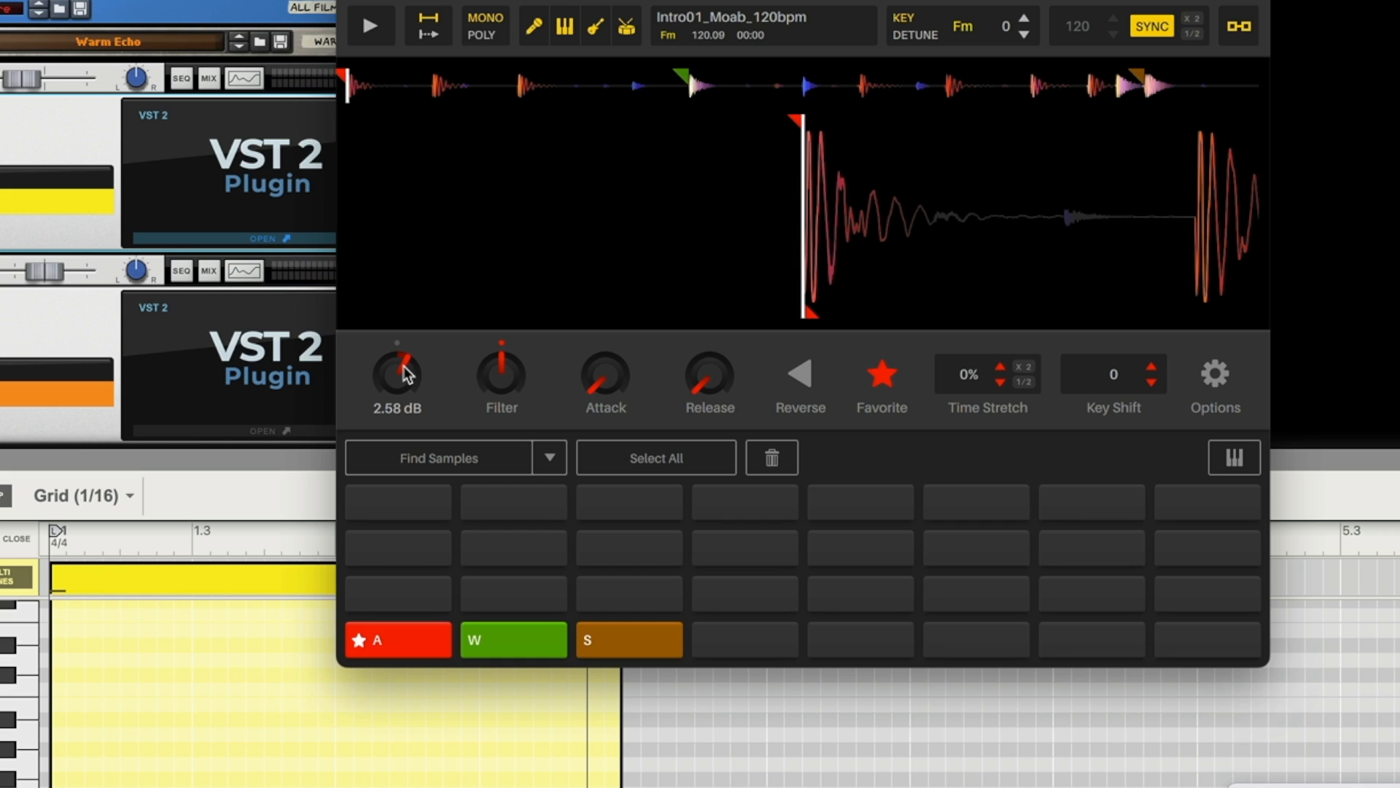
{"action": "double_click", "coordinate": [399, 376]}
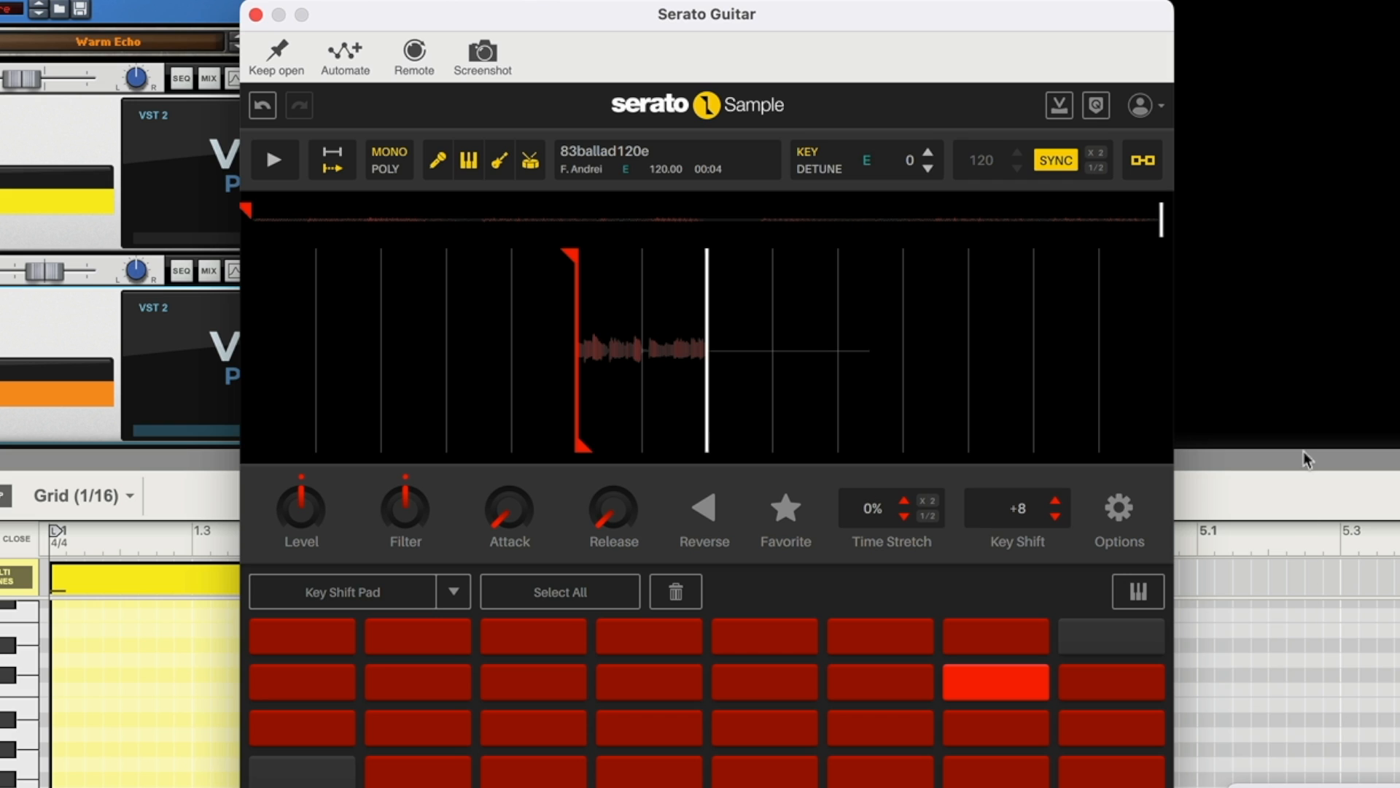
Switch back to the drum instance of Serato Sample and play the Intro01_Moab_120bpm sample.
{"action": "left_click", "coordinate": [187, 175]}
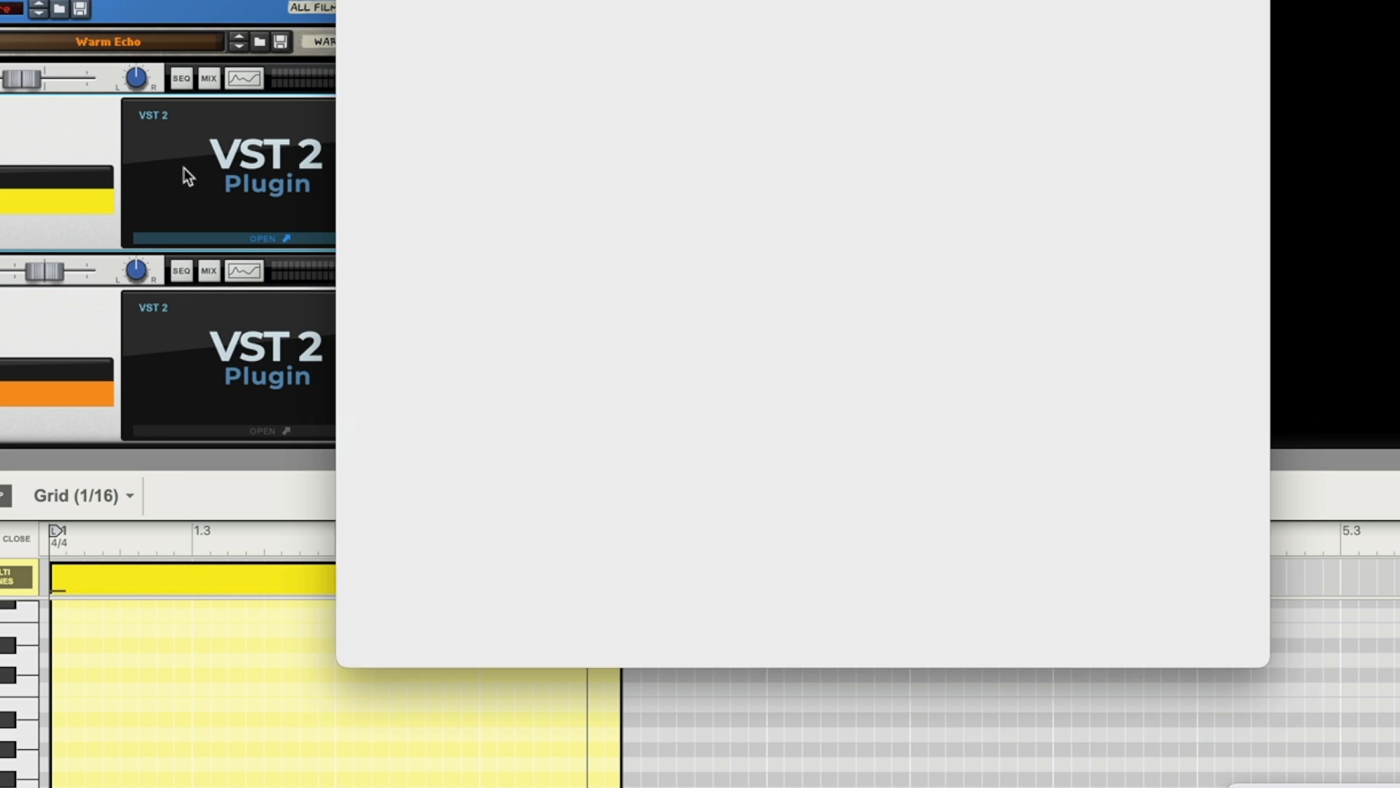
{"action": "left_click", "coordinate": [375, 28]}
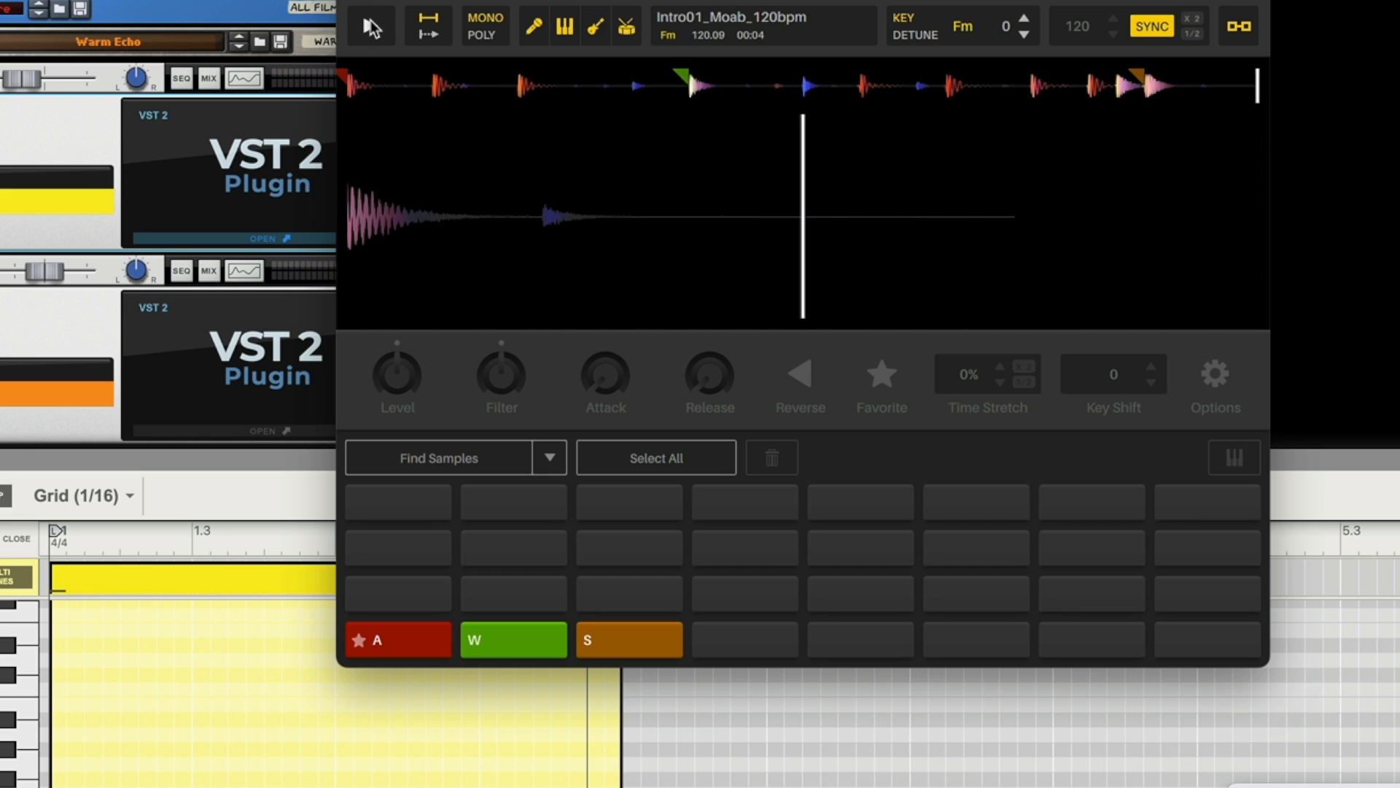
Compare the tempo controls by toggling Sync and the linking option beside it off and on, leaving both enabled.
{"action": "left_click", "coordinate": [1240, 28]}
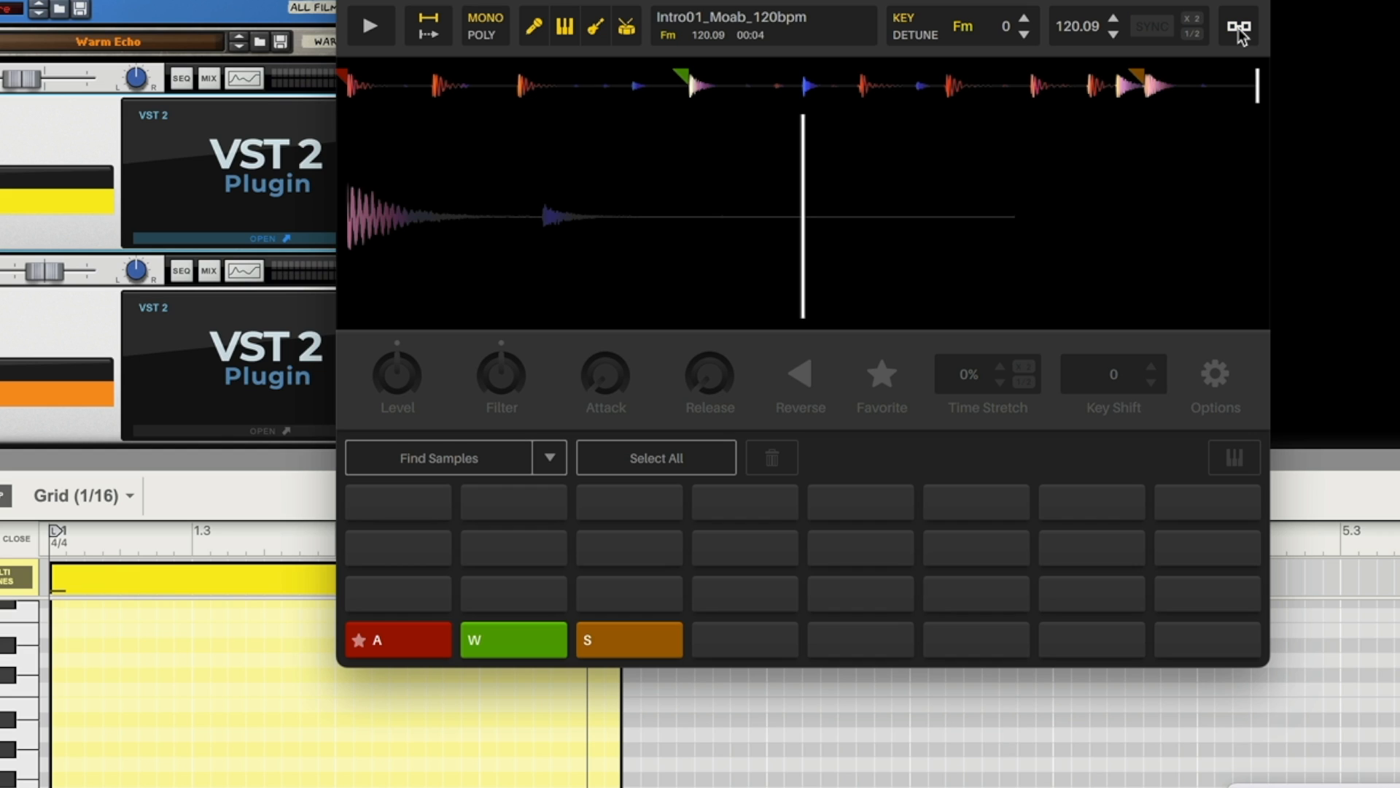
{"action": "left_click", "coordinate": [1240, 28]}
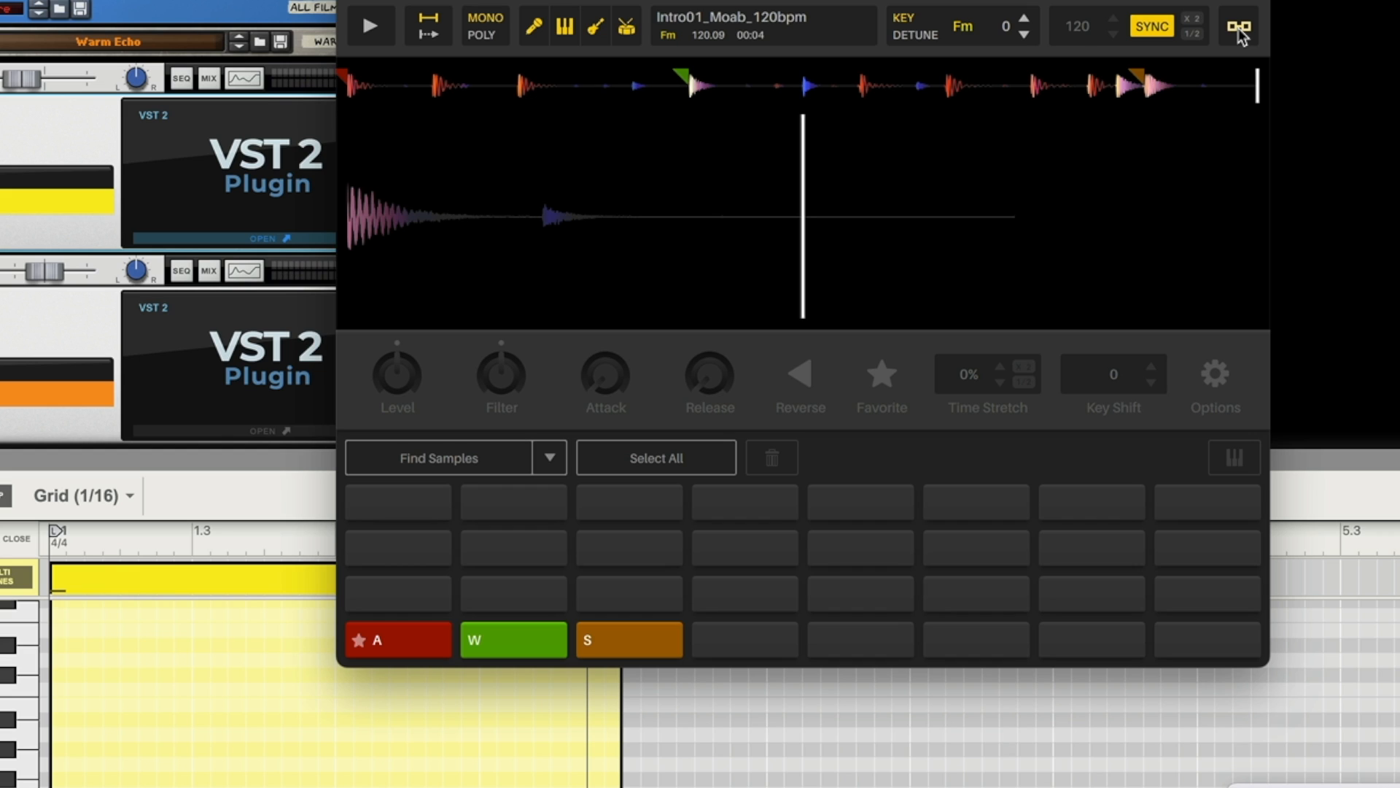
{"action": "left_click", "coordinate": [1153, 27]}
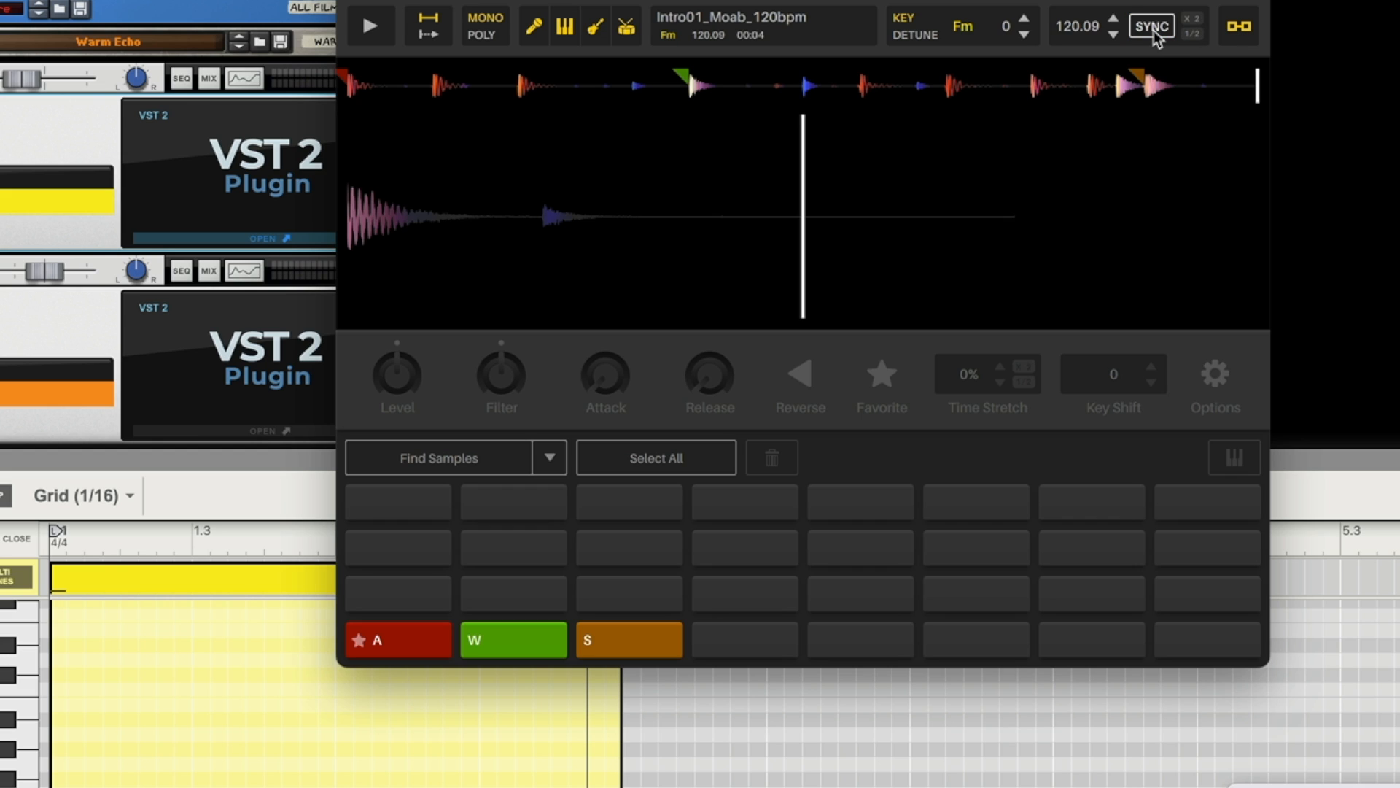
{"action": "left_click", "coordinate": [1236, 29]}
{"action": "left_click", "coordinate": [1238, 26]}
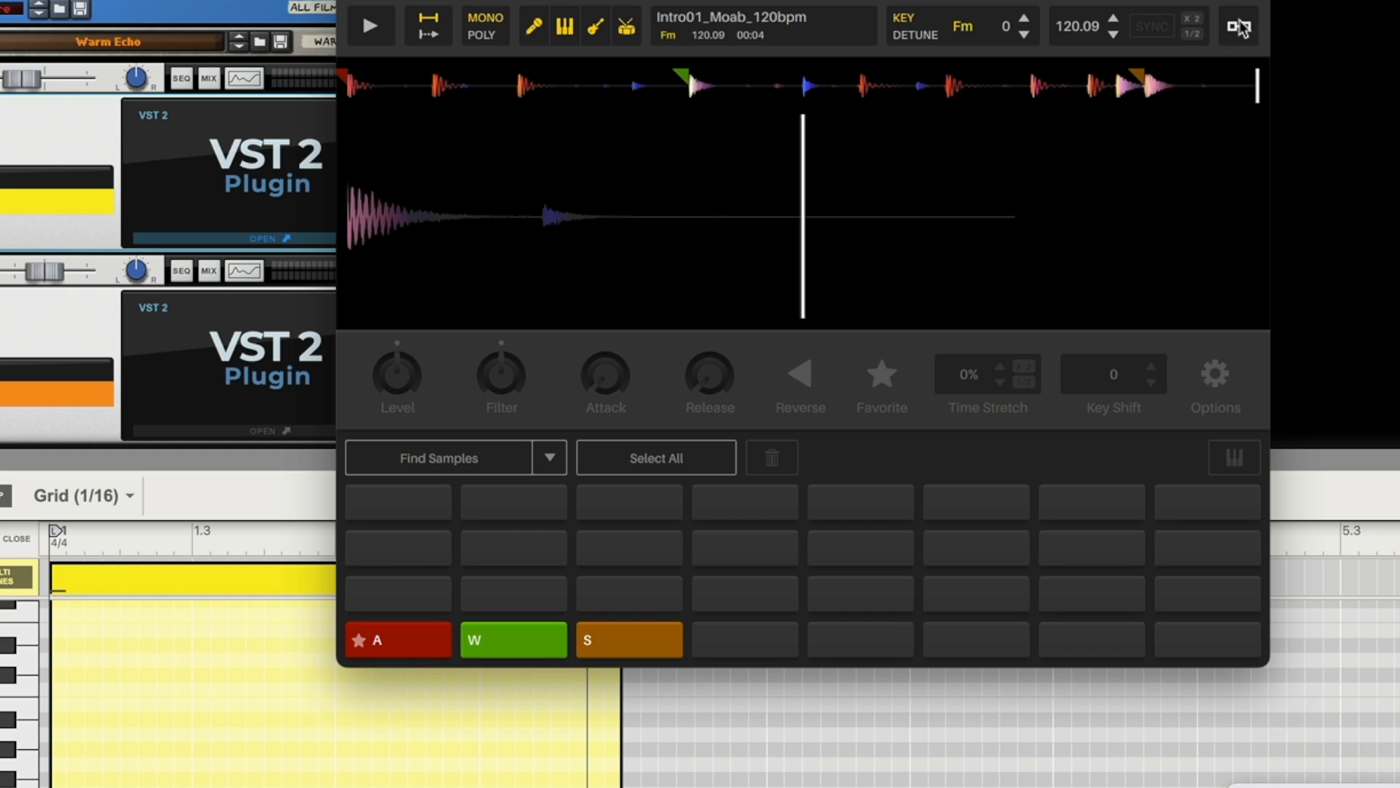
{"action": "left_click", "coordinate": [1151, 30]}
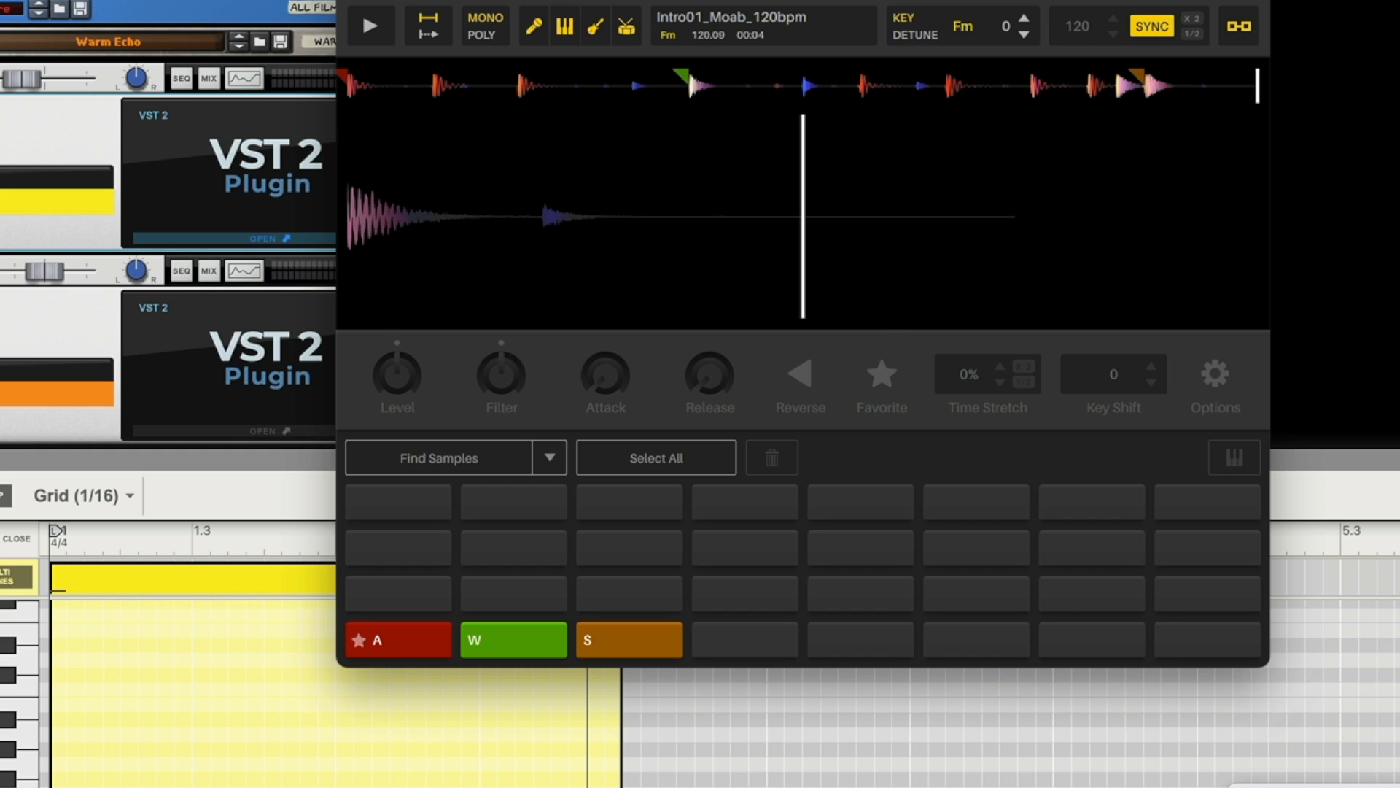
Show the beat grid editing controls for the drum sample and close them again.
{"action": "mouse_move", "coordinate": [528, 309]}
{"action": "mouse_move", "coordinate": [436, 184]}
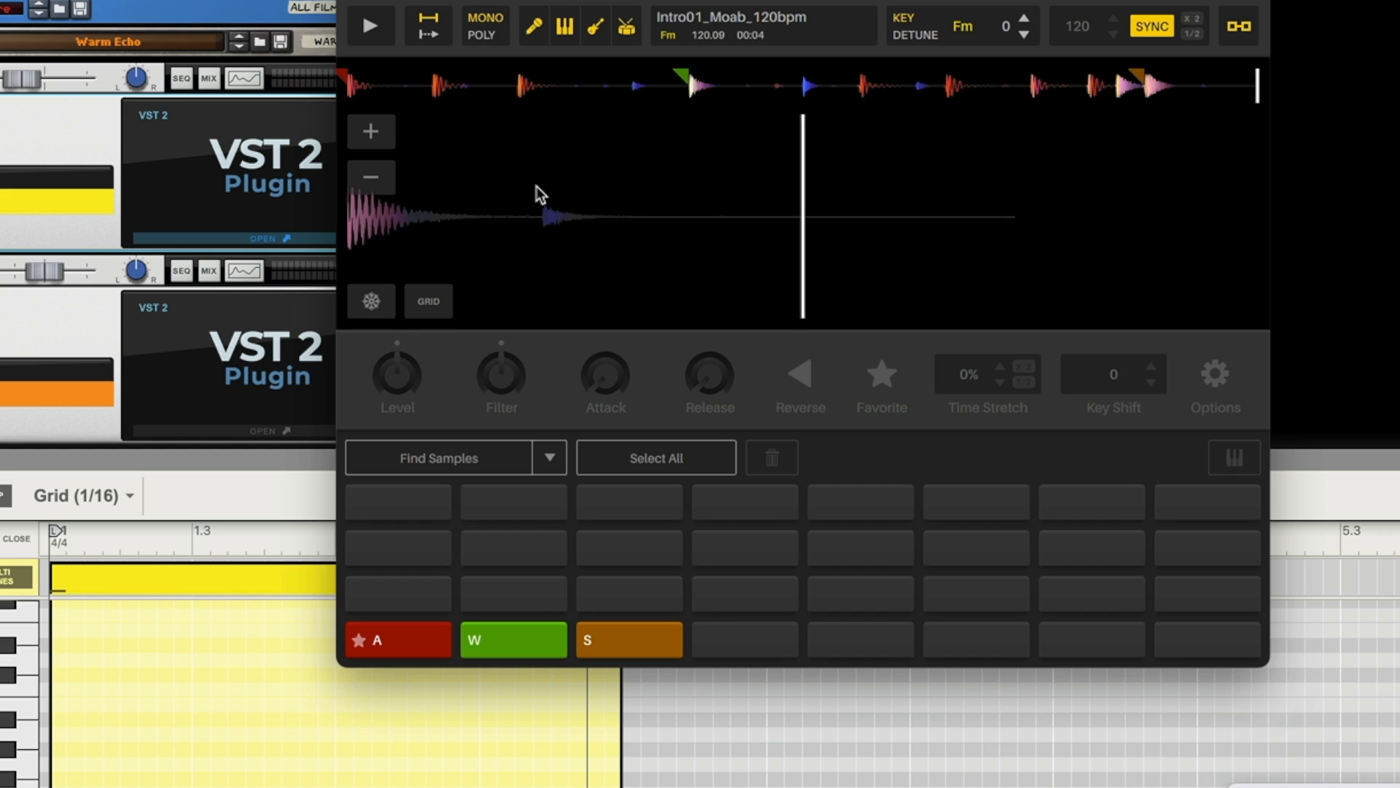
{"action": "left_click", "coordinate": [431, 305]}
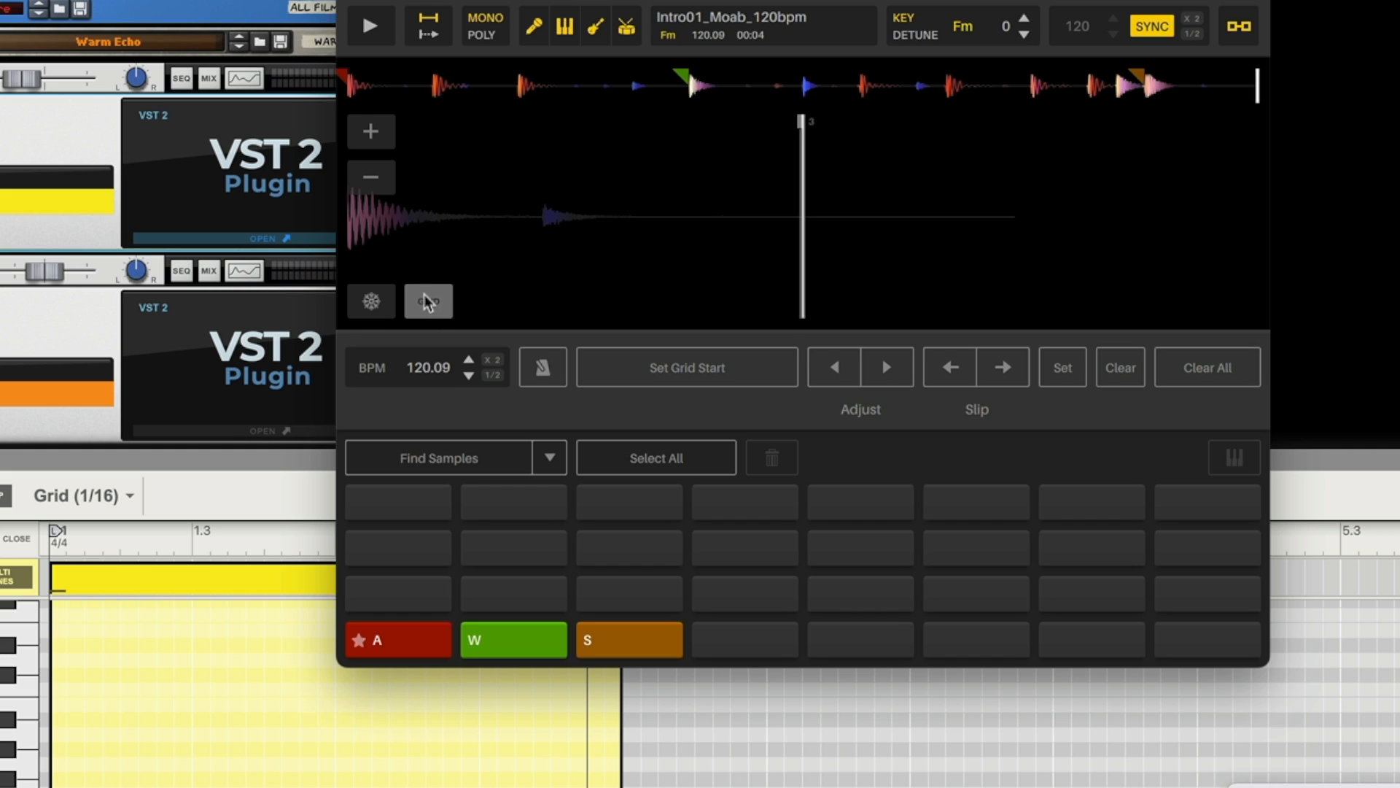
{"action": "left_click", "coordinate": [429, 304]}
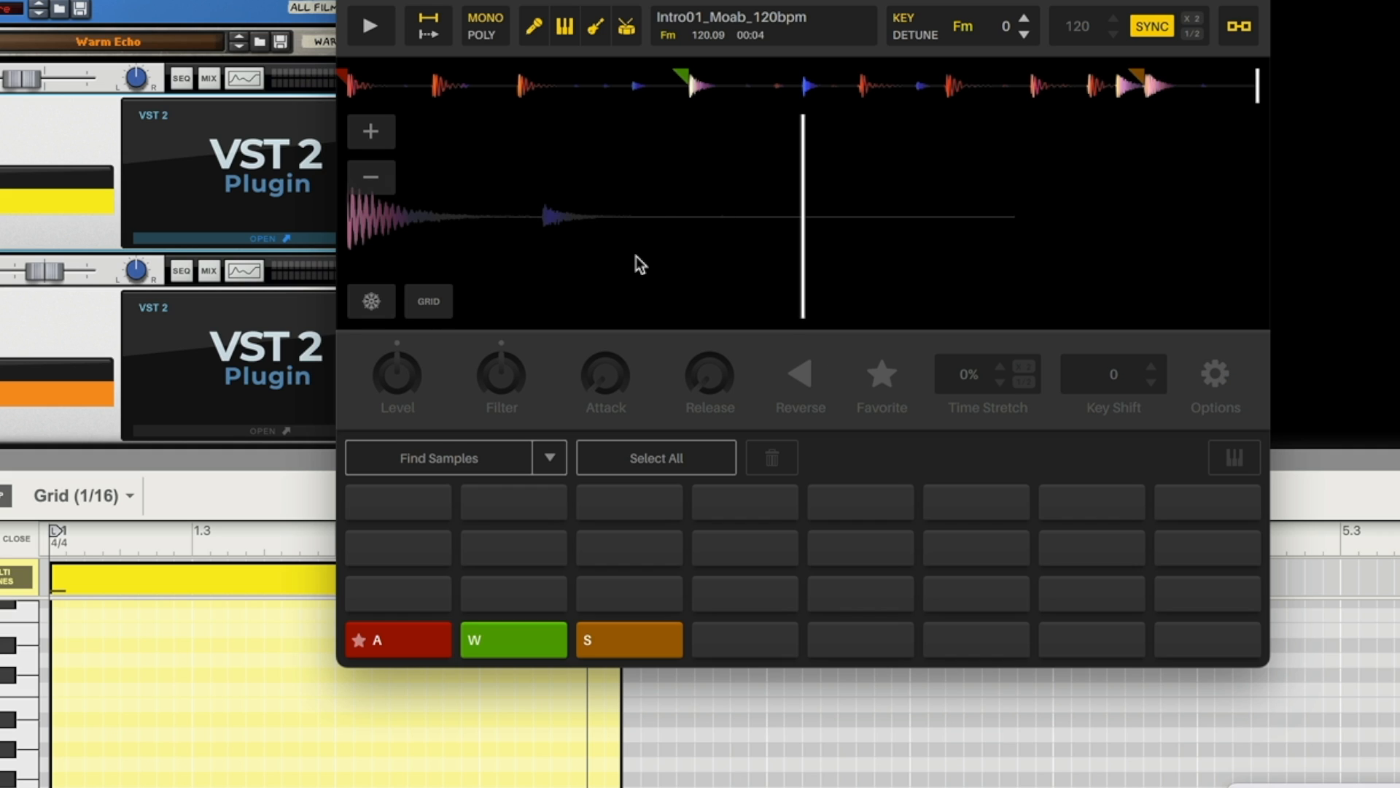
Move the playhead to the very start of the sample, on pad A's cue point.
{"action": "left_click", "coordinate": [345, 86]}
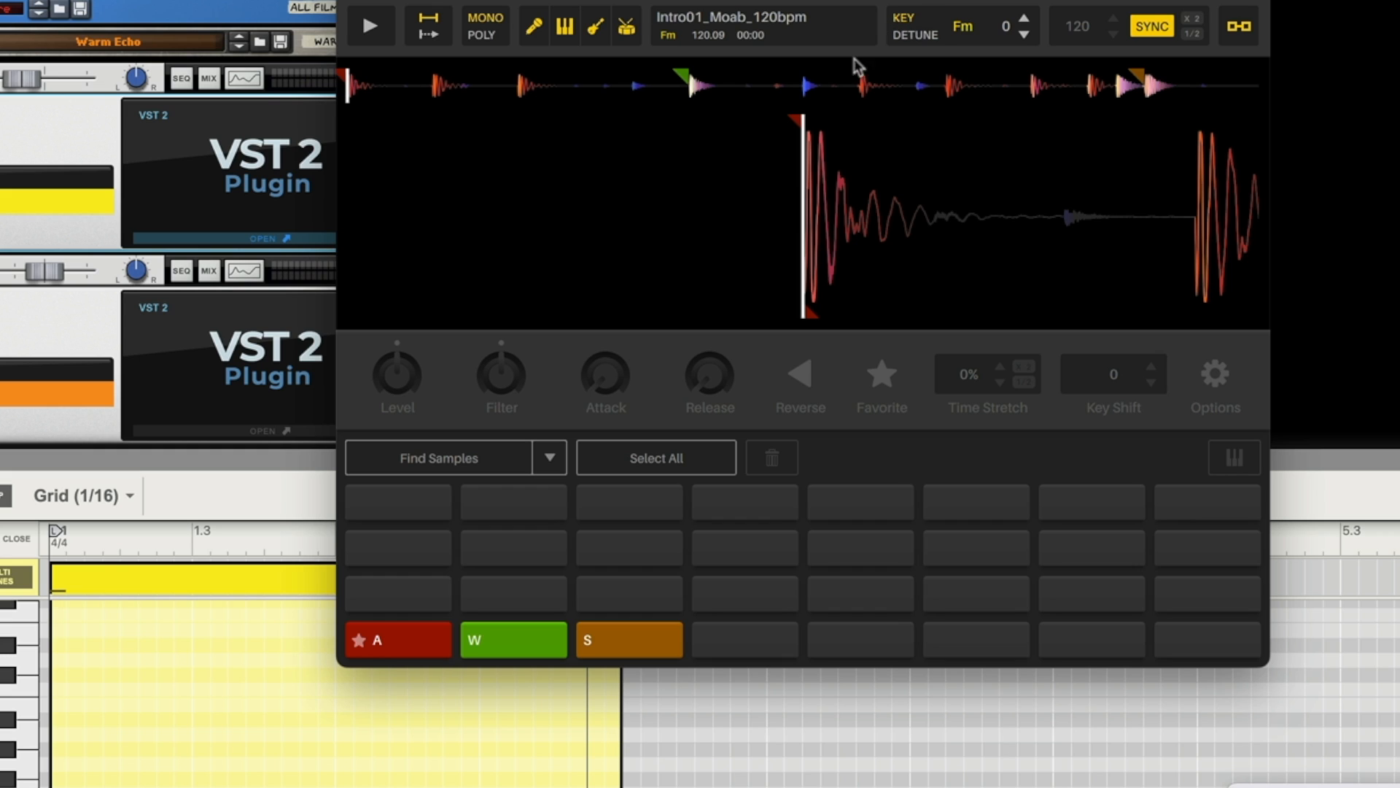
{"action": "mouse_move", "coordinate": [809, 149]}
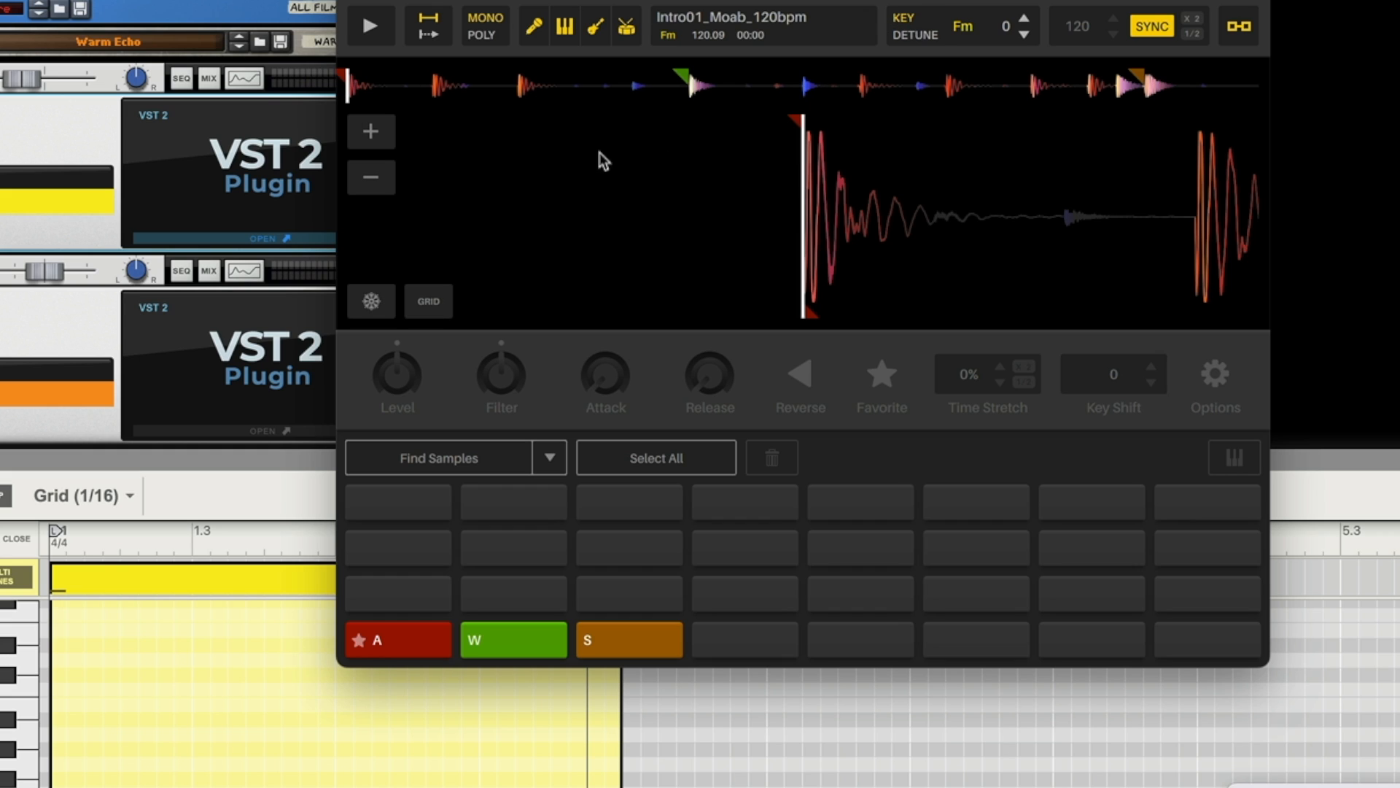
{"action": "left_click", "coordinate": [361, 92]}
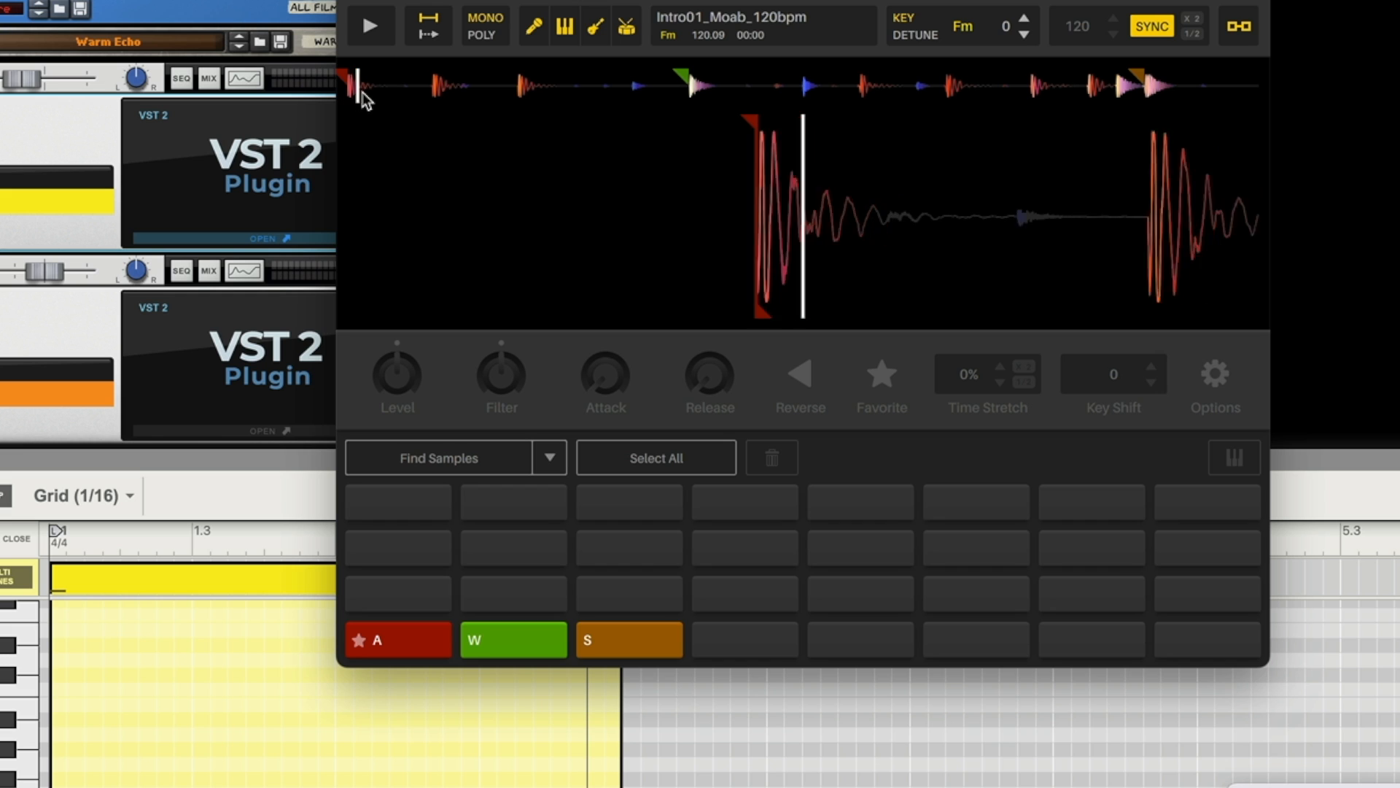
{"action": "mouse_move", "coordinate": [363, 93]}
{"action": "left_mouse_down"}
{"action": "mouse_move", "coordinate": [441, 90]}
{"action": "mouse_move", "coordinate": [326, 98]}
{"action": "mouse_move", "coordinate": [431, 87]}
{"action": "mouse_move", "coordinate": [329, 110]}
{"action": "left_mouse_up"}
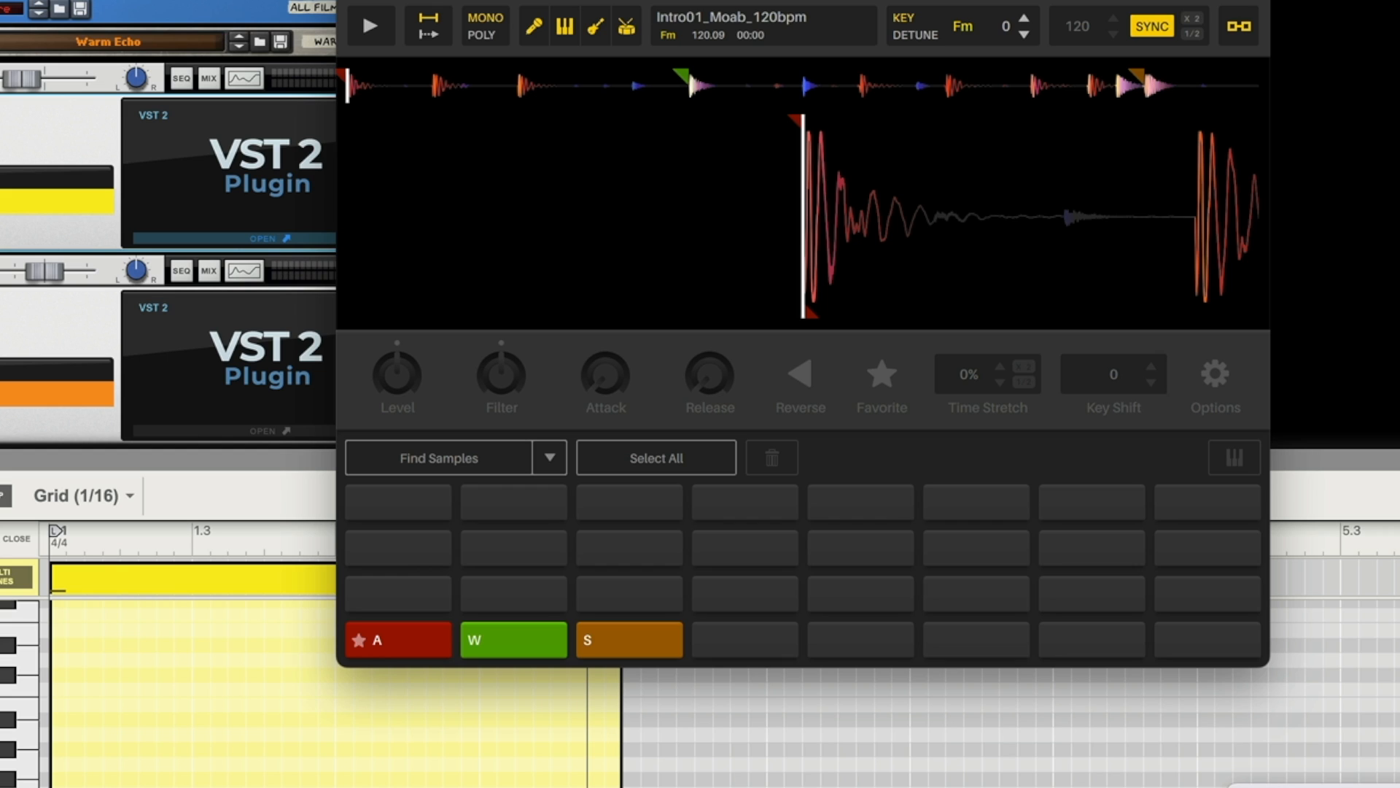
Enter beat grid editing and set the grid start at the playhead on the first drum hit.
{"action": "mouse_move", "coordinate": [462, 281]}
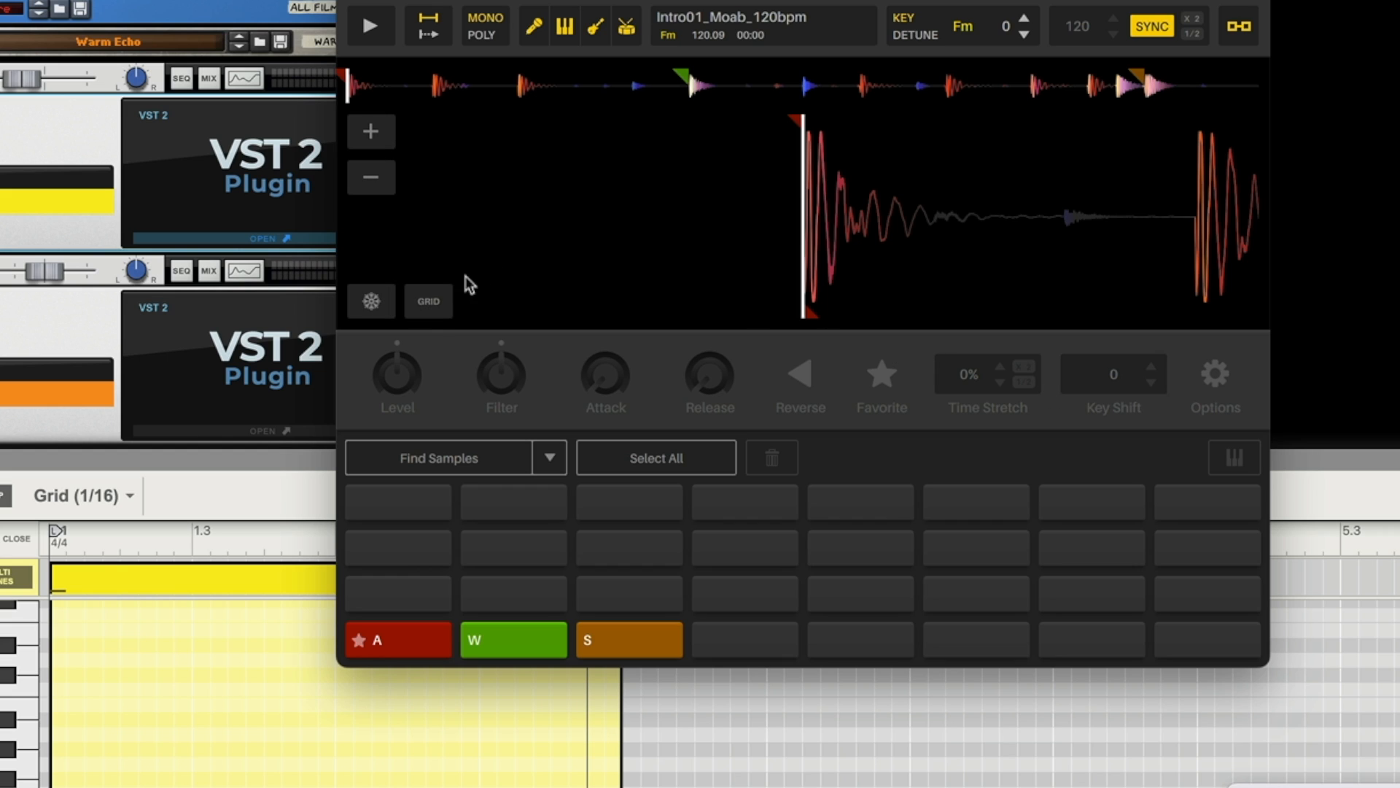
{"action": "left_click", "coordinate": [430, 307]}
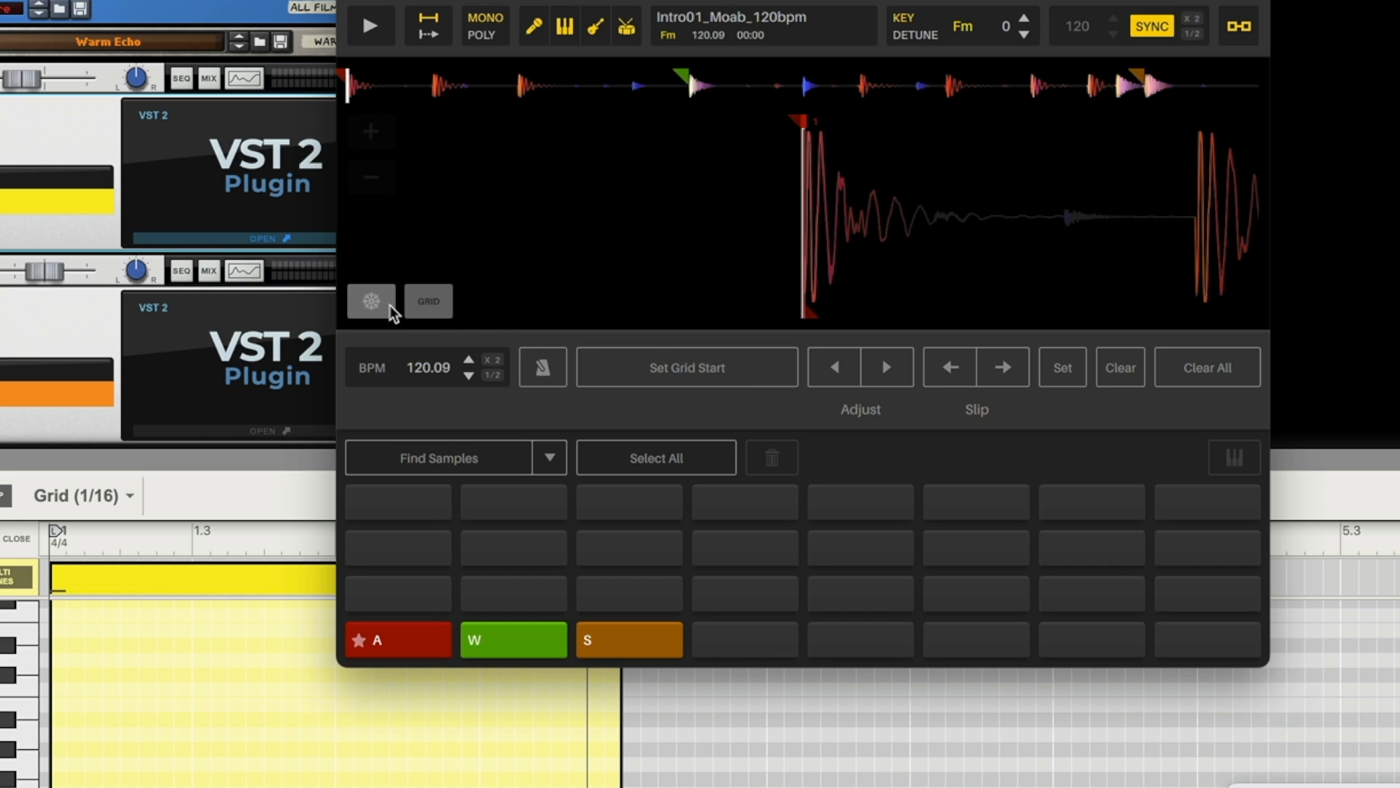
{"action": "left_click", "coordinate": [429, 302]}
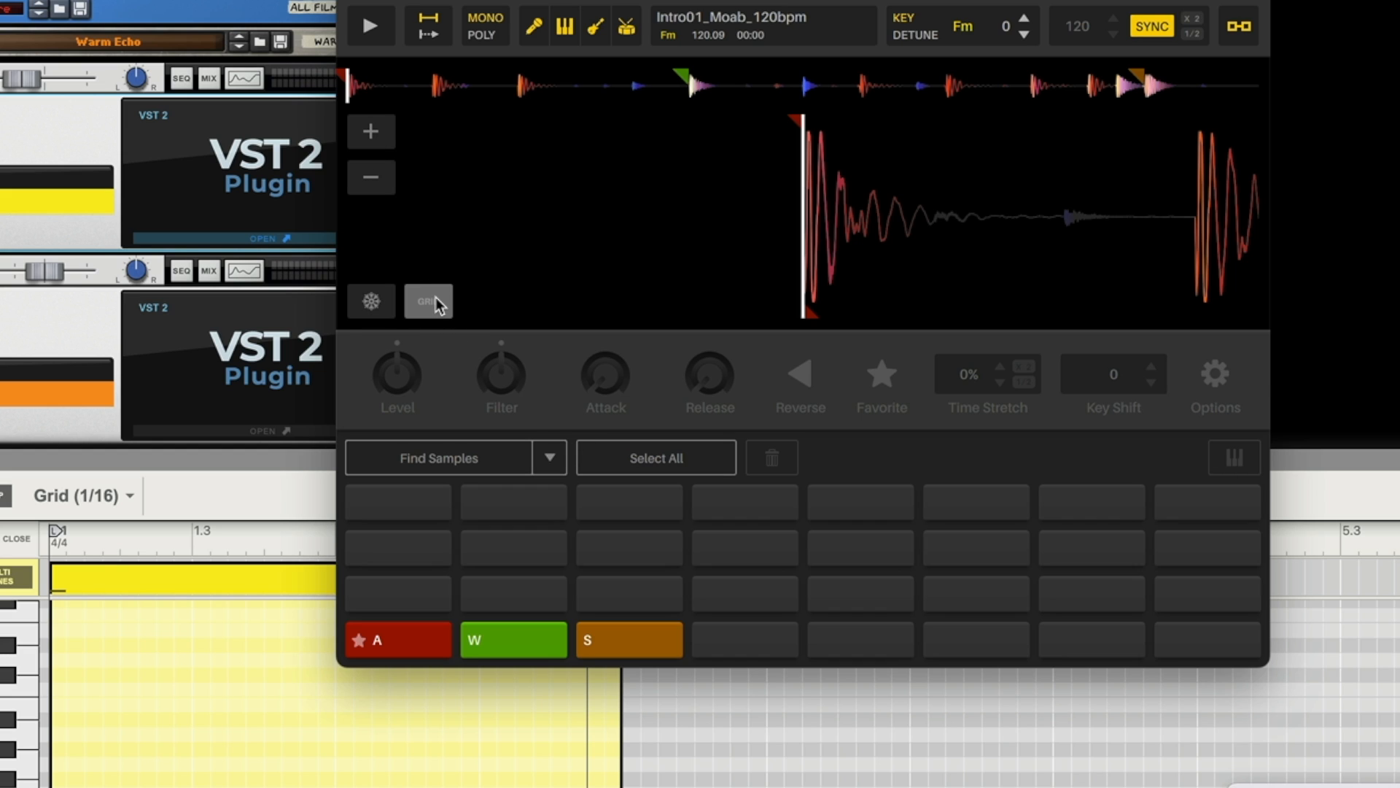
{"action": "left_click", "coordinate": [435, 301]}
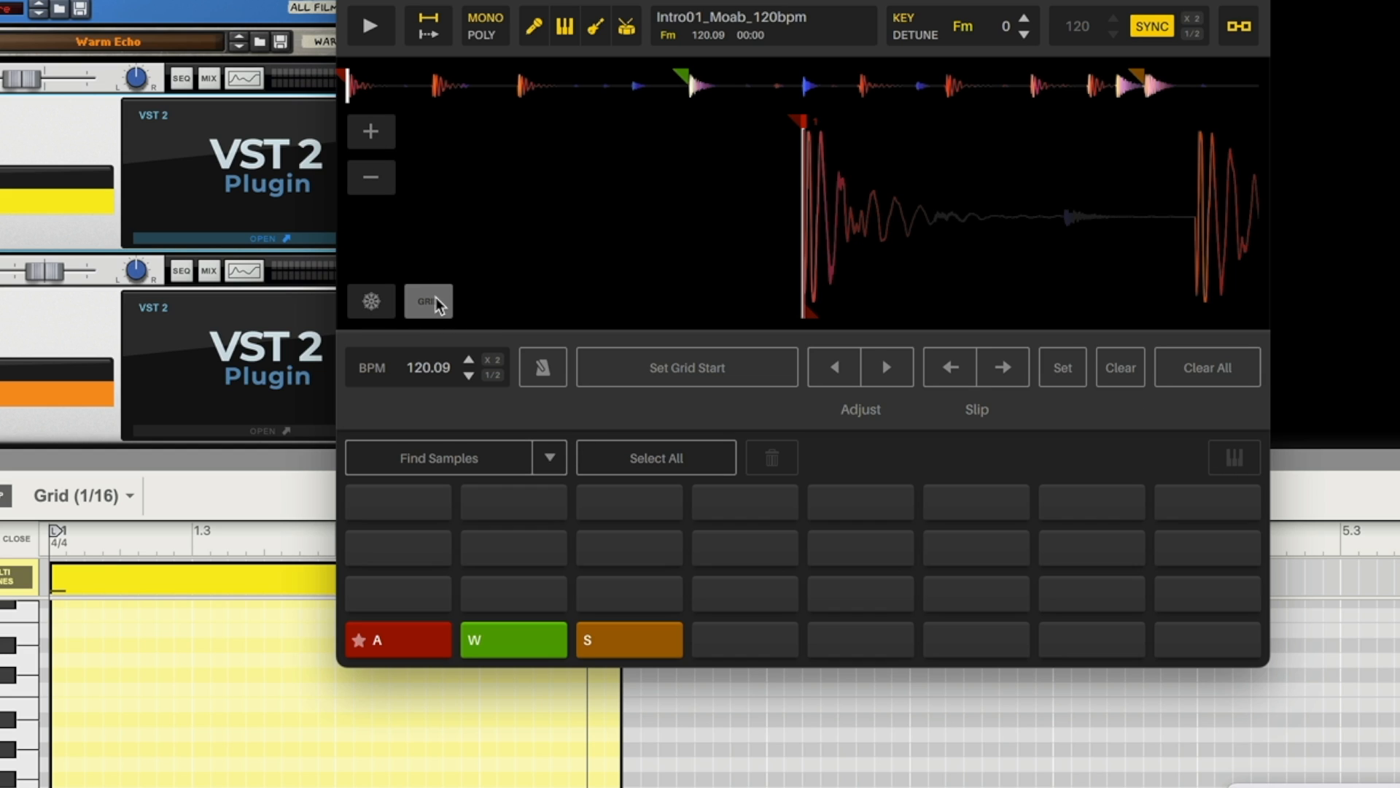
{"action": "left_click", "coordinate": [713, 377]}
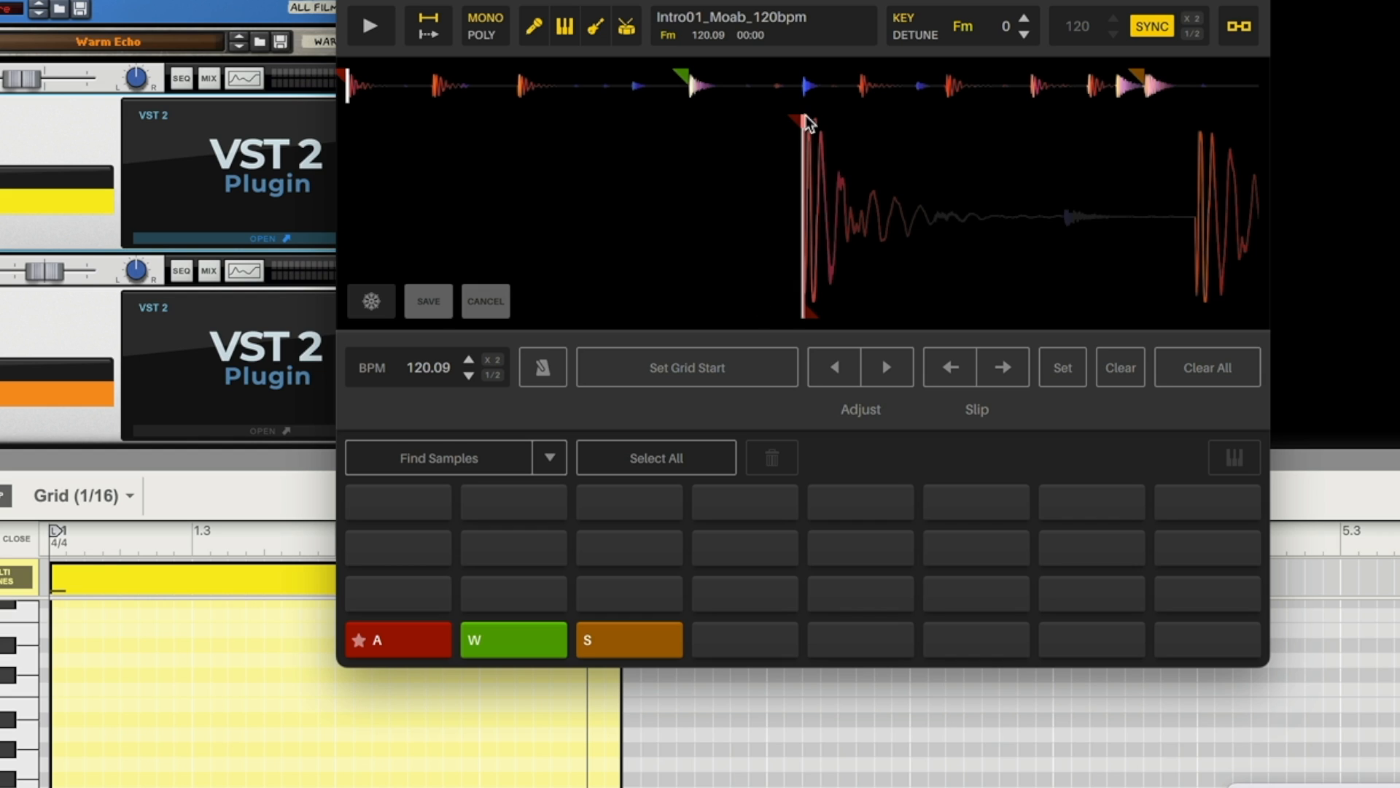
Examine the beat grid markers against the drum hits, from the first hit close up through to the end of the sample.
{"action": "mouse_move", "coordinate": [510, 206]}
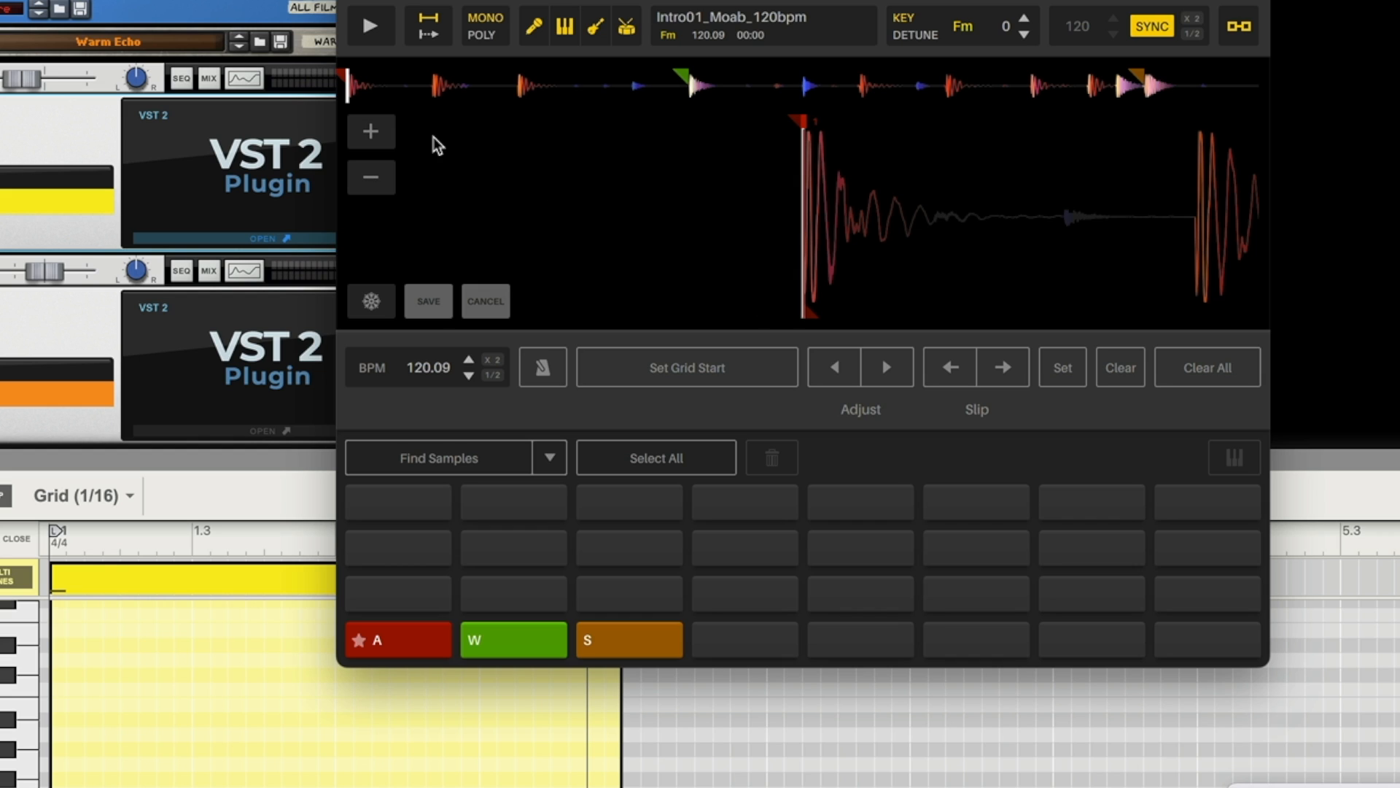
{"action": "left_click", "coordinate": [371, 134]}
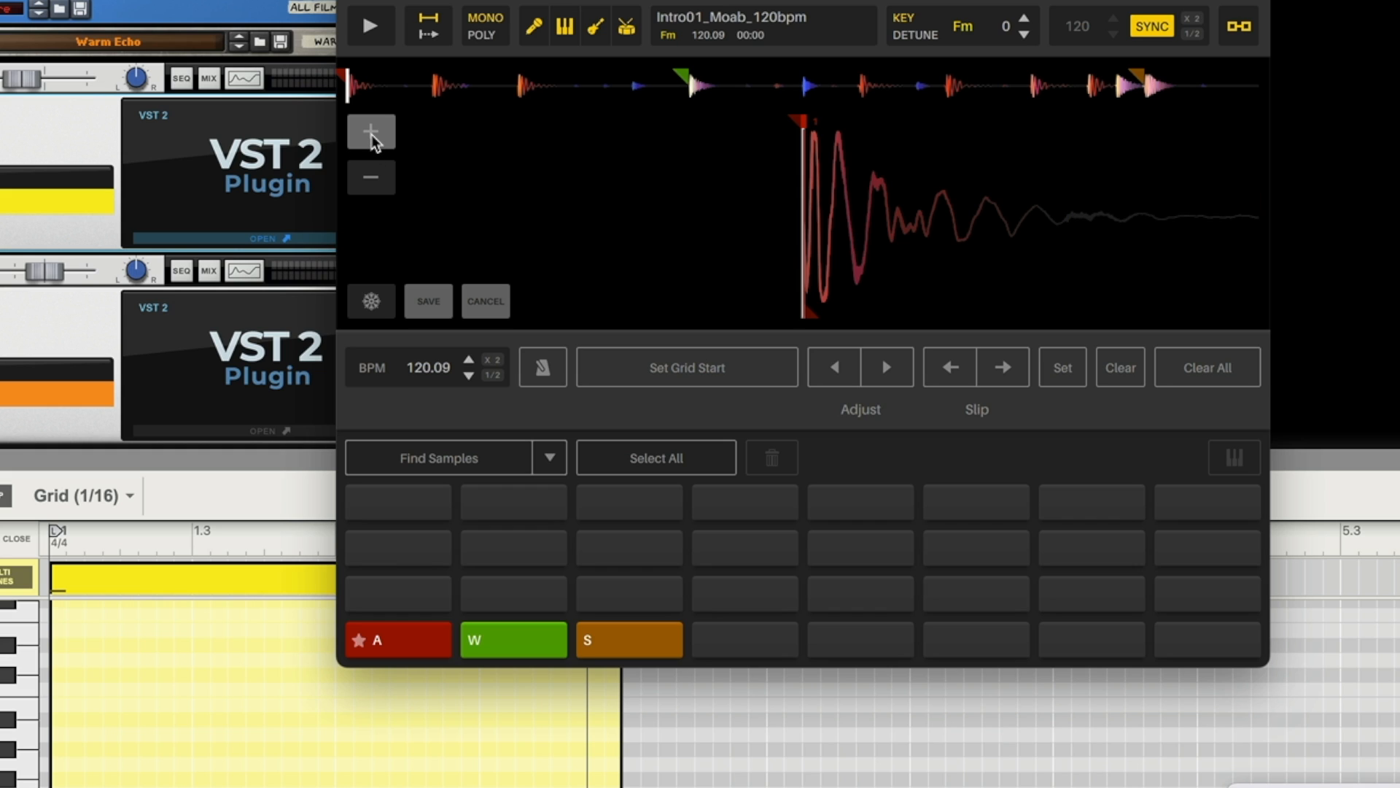
{"action": "left_click", "coordinate": [379, 178]}
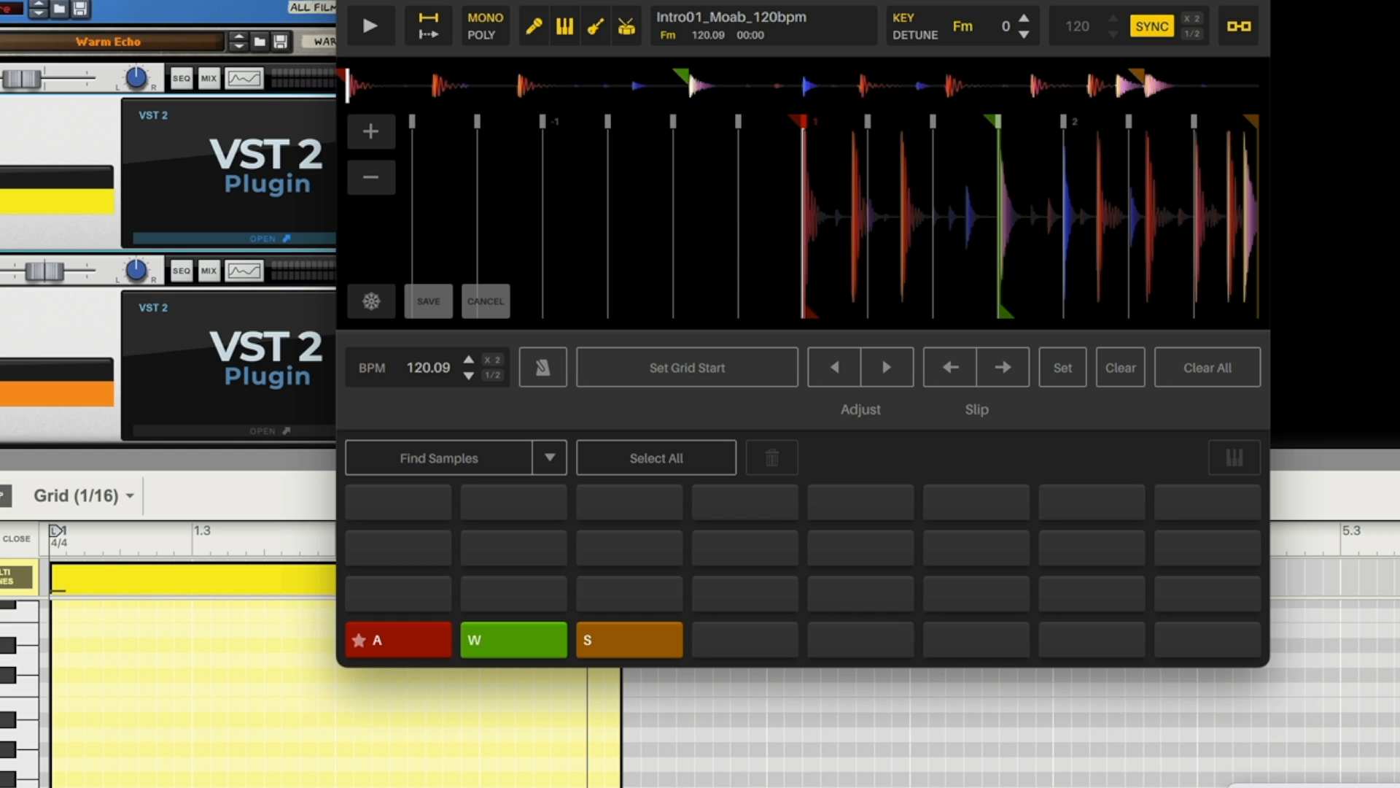
{"action": "left_click_drag", "start_coordinate": [1021, 219], "coordinate": [570, 218]}
{"action": "key", "text": "s"}
{"action": "key", "text": "s"}
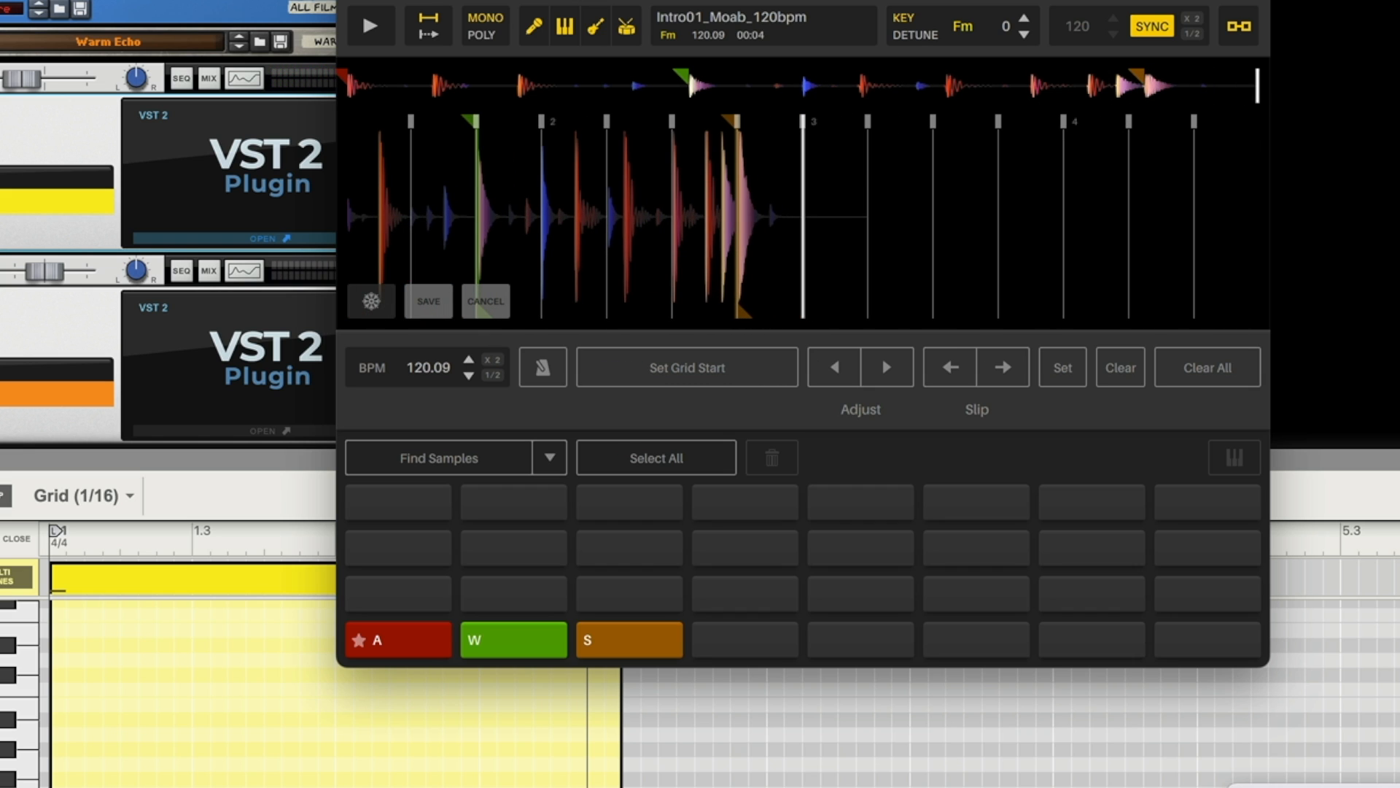
Return the playhead to the start of the sample and audition pads A and W.
{"action": "left_click_drag", "start_coordinate": [570, 219], "coordinate": [1093, 218]}
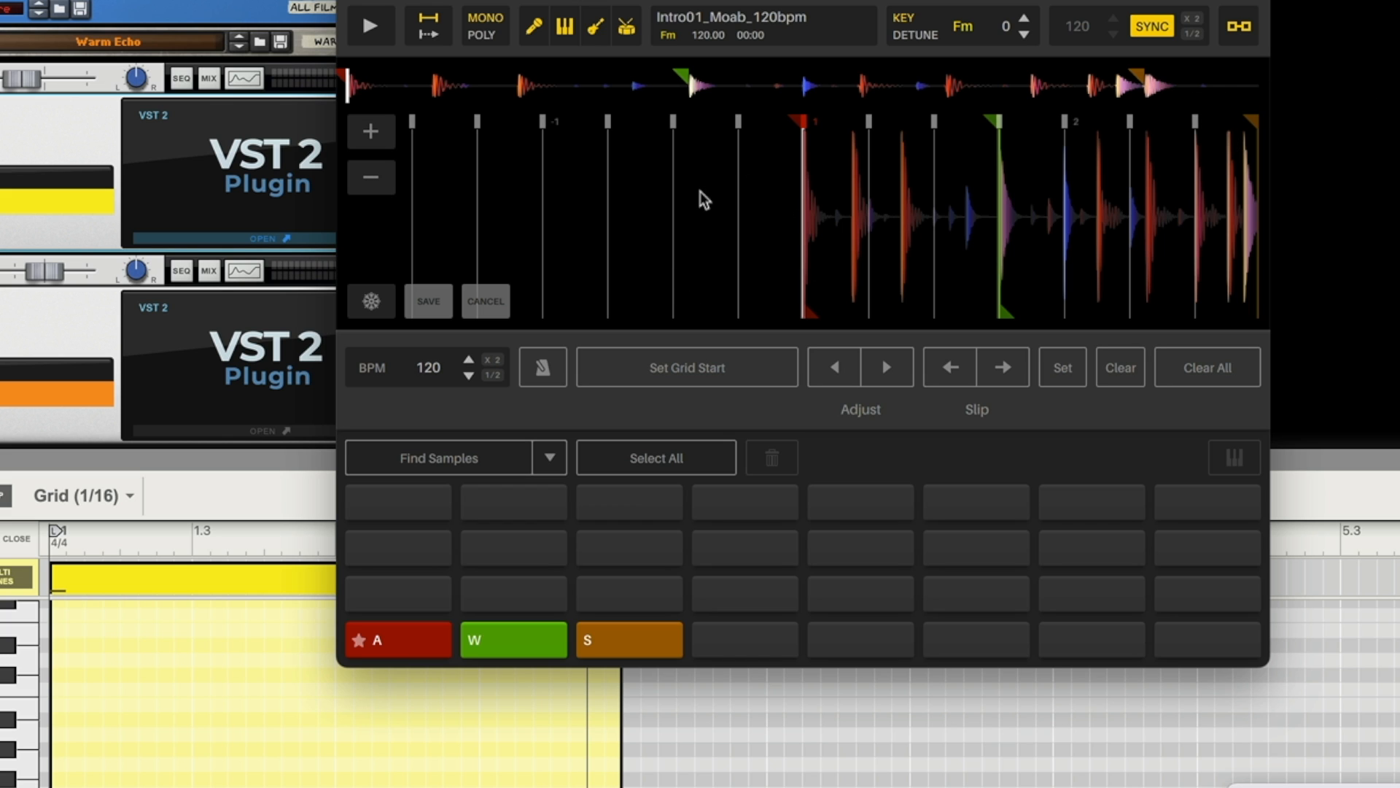
{"action": "key", "text": "a"}
{"action": "key", "text": "a"}
{"action": "key", "text": "w"}
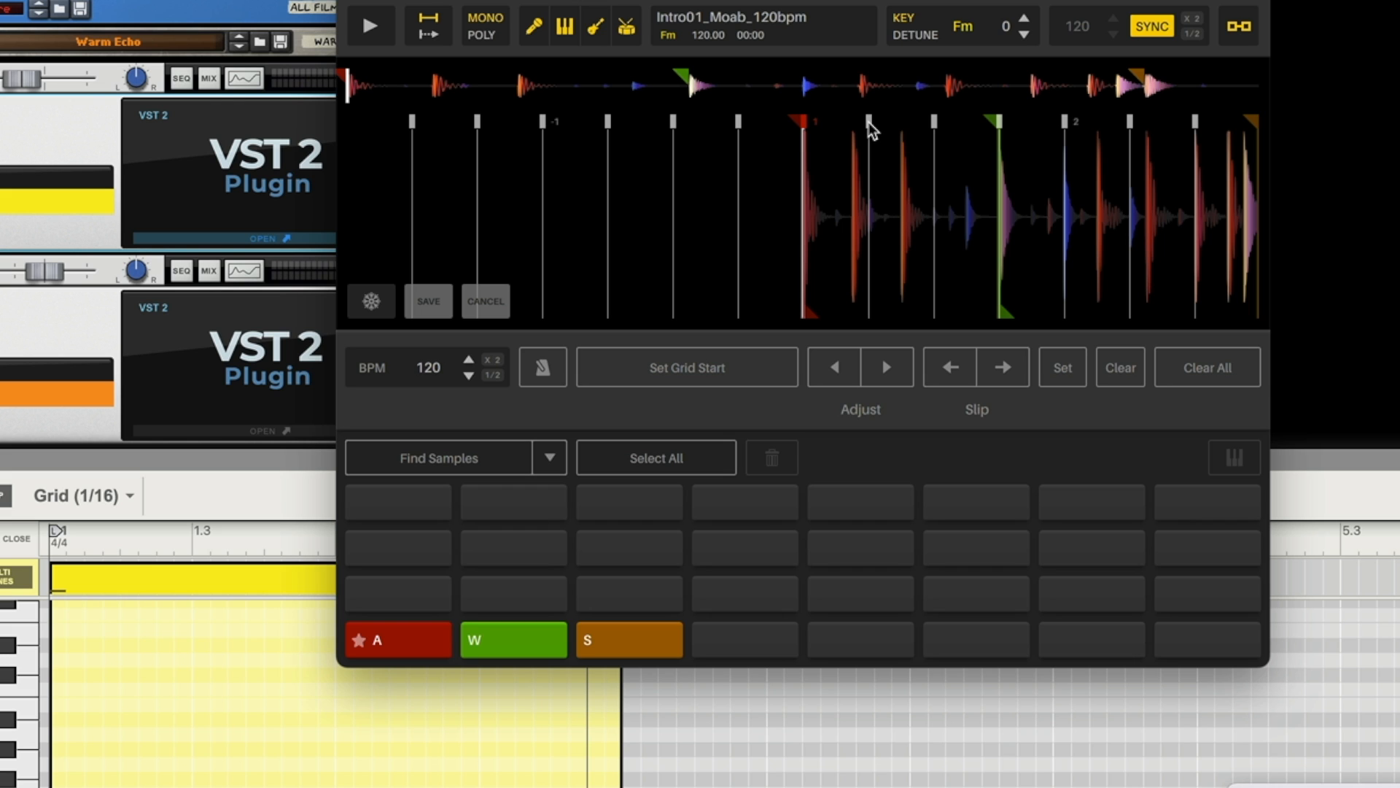
Widen the beat grid to 72 BPM by moving the first beat marker after the grid start, and play the sample.
{"action": "mouse_move", "coordinate": [869, 124]}
{"action": "left_mouse_down"}
{"action": "mouse_move", "coordinate": [828, 132]}
{"action": "mouse_move", "coordinate": [884, 125]}
{"action": "mouse_move", "coordinate": [817, 143]}
{"action": "mouse_move", "coordinate": [897, 119]}
{"action": "mouse_move", "coordinate": [868, 126]}
{"action": "left_mouse_up"}
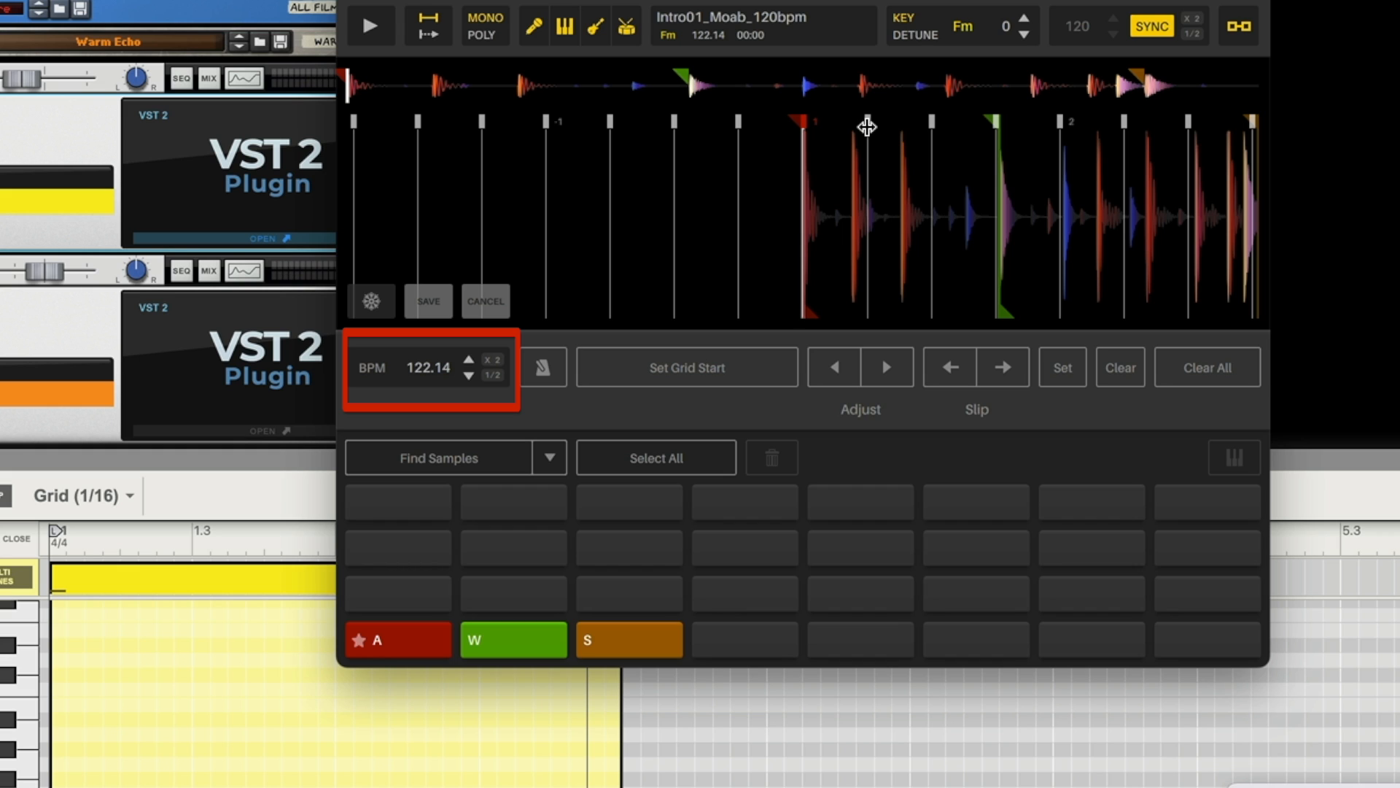
{"action": "left_click_drag", "start_coordinate": [867, 126], "coordinate": [910, 125]}
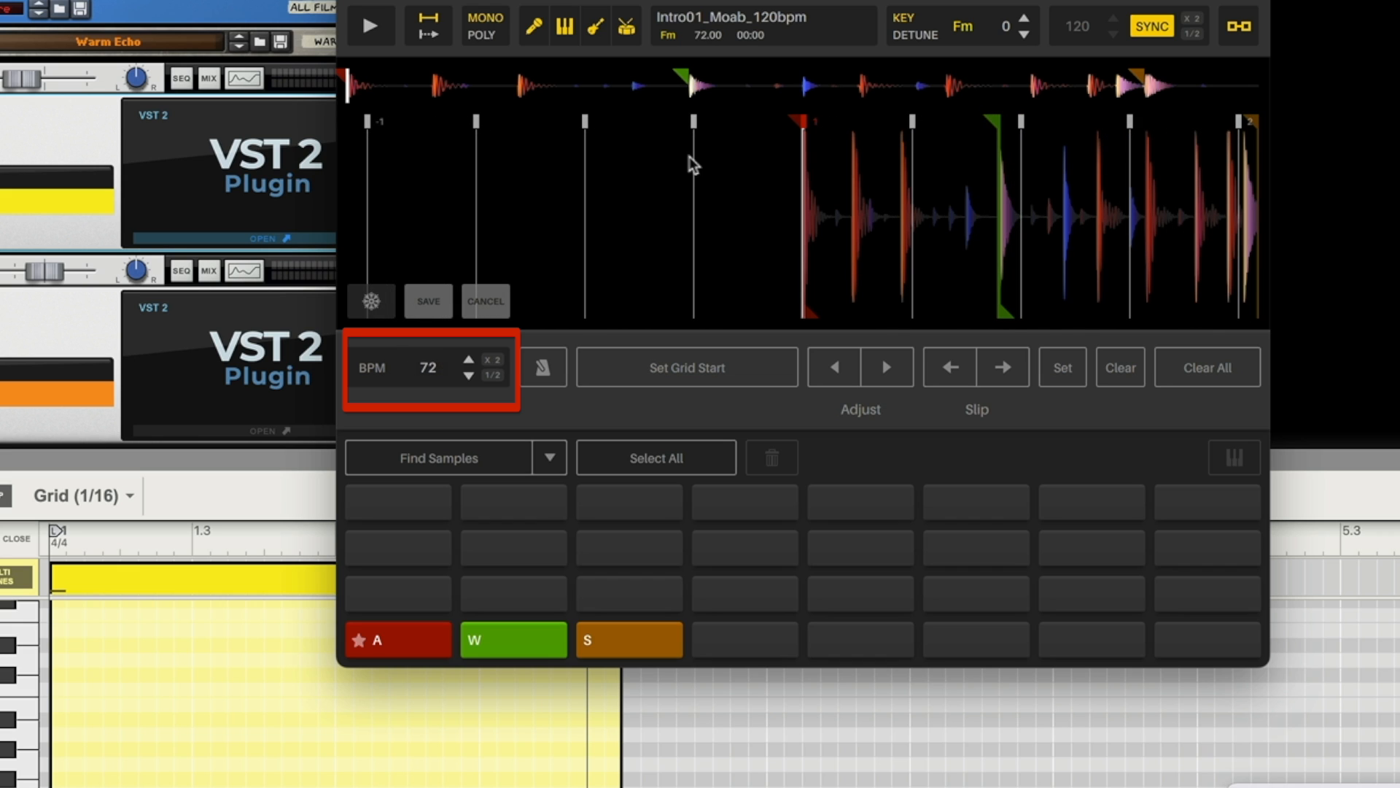
{"action": "left_click", "coordinate": [372, 26]}
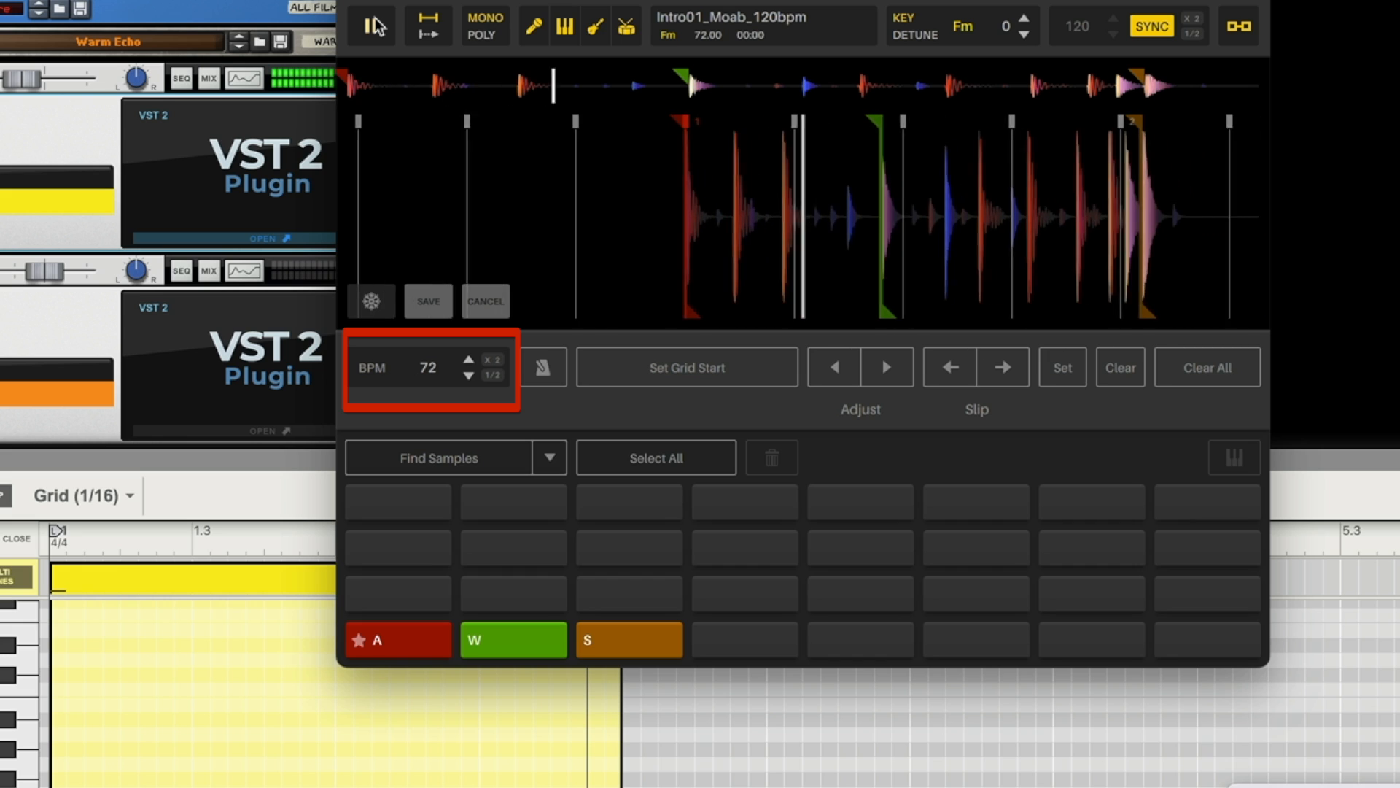
{"action": "left_click", "coordinate": [376, 26]}
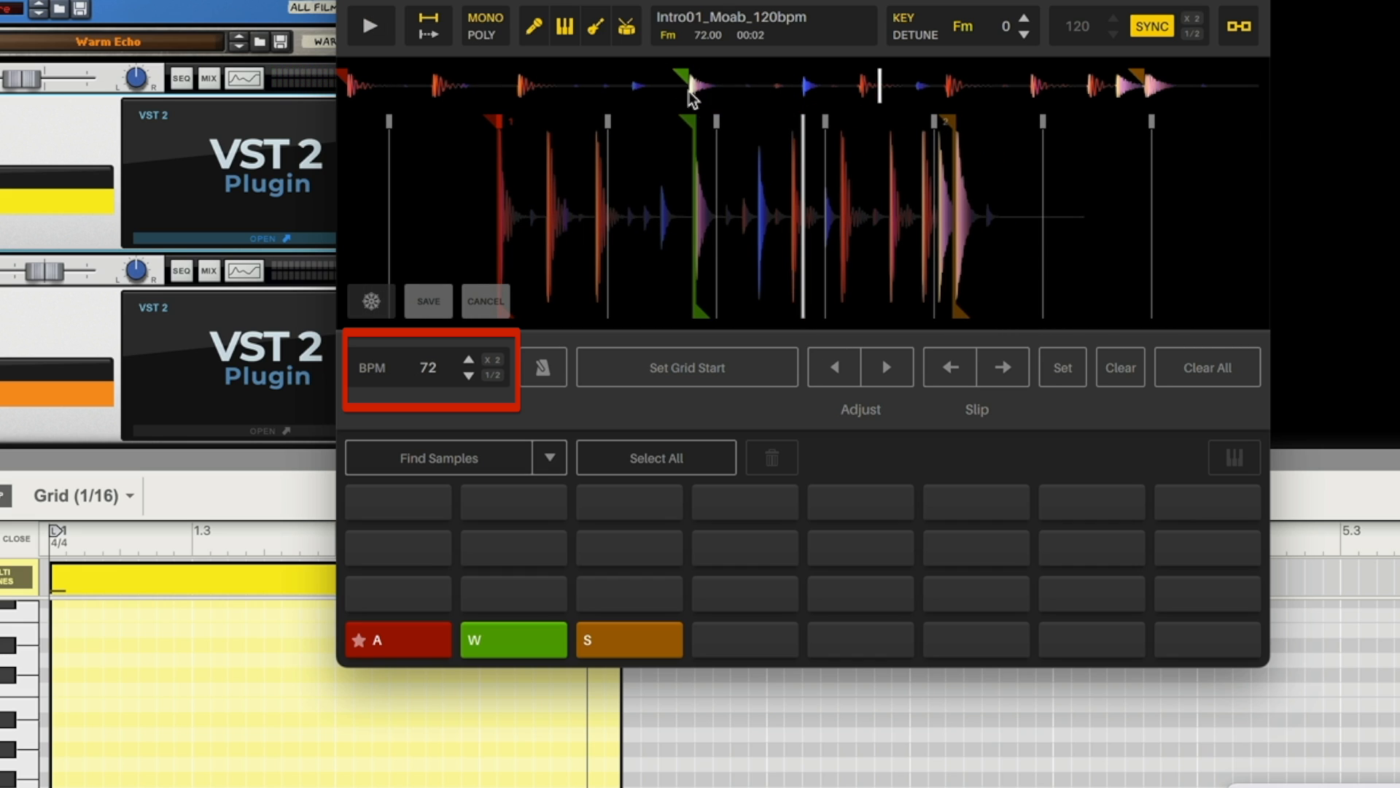
Tighten the beat grid to 226.93 BPM by shifting a beat marker towards the grid start, and play the sample.
{"action": "left_click_drag", "start_coordinate": [717, 124], "coordinate": [632, 139]}
{"action": "left_click_drag", "start_coordinate": [602, 143], "coordinate": [566, 146]}
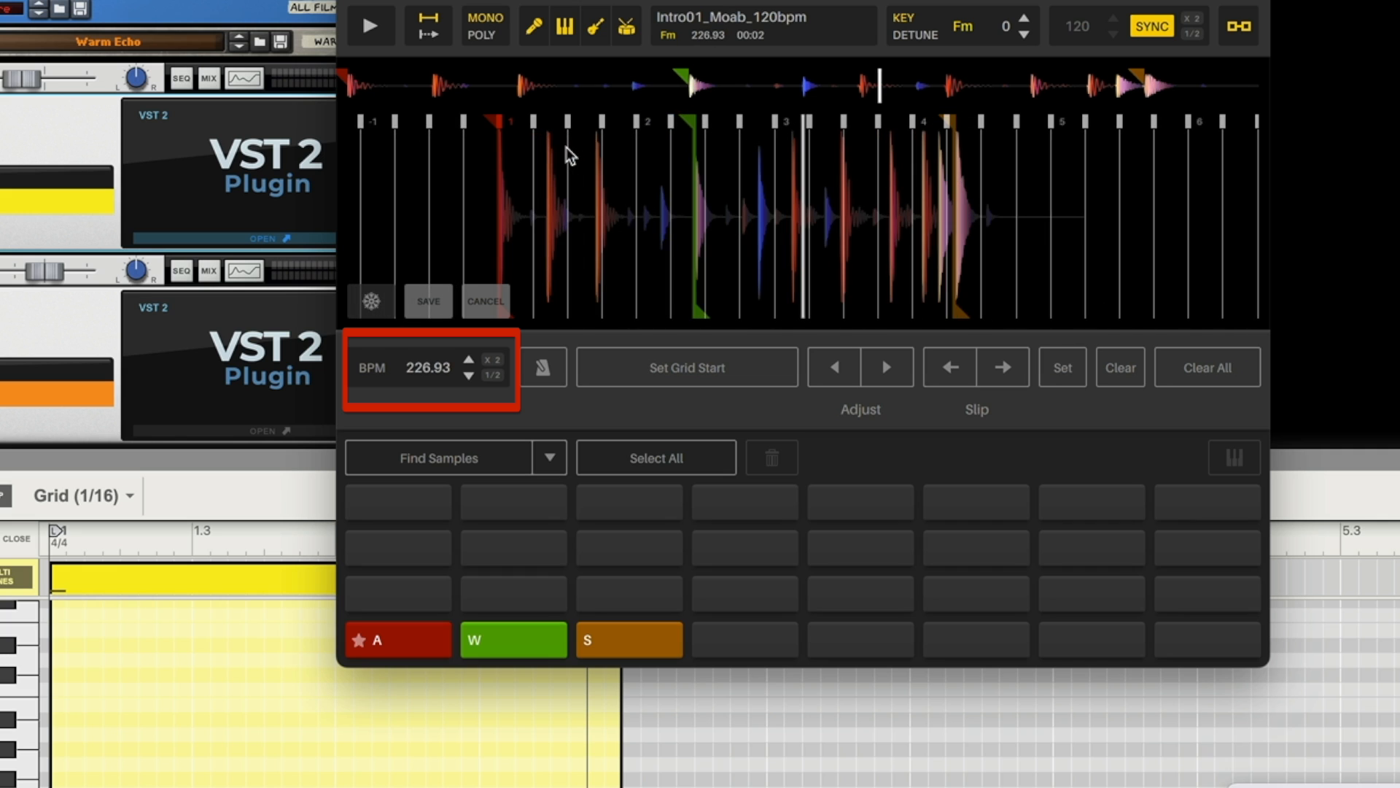
{"action": "left_click", "coordinate": [365, 26]}
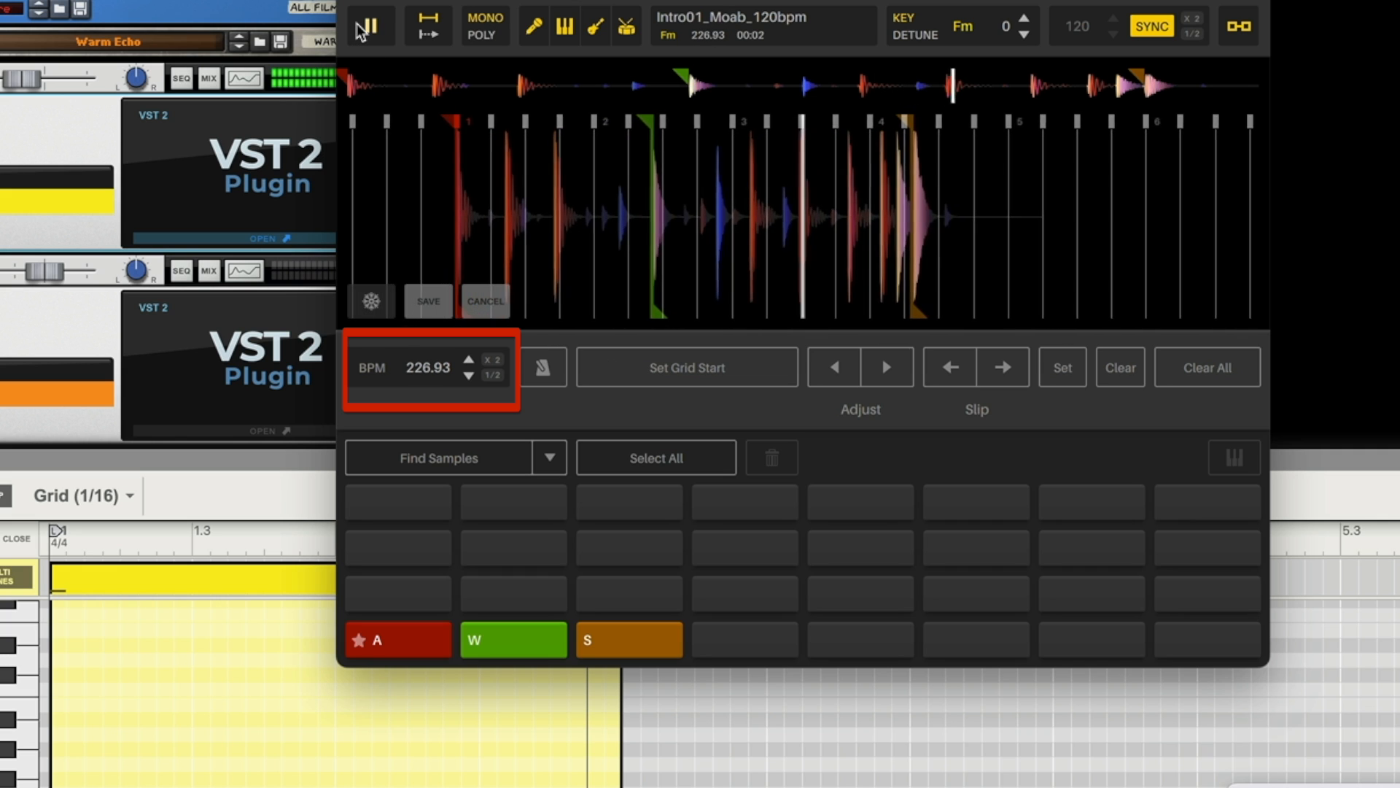
{"action": "left_click", "coordinate": [376, 25]}
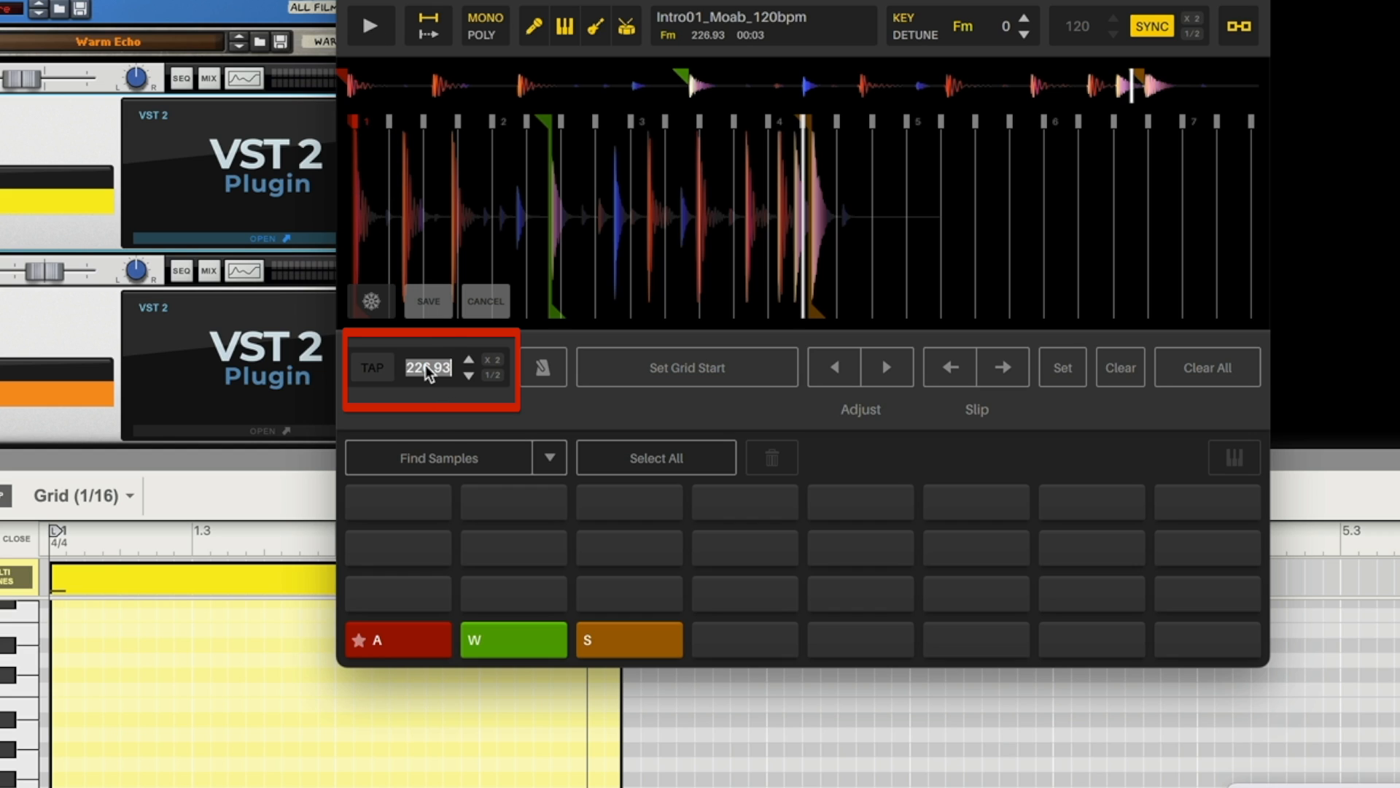
Set the grid tempo to 120 BPM.
{"action": "type", "text": "120"}
{"action": "key", "text": "Return"}
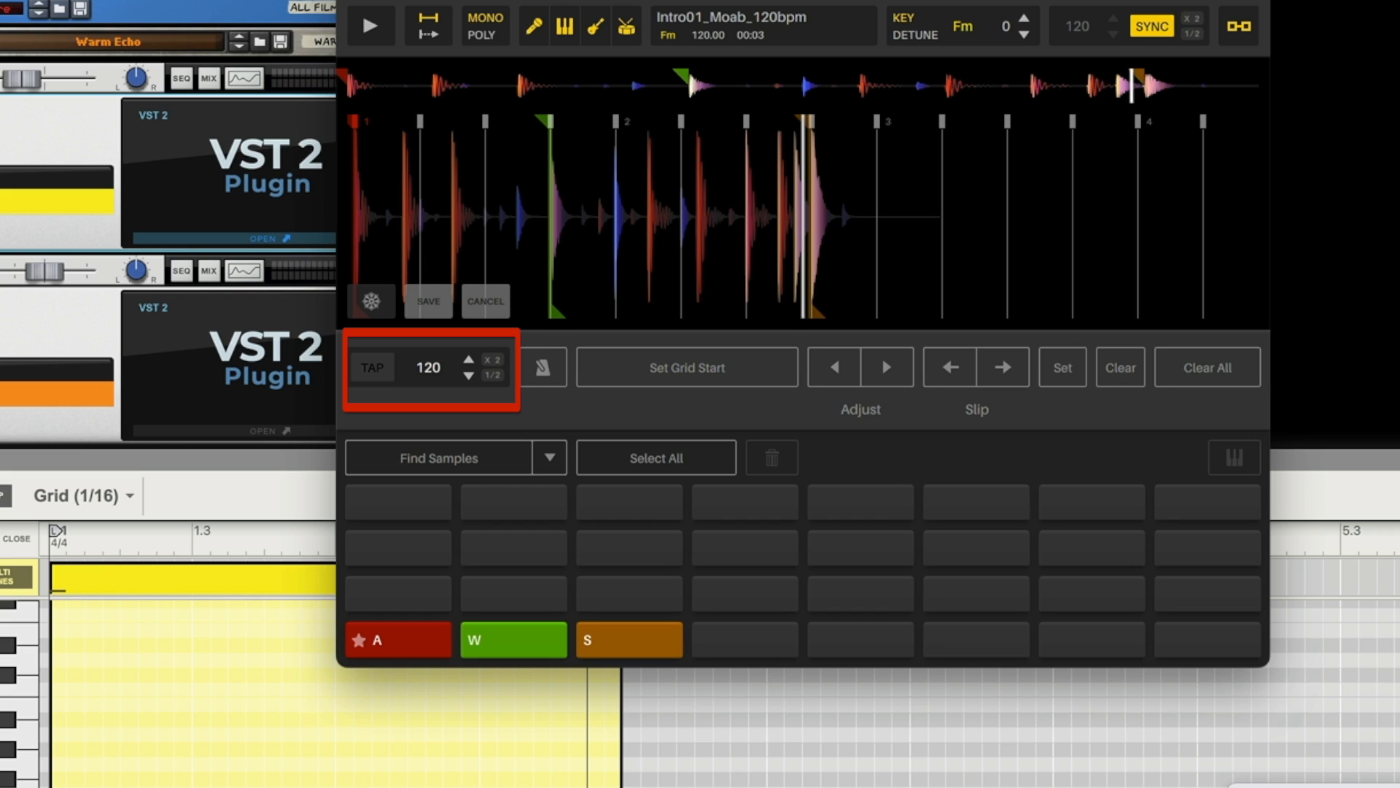
Lower the grid tempo to 94 BPM, and raise it back in single increments to 120 BPM.
{"action": "left_click_drag", "start_coordinate": [428, 368], "coordinate": [436, 438]}
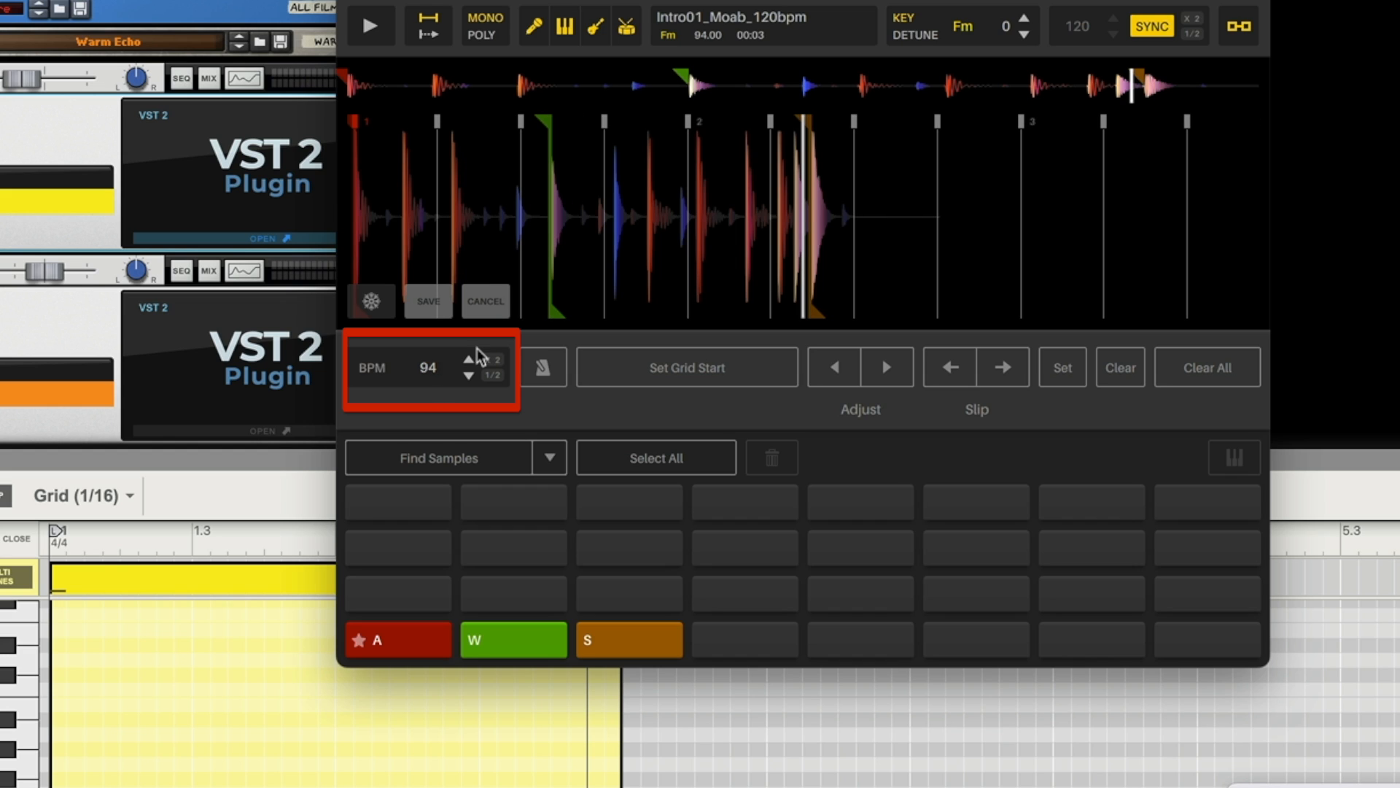
{"action": "left_click", "coordinate": [469, 360]}
{"action": "left_click", "coordinate": [469, 360]}
{"action": "left_click", "coordinate": [469, 360]}
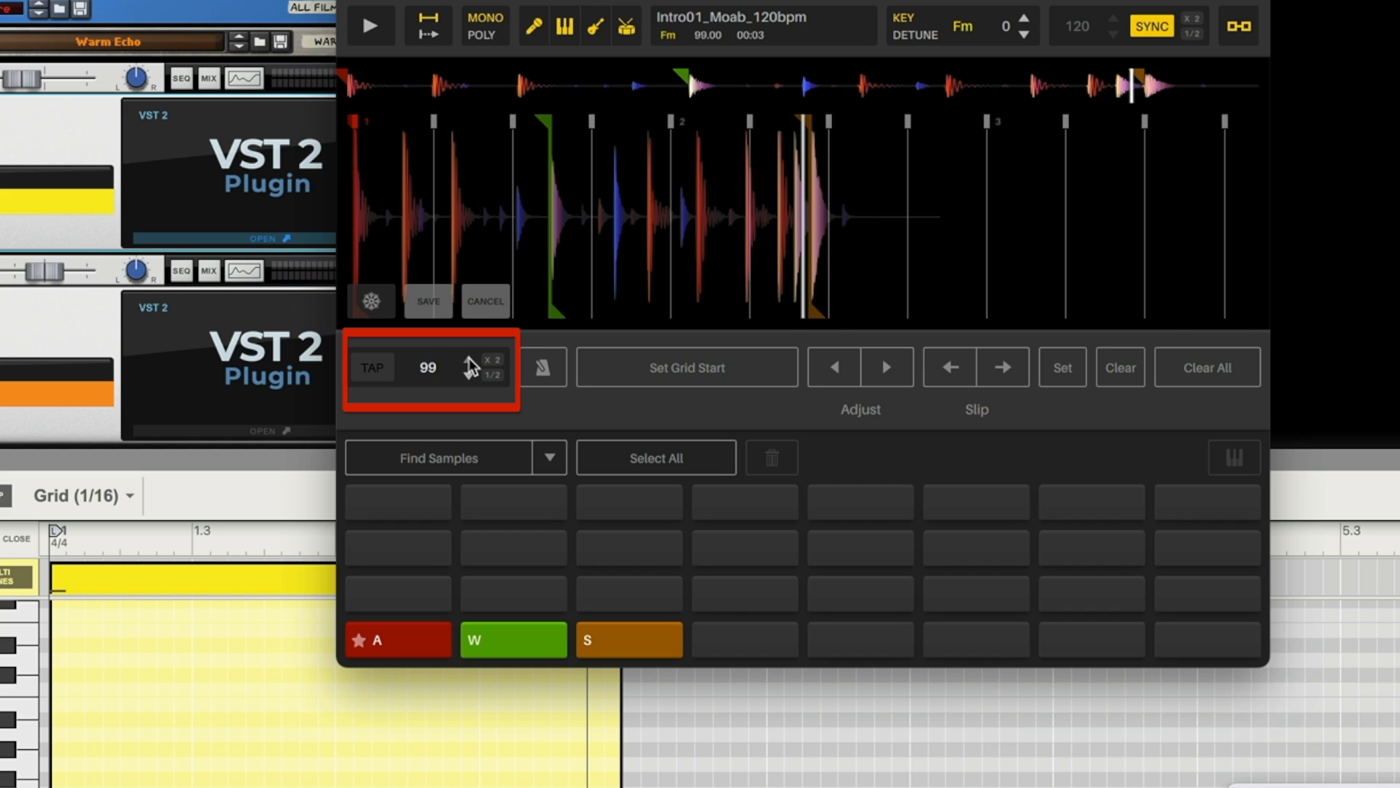
{"action": "left_click", "coordinate": [469, 360]}
{"action": "left_click", "coordinate": [469, 359]}
{"action": "left_click", "coordinate": [469, 359]}
{"action": "left_click", "coordinate": [470, 359]}
{"action": "left_click", "coordinate": [470, 358]}
{"action": "left_click", "coordinate": [469, 359]}
{"action": "left_click", "coordinate": [470, 359]}
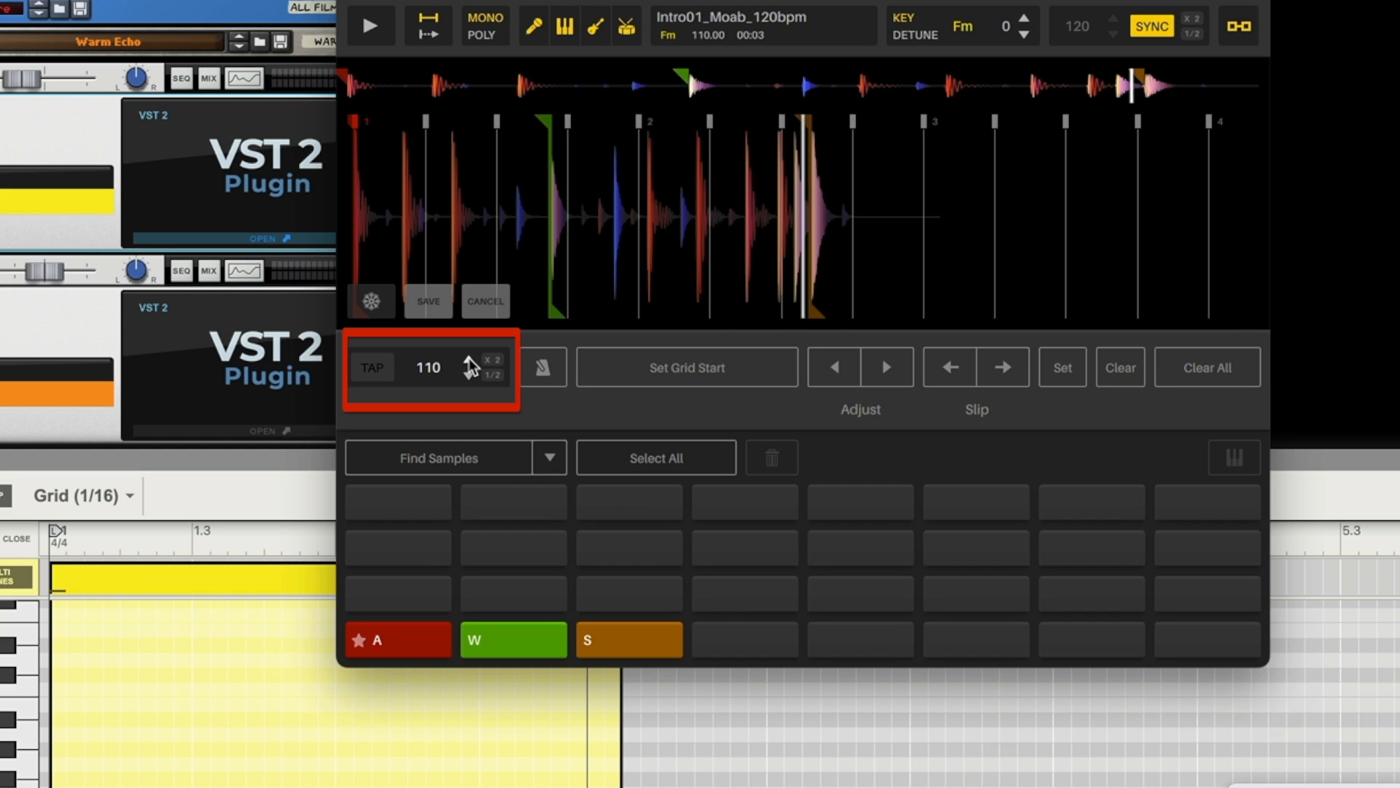
{"action": "left_click", "coordinate": [469, 359]}
{"action": "left_click", "coordinate": [469, 359]}
{"action": "left_click", "coordinate": [470, 359]}
{"action": "left_click", "coordinate": [470, 359]}
{"action": "left_click", "coordinate": [470, 359]}
{"action": "left_click", "coordinate": [470, 359]}
{"action": "left_click", "coordinate": [470, 359]}
{"action": "left_click", "coordinate": [469, 359]}
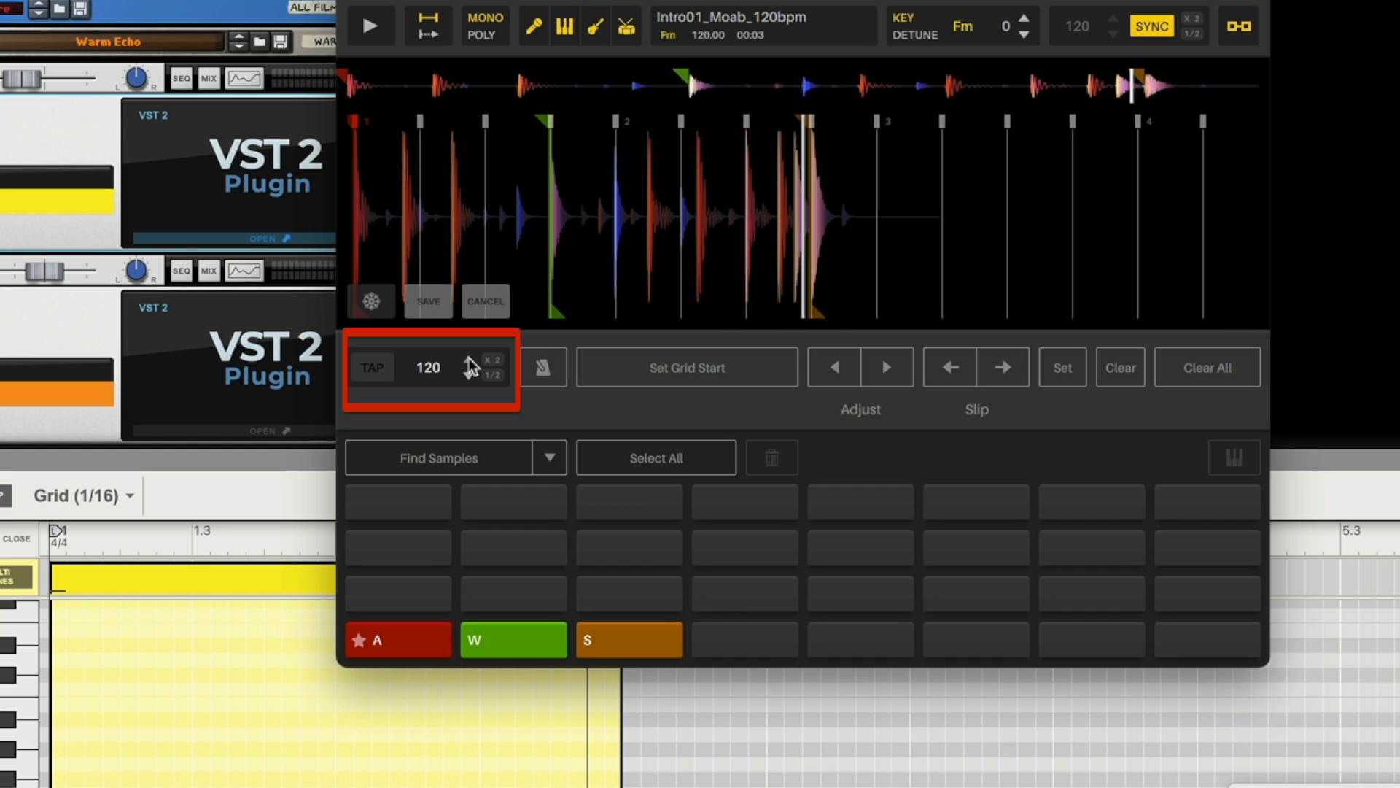
Nudge the grid tempo above 120 BPM and back down to 117 BPM in single increments.
{"action": "left_click", "coordinate": [470, 359]}
{"action": "left_click", "coordinate": [470, 359]}
{"action": "left_click", "coordinate": [469, 376]}
{"action": "left_click", "coordinate": [469, 375]}
{"action": "left_click", "coordinate": [469, 376]}
{"action": "left_click", "coordinate": [469, 375]}
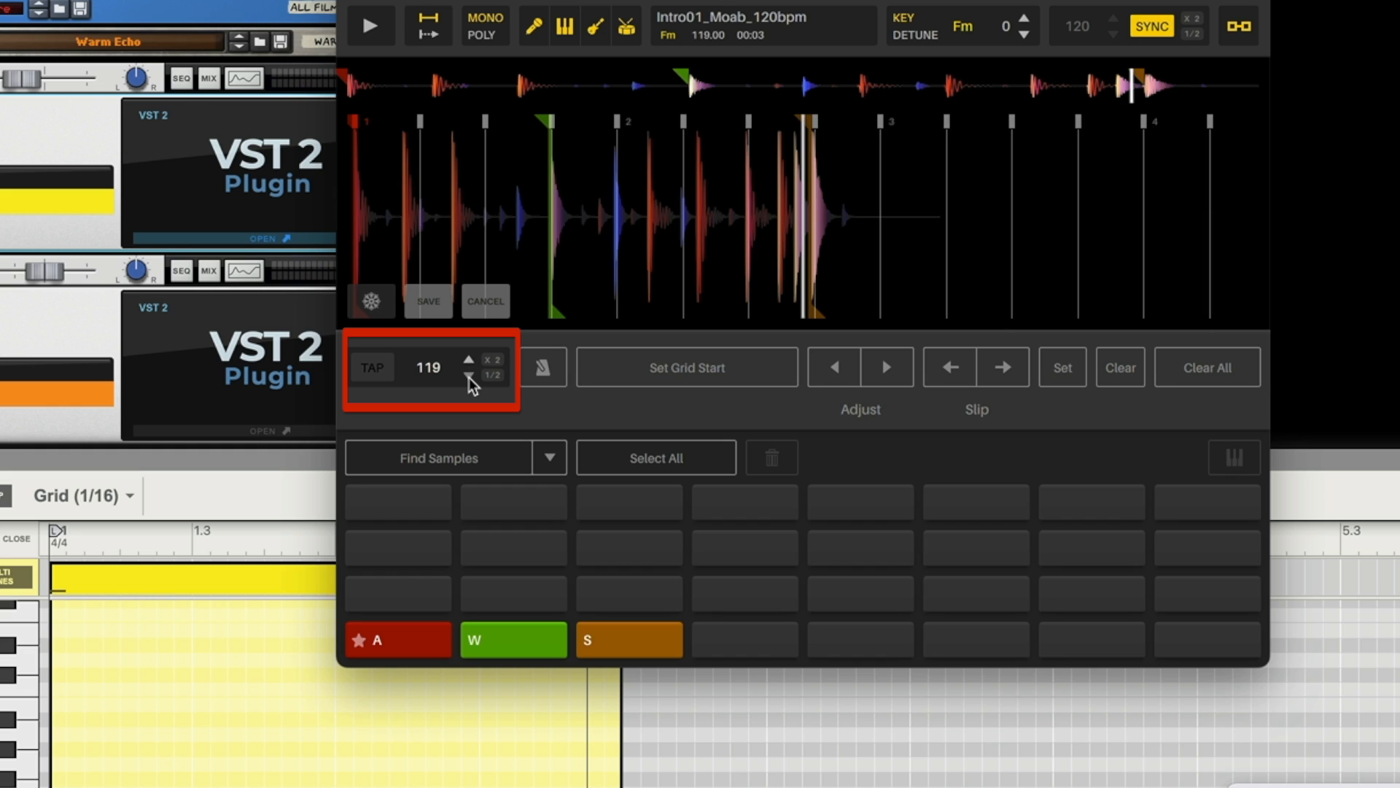
{"action": "left_click", "coordinate": [469, 376]}
{"action": "left_click", "coordinate": [469, 376]}
Restore the grid tempo to 120 BPM.
{"action": "double_click", "coordinate": [438, 370]}
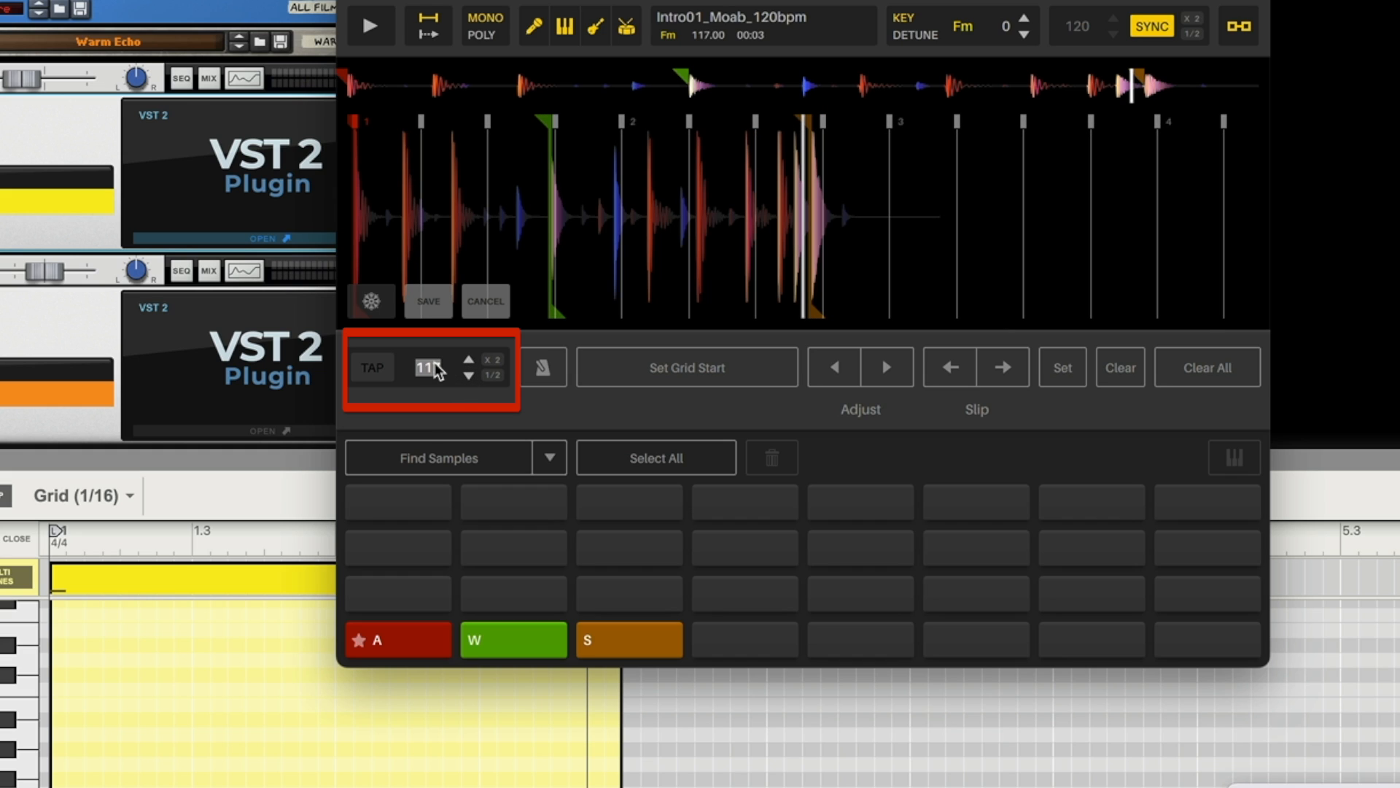
{"action": "type", "text": "120"}
{"action": "key", "text": "Return"}
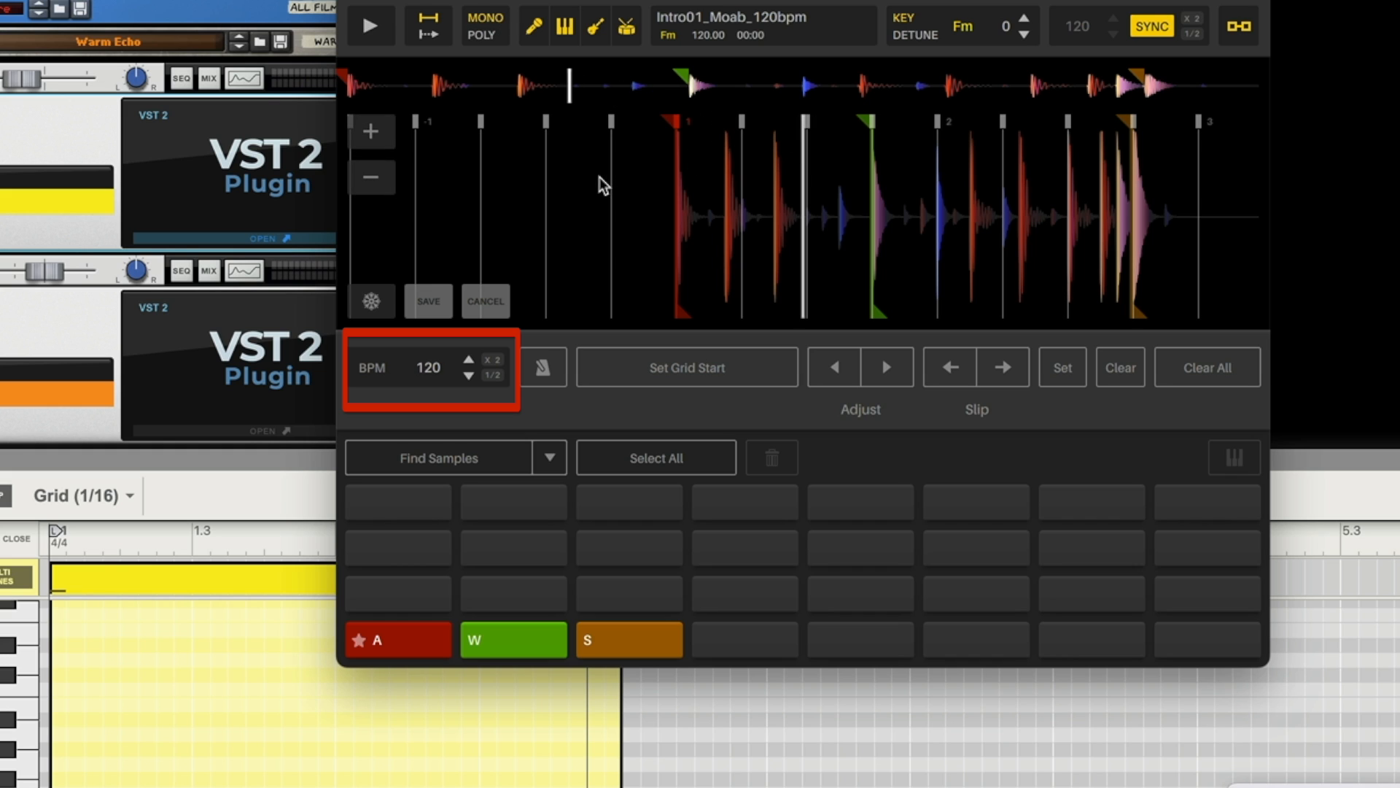
Place the playhead on the blue drum hit at bar 2 and set a beat grid marker there.
{"action": "left_click_drag", "start_coordinate": [802, 219], "coordinate": [678, 219]}
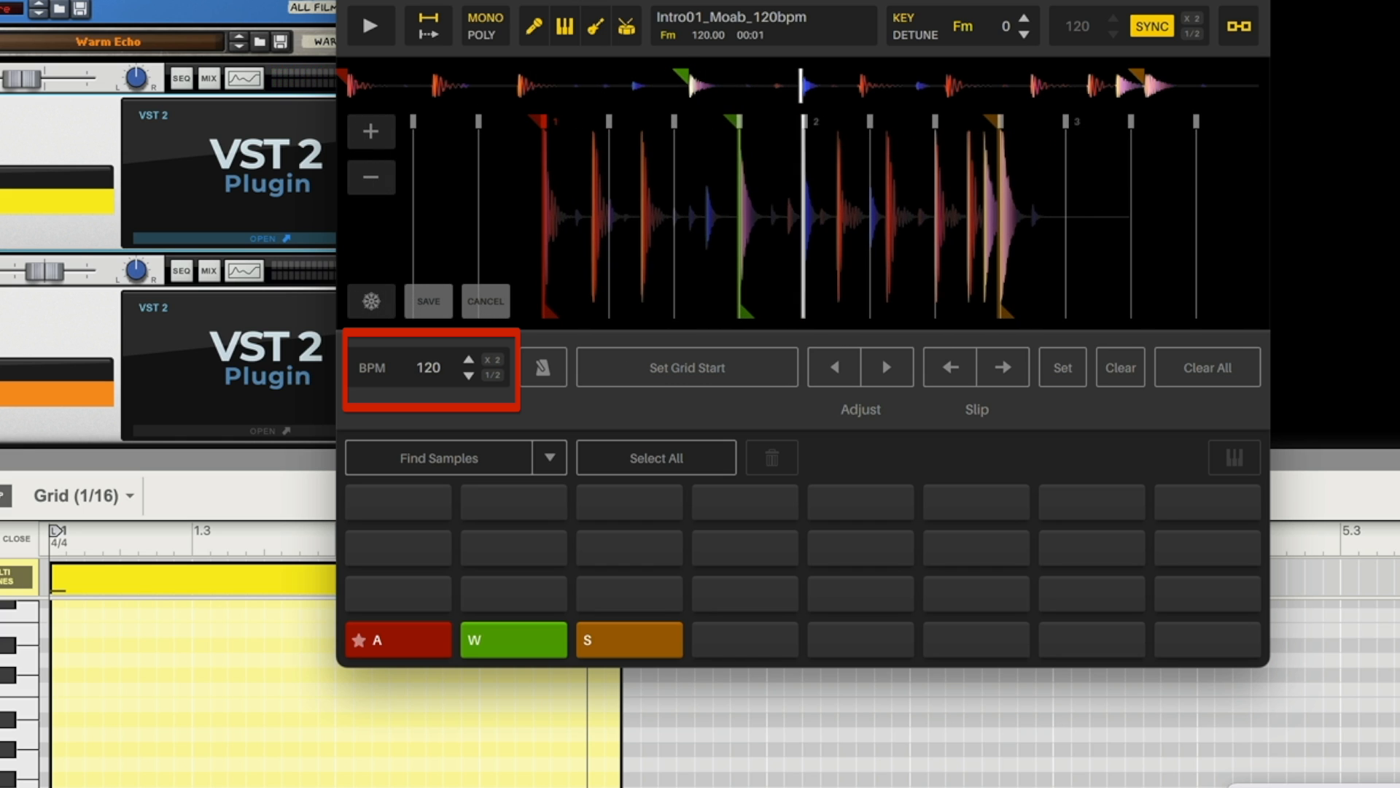
{"action": "left_click_drag", "start_coordinate": [803, 218], "coordinate": [804, 218]}
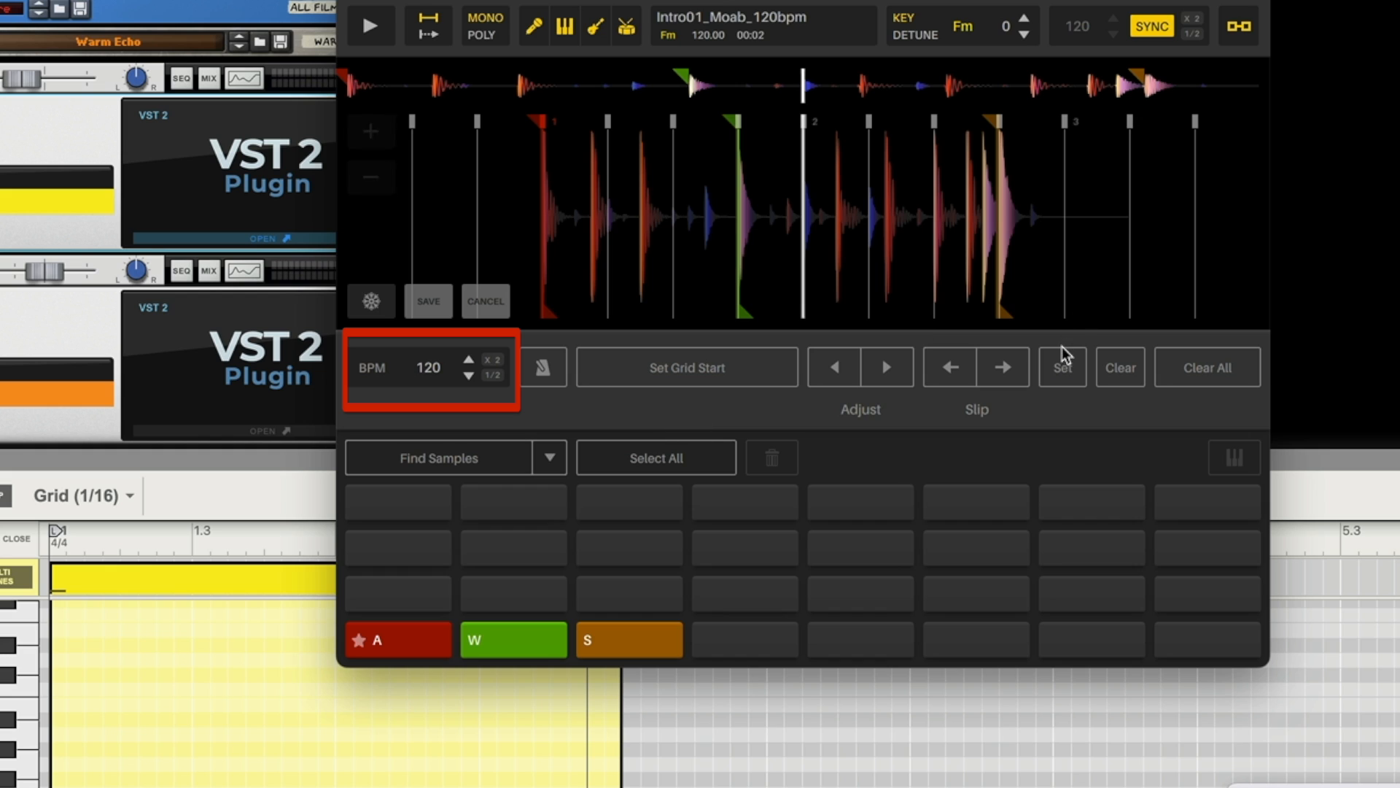
{"action": "left_click", "coordinate": [1061, 364]}
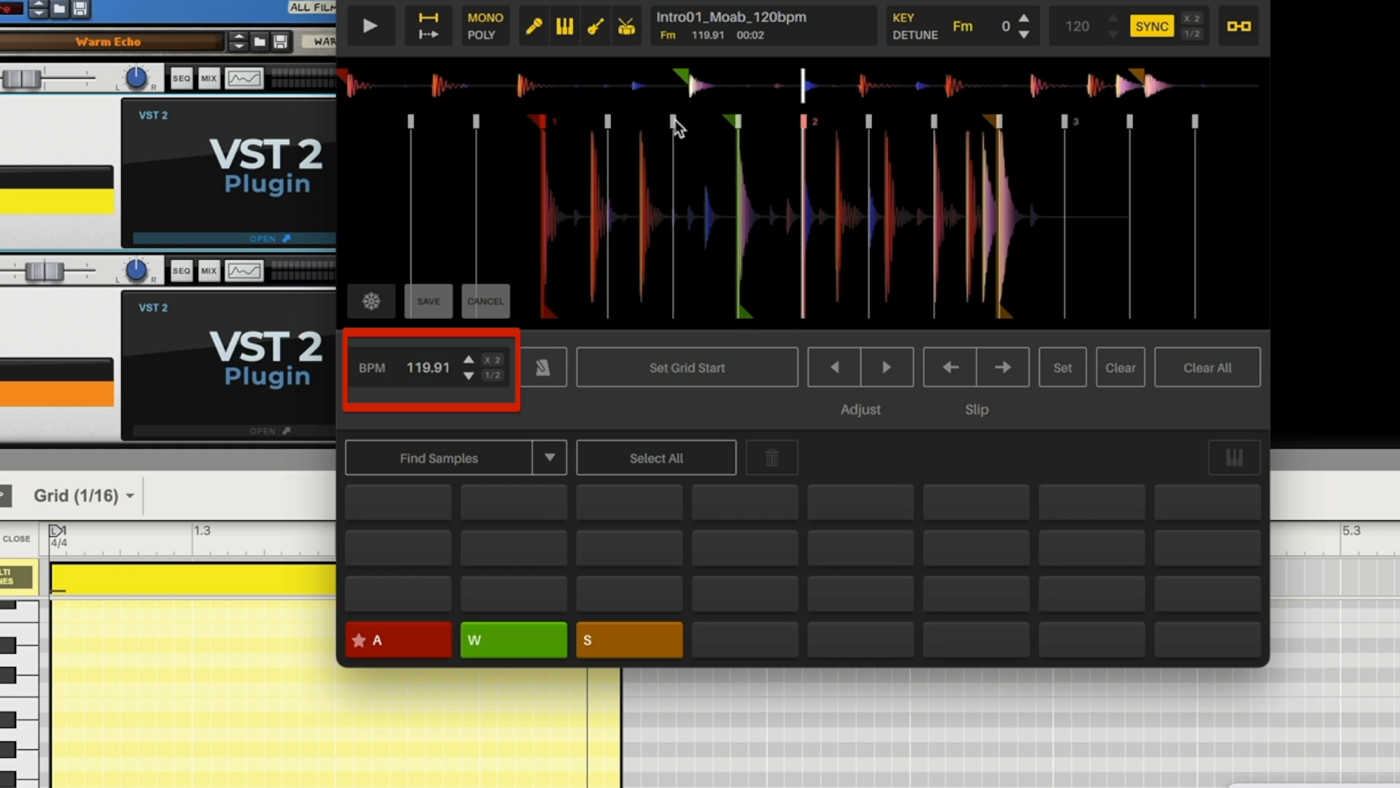
Compress the grid section before the bar 2 marker to 188.46 BPM and play the sample to test it.
{"action": "mouse_move", "coordinate": [674, 122]}
{"action": "left_mouse_down"}
{"action": "mouse_move", "coordinate": [550, 141]}
{"action": "mouse_move", "coordinate": [579, 138]}
{"action": "left_mouse_up"}
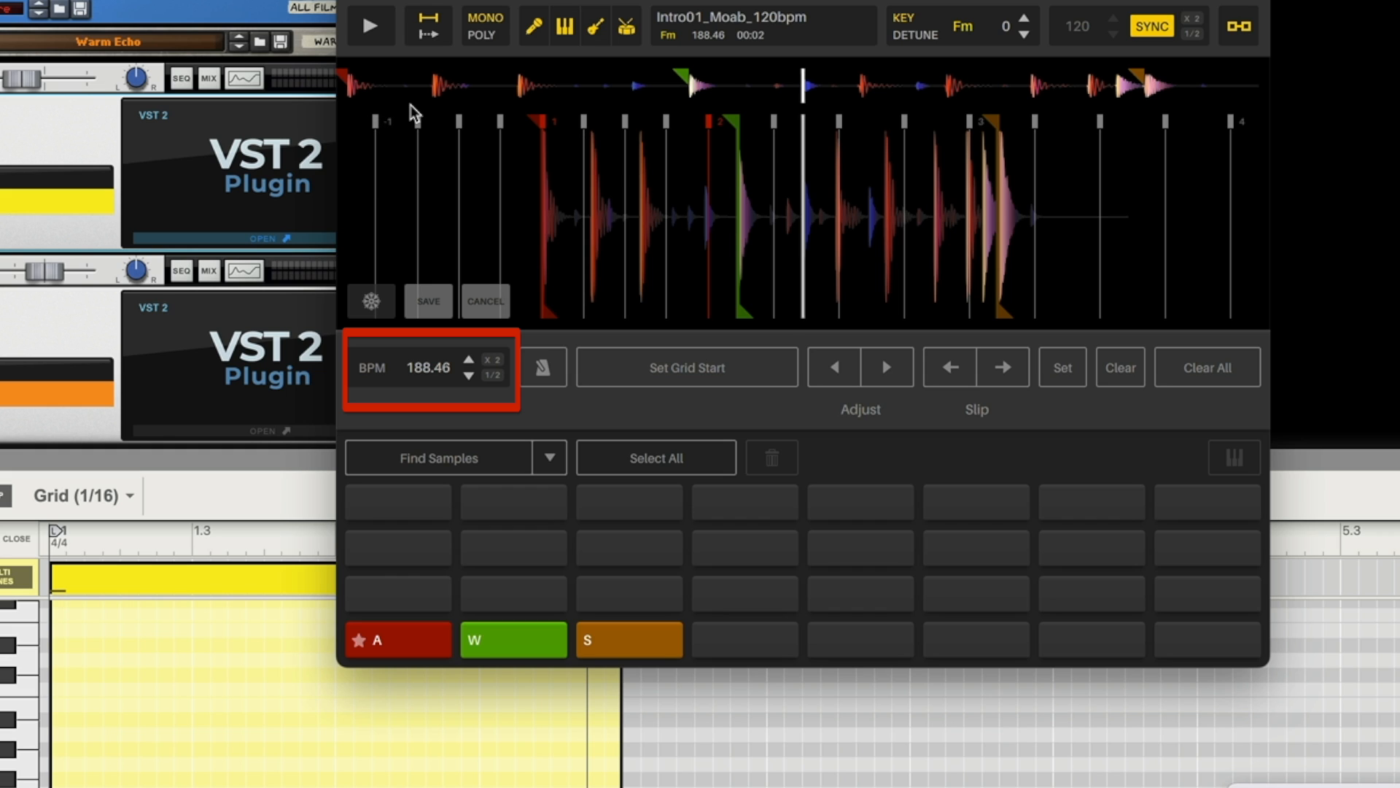
{"action": "left_click", "coordinate": [370, 26]}
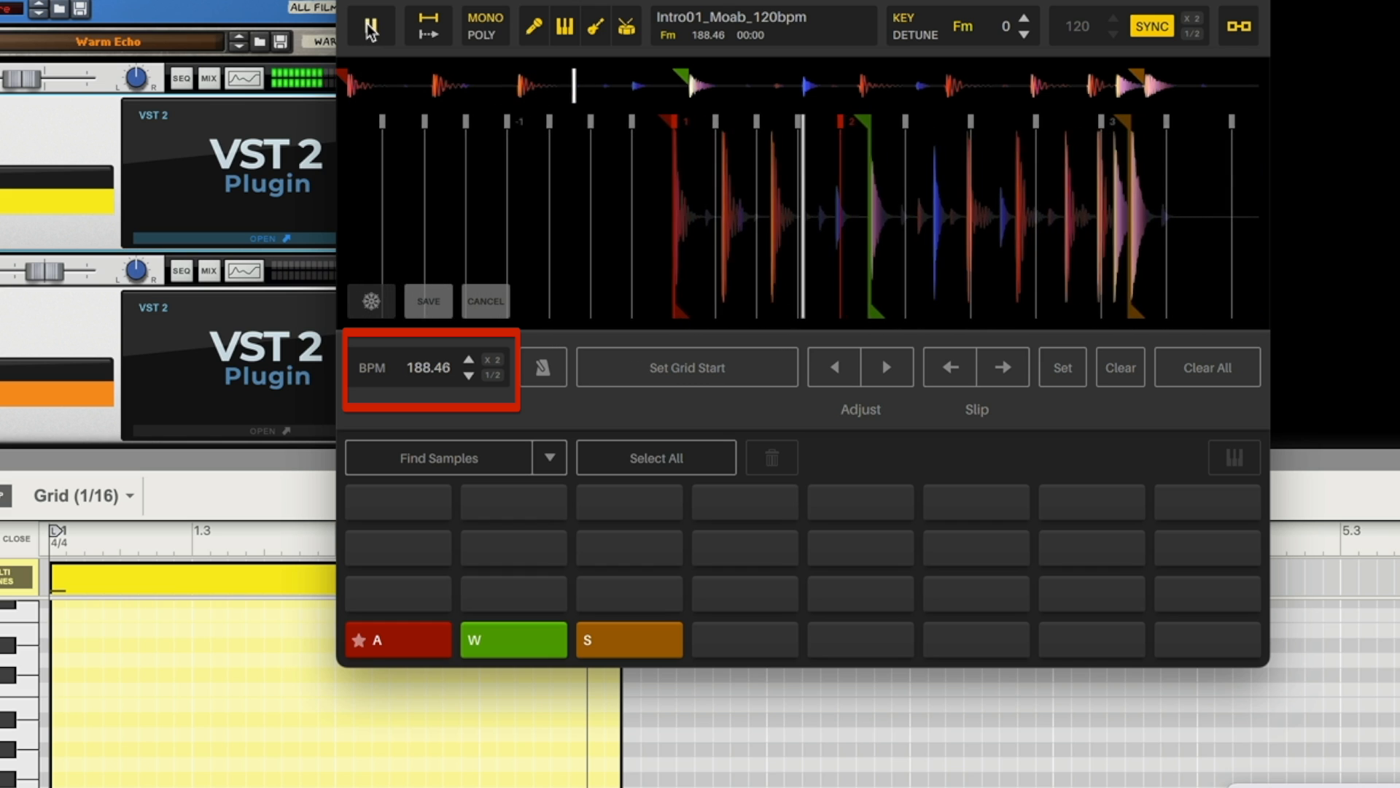
{"action": "left_click", "coordinate": [371, 27]}
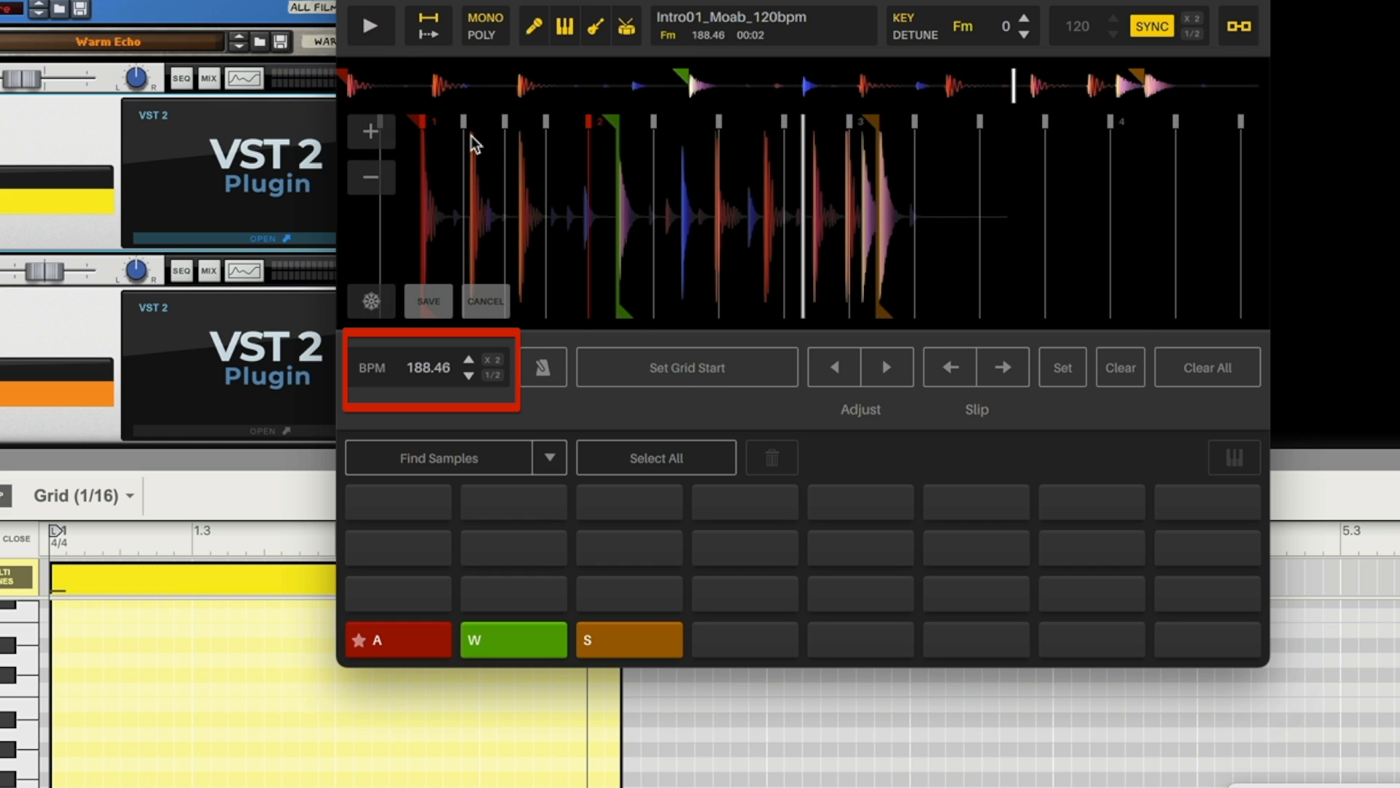
{"action": "left_click", "coordinate": [350, 86]}
{"action": "left_click", "coordinate": [375, 27]}
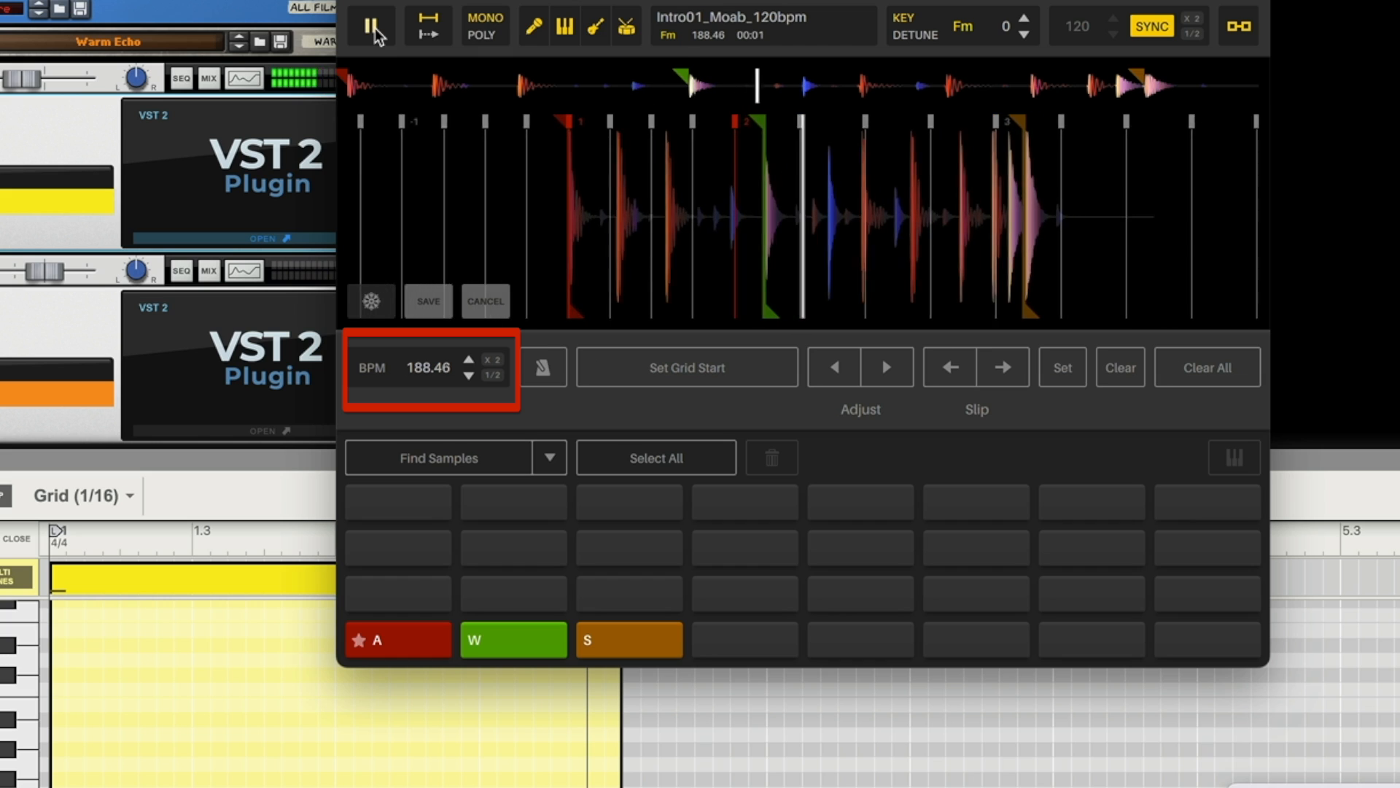
{"action": "left_click", "coordinate": [372, 27]}
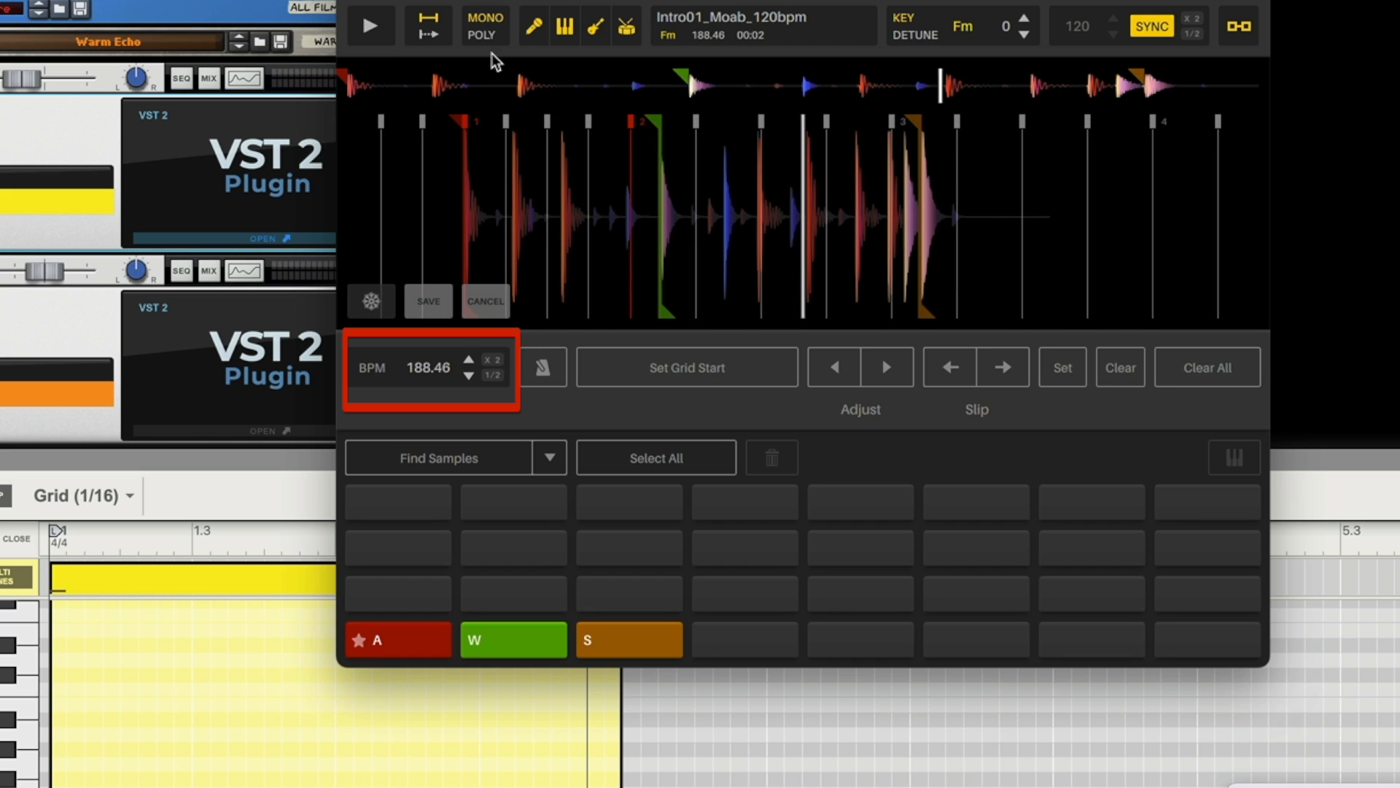
Widen the grid section before the bar 2 marker to 161.72 BPM, lining its beats up with the drum hits.
{"action": "mouse_move", "coordinate": [679, 143]}
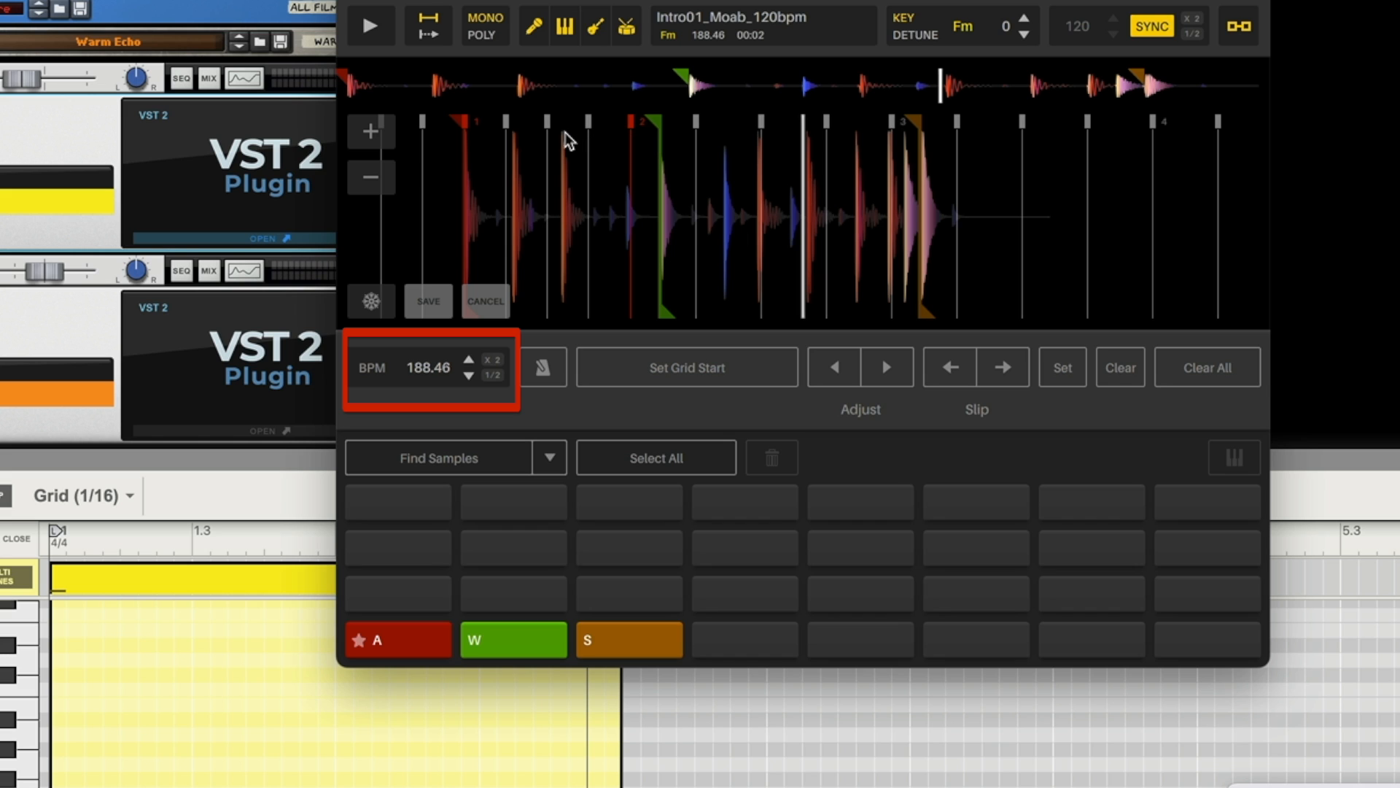
{"action": "left_click_drag", "start_coordinate": [566, 129], "coordinate": [595, 129]}
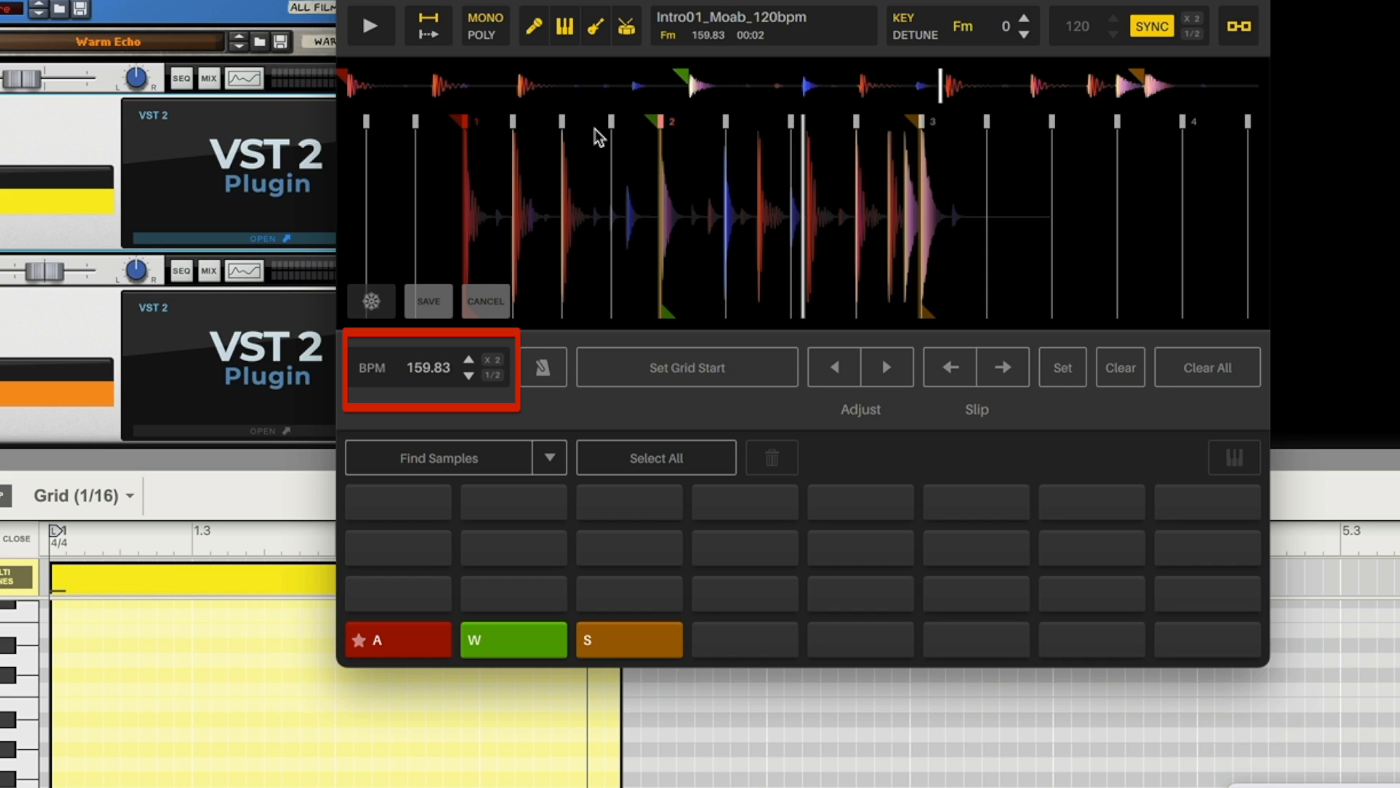
{"action": "left_click_drag", "start_coordinate": [595, 129], "coordinate": [592, 131]}
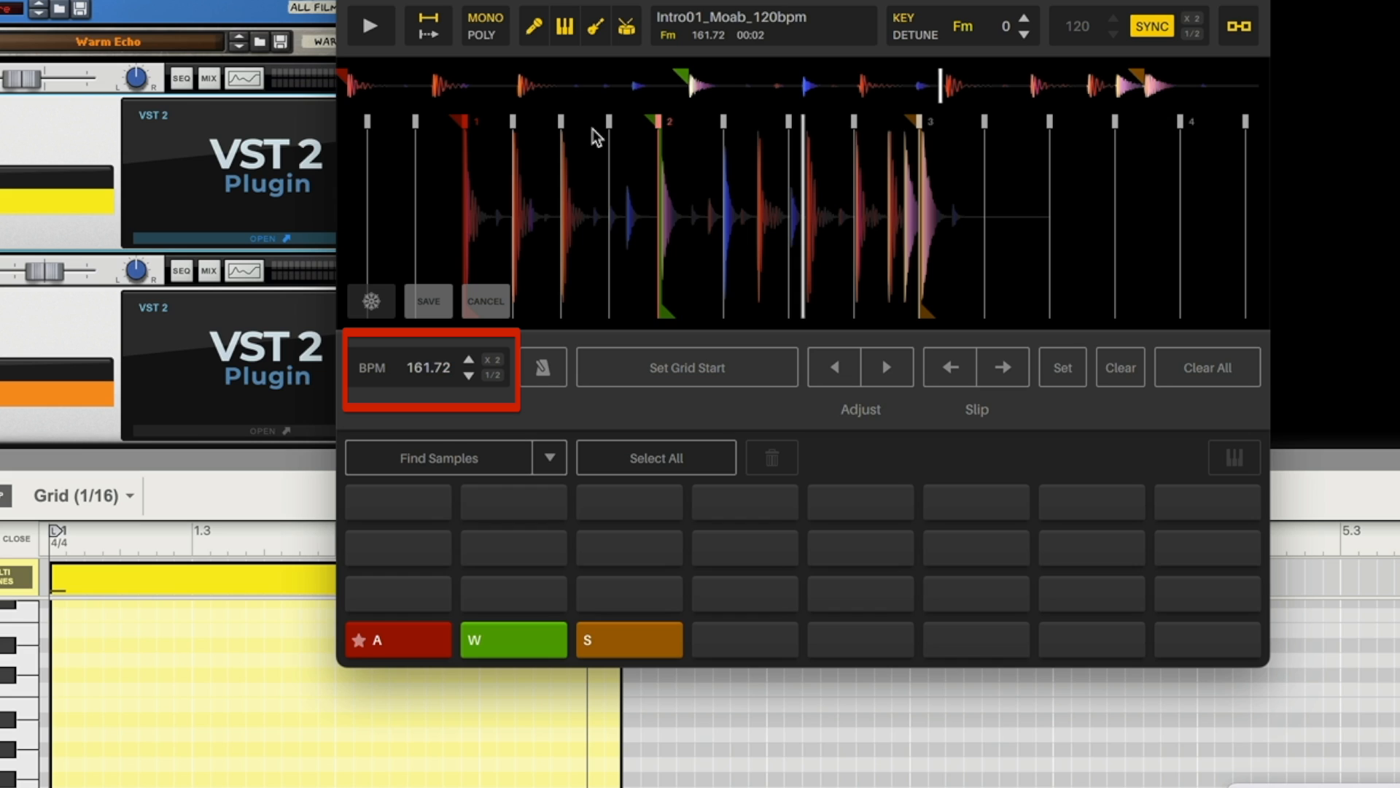
Set the grid tempo to 120 BPM and play the sample.
{"action": "mouse_move", "coordinate": [453, 365]}
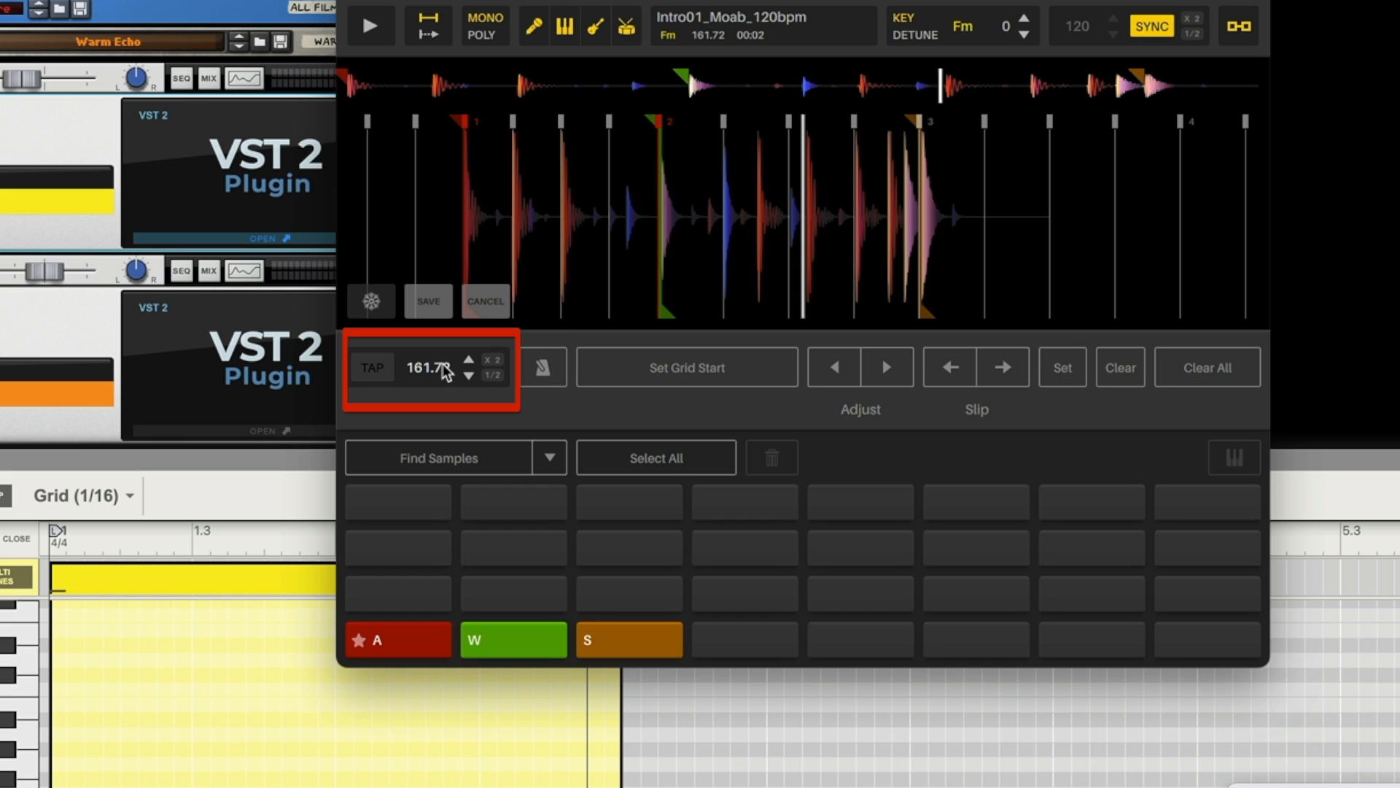
{"action": "double_click", "coordinate": [429, 367]}
{"action": "type", "text": "120"}
{"action": "key", "text": "Return"}
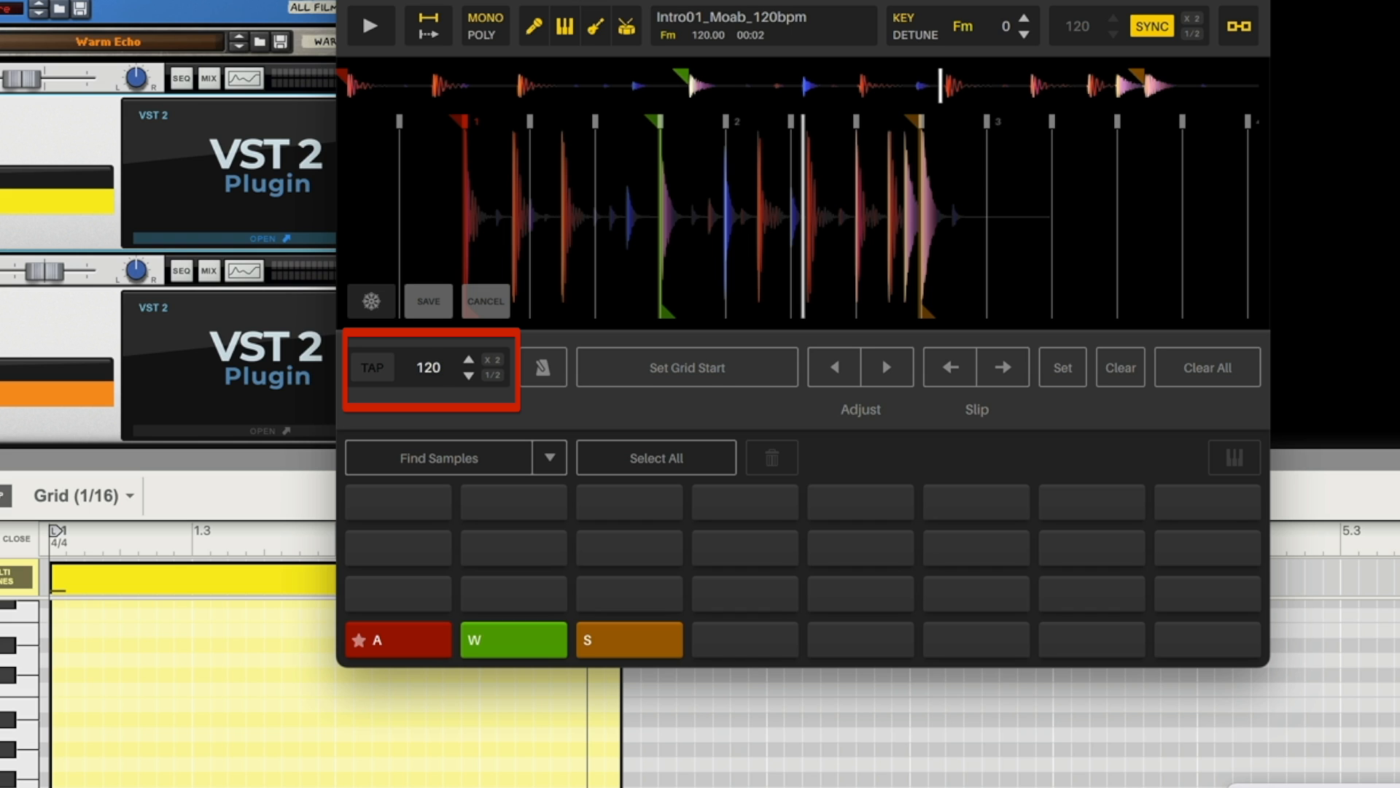
{"action": "left_click", "coordinate": [368, 29]}
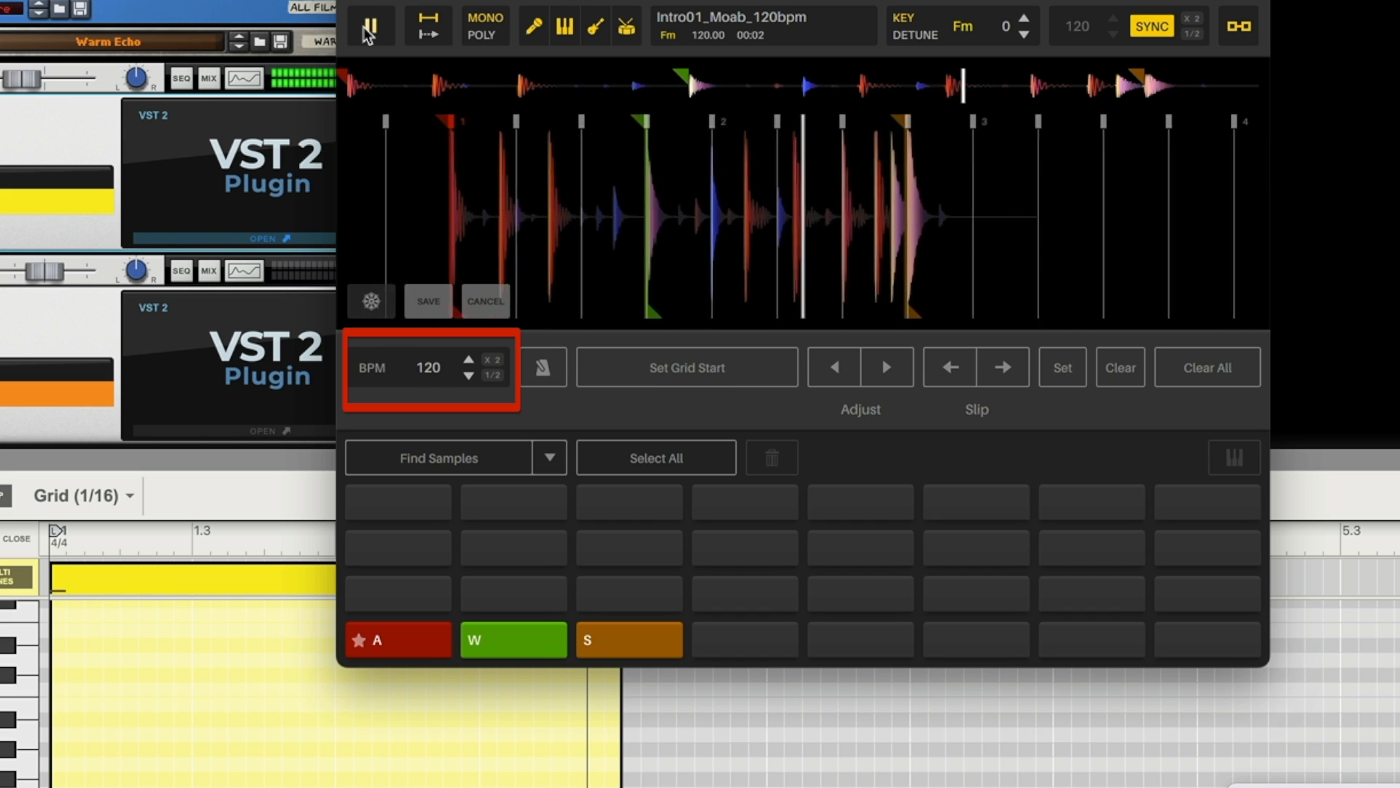
{"action": "left_click", "coordinate": [369, 29]}
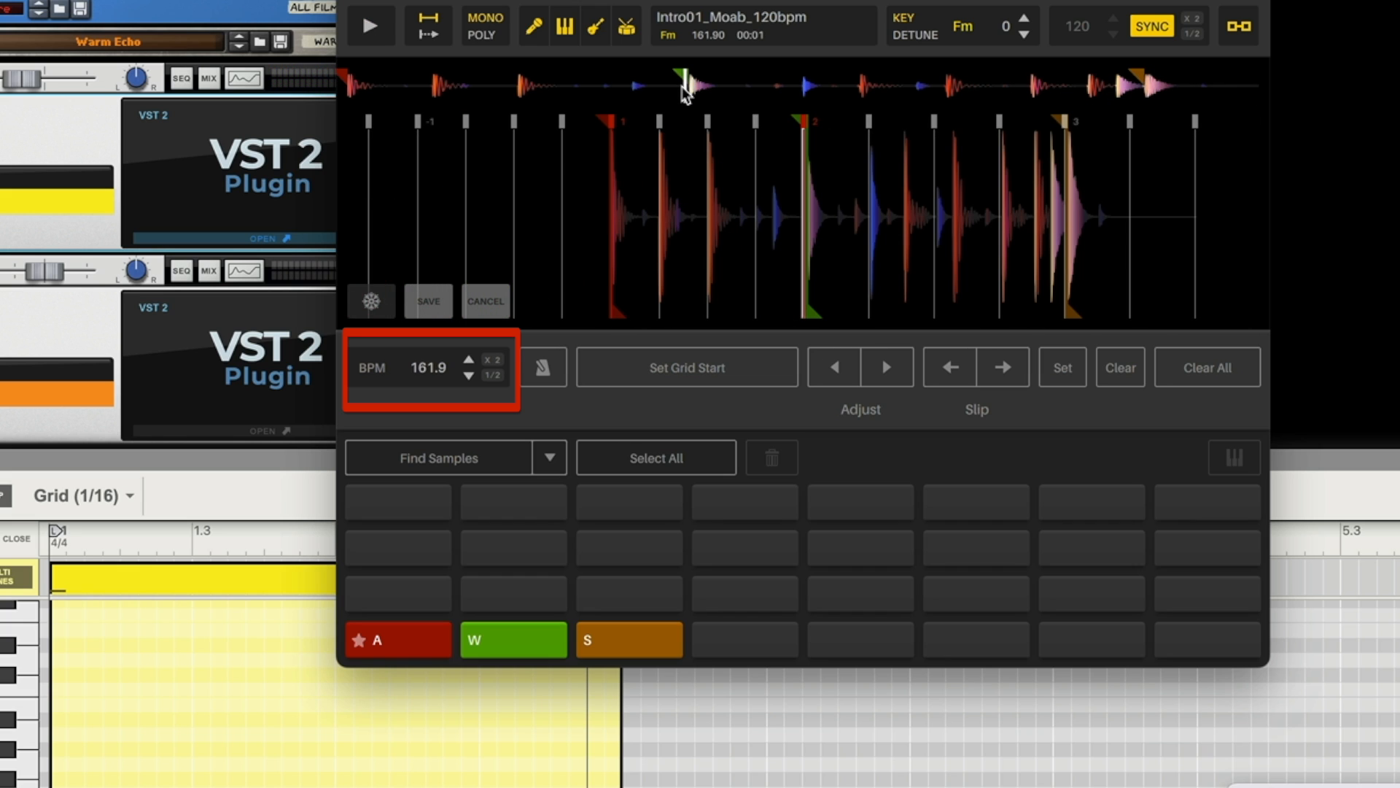
Move the playhead just past the second drum hit and use Adjust to tighten the grid before the bar 2 marker to 180.01 BPM.
{"action": "left_click_drag", "start_coordinate": [682, 91], "coordinate": [458, 115]}
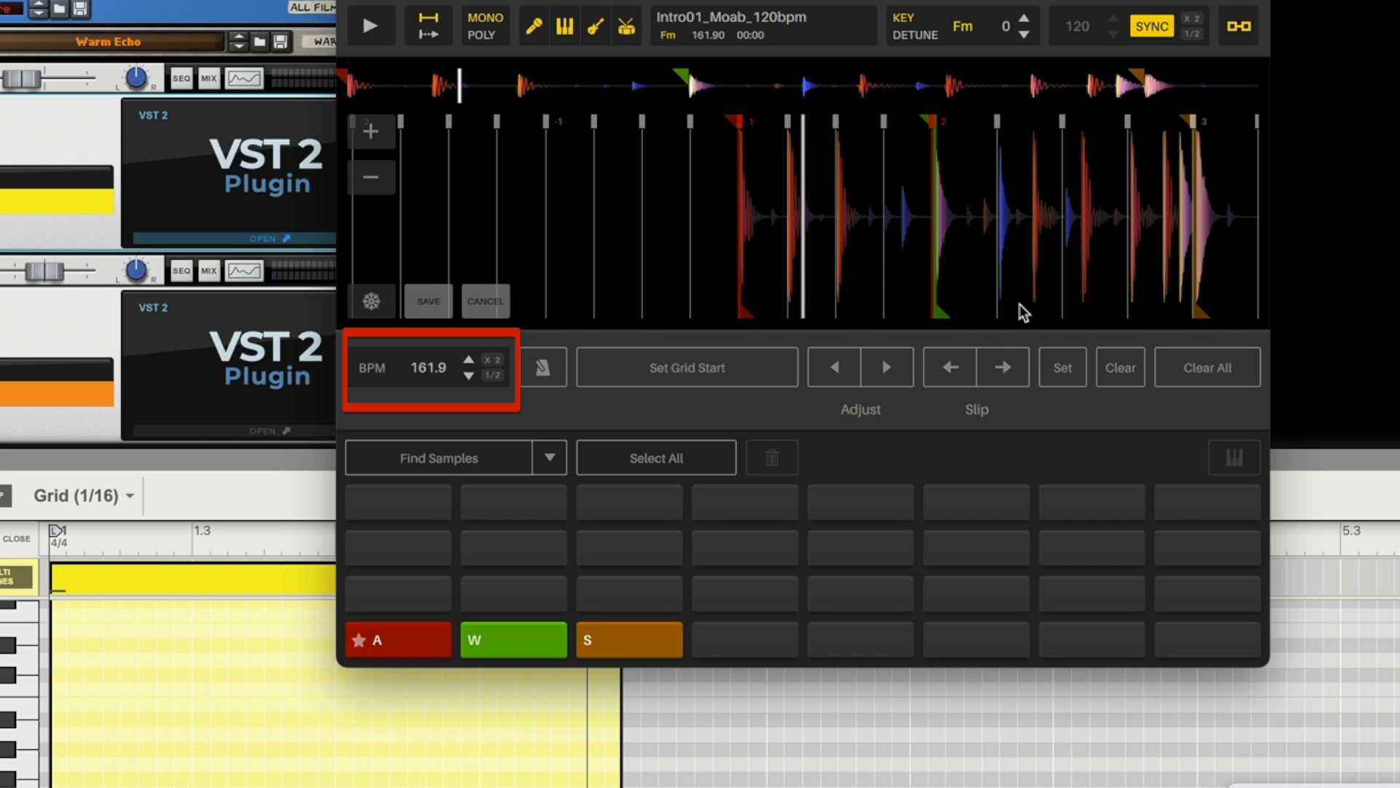
{"action": "left_click", "coordinate": [834, 369]}
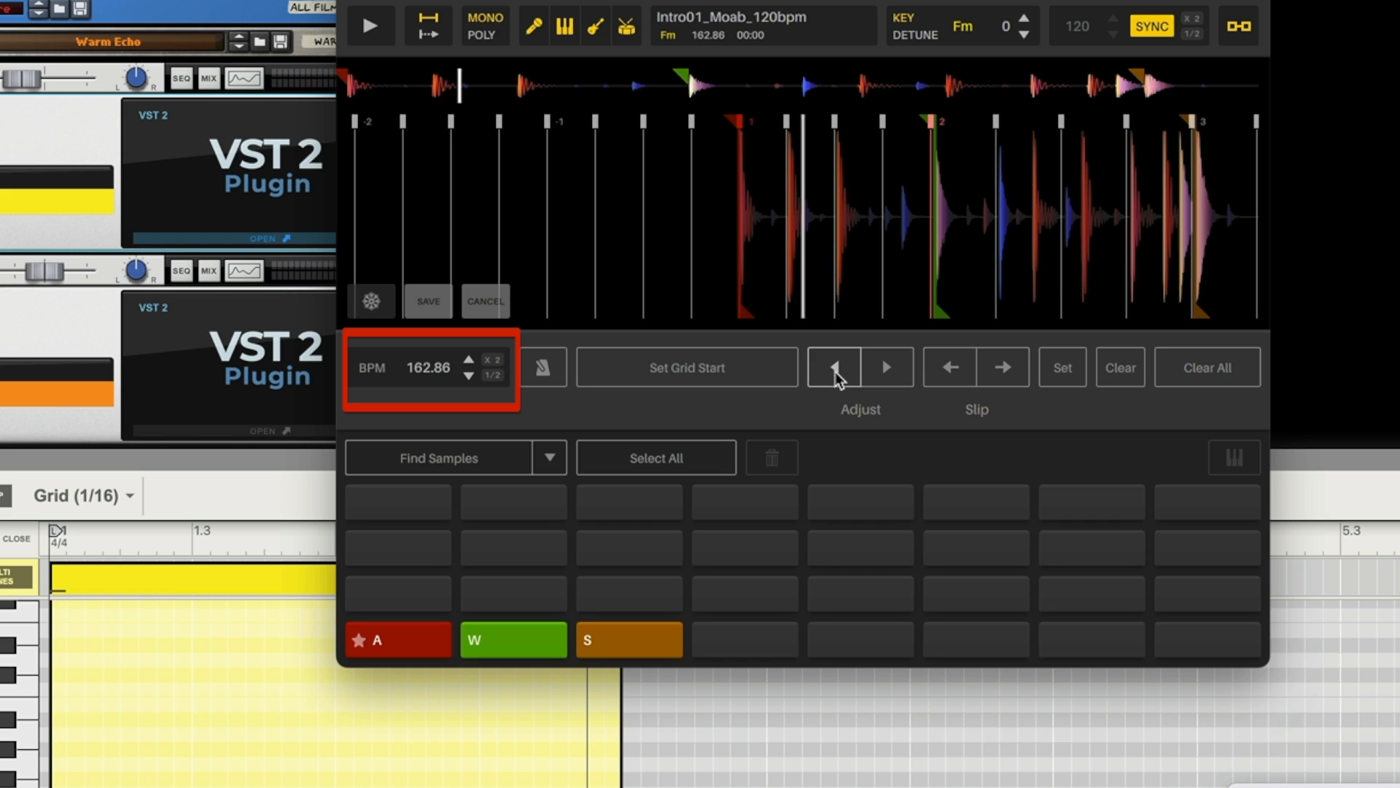
{"action": "left_click", "coordinate": [834, 369]}
{"action": "left_click", "coordinate": [834, 369]}
{"action": "left_click", "coordinate": [835, 370]}
{"action": "left_click", "coordinate": [835, 372]}
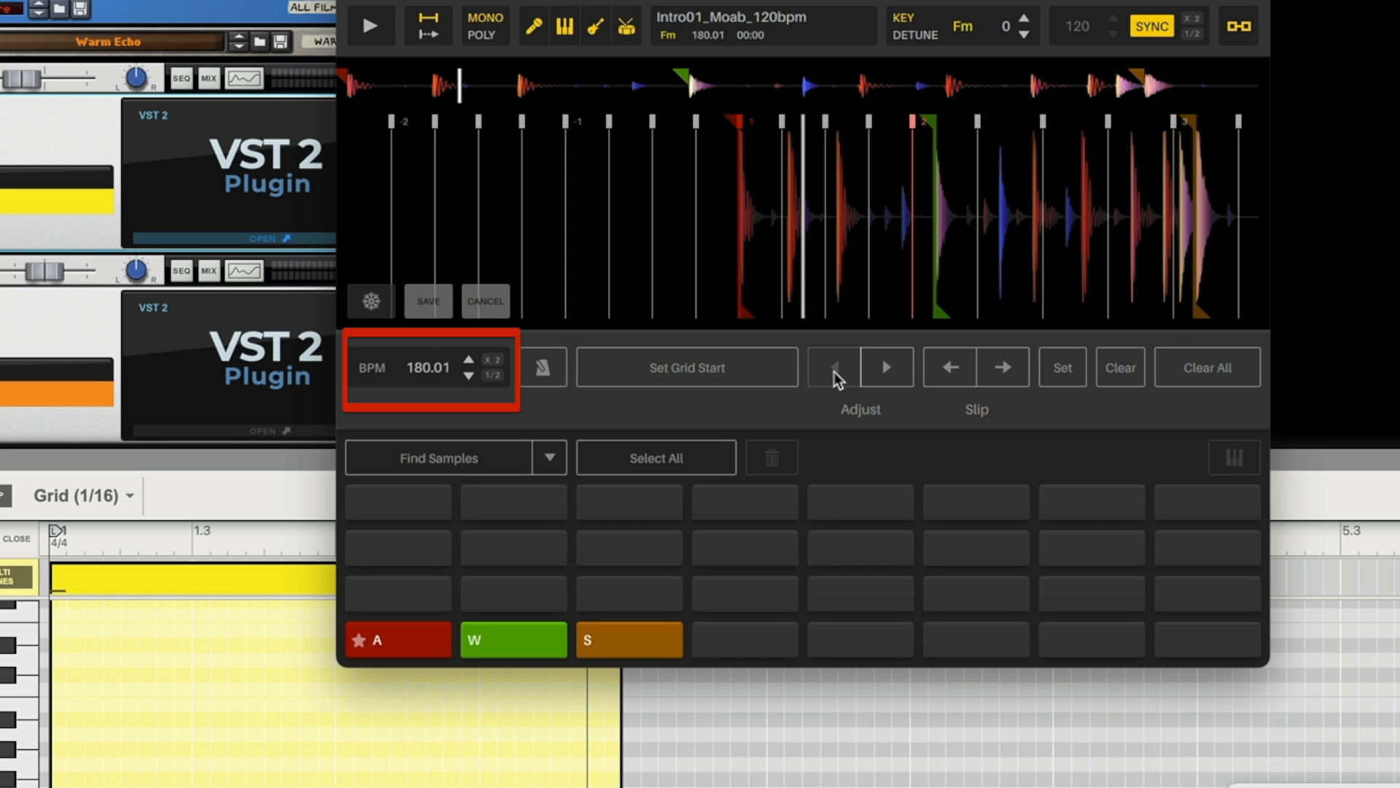
Use Adjust to tighten the grid to 273.61 BPM and play the sample to test it.
{"action": "left_click", "coordinate": [834, 372]}
{"action": "left_click", "coordinate": [835, 372]}
{"action": "left_click", "coordinate": [834, 372]}
{"action": "left_click", "coordinate": [834, 372]}
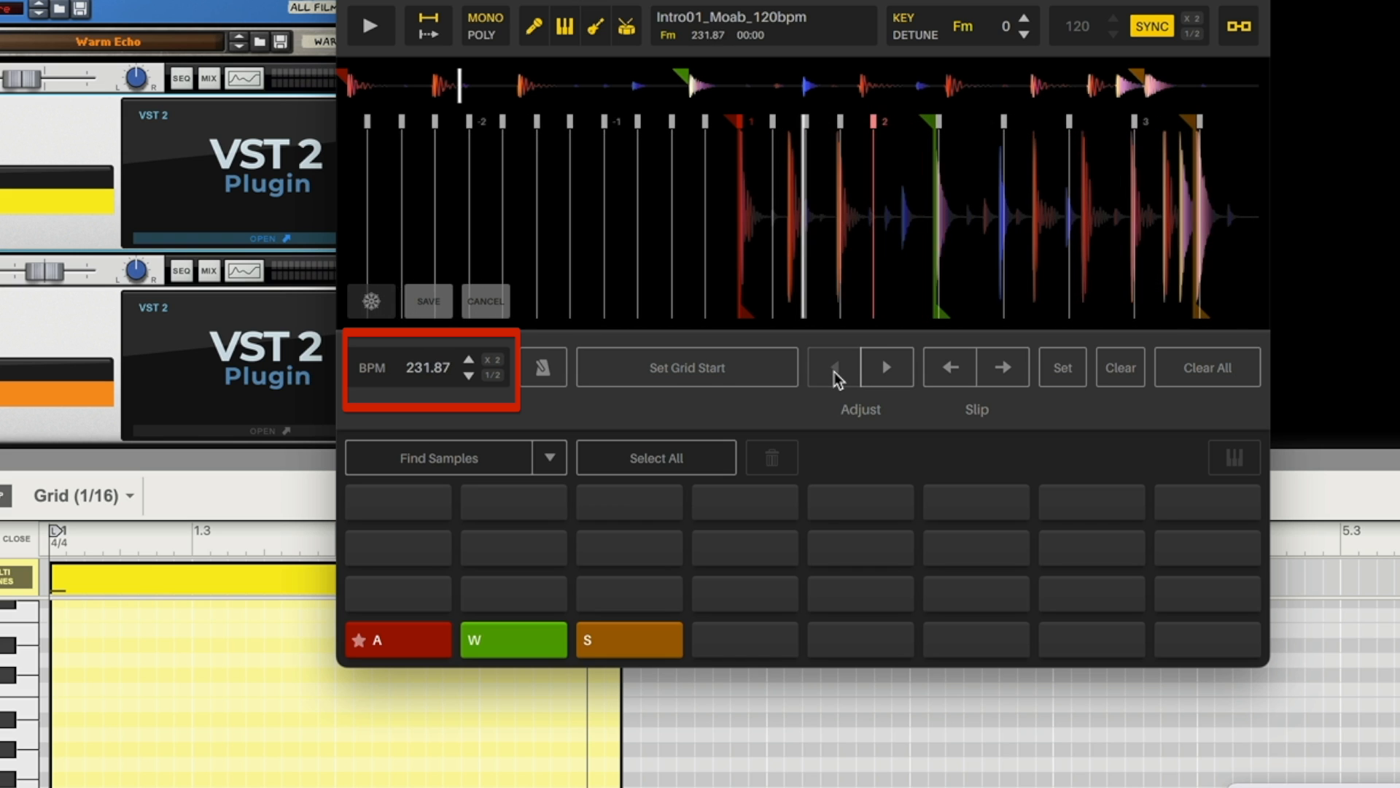
{"action": "left_click", "coordinate": [834, 372]}
{"action": "left_click", "coordinate": [835, 372]}
{"action": "left_click", "coordinate": [834, 372]}
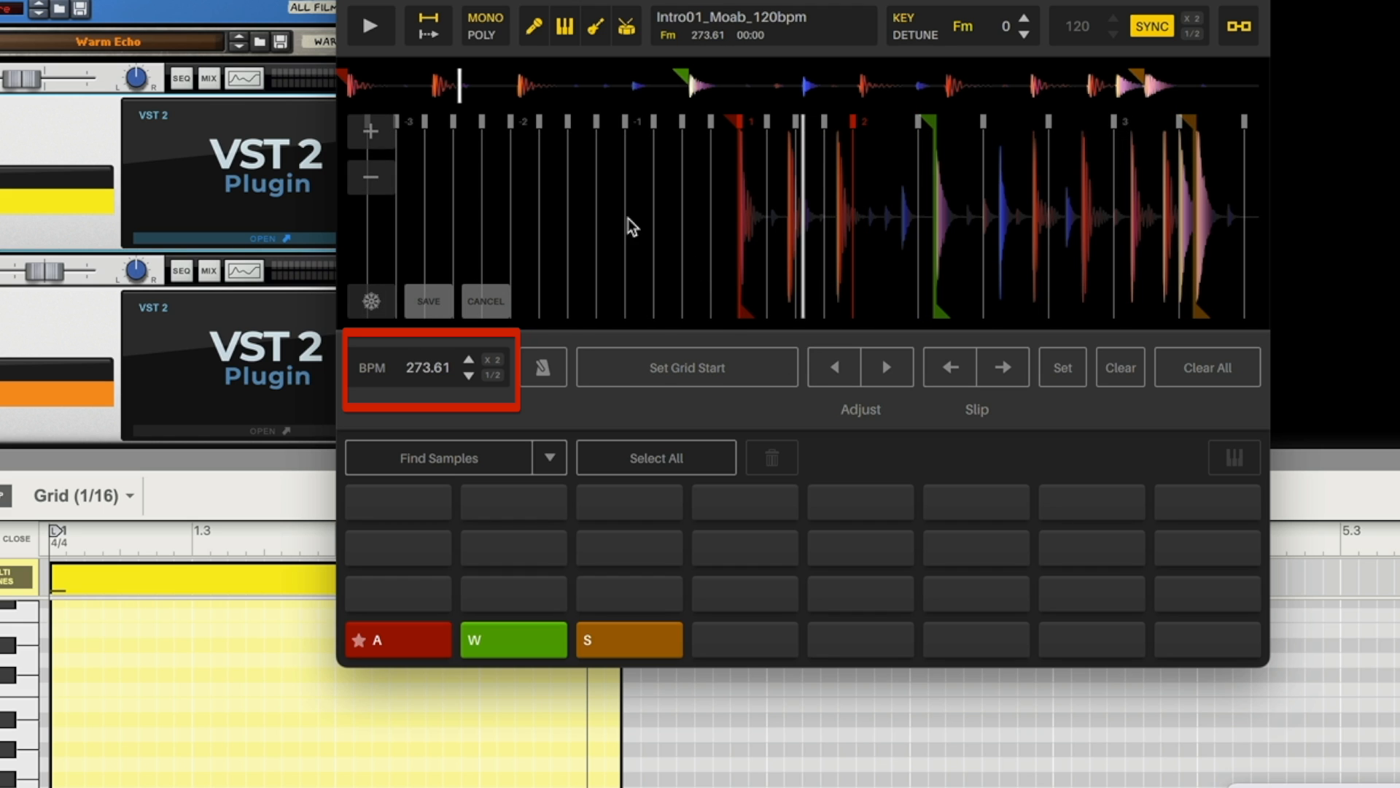
{"action": "left_click", "coordinate": [370, 27]}
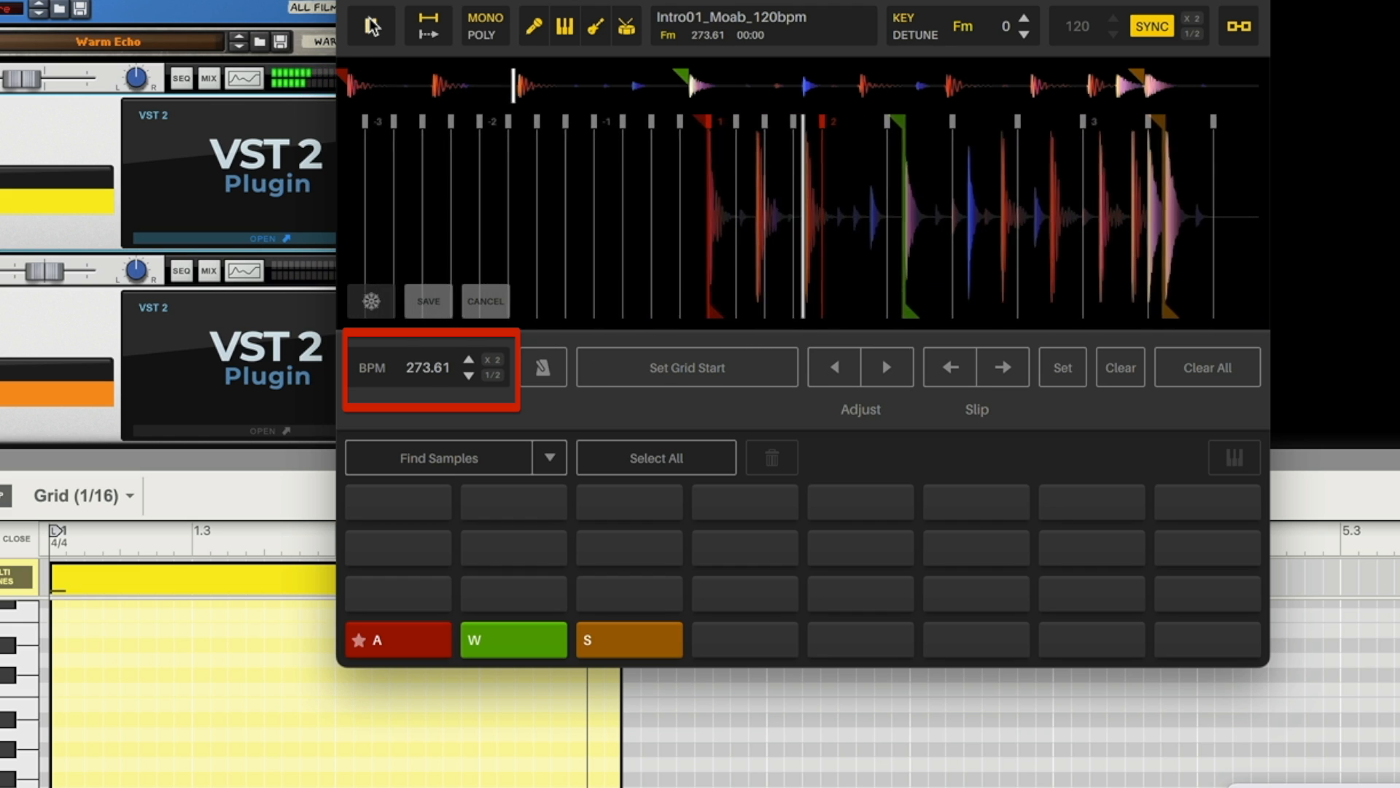
{"action": "left_click", "coordinate": [371, 26]}
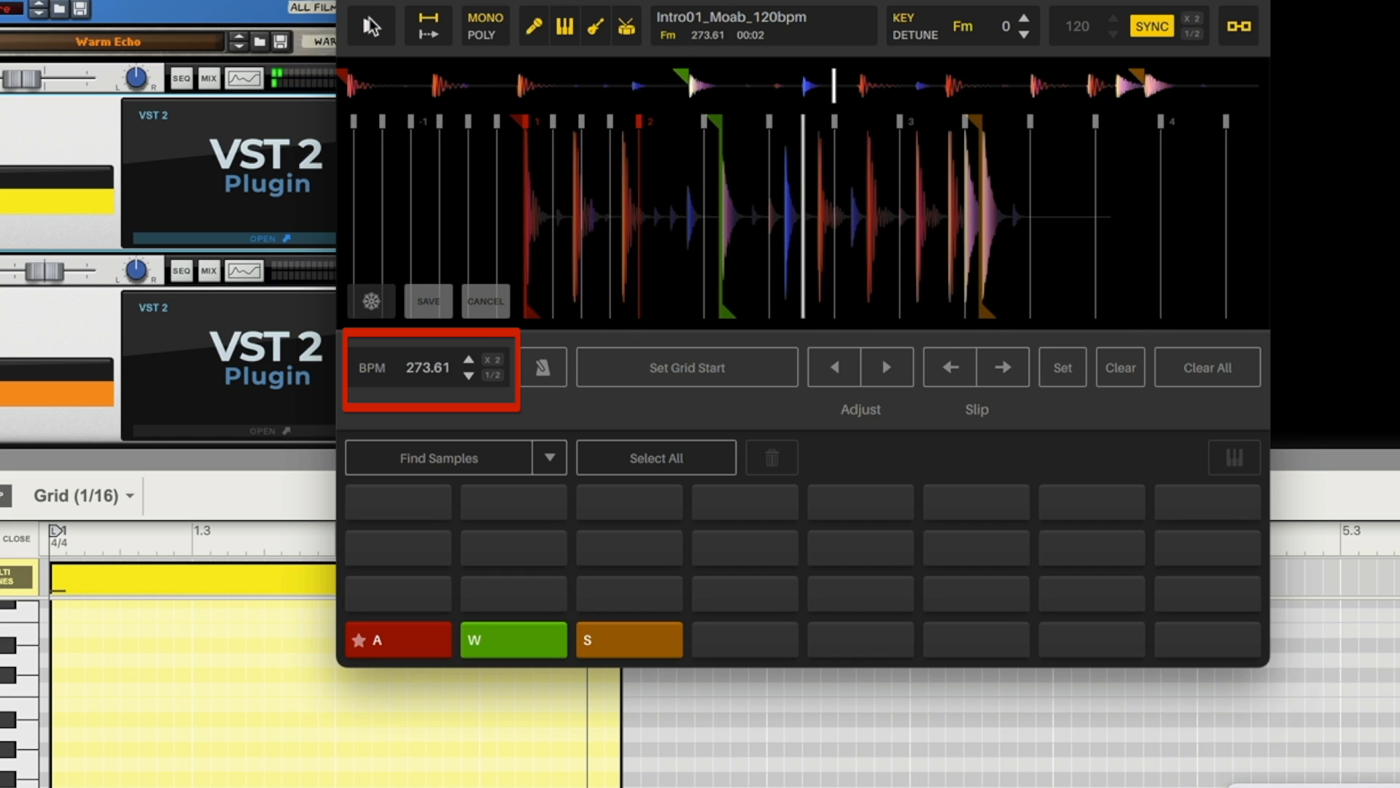
Set the grid tempo to 120 BPM and play the sample from pad A with the metronome on.
{"action": "double_click", "coordinate": [433, 369]}
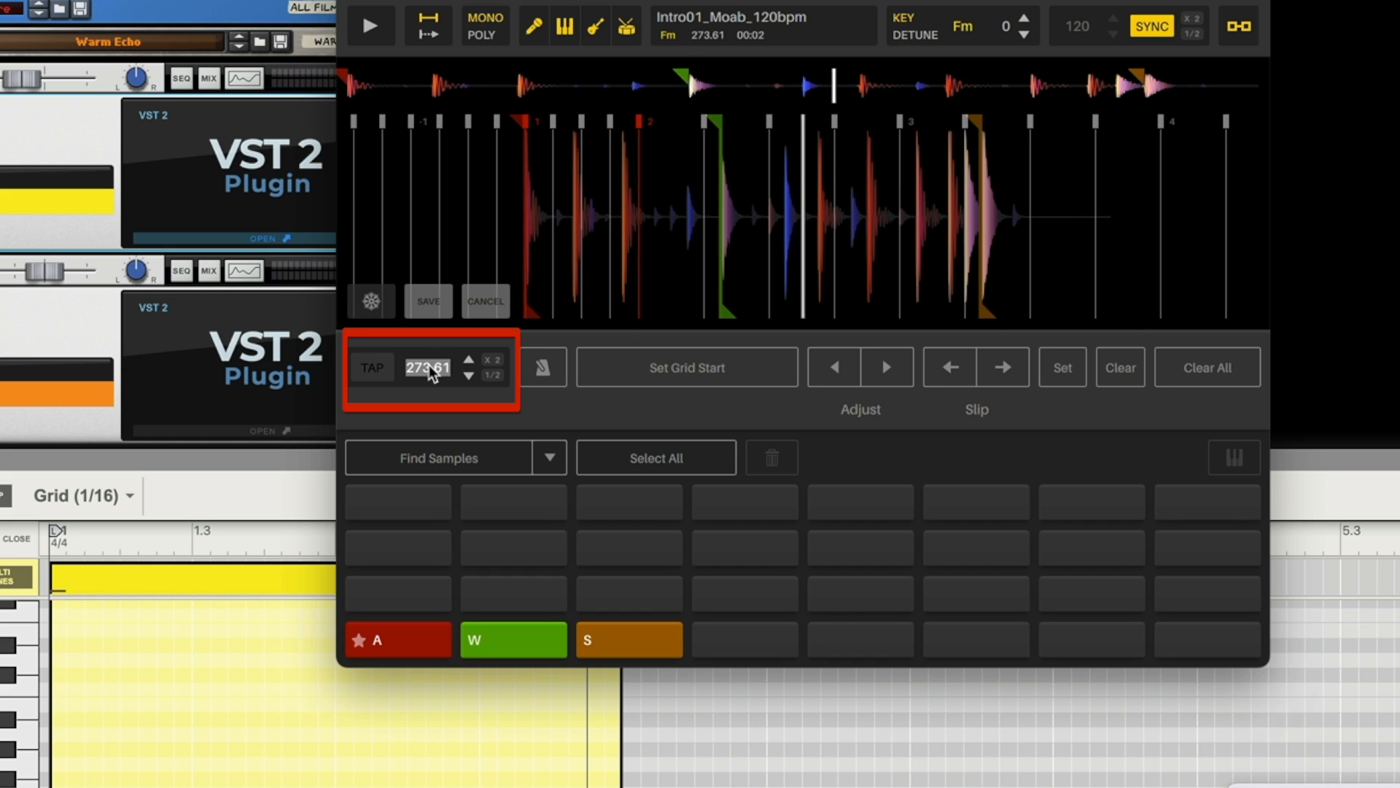
{"action": "type", "text": "120"}
{"action": "key", "text": "Return"}
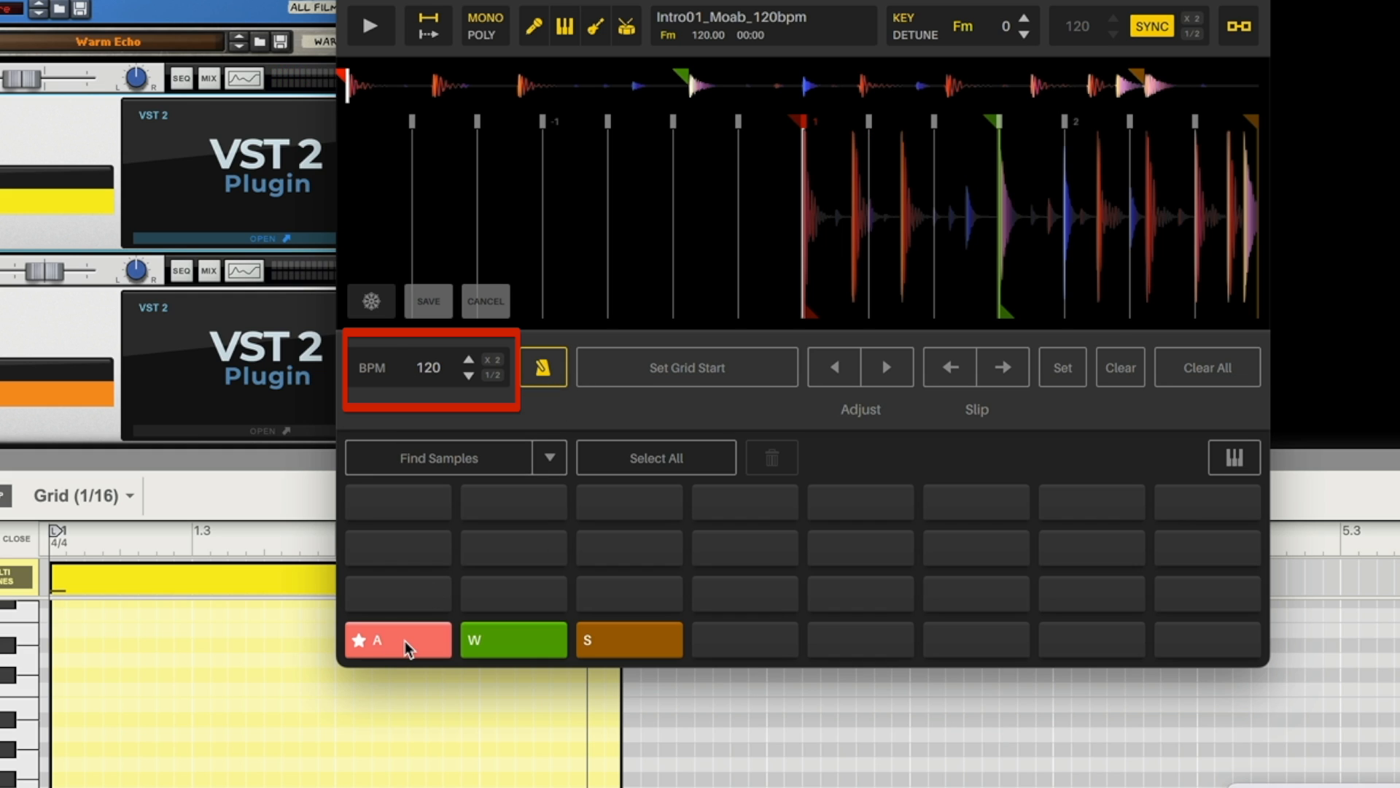
{"action": "left_click", "coordinate": [405, 641]}
{"action": "left_click", "coordinate": [370, 28]}
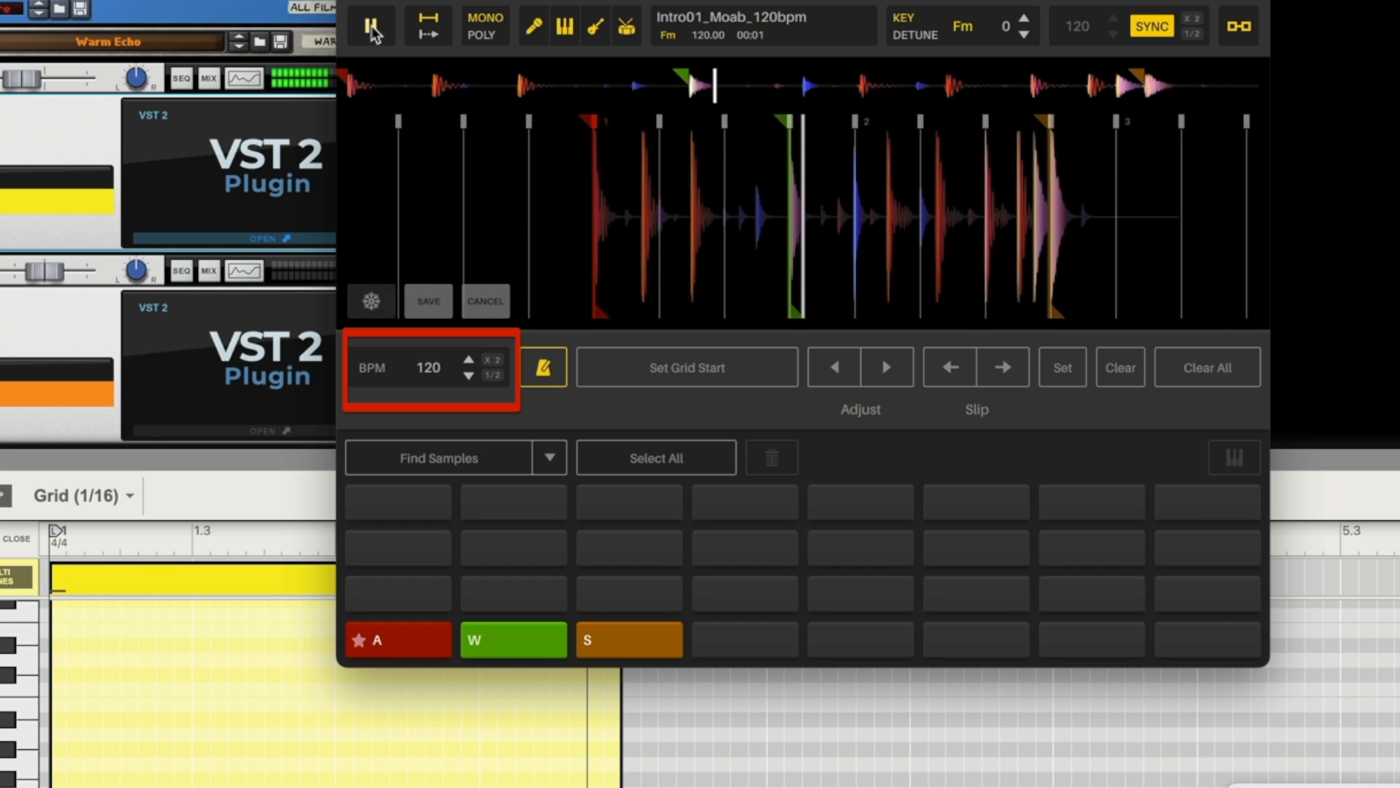
{"action": "left_click", "coordinate": [372, 29]}
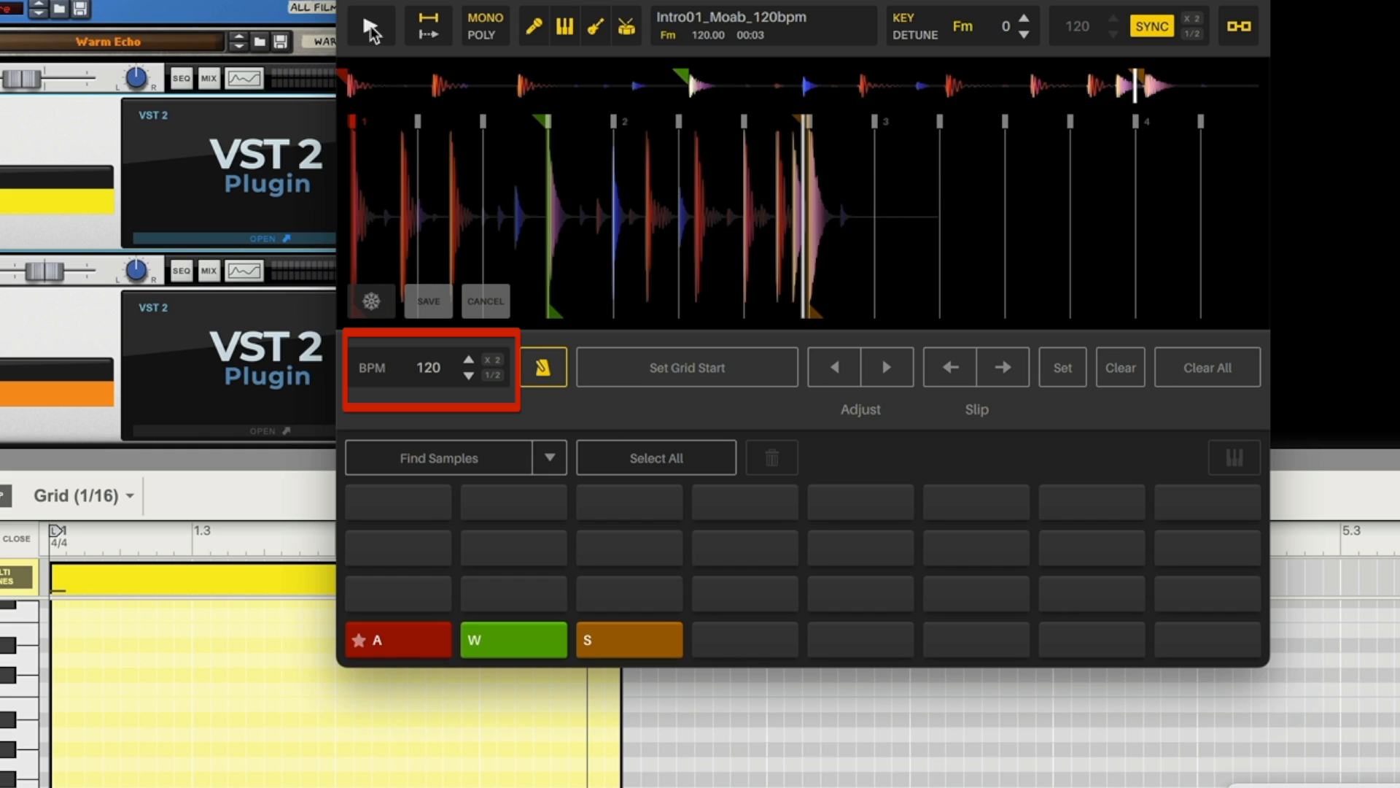
Slip the whole grid later until the bar 1 marker sits between the second and third drum hits.
{"action": "left_click", "coordinate": [1001, 369]}
{"action": "left_click", "coordinate": [1000, 369]}
{"action": "left_click", "coordinate": [1001, 369]}
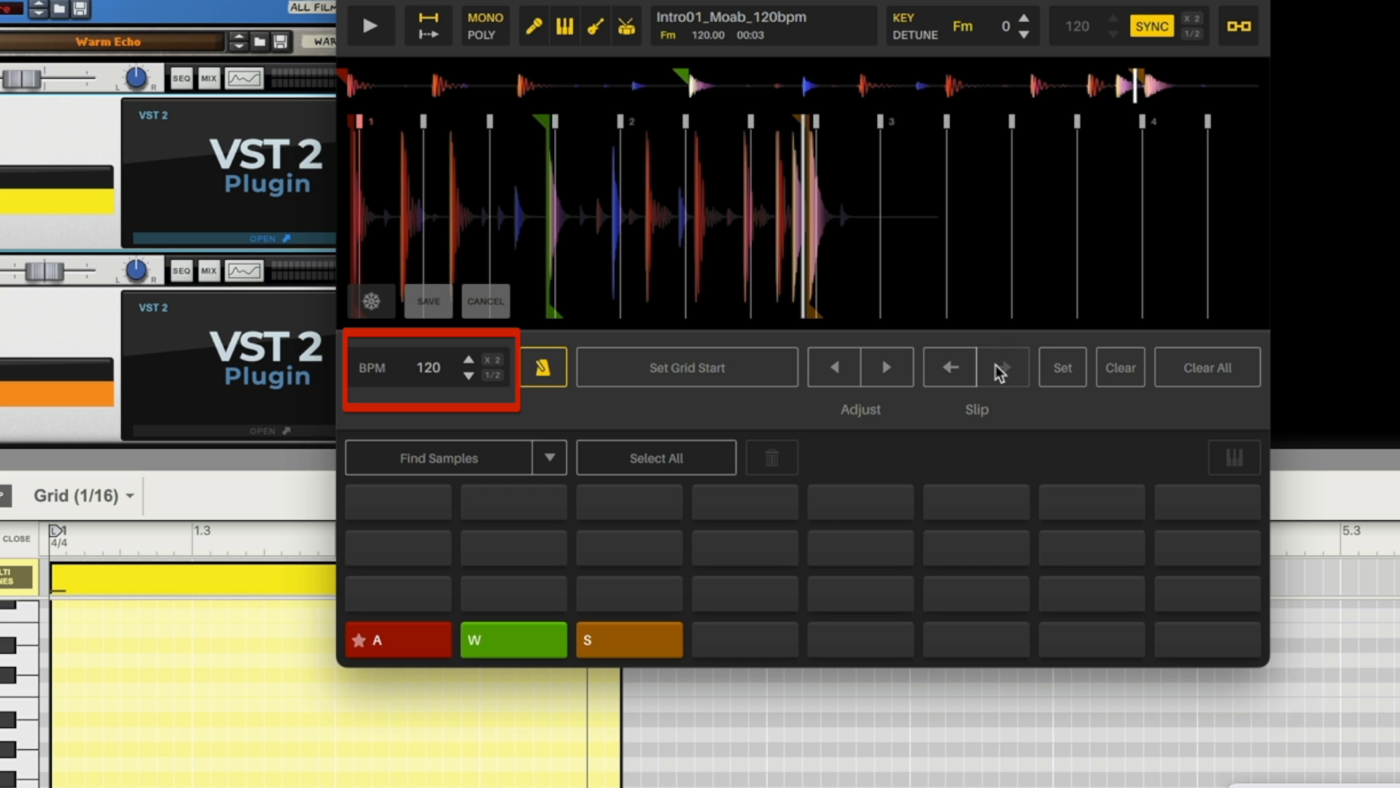
{"action": "left_click", "coordinate": [1001, 369]}
{"action": "left_click", "coordinate": [1001, 369]}
{"action": "left_click", "coordinate": [1001, 369]}
{"action": "left_click", "coordinate": [1001, 369]}
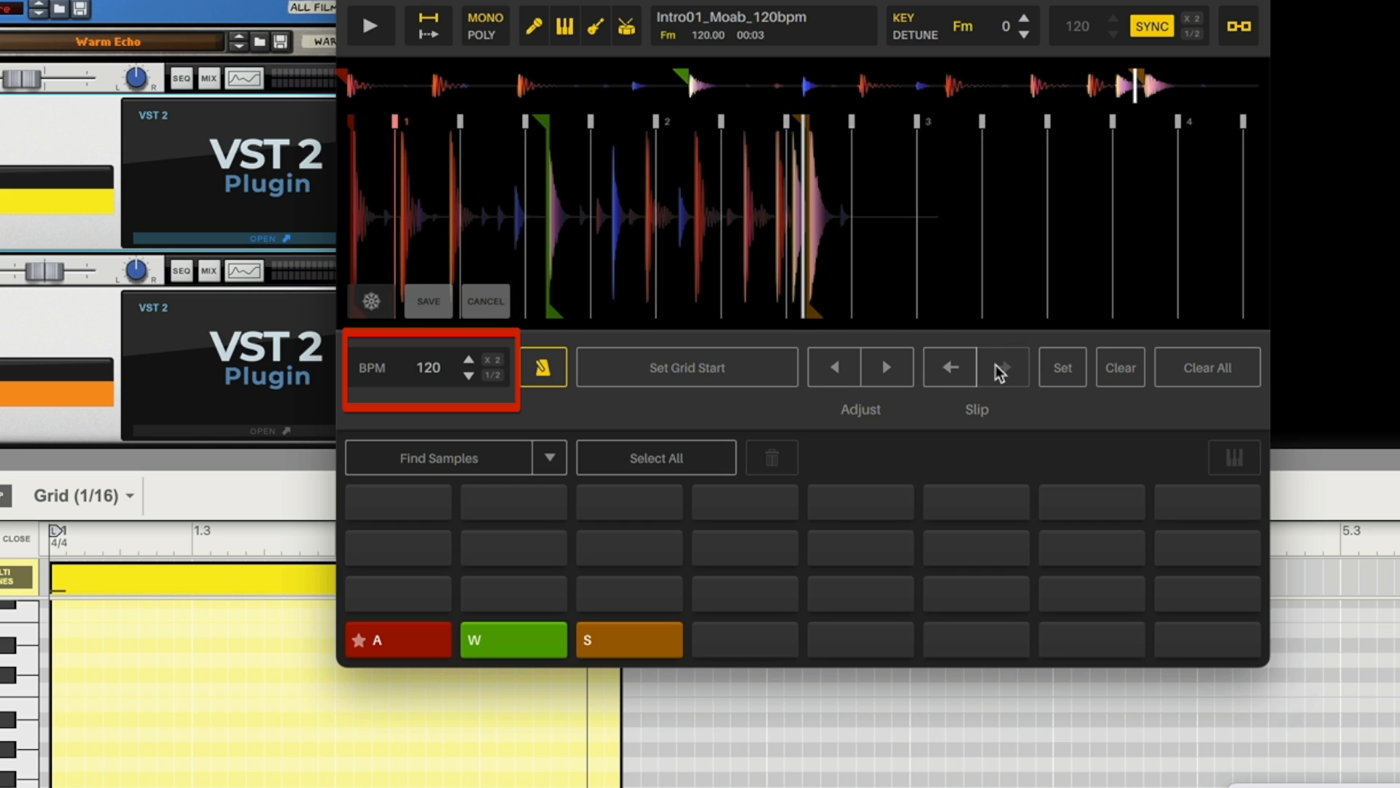
{"action": "left_click", "coordinate": [1001, 369]}
{"action": "left_click", "coordinate": [1001, 369]}
{"action": "left_click", "coordinate": [1001, 369]}
{"action": "left_click", "coordinate": [1000, 369]}
{"action": "left_click", "coordinate": [1001, 369]}
{"action": "left_click", "coordinate": [1000, 369]}
{"action": "left_click", "coordinate": [1000, 369]}
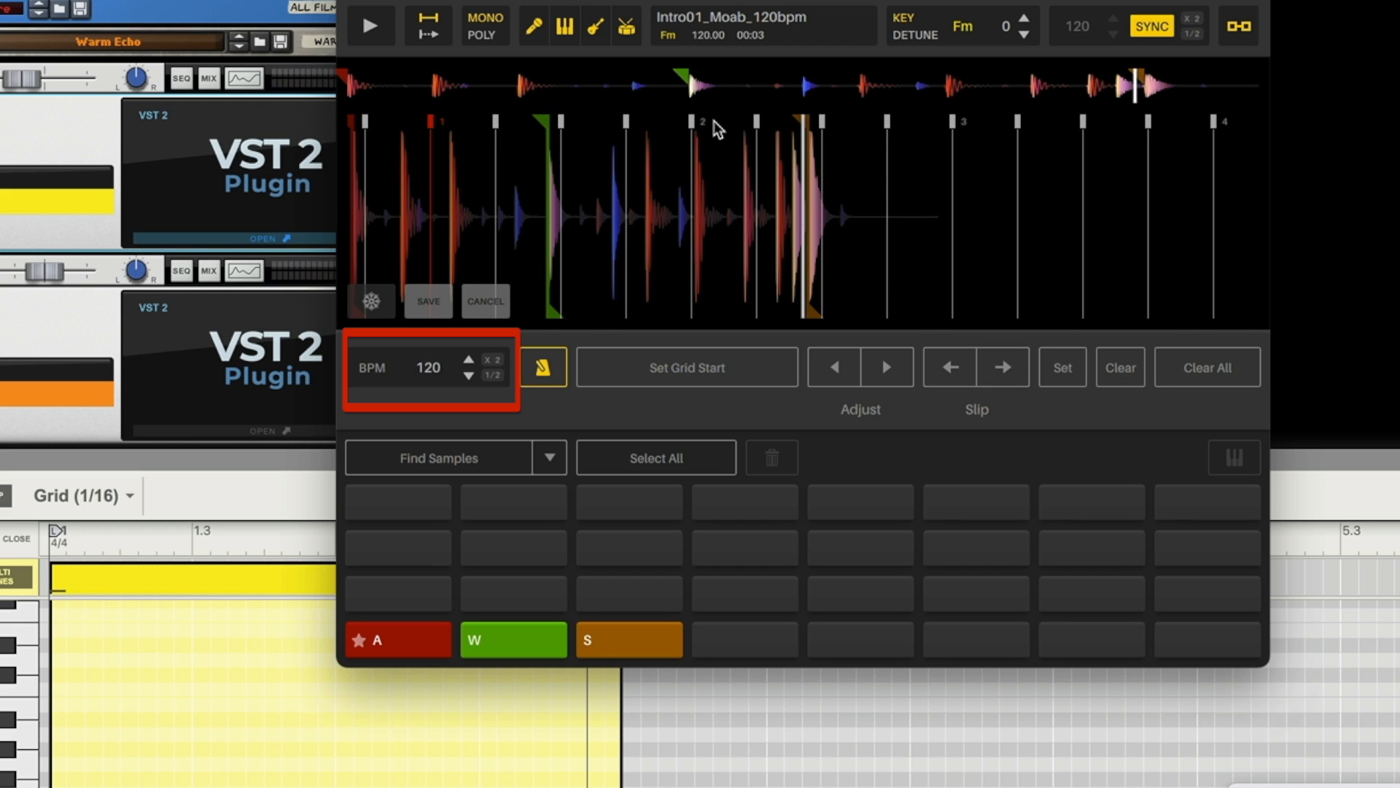
Slip the grid back until the bar 1 marker lines up with the first drum hit, and save the grid.
{"action": "left_click", "coordinate": [949, 367]}
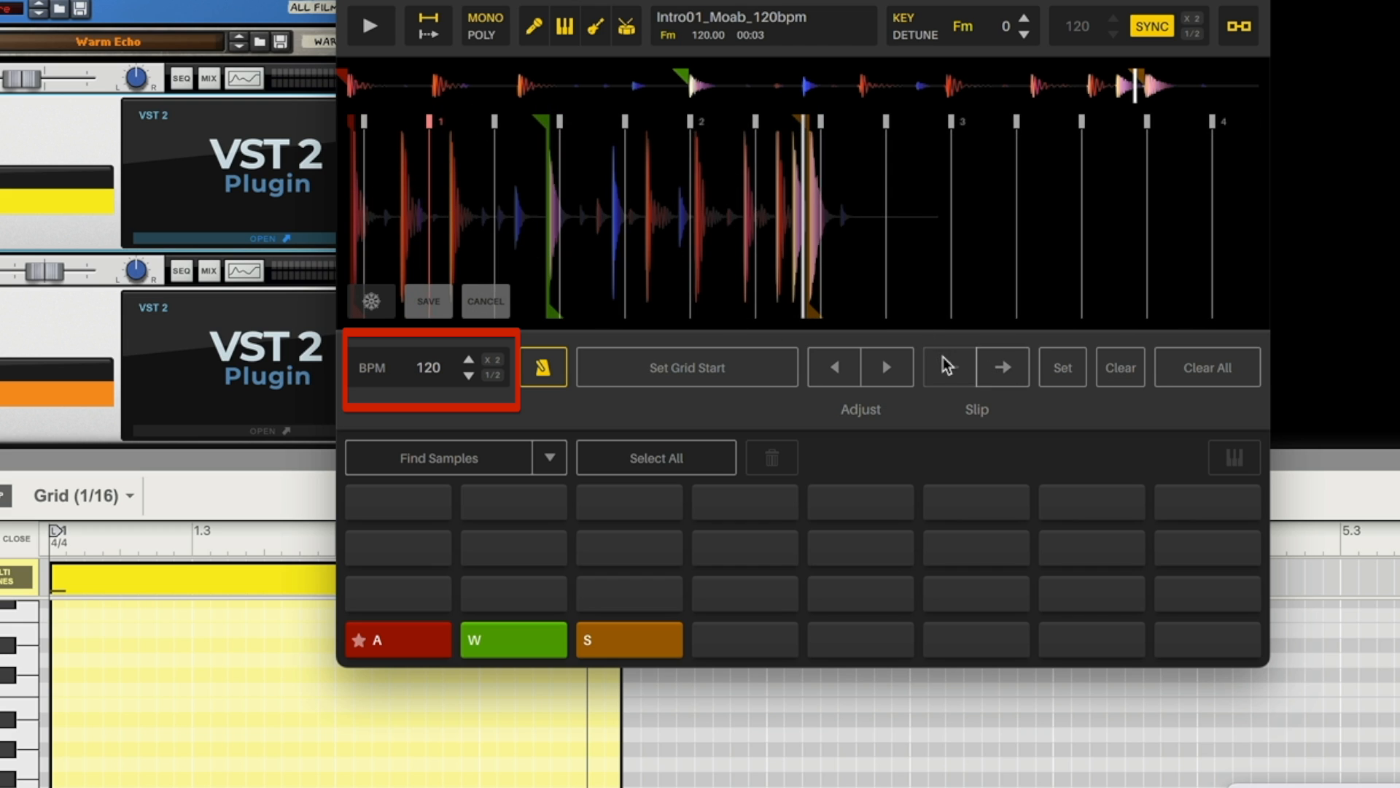
{"action": "left_click", "coordinate": [947, 365]}
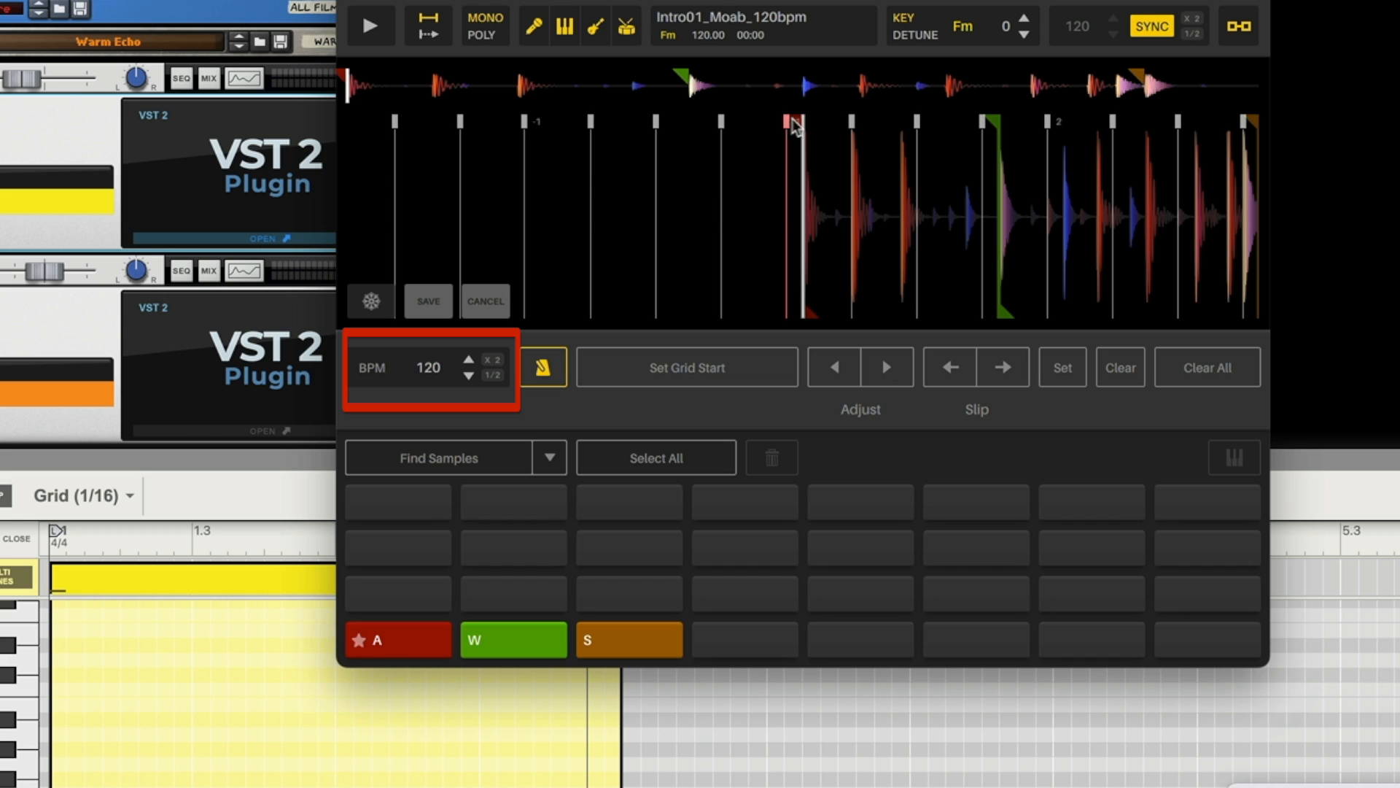
{"action": "left_click", "coordinate": [1004, 367]}
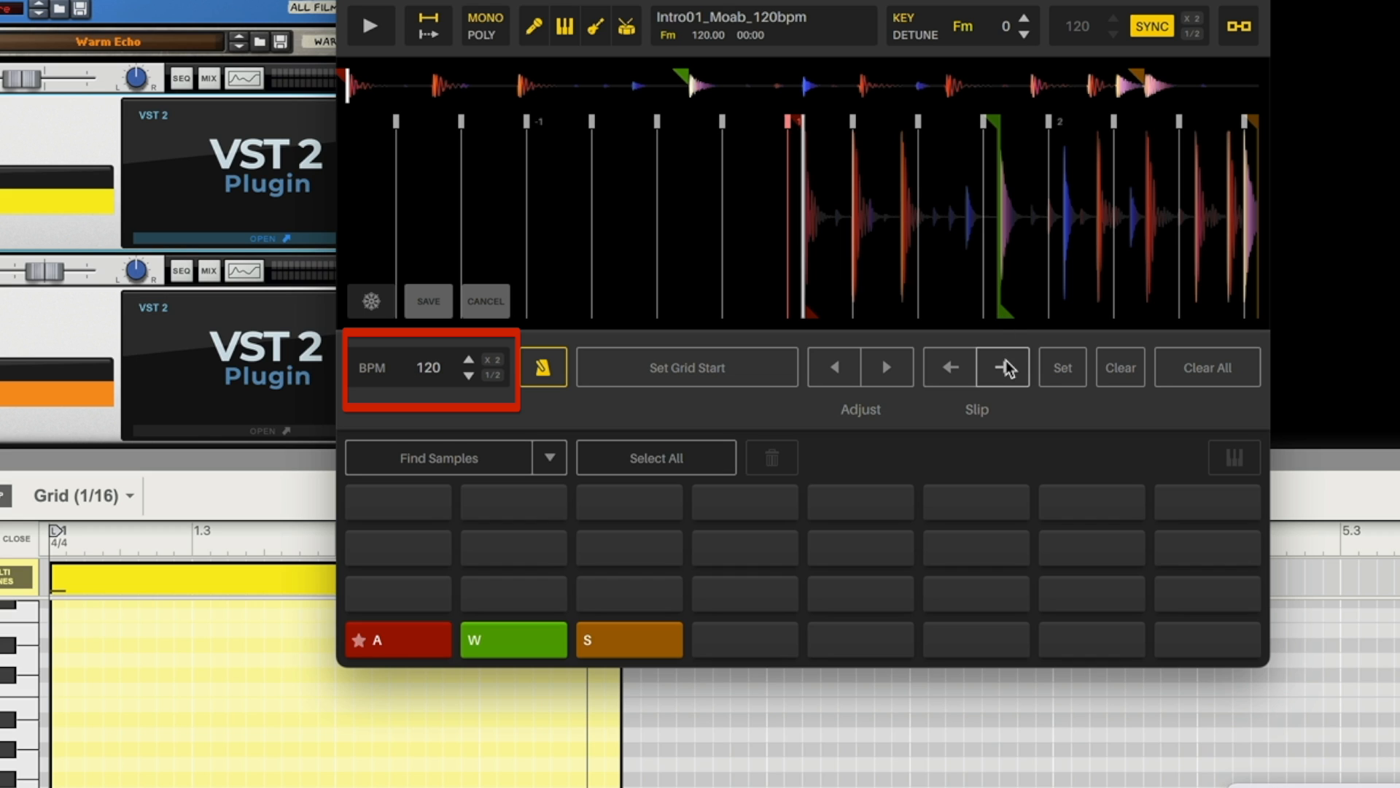
{"action": "left_click", "coordinate": [1005, 367]}
{"action": "left_click", "coordinate": [1005, 368]}
{"action": "left_click", "coordinate": [1005, 368]}
{"action": "left_click", "coordinate": [1005, 368]}
{"action": "left_click", "coordinate": [1005, 368]}
{"action": "left_click", "coordinate": [1005, 368]}
{"action": "left_click", "coordinate": [1005, 368]}
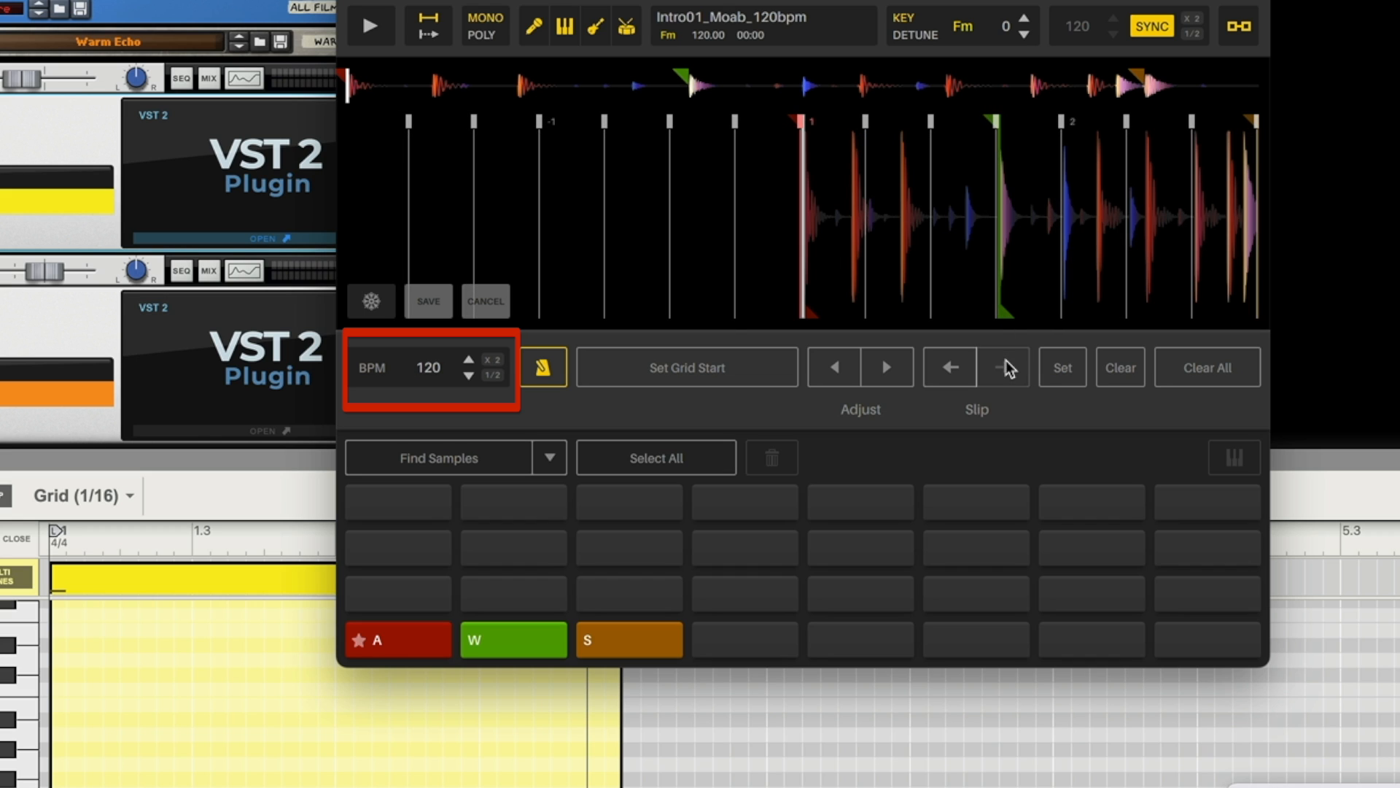
{"action": "left_click", "coordinate": [1005, 368]}
{"action": "left_click", "coordinate": [1005, 368]}
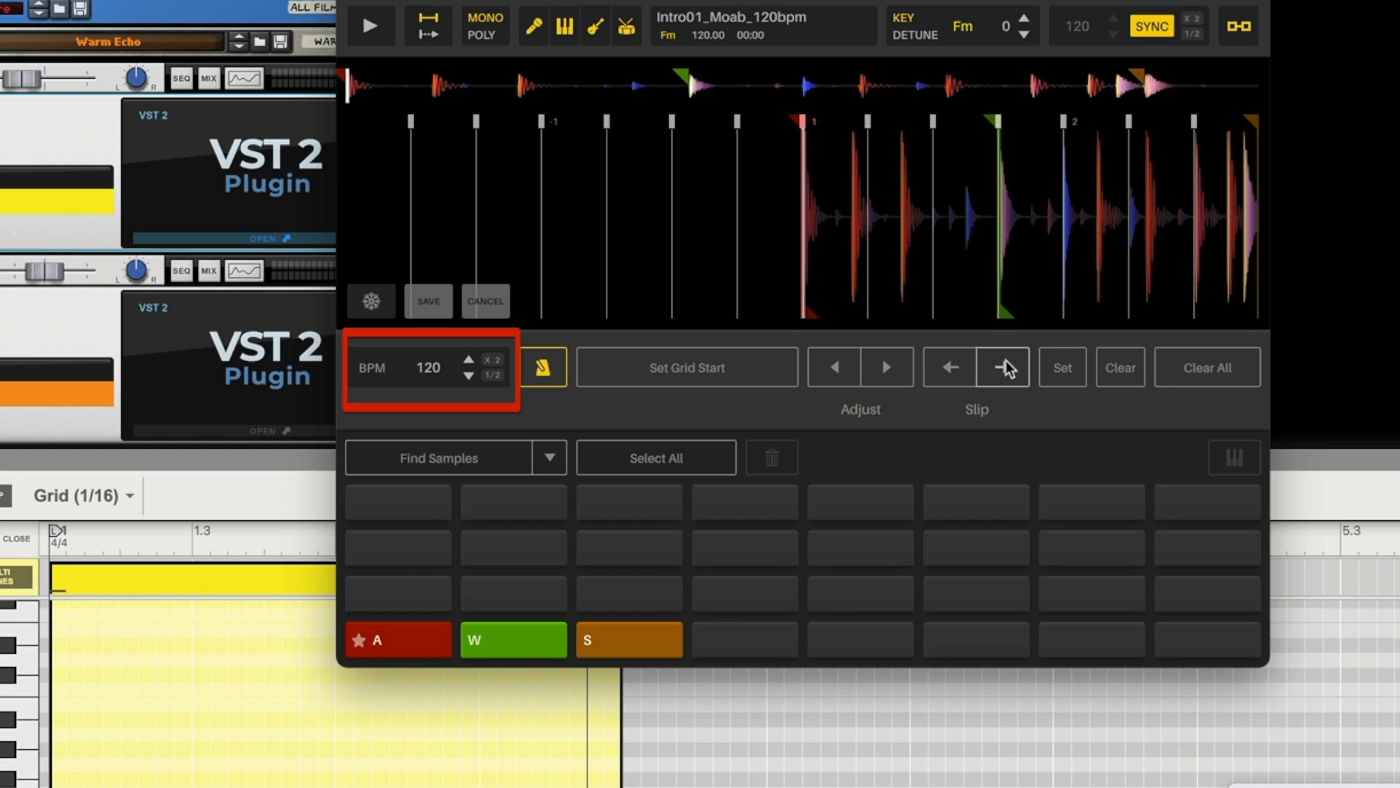
{"action": "left_click", "coordinate": [959, 368]}
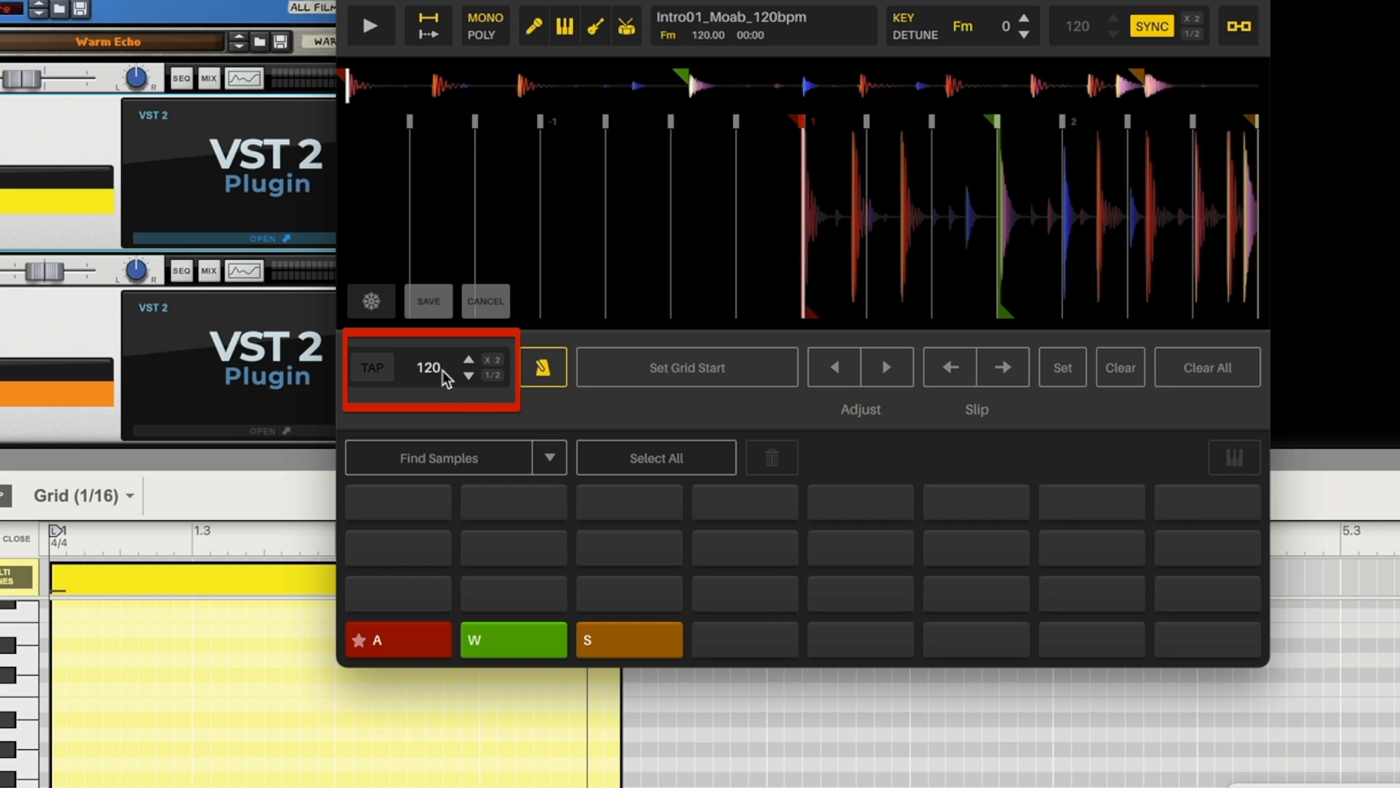
{"action": "left_click", "coordinate": [428, 301]}
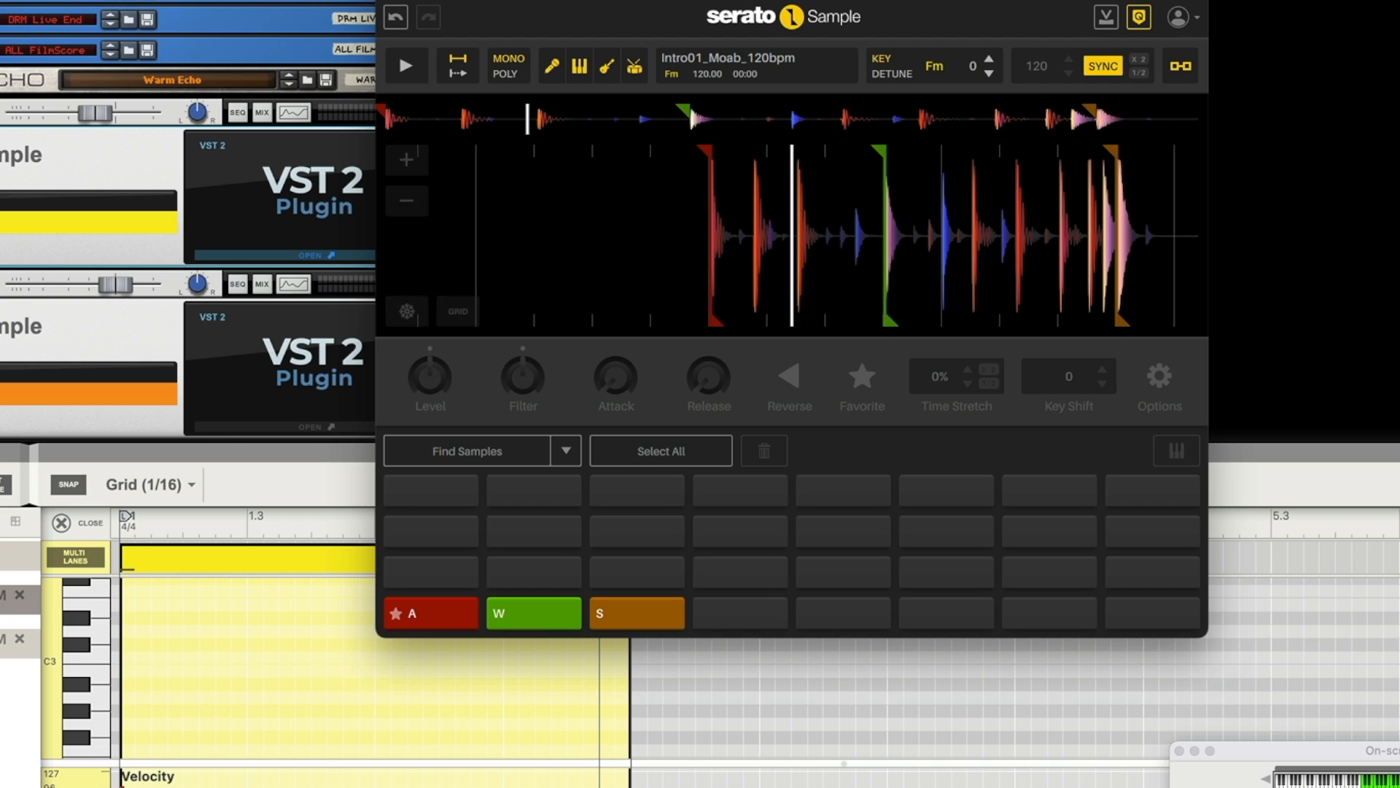
{"action": "left_click", "coordinate": [1140, 18]}
{"action": "left_click", "coordinate": [1140, 18]}
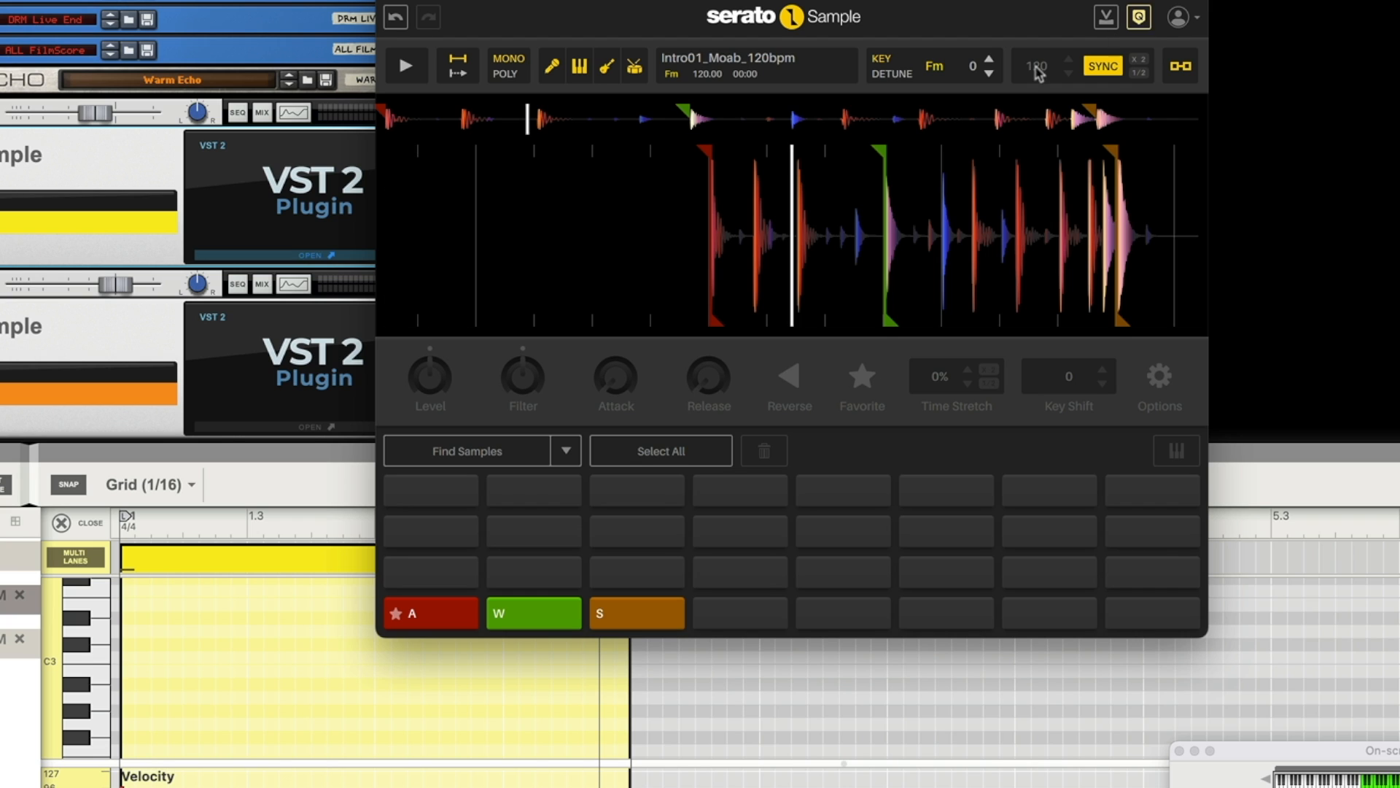
Create a cue on the empty fourth pad at the playhead, just before the third drum hit.
{"action": "mouse_move", "coordinate": [802, 186]}
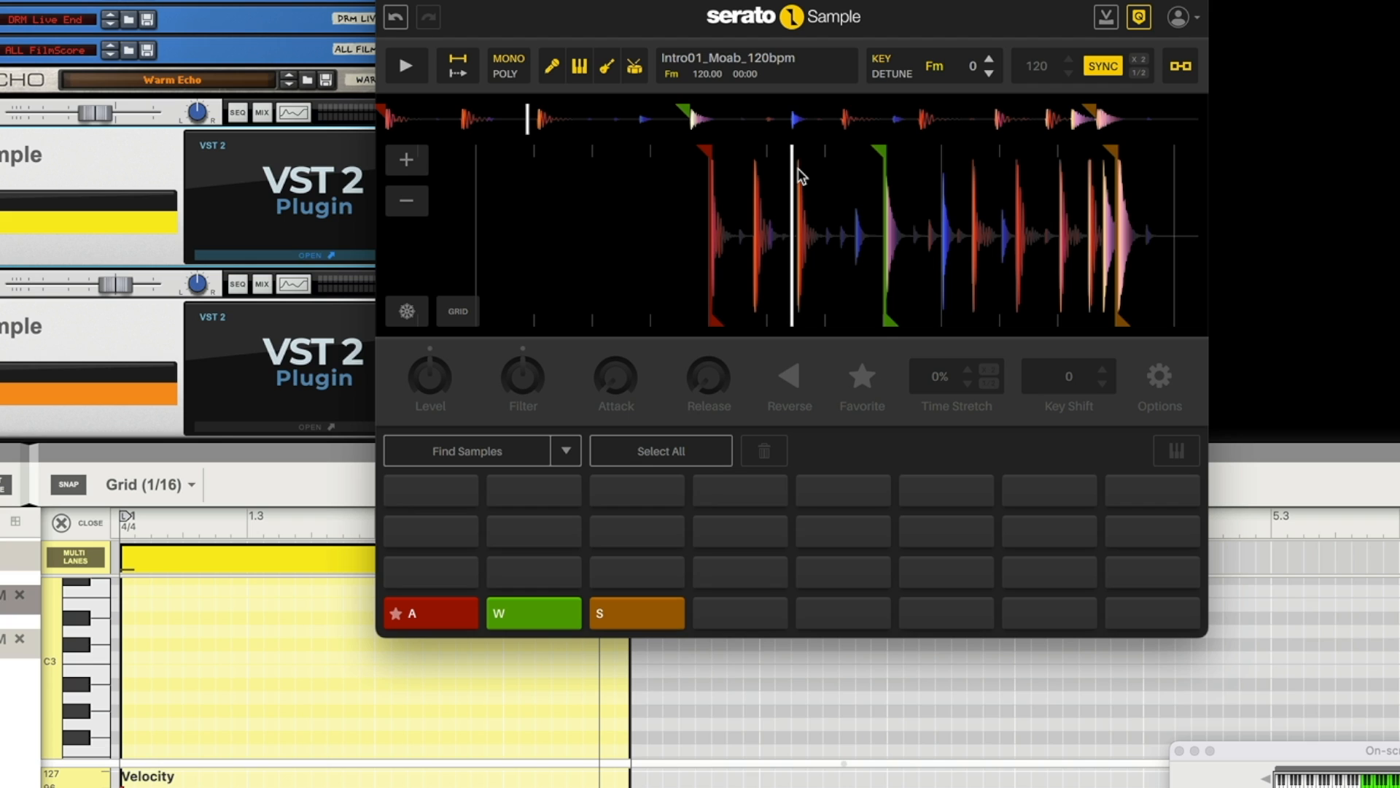
{"action": "left_click", "coordinate": [741, 611]}
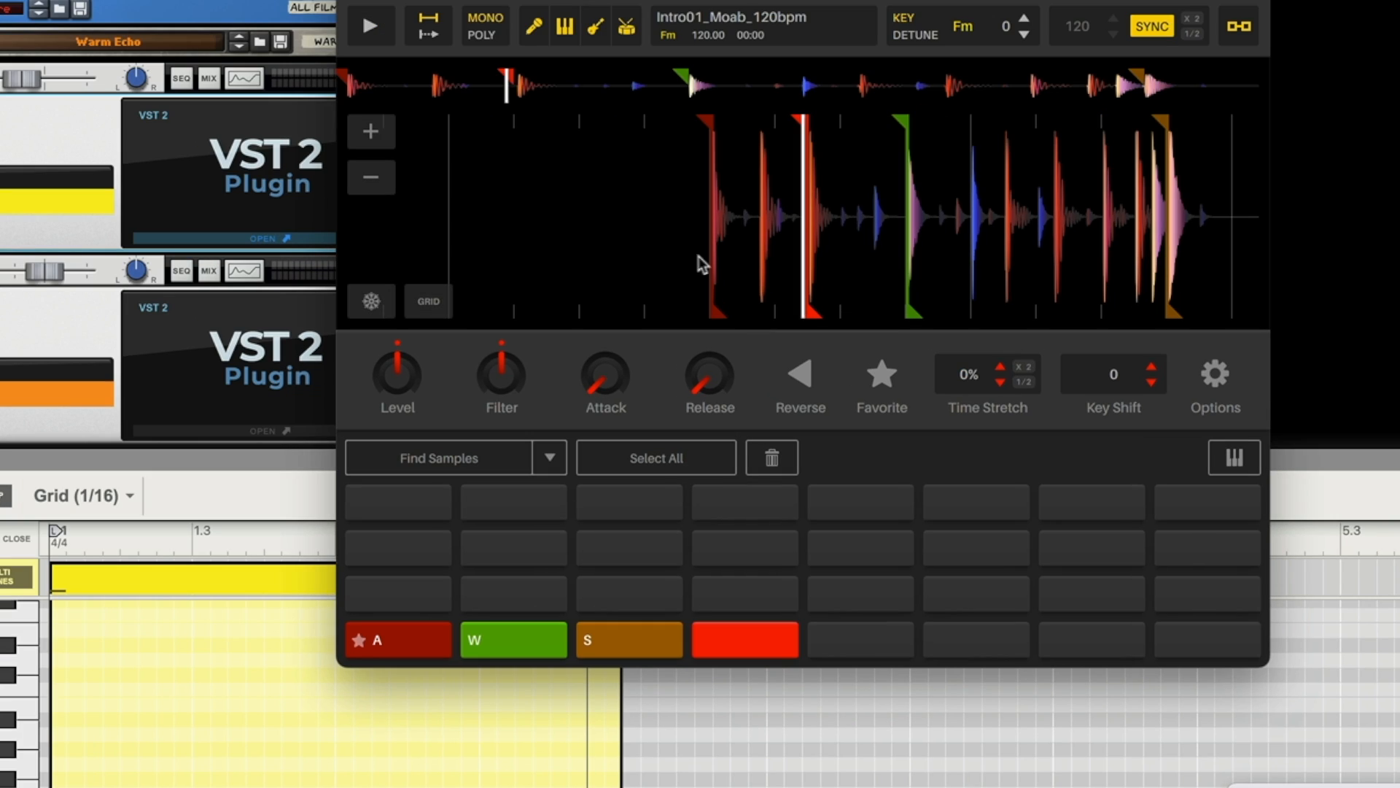
Place the playhead between the second and third drum hits, reopen grid editing and drag the beat markers to reach 158.2 BPM.
{"action": "left_click_drag", "start_coordinate": [614, 234], "coordinate": [636, 234]}
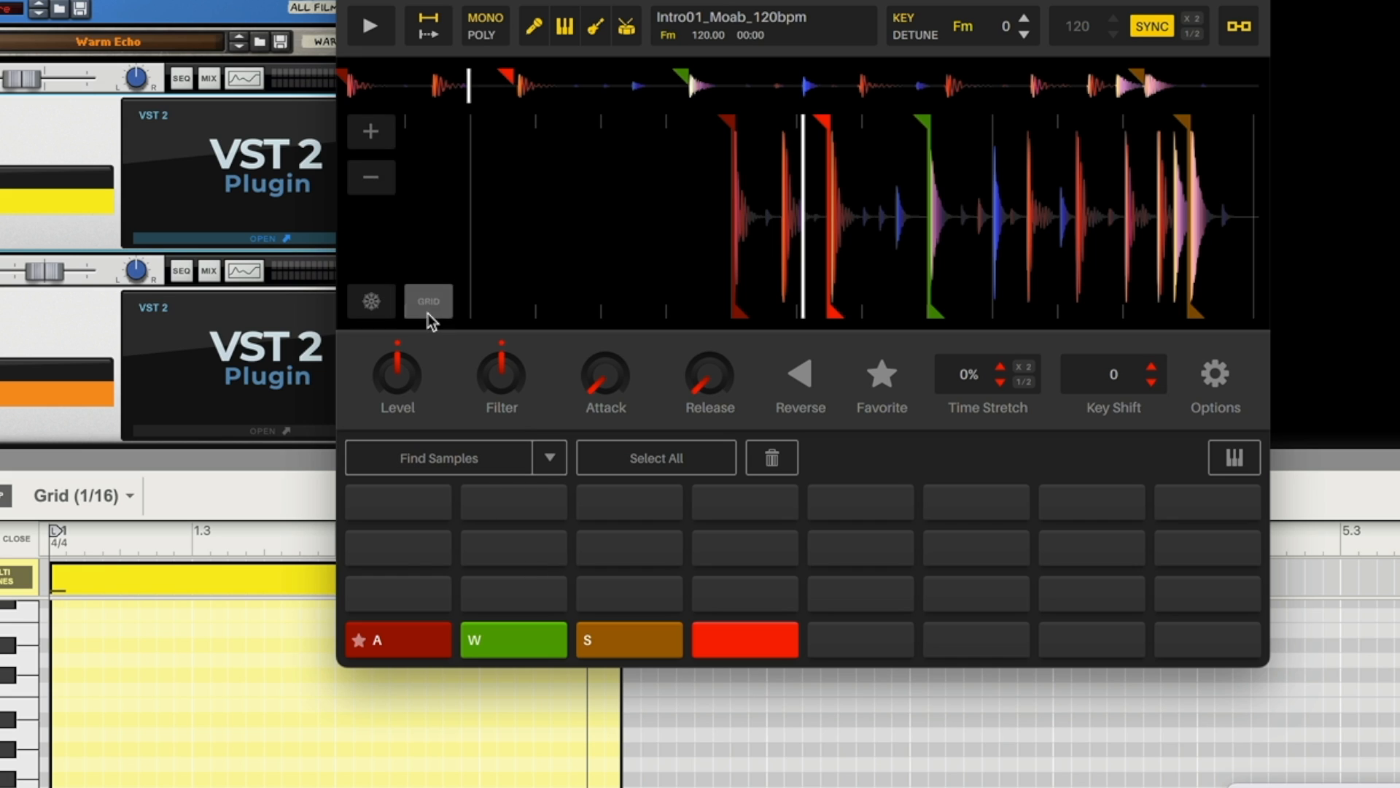
{"action": "left_click", "coordinate": [434, 300]}
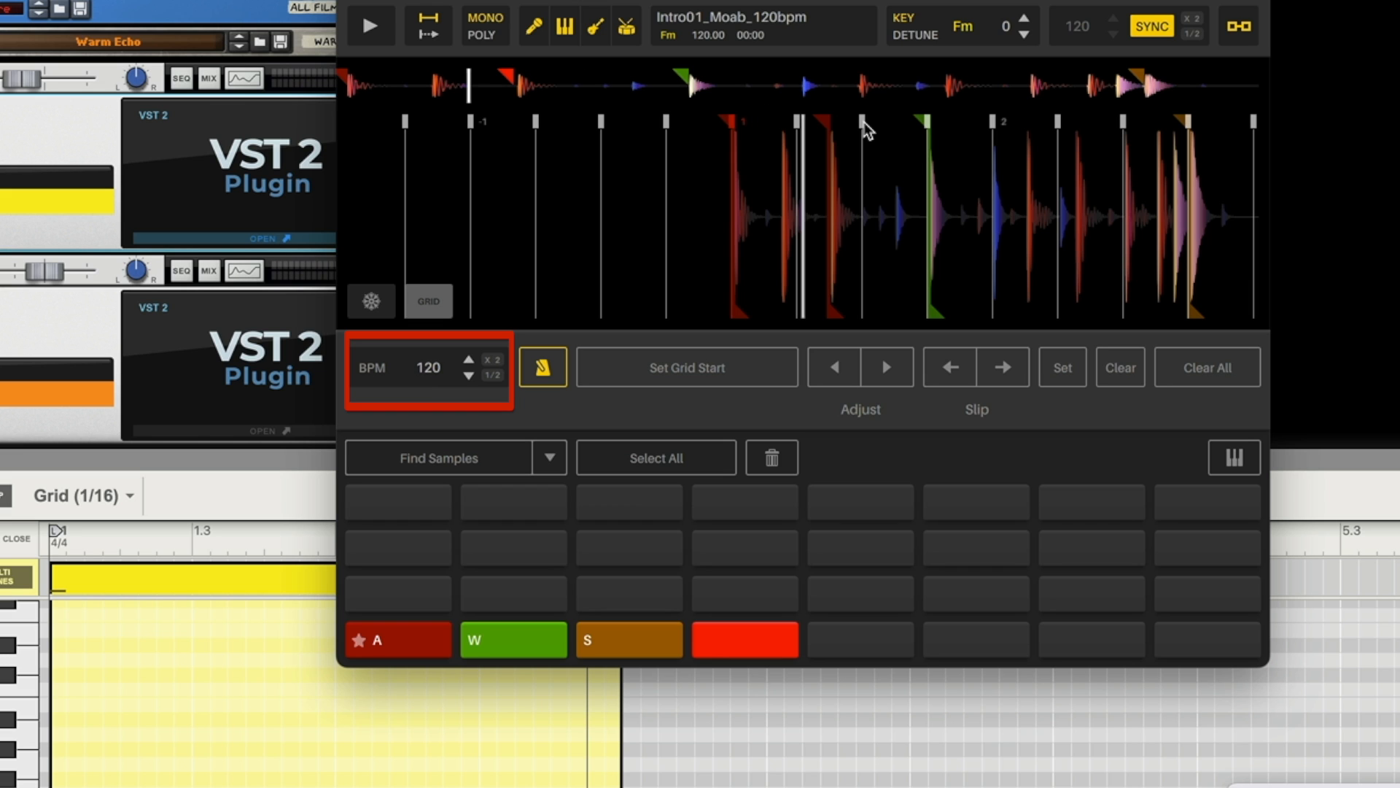
{"action": "left_click_drag", "start_coordinate": [863, 127], "coordinate": [854, 130]}
{"action": "mouse_move", "coordinate": [824, 133]}
{"action": "left_mouse_down"}
{"action": "mouse_move", "coordinate": [794, 129]}
{"action": "mouse_move", "coordinate": [869, 126]}
{"action": "mouse_move", "coordinate": [810, 135]}
{"action": "mouse_move", "coordinate": [839, 137]}
{"action": "left_mouse_up"}
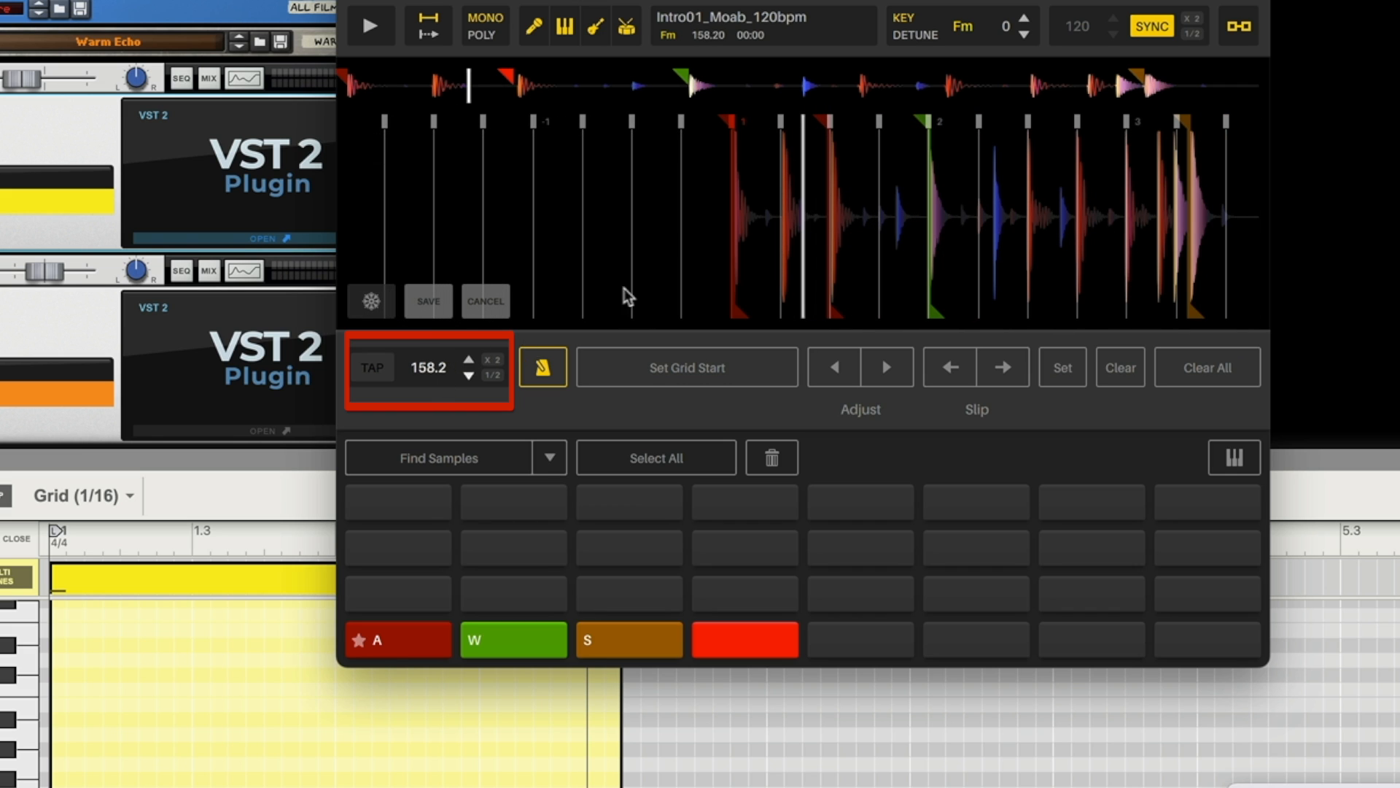
Drag the grid markers to 309.97 BPM, widen the grid to 250.24 BPM with bar 1 before the first hit, and play the sample.
{"action": "mouse_move", "coordinate": [784, 118]}
{"action": "left_mouse_down"}
{"action": "mouse_move", "coordinate": [824, 117]}
{"action": "mouse_move", "coordinate": [758, 124]}
{"action": "left_mouse_up"}
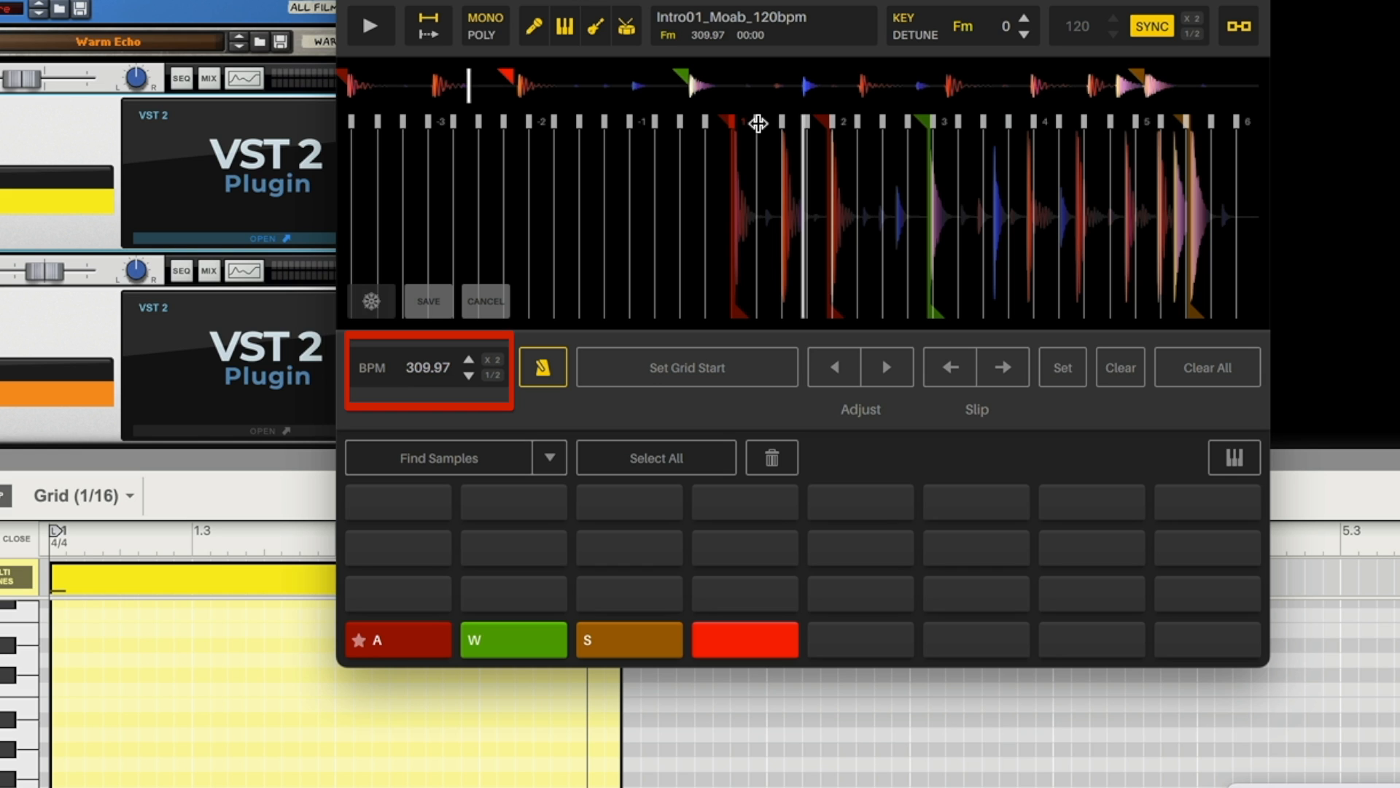
{"action": "mouse_move", "coordinate": [758, 124]}
{"action": "left_mouse_down"}
{"action": "mouse_move", "coordinate": [910, 121]}
{"action": "mouse_move", "coordinate": [793, 128]}
{"action": "left_mouse_up"}
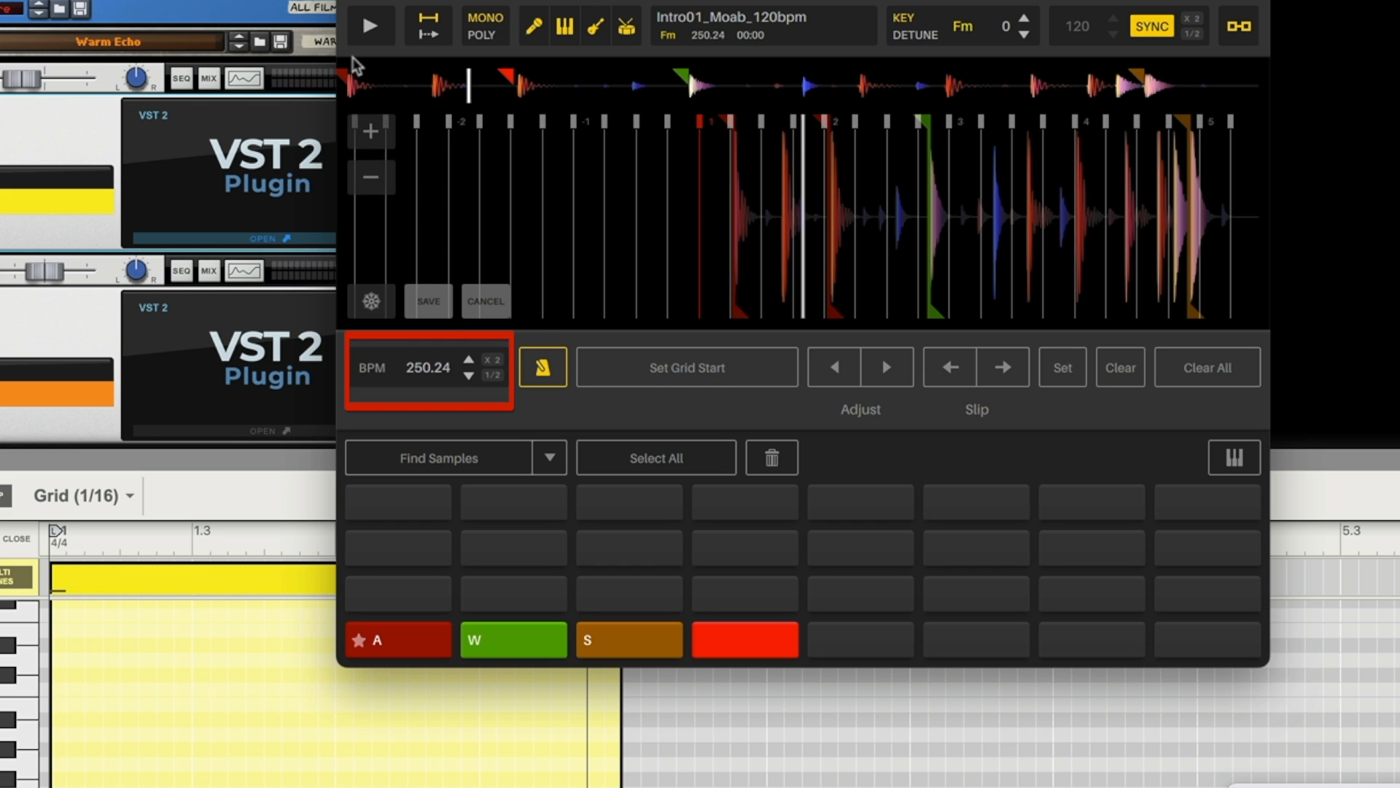
{"action": "left_click", "coordinate": [379, 25]}
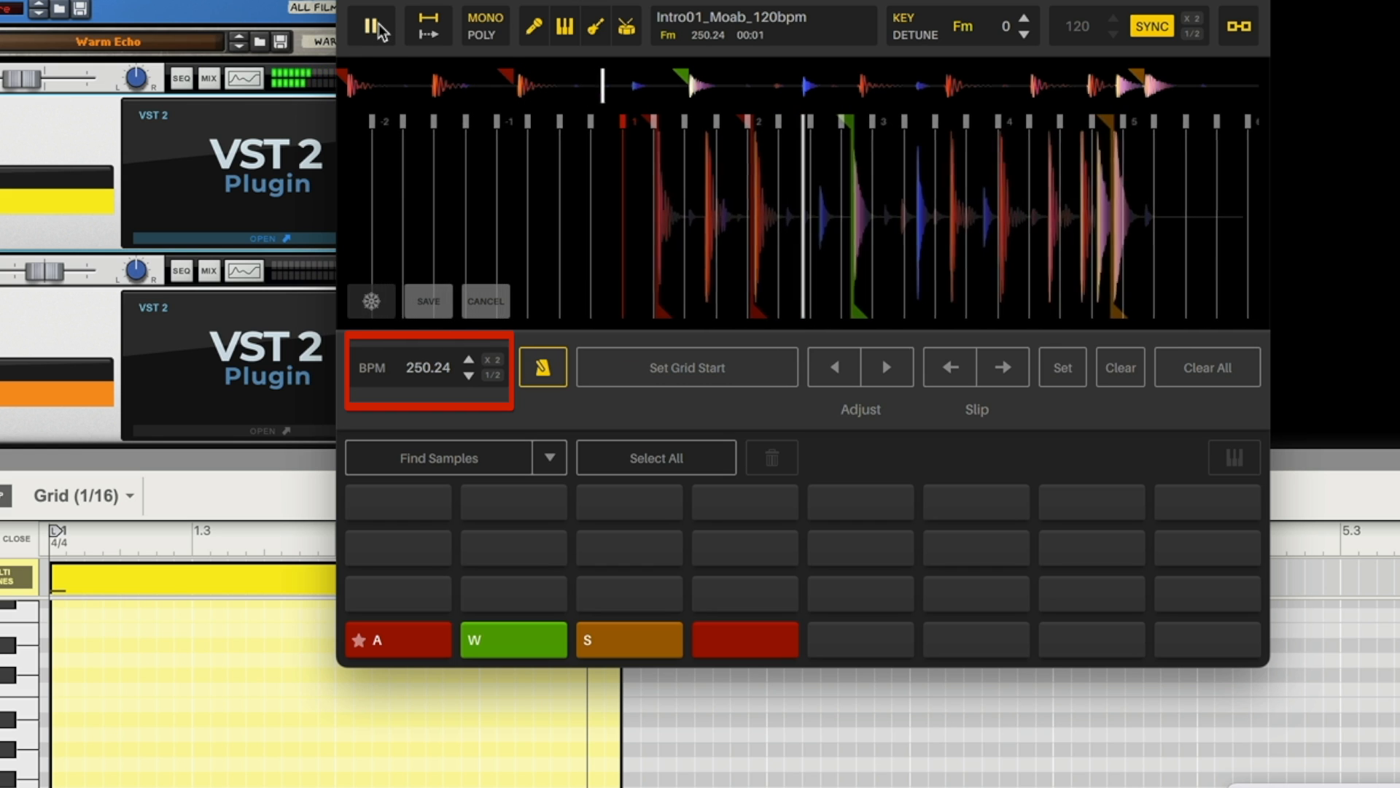
{"action": "left_click", "coordinate": [378, 23]}
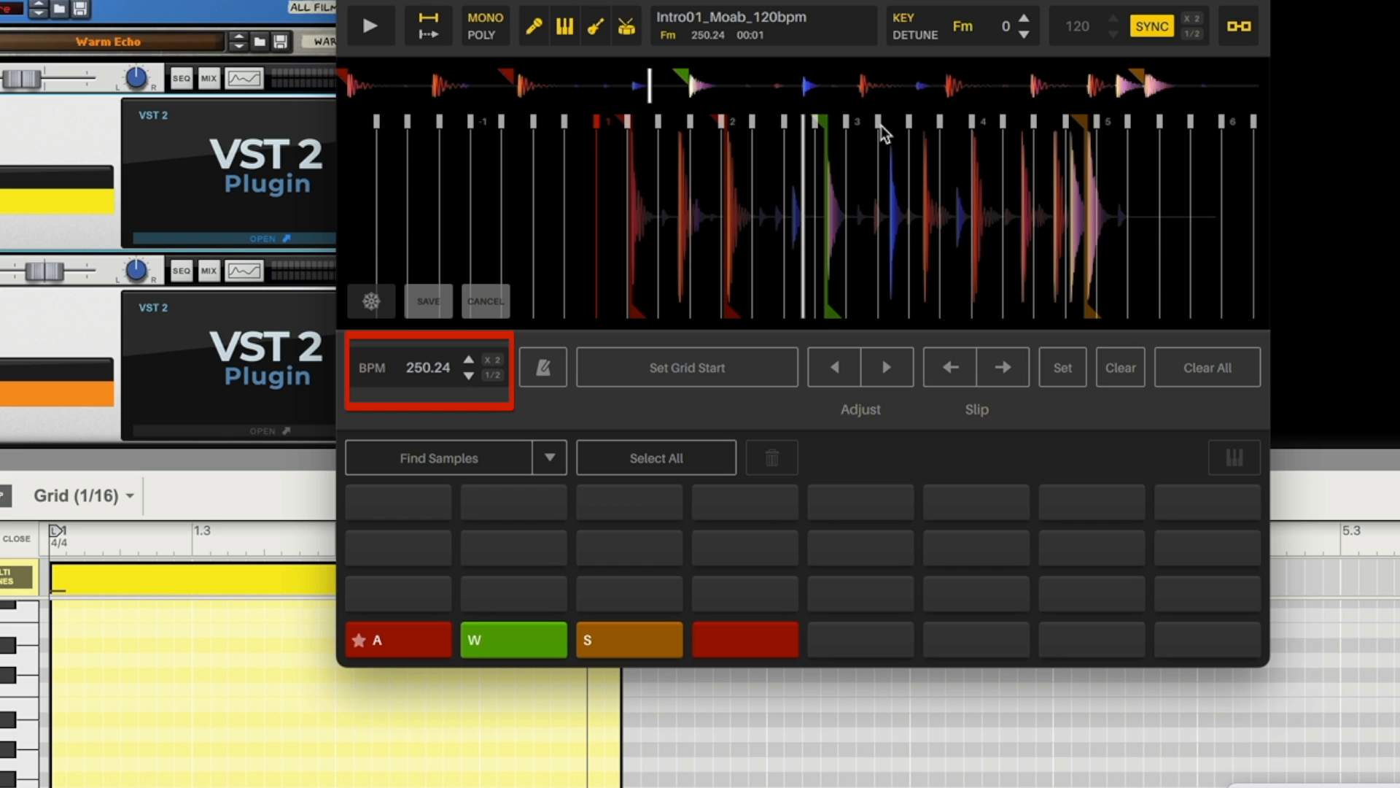
Drag a beat marker later to widen the grid to 86.22 BPM, and play the sample to test it.
{"action": "left_click_drag", "start_coordinate": [881, 126], "coordinate": [1399, 138]}
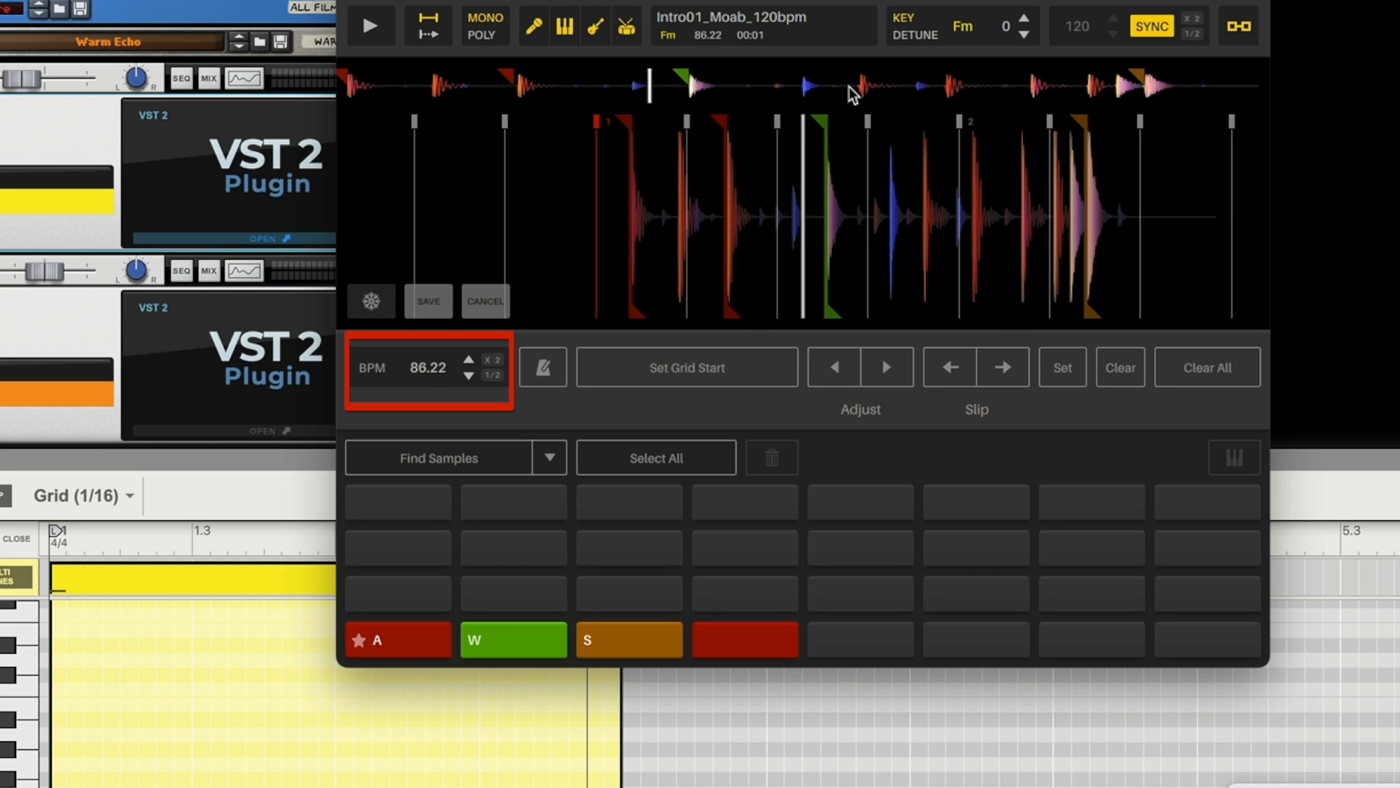
{"action": "left_click", "coordinate": [370, 29]}
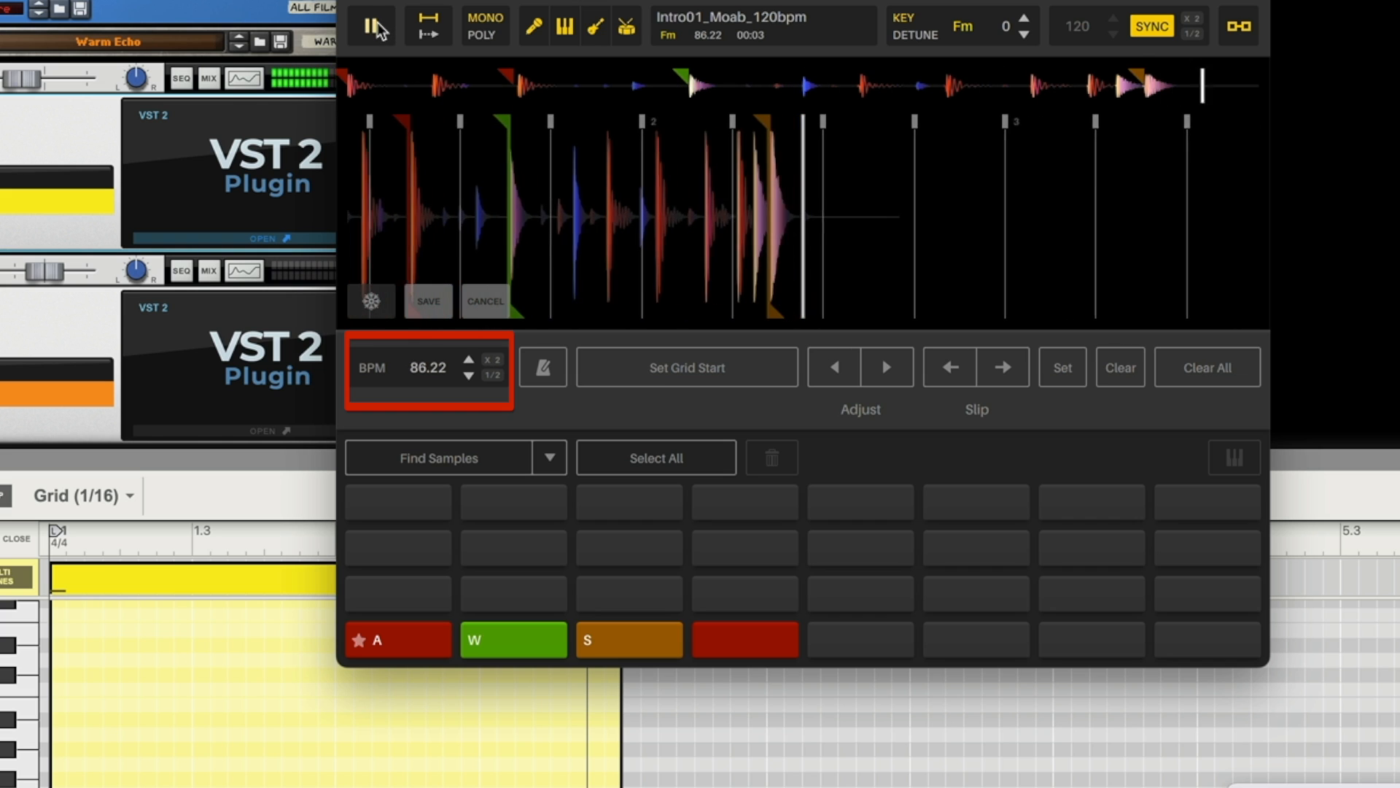
{"action": "left_click", "coordinate": [375, 26]}
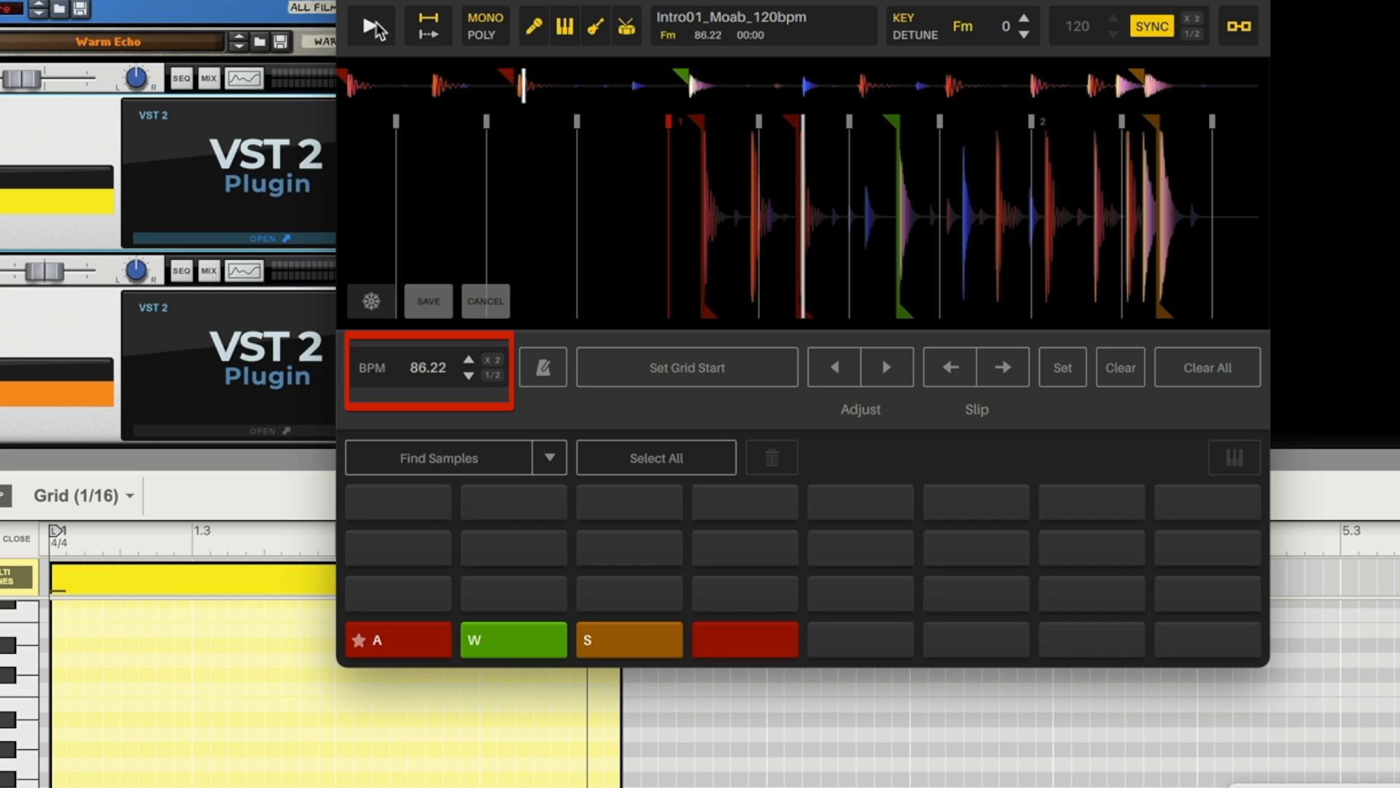
{"action": "left_click", "coordinate": [377, 27]}
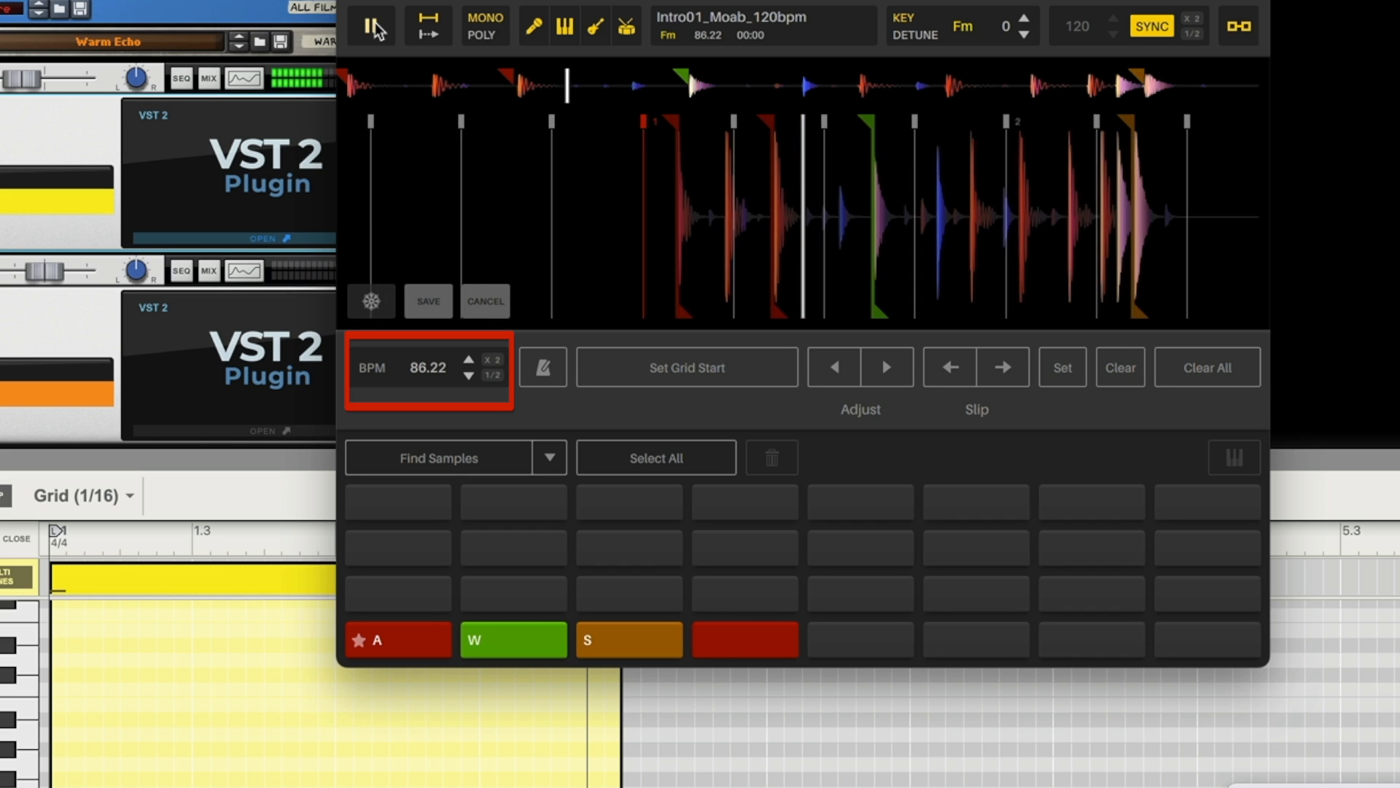
{"action": "left_click", "coordinate": [377, 26]}
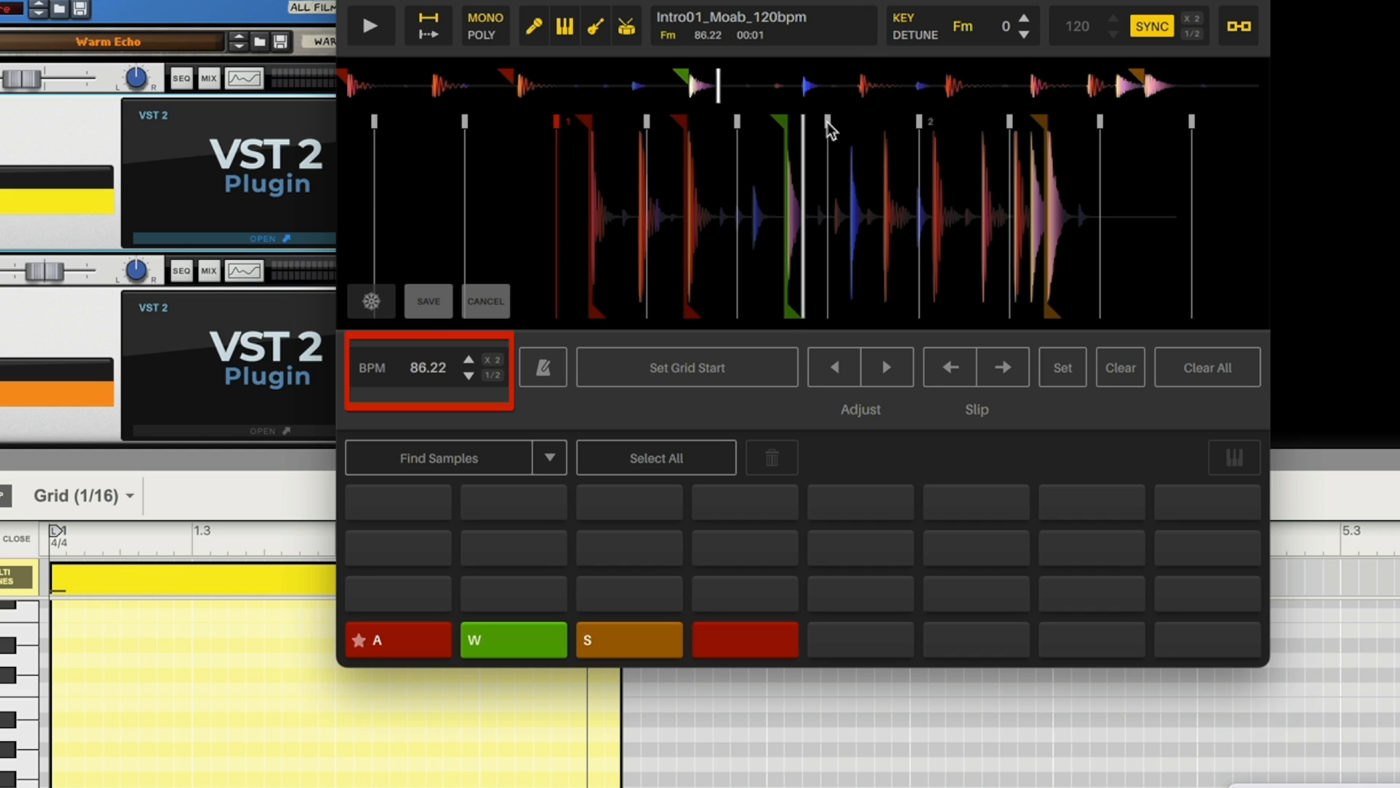
Move a beat marker, then set the grid tempo to exactly 240 BPM and play the sample to test it.
{"action": "left_click_drag", "start_coordinate": [829, 124], "coordinate": [886, 121]}
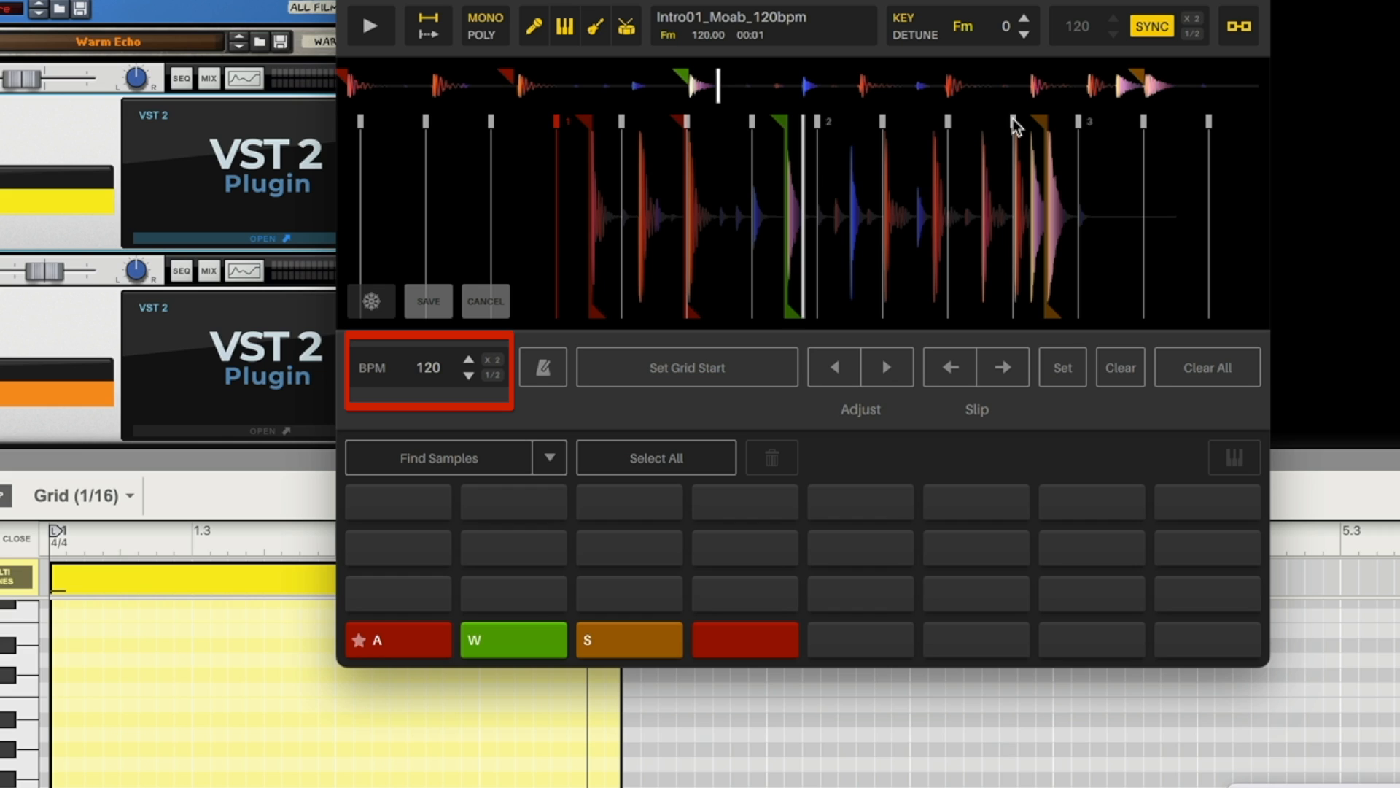
{"action": "double_click", "coordinate": [429, 368]}
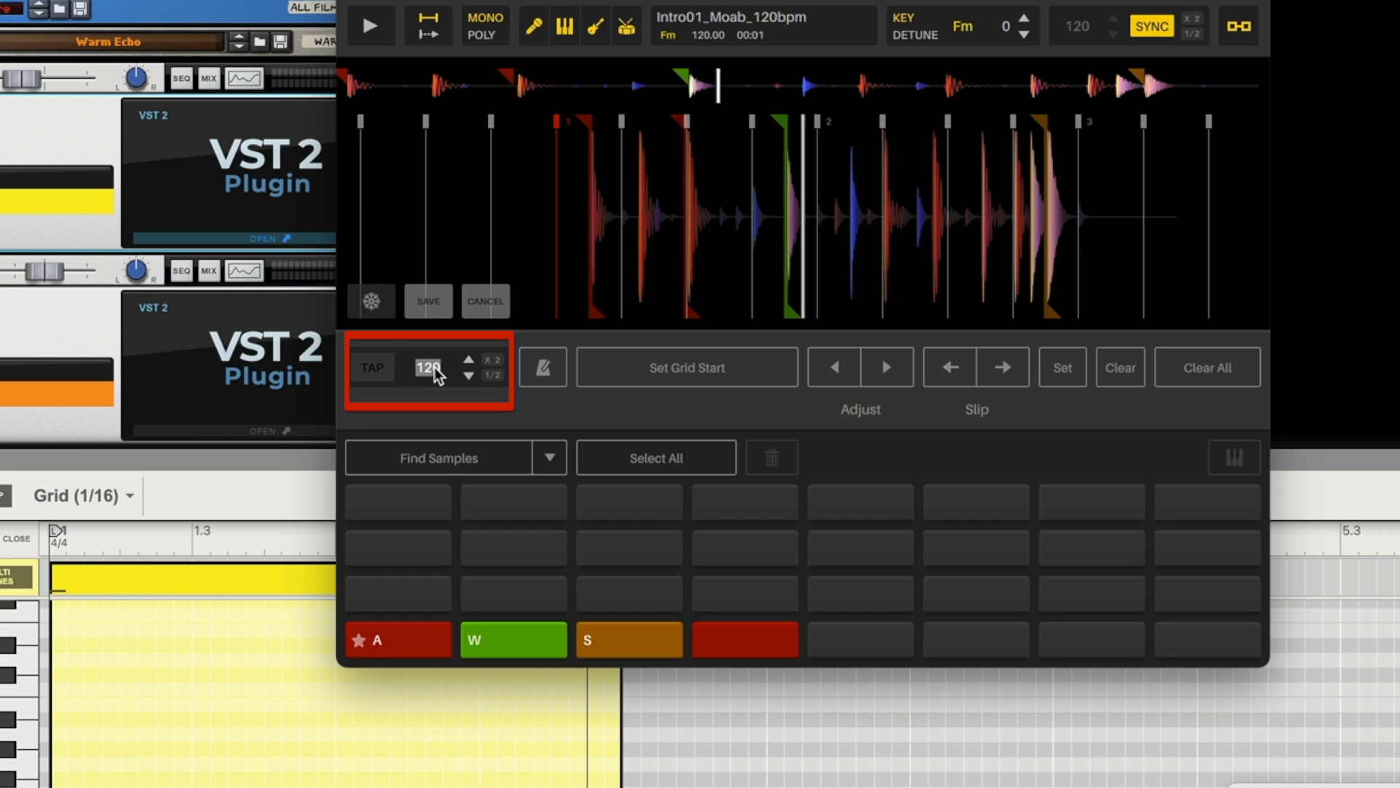
{"action": "type", "text": "240"}
{"action": "key", "text": "Return"}
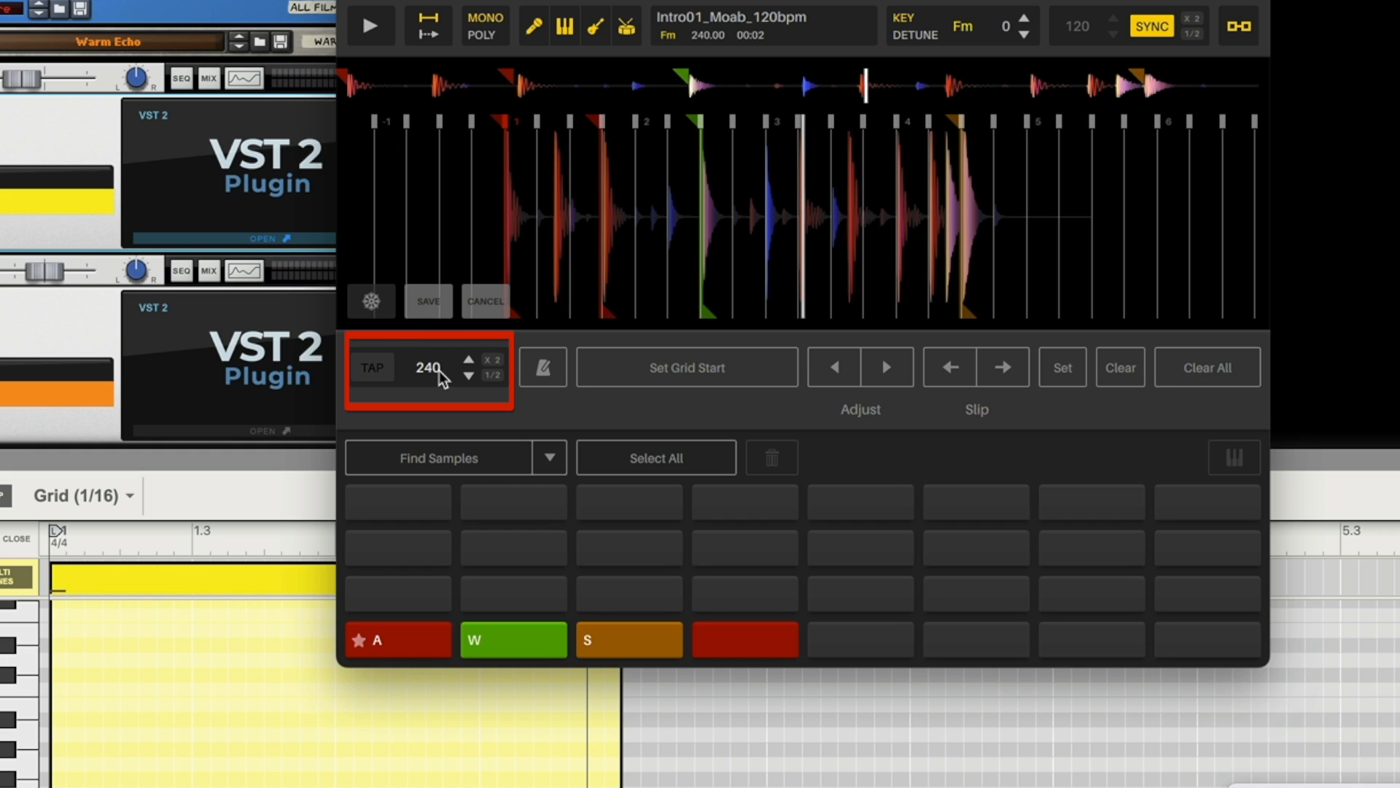
{"action": "mouse_move", "coordinate": [409, 196]}
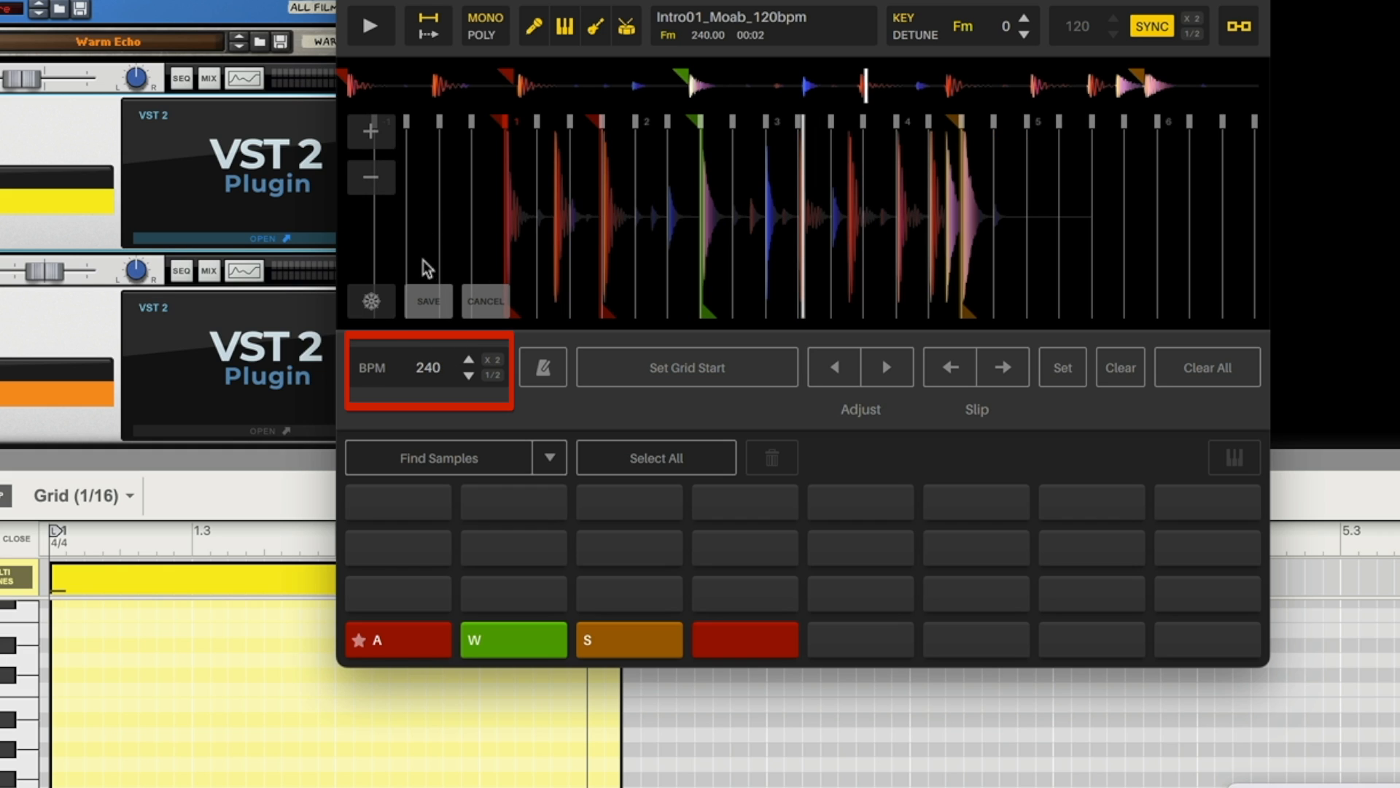
{"action": "left_click", "coordinate": [354, 30]}
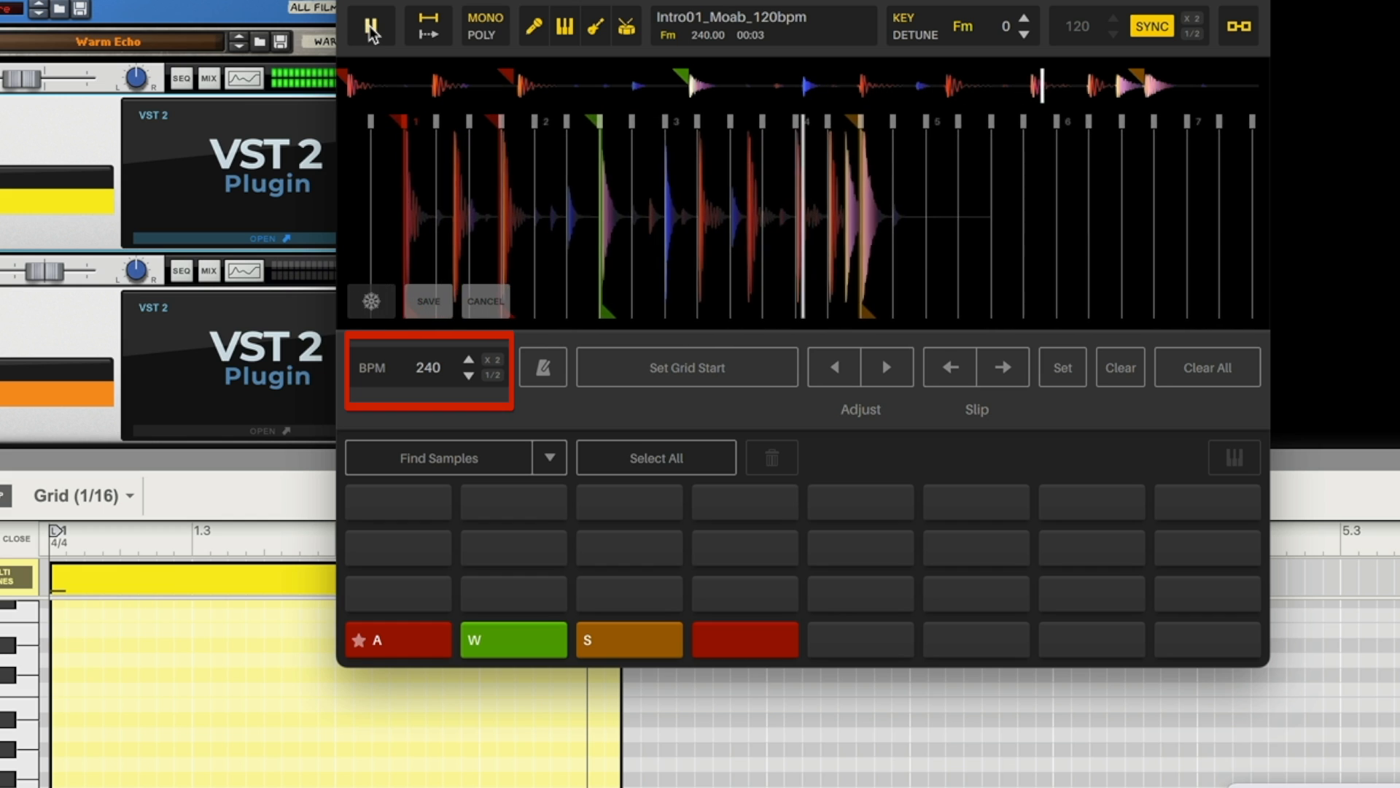
{"action": "left_click", "coordinate": [375, 27]}
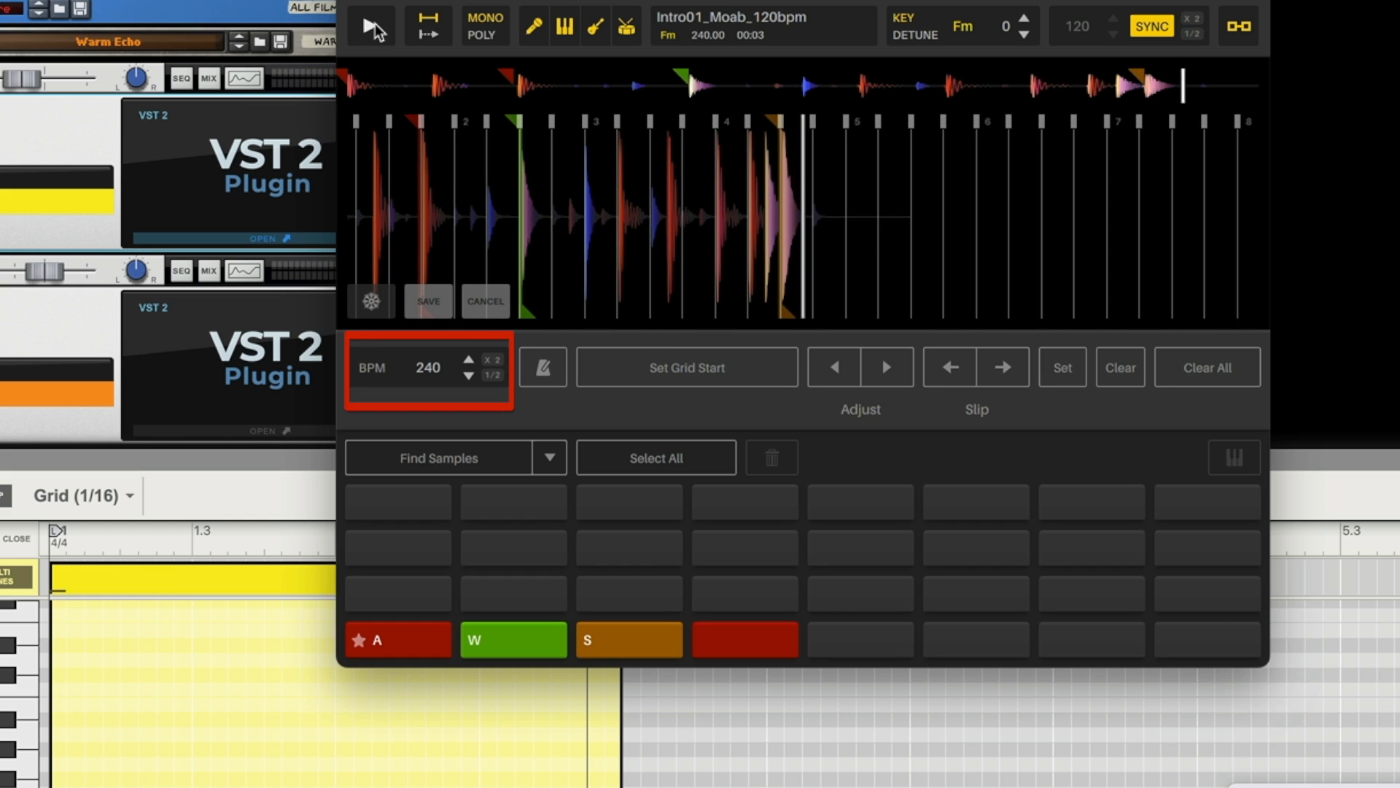
{"action": "mouse_move", "coordinate": [598, 145]}
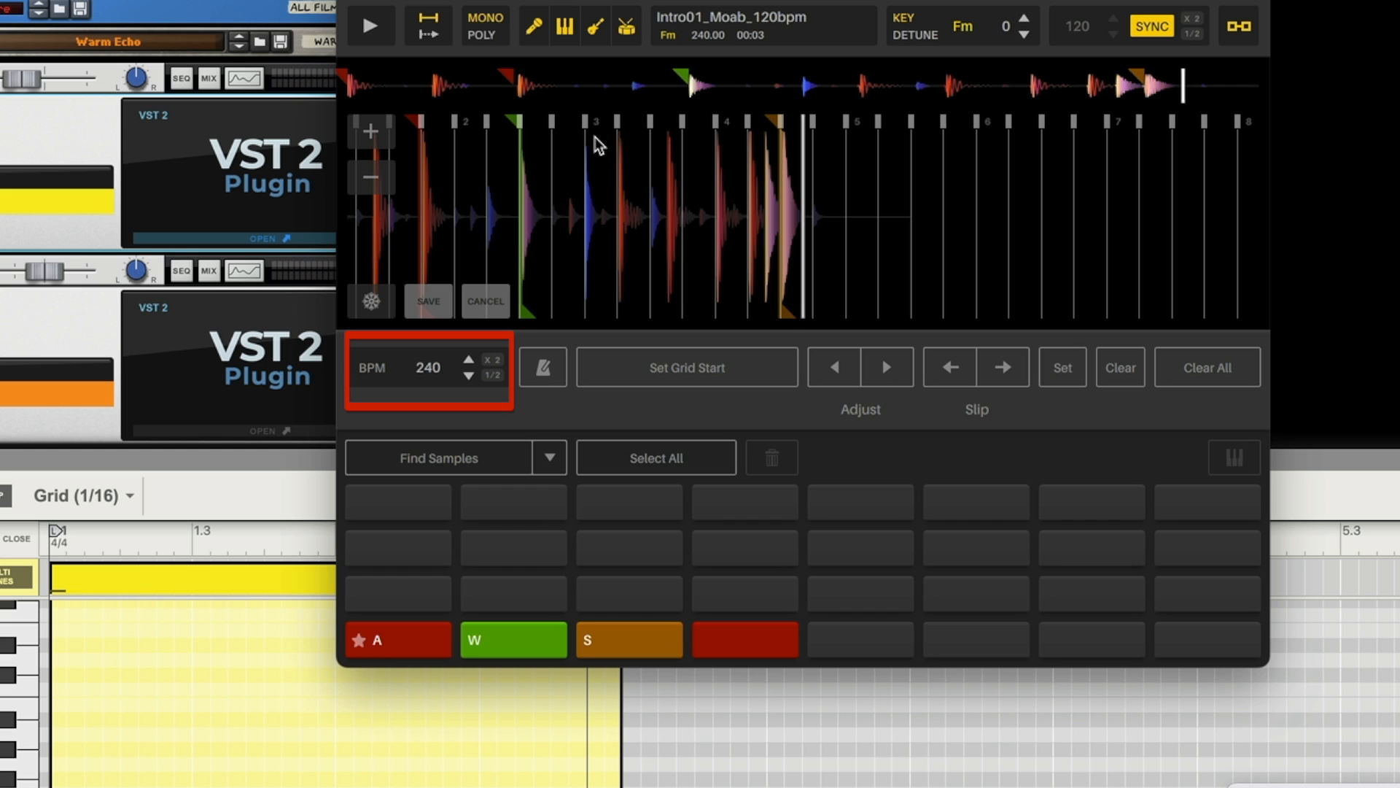
Set the sample's grid tempo to 120 BPM.
{"action": "double_click", "coordinate": [431, 372]}
{"action": "type", "text": "120"}
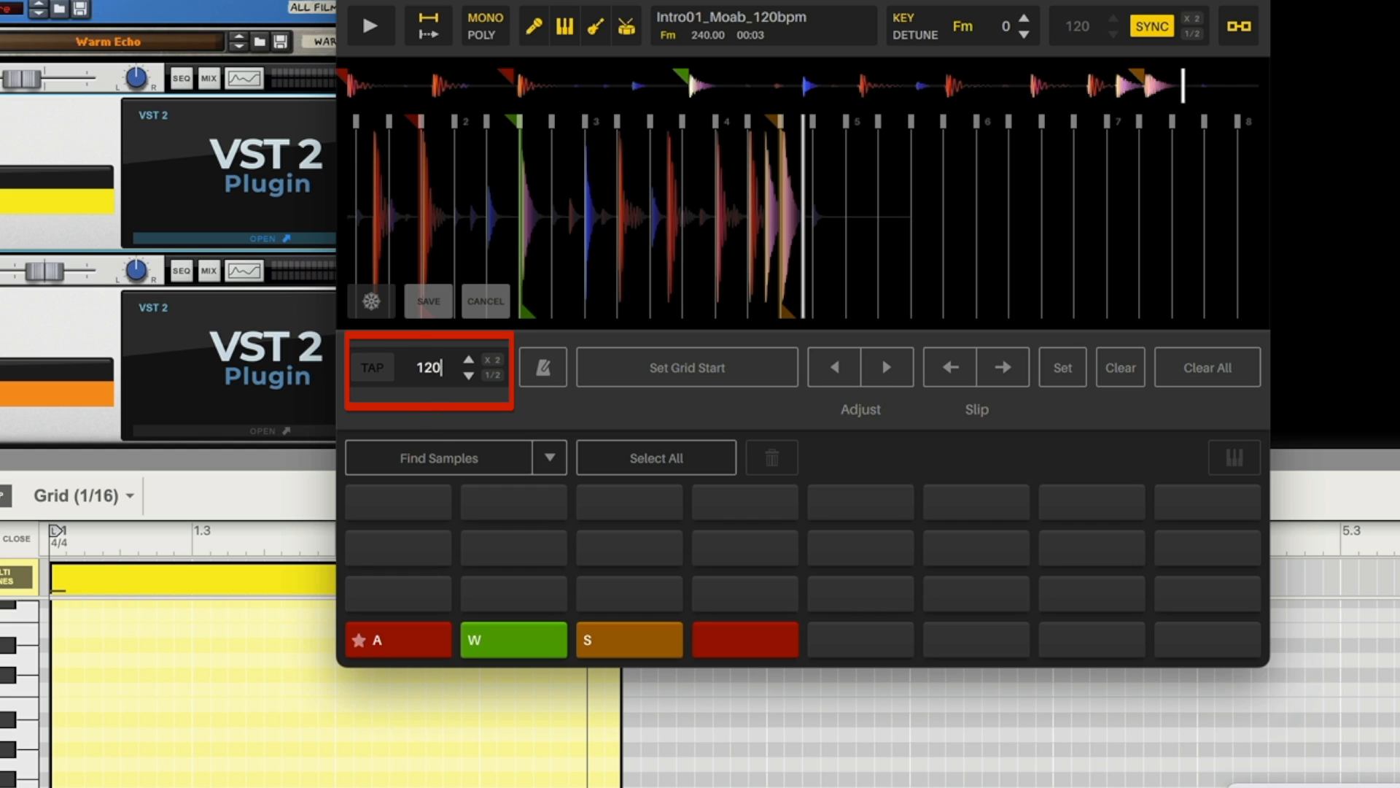
{"action": "key", "text": "Return"}
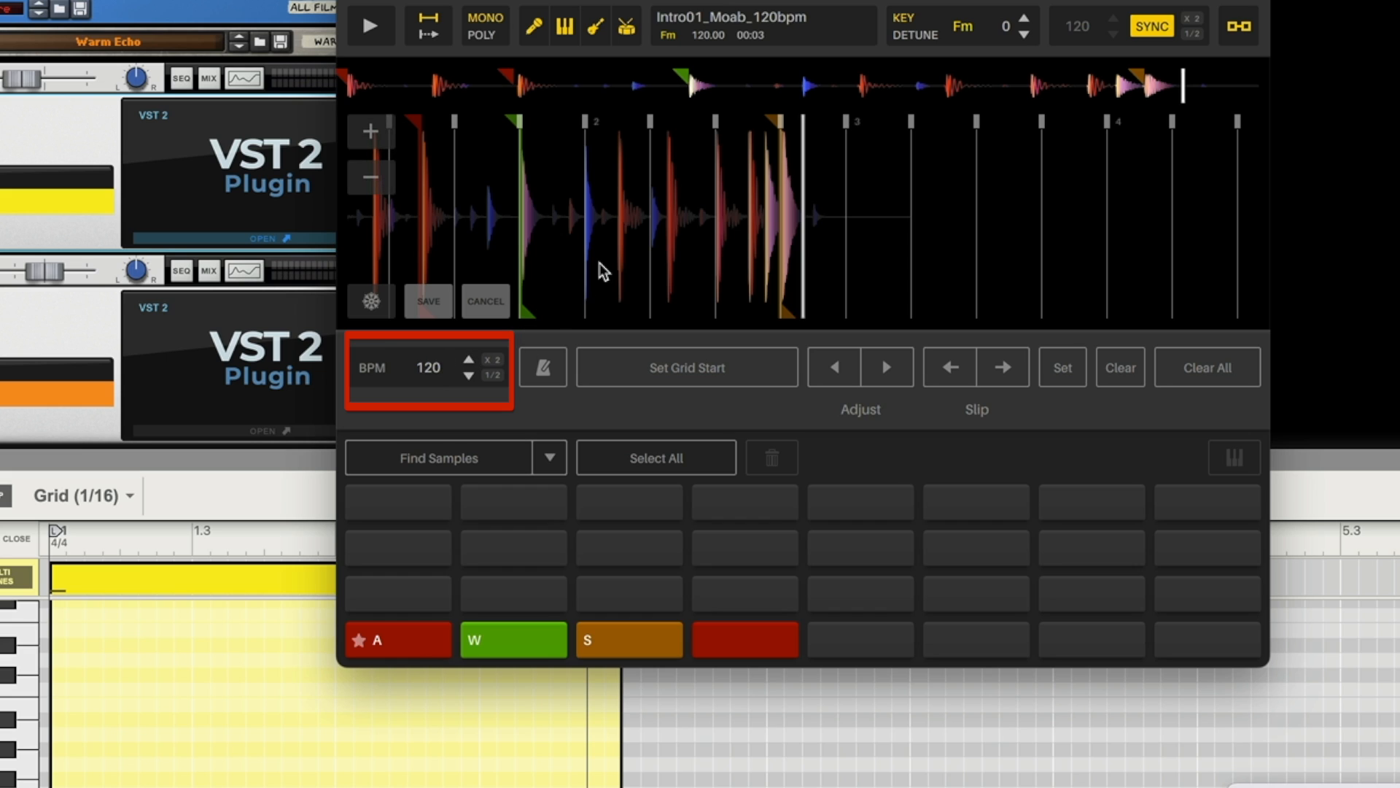
Place the playhead at the sample's start, set the grid tempo to 60 BPM and play the sample.
{"action": "left_click", "coordinate": [345, 85]}
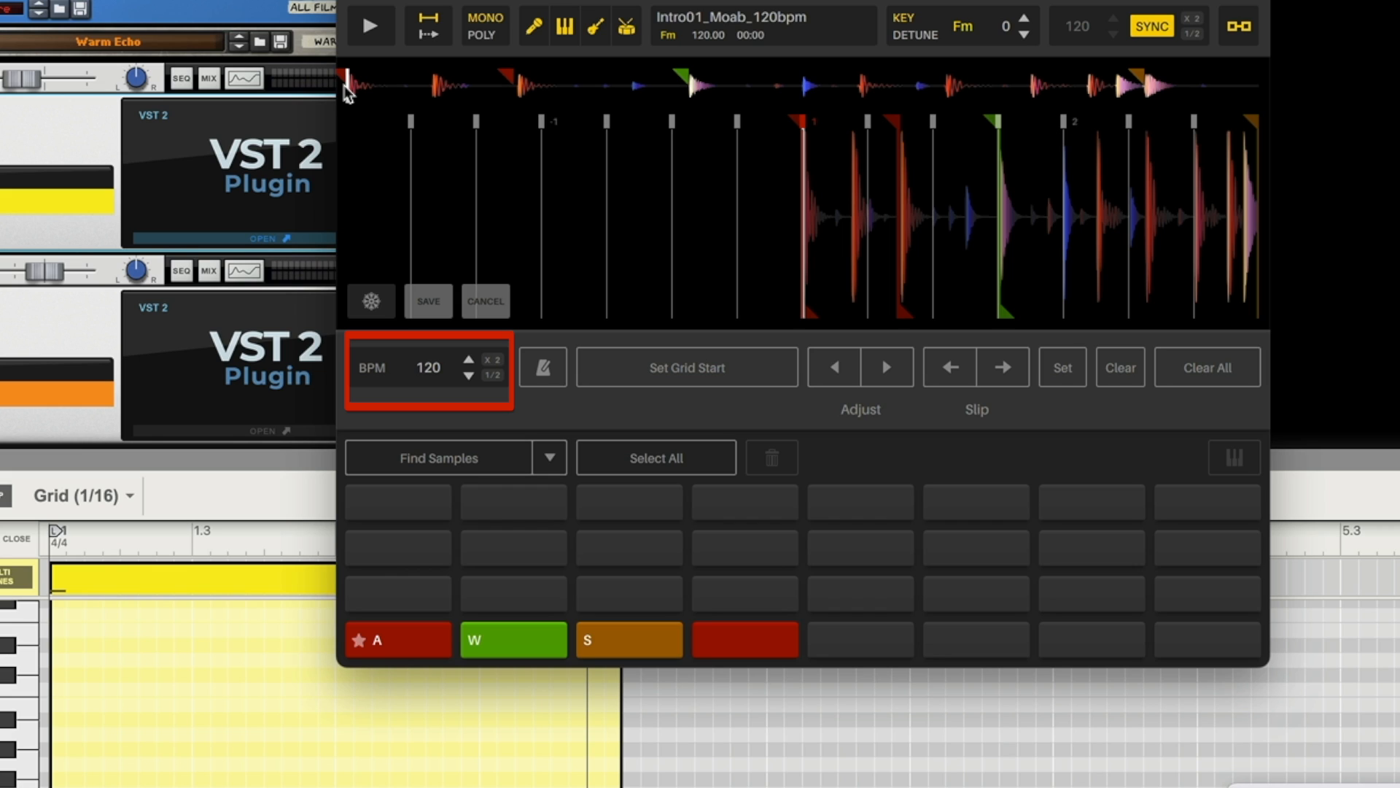
{"action": "double_click", "coordinate": [433, 370]}
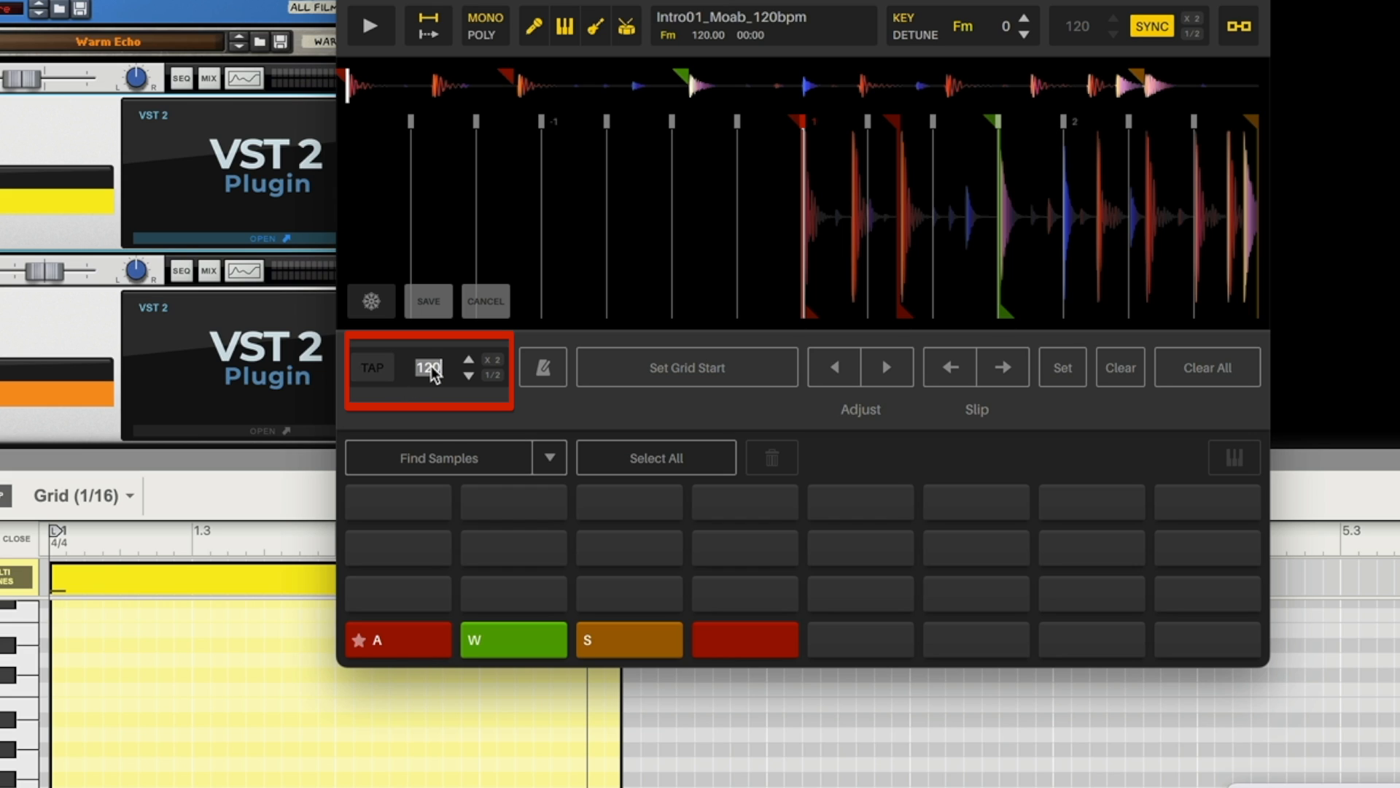
{"action": "type", "text": "60"}
{"action": "key", "text": "Return"}
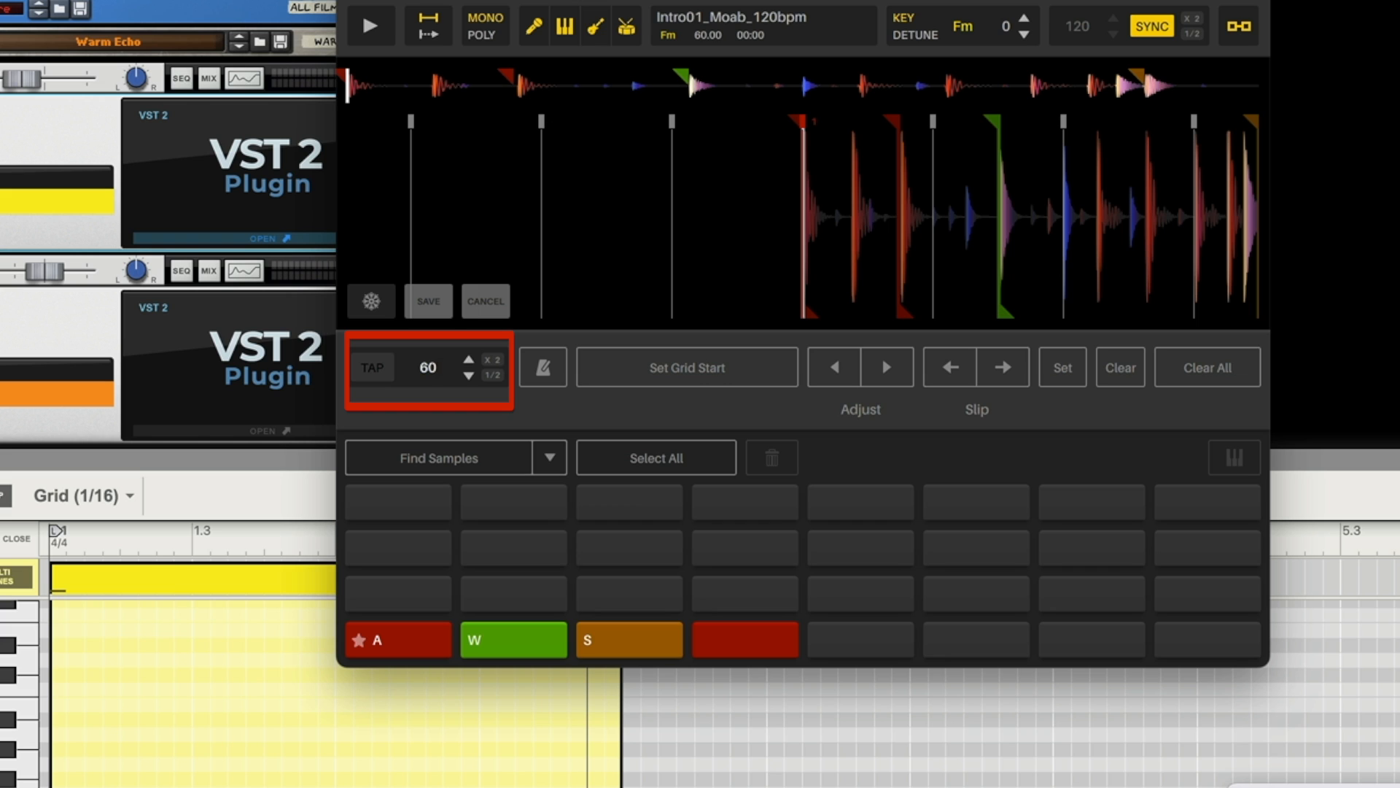
{"action": "left_click", "coordinate": [362, 33]}
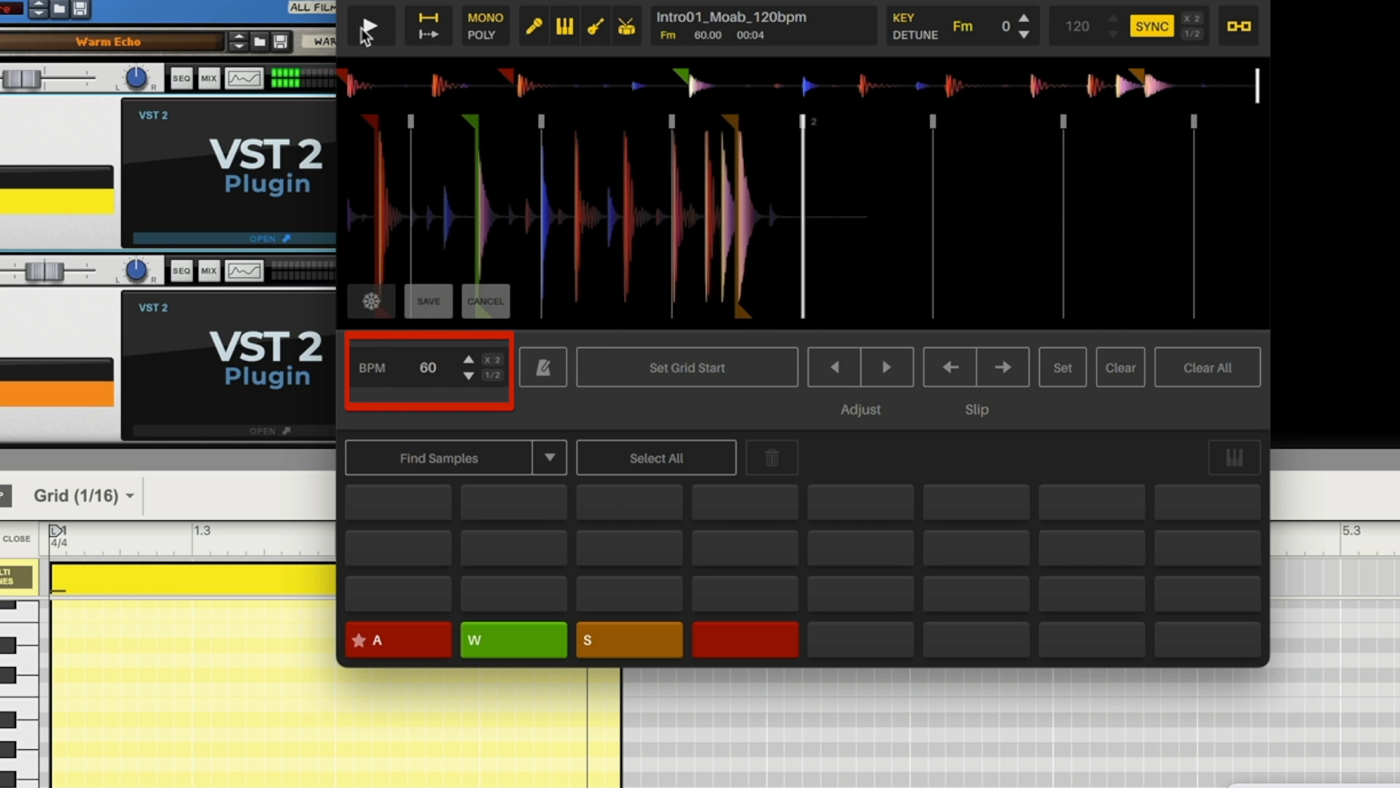
{"action": "left_click", "coordinate": [362, 33]}
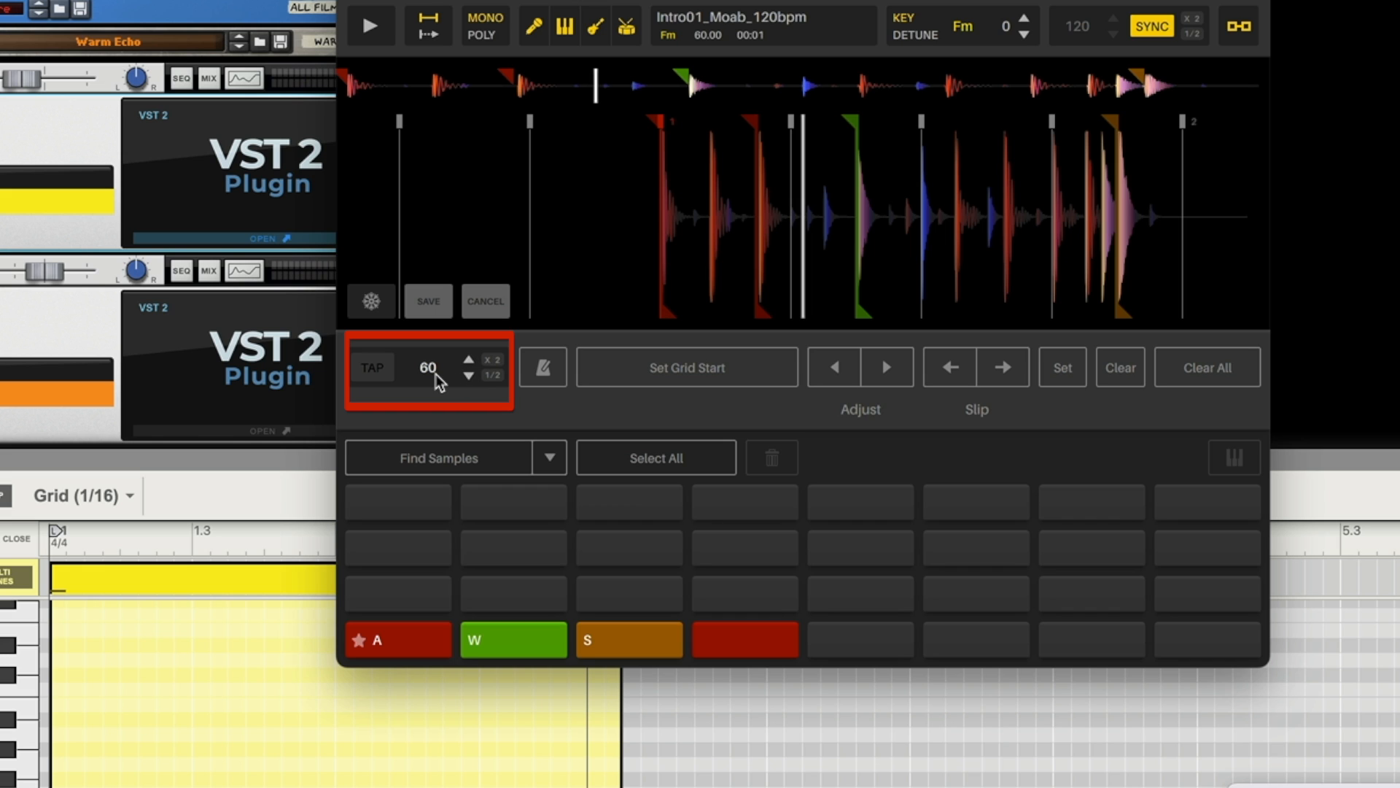
{"action": "left_click", "coordinate": [369, 29]}
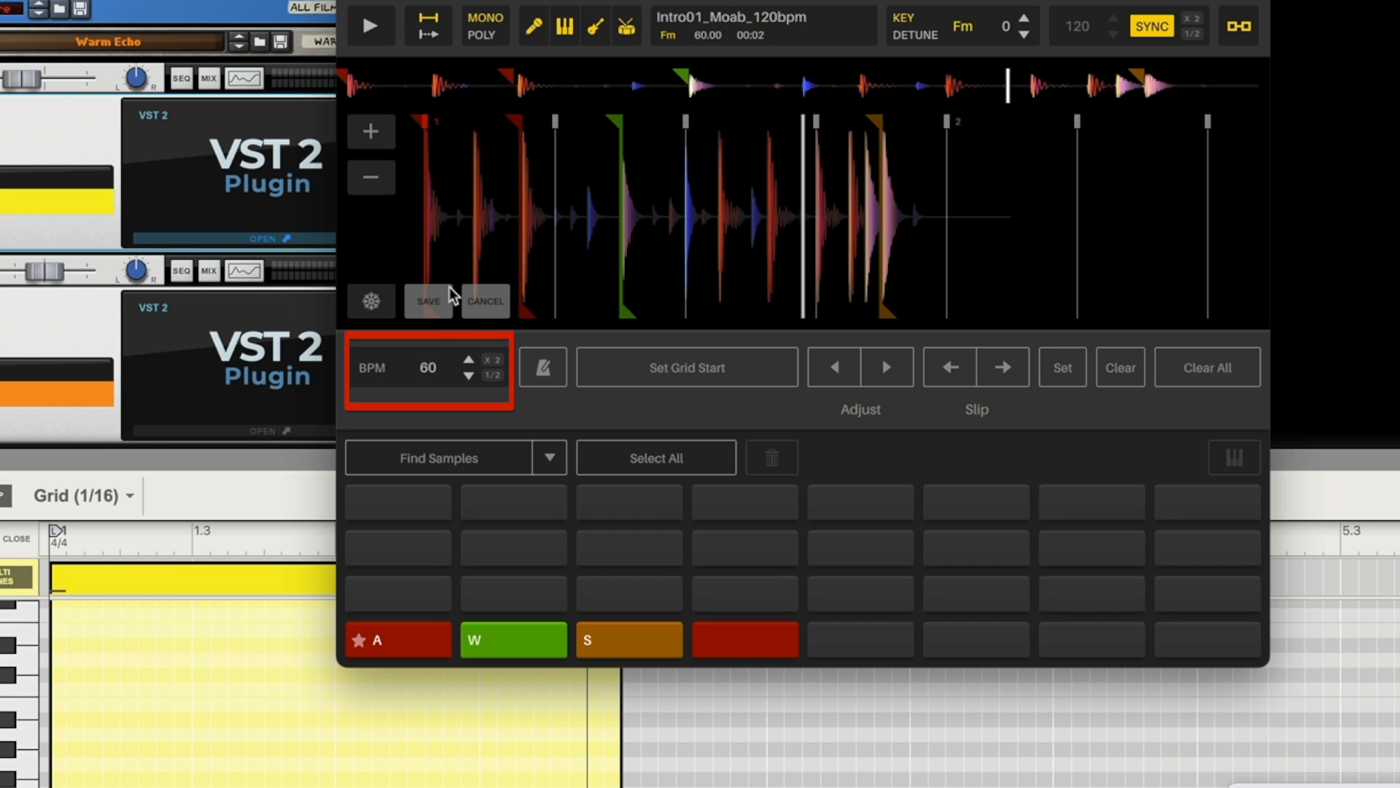
Raise the grid tempo from 60 to 240 BPM and play the sample for comparison.
{"action": "double_click", "coordinate": [430, 374]}
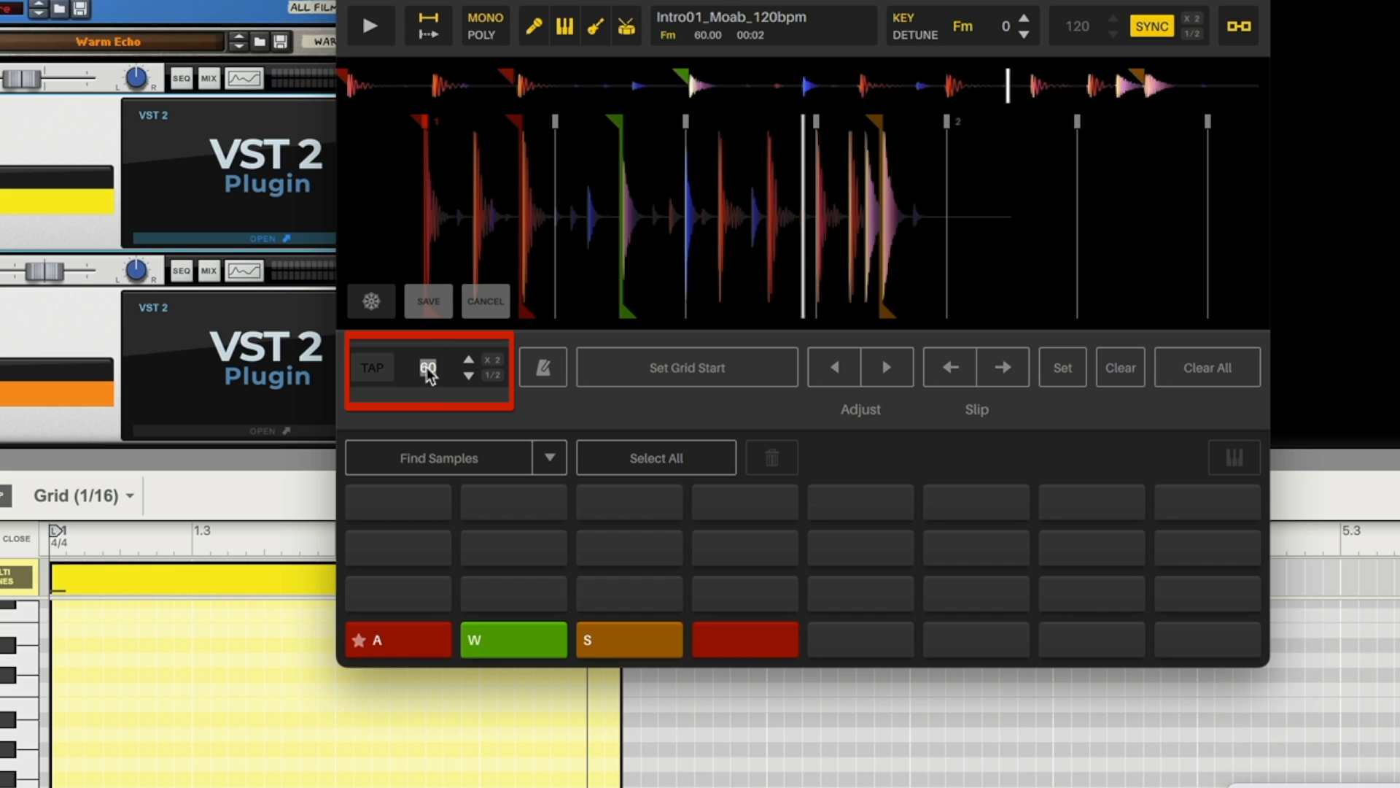
{"action": "type", "text": "240"}
{"action": "left_click", "coordinate": [369, 33]}
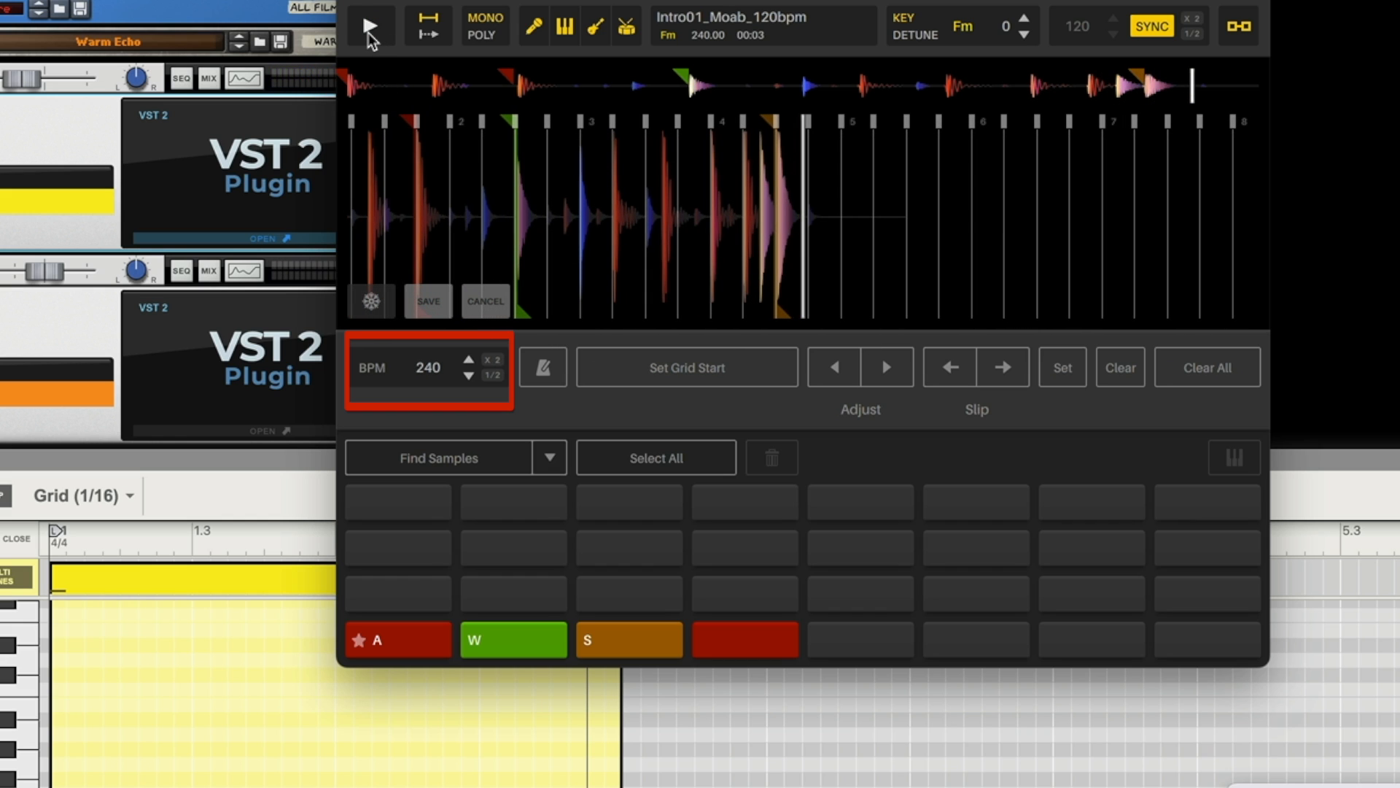
Set the grid tempo to 60 BPM, then return it to 240 BPM to compare the beat marker spacing.
{"action": "double_click", "coordinate": [431, 371]}
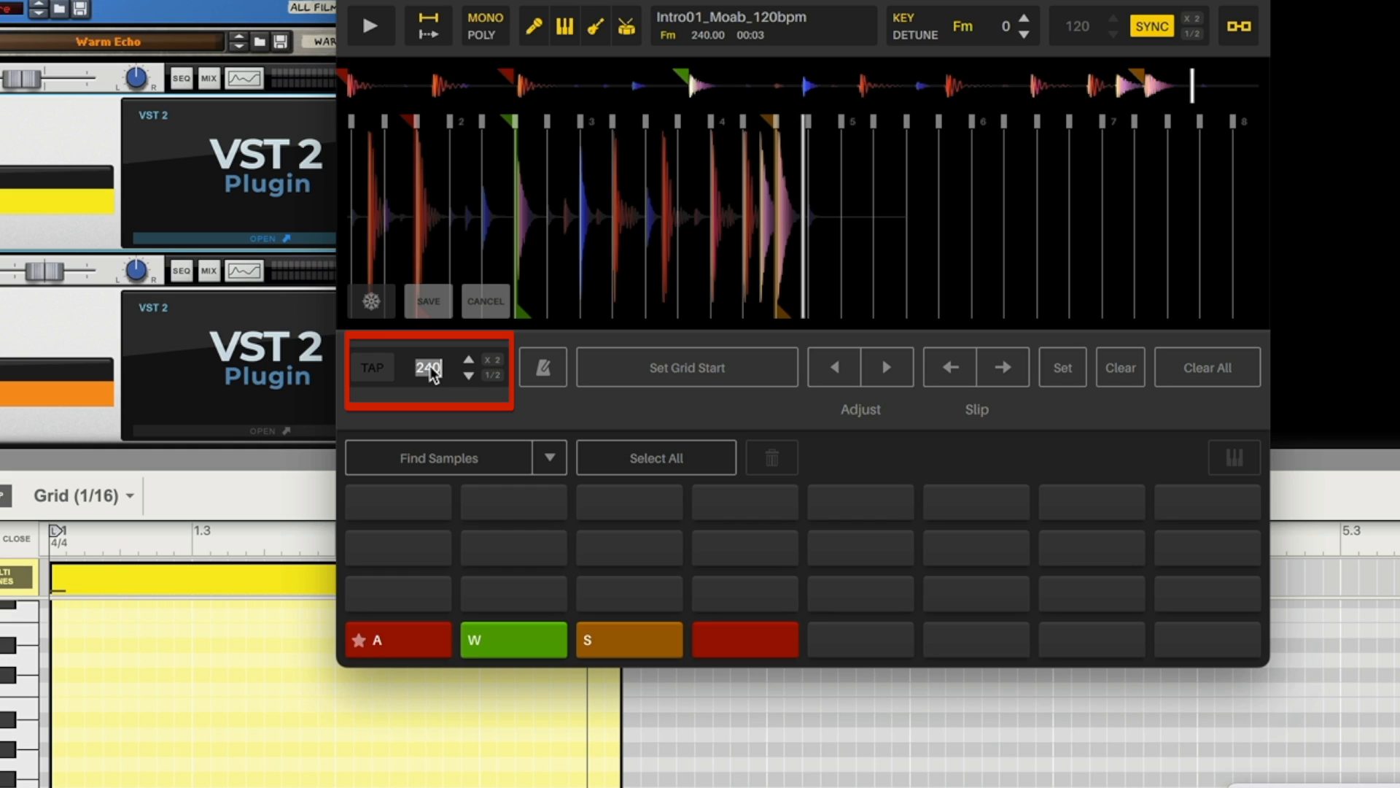
{"action": "type", "text": "60"}
{"action": "key", "text": "Return"}
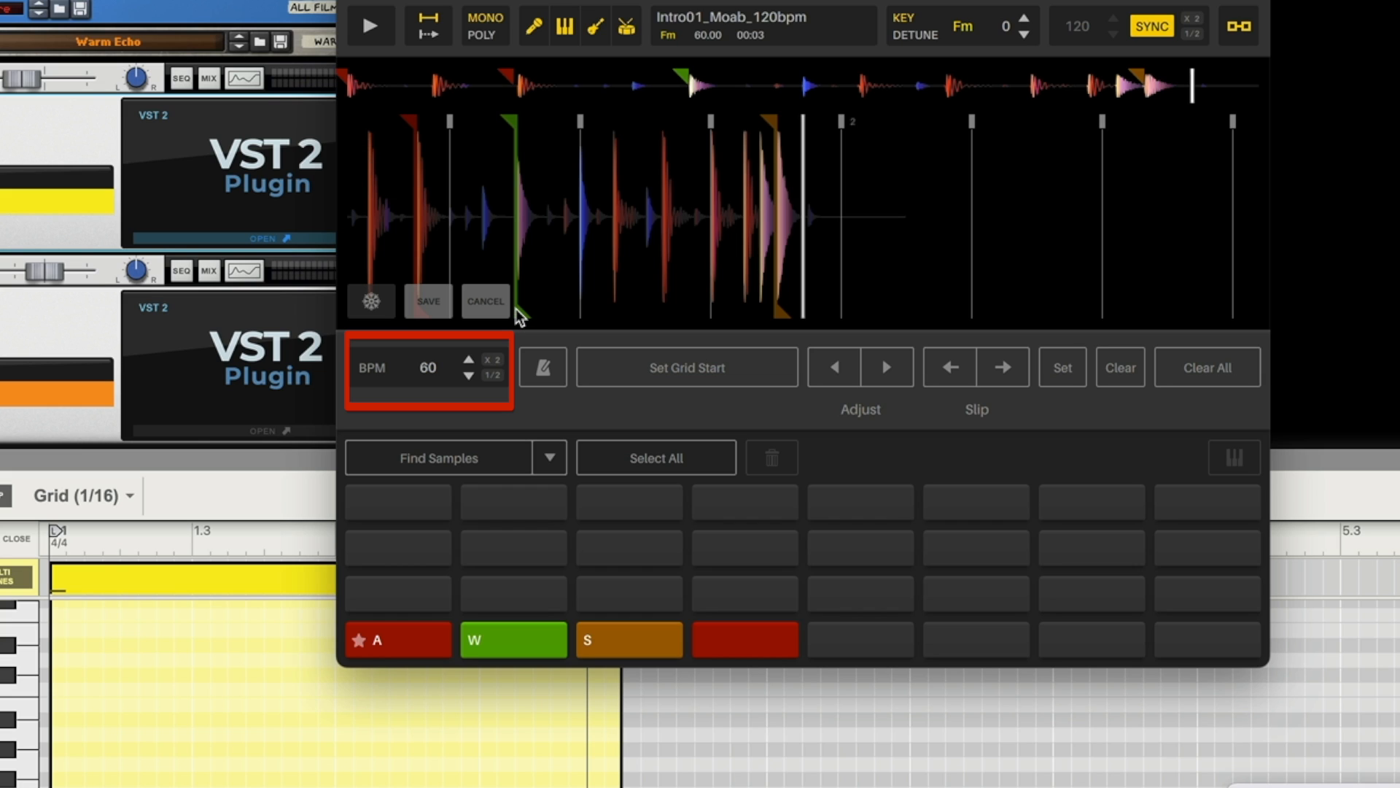
{"action": "double_click", "coordinate": [430, 368]}
{"action": "type", "text": "240"}
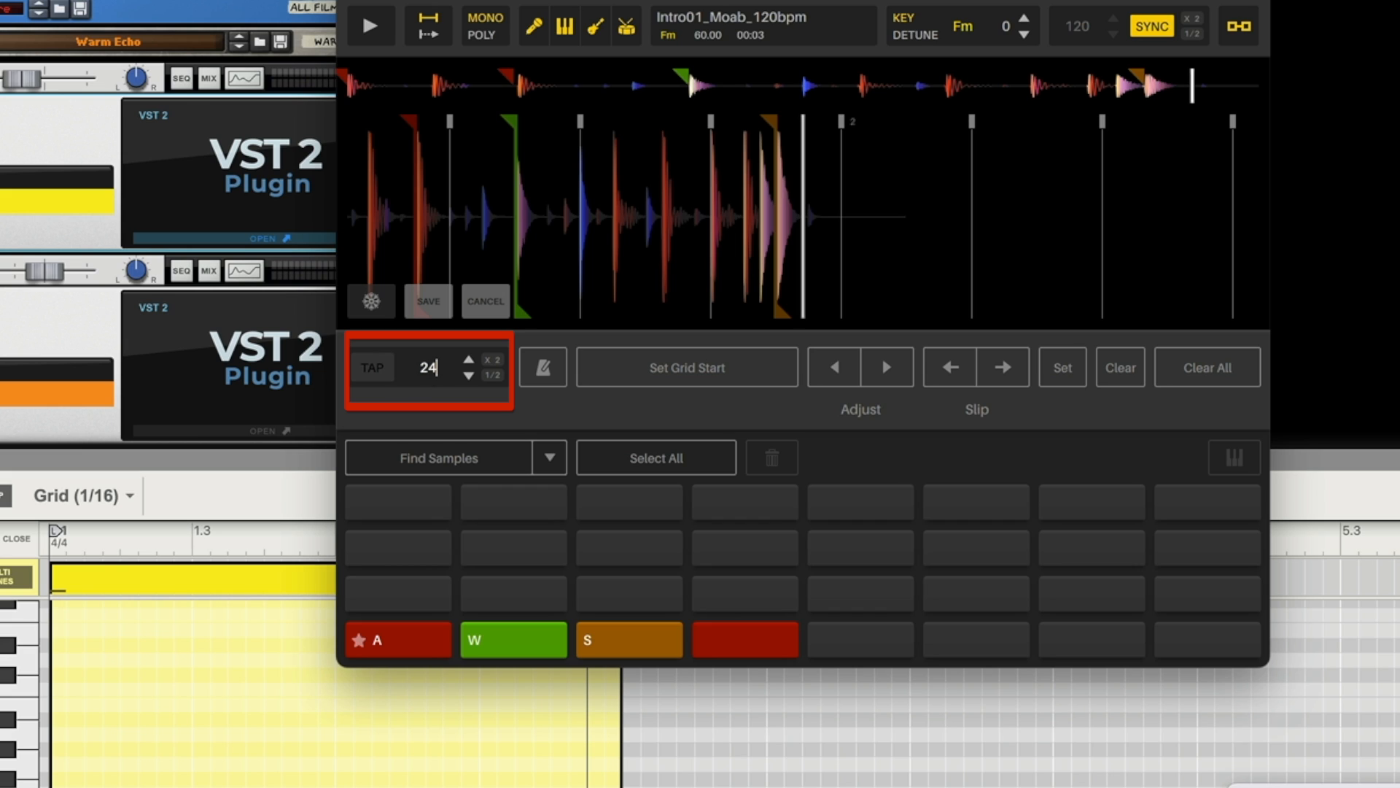
{"action": "key", "text": "Return"}
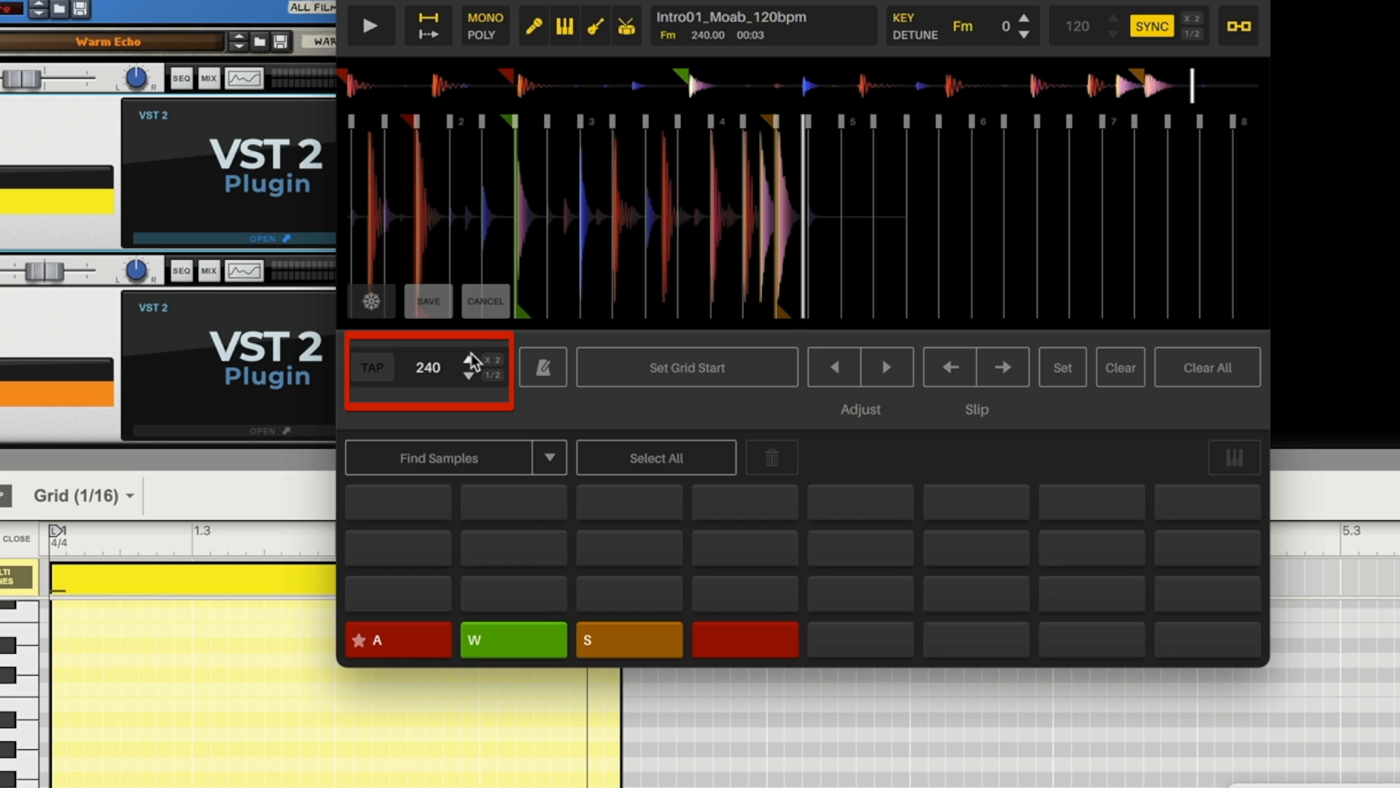
Set the grid tempo to 120 BPM, then to 240 BPM, to compare the two grids.
{"action": "double_click", "coordinate": [434, 368]}
{"action": "type", "text": "120"}
{"action": "key", "text": "Return"}
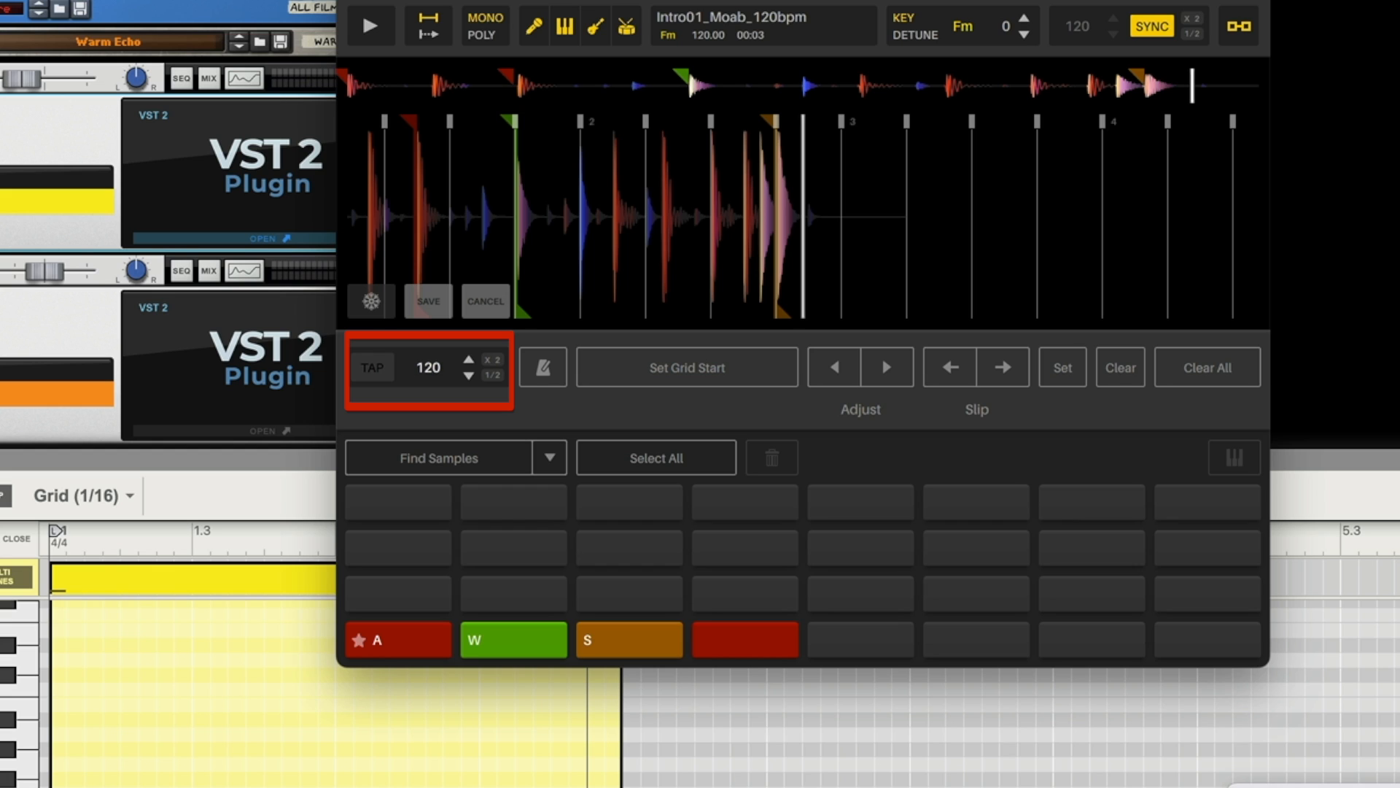
{"action": "double_click", "coordinate": [429, 368]}
{"action": "type", "text": "240"}
{"action": "key", "text": "Return"}
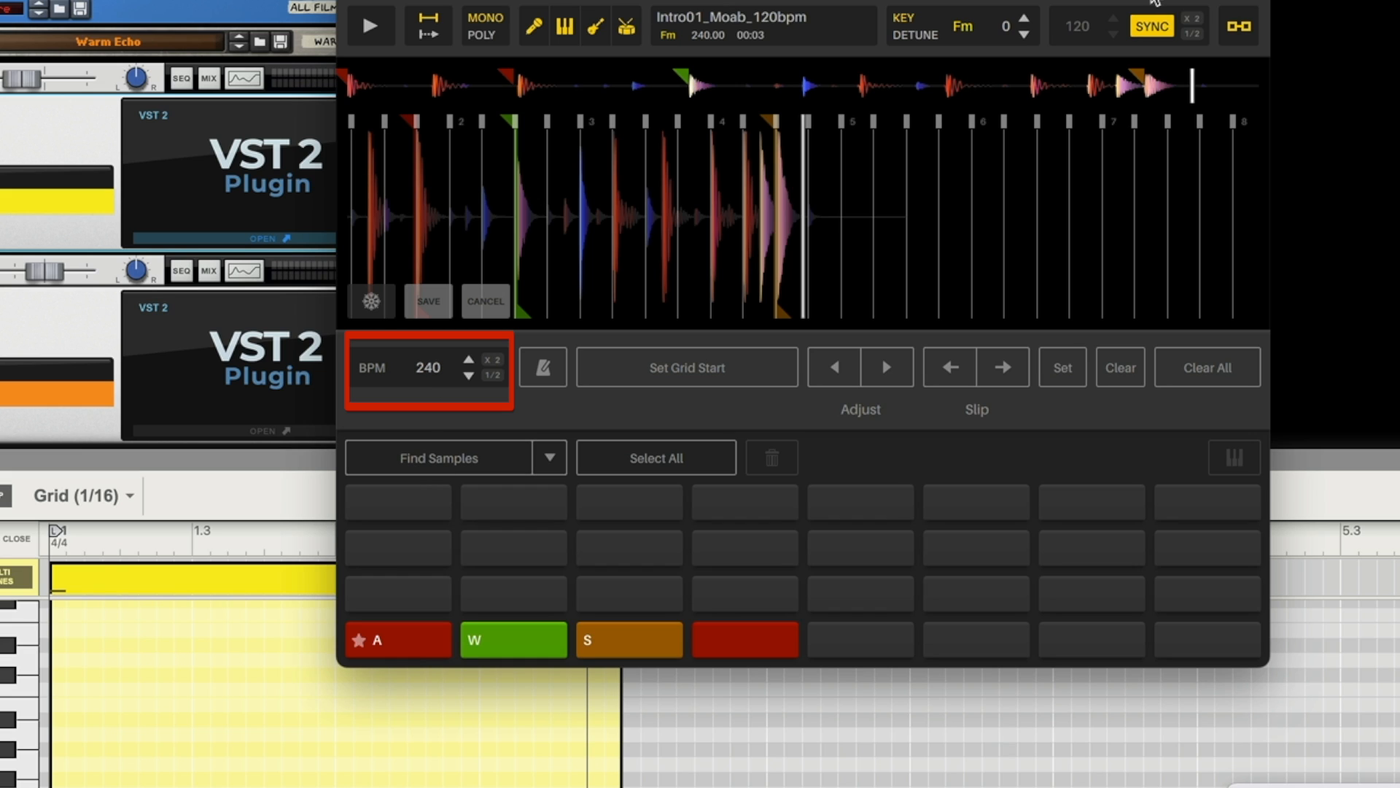
Set the grid tempo to 120 BPM, then switch Sync off and back on.
{"action": "left_click", "coordinate": [434, 369]}
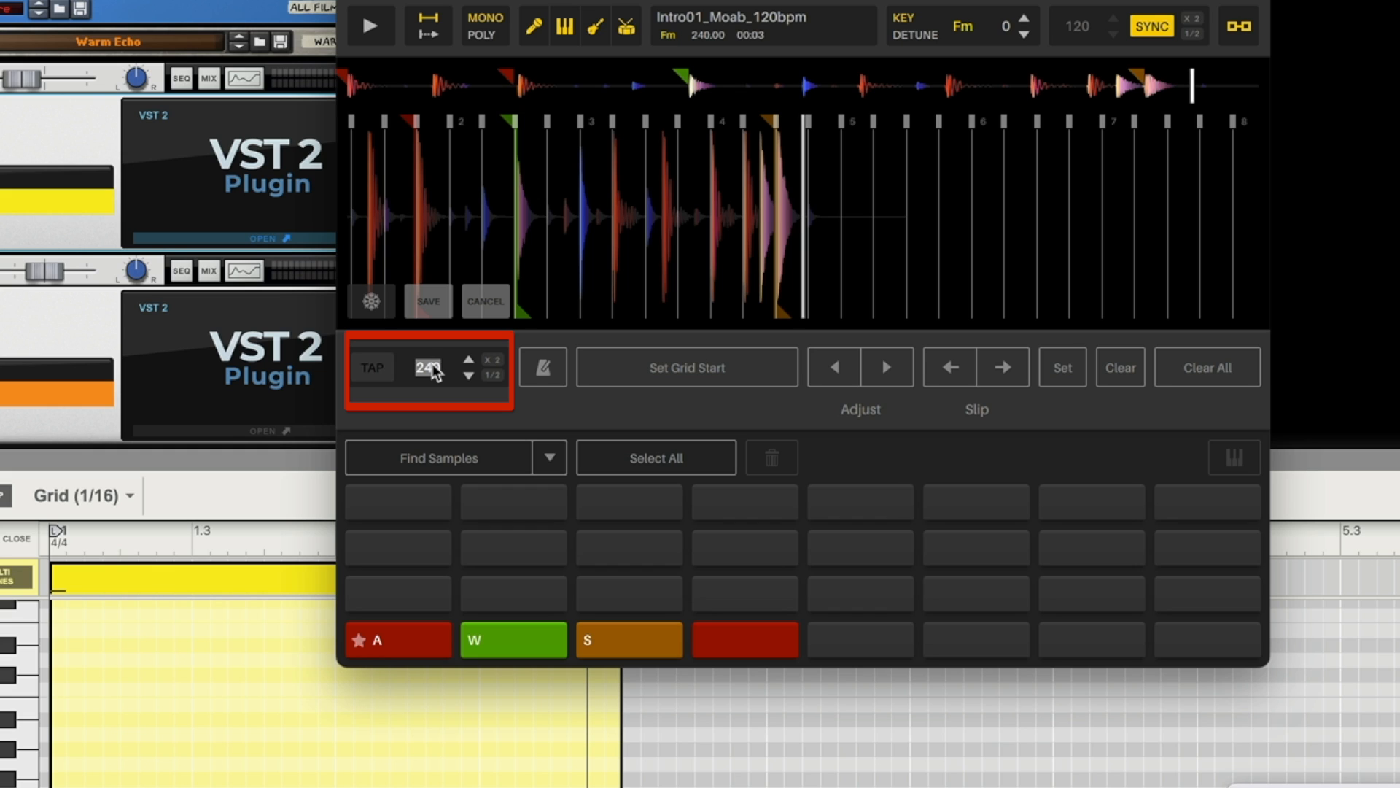
{"action": "type", "text": "120"}
{"action": "key", "text": "Return"}
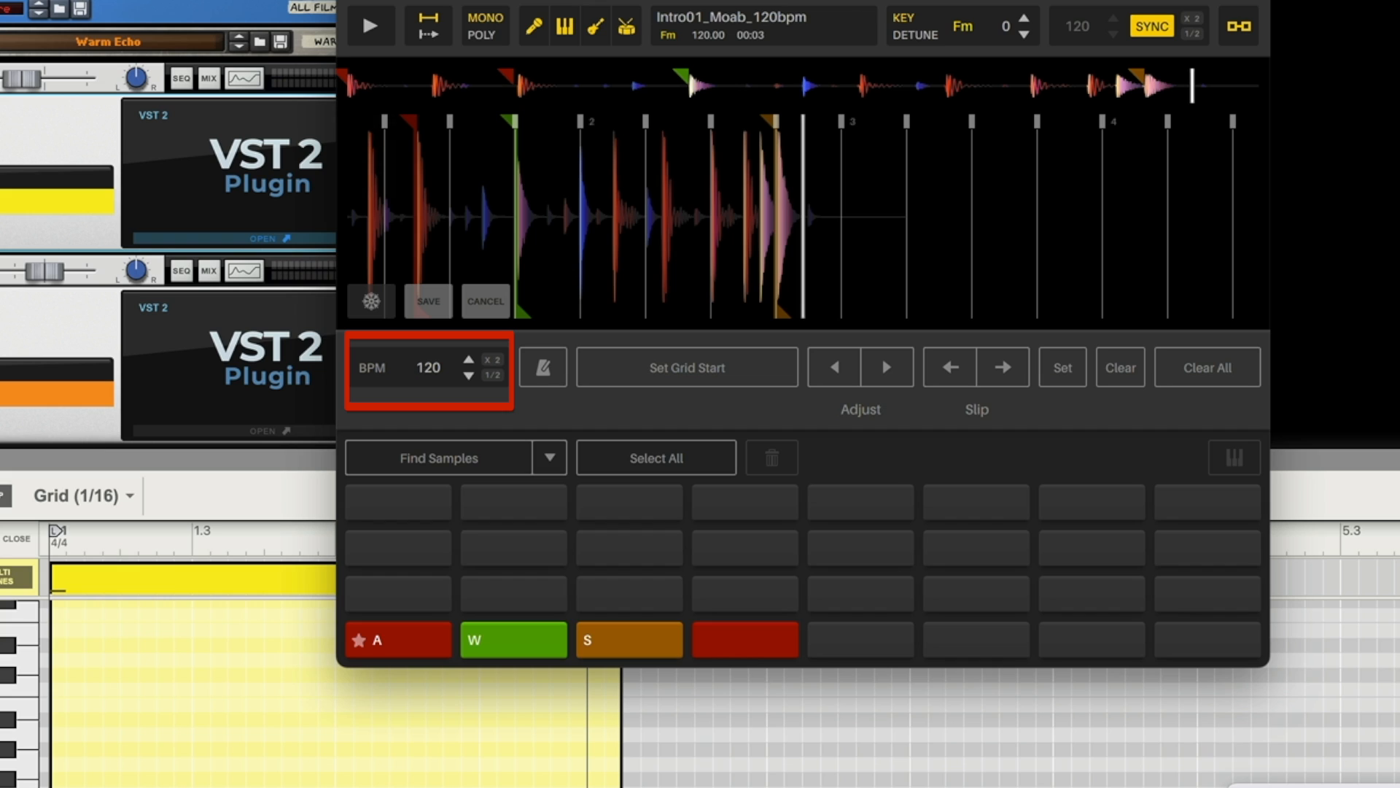
{"action": "left_click", "coordinate": [1146, 24]}
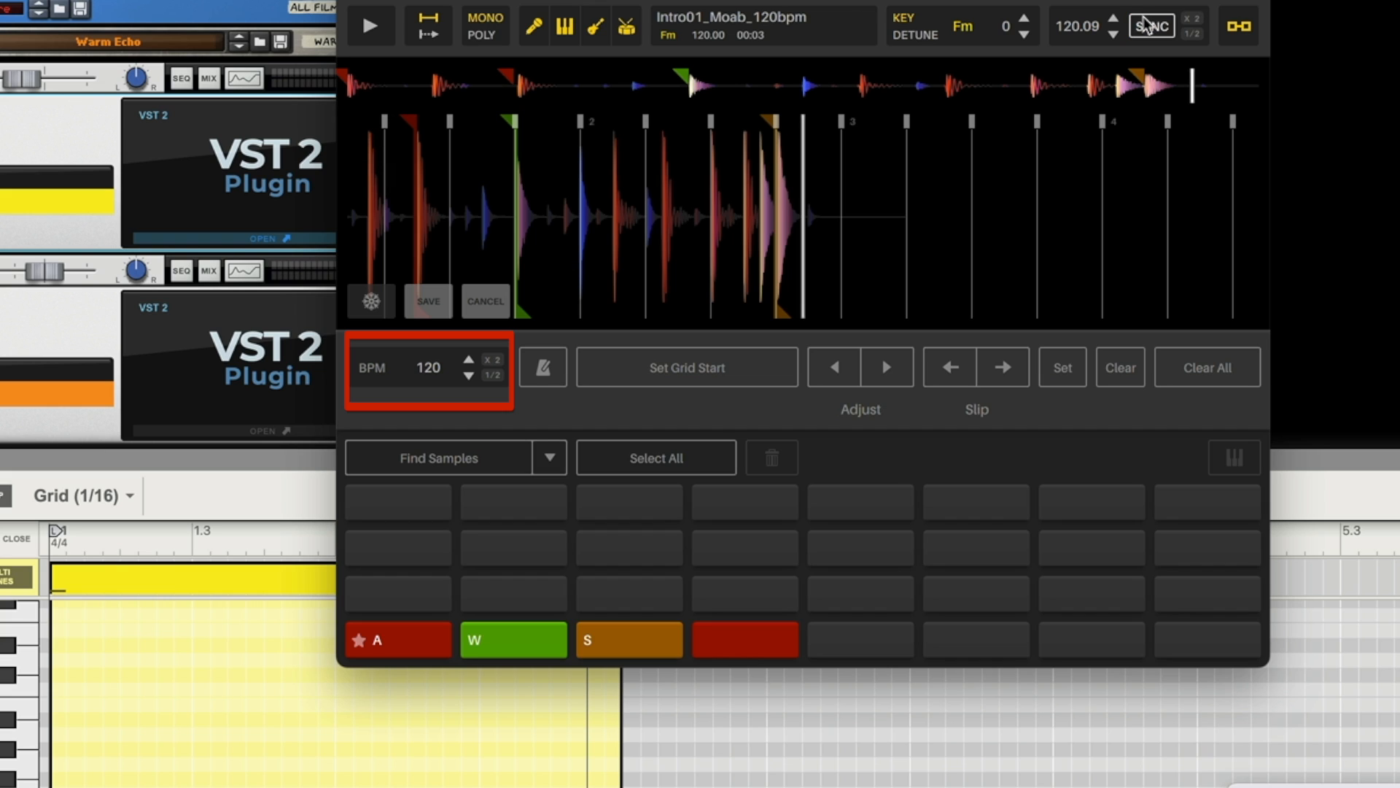
{"action": "left_click", "coordinate": [1146, 25]}
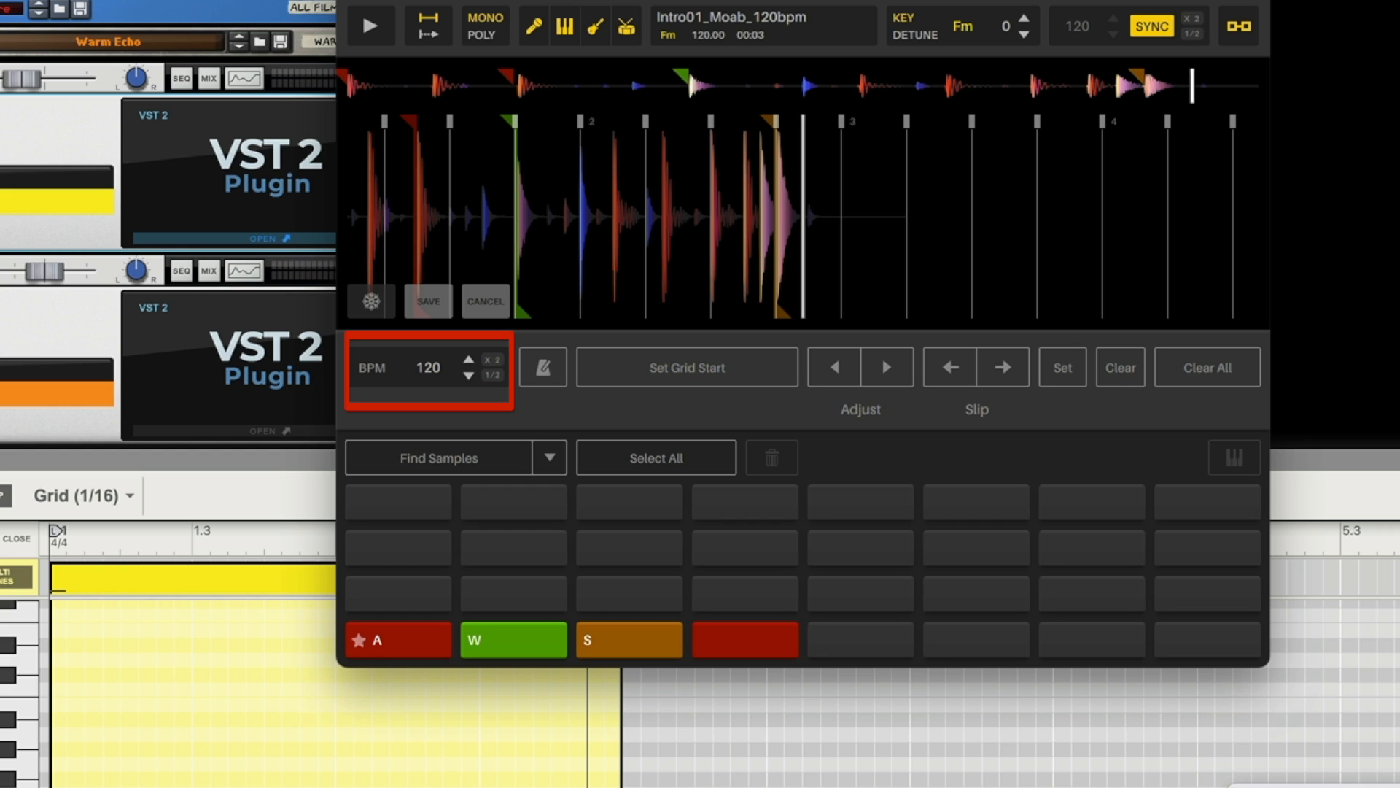
Play the sample from its start with the grid at 120 BPM, then pause it.
{"action": "mouse_move", "coordinate": [421, 392]}
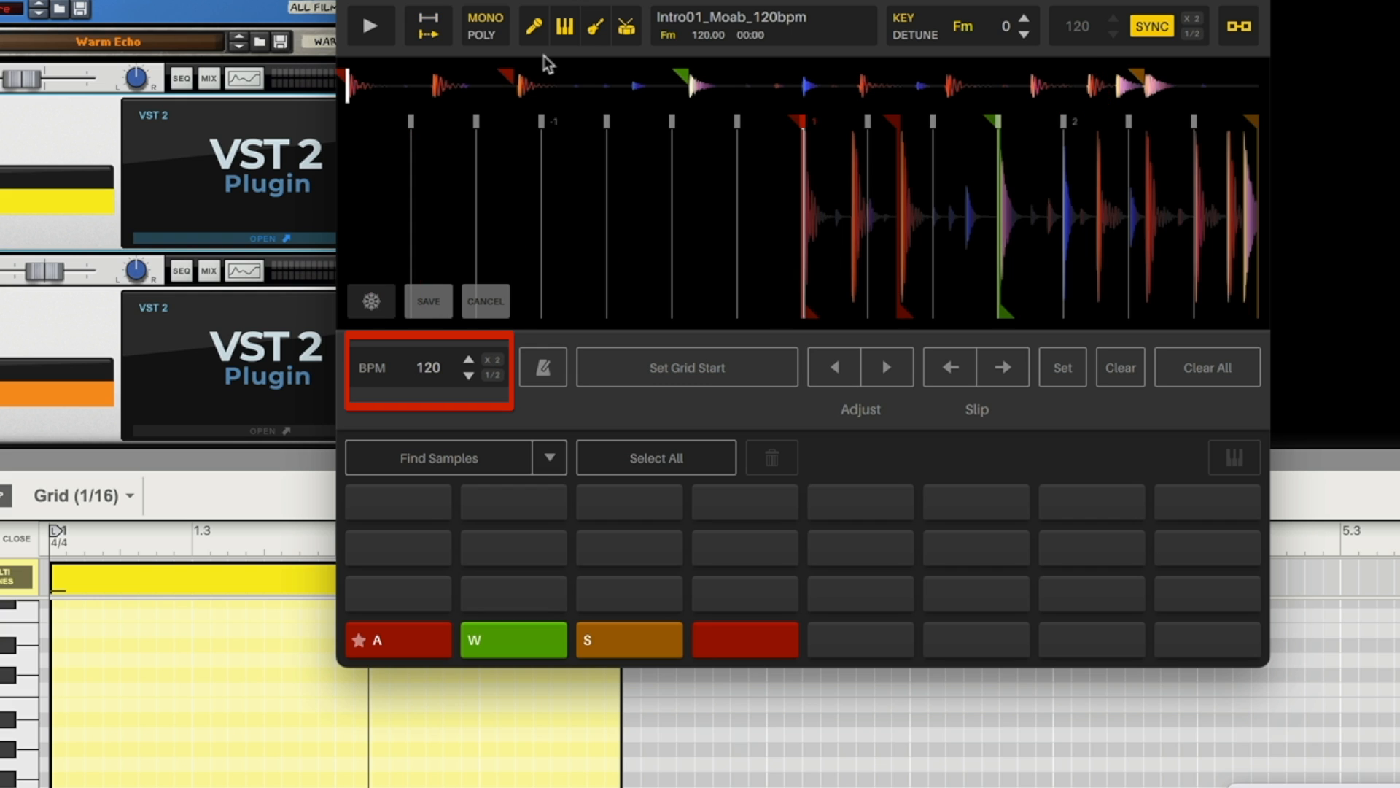
{"action": "left_click", "coordinate": [361, 30]}
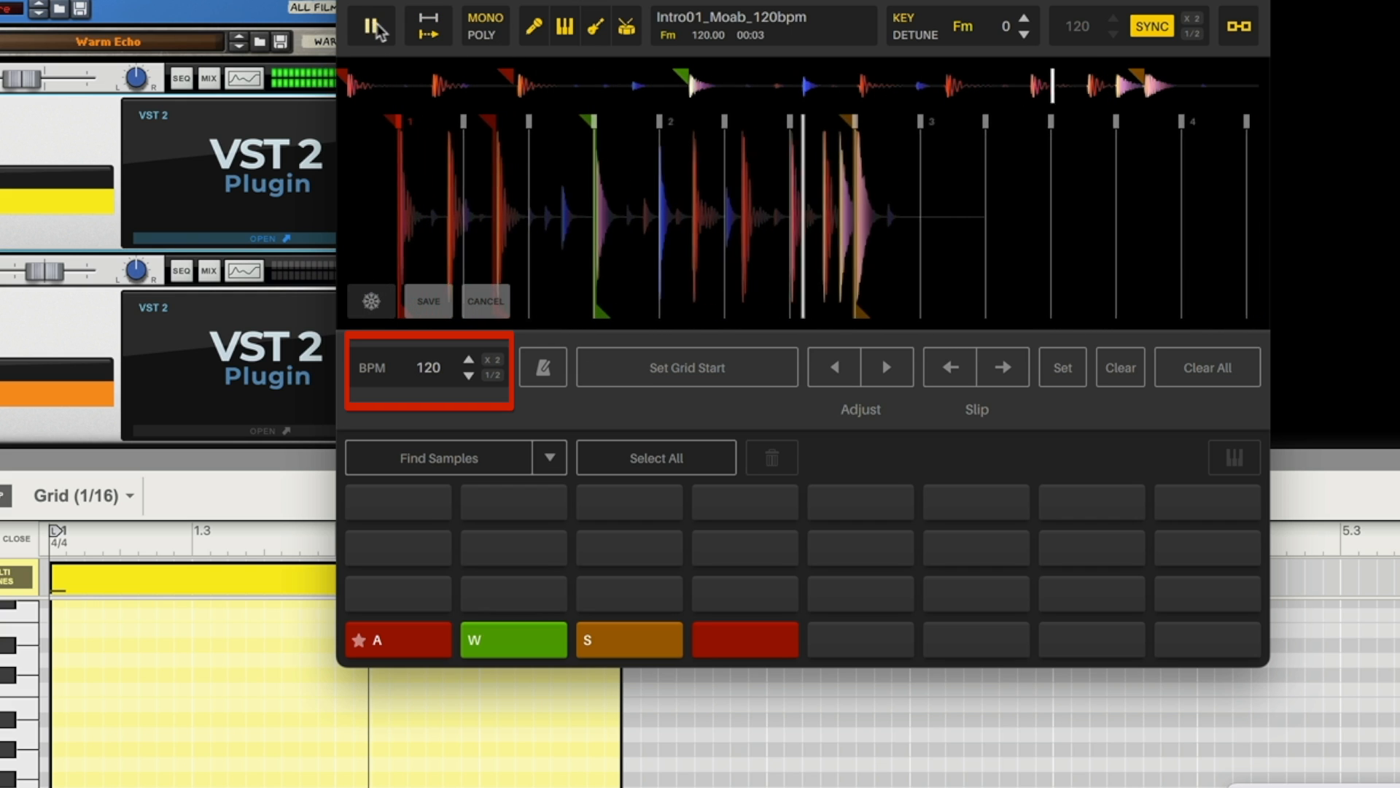
{"action": "left_click", "coordinate": [373, 28]}
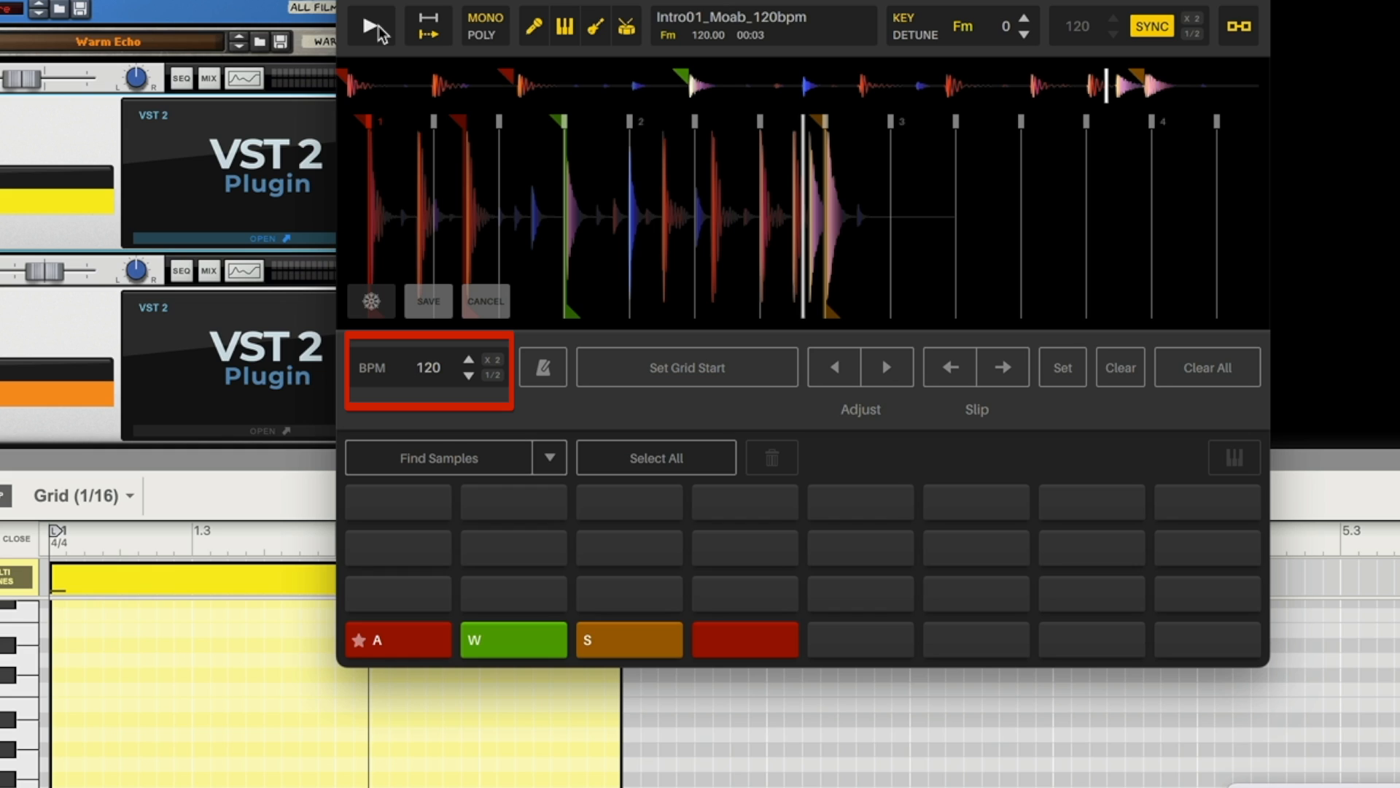
Set the grid tempo to 60 BPM and play and pause the sample repeatedly to hear the tempo change.
{"action": "double_click", "coordinate": [427, 367]}
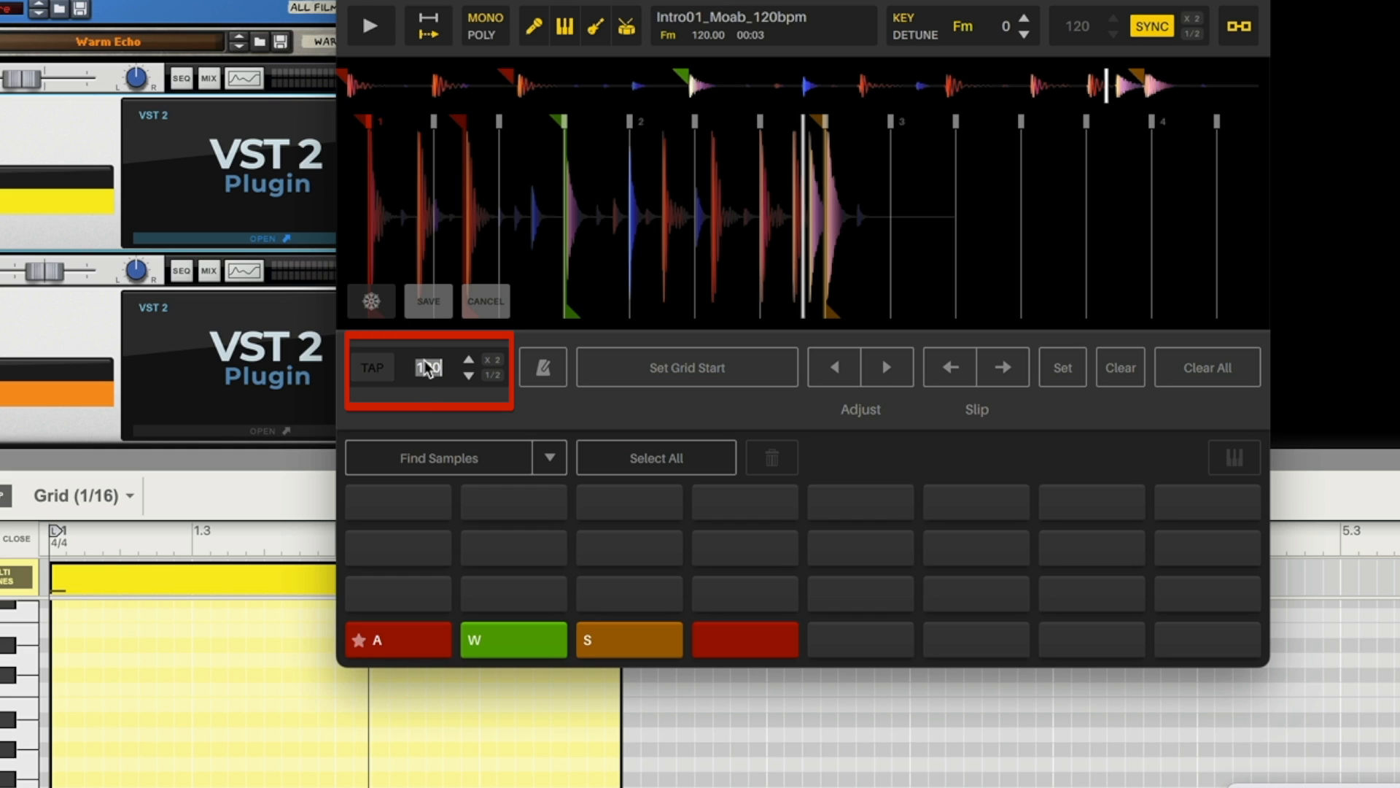
{"action": "type", "text": "60"}
{"action": "key", "text": "Return"}
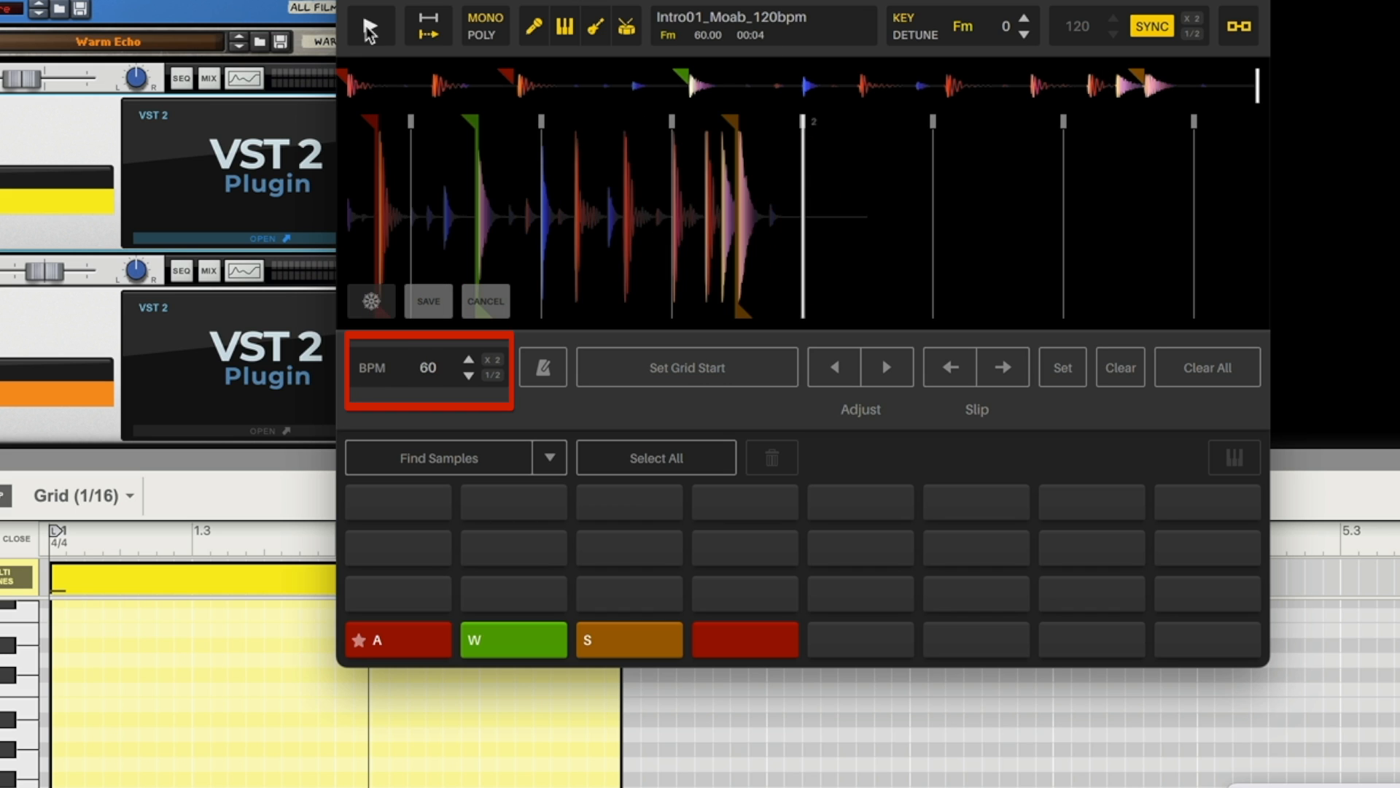
{"action": "left_click", "coordinate": [370, 29]}
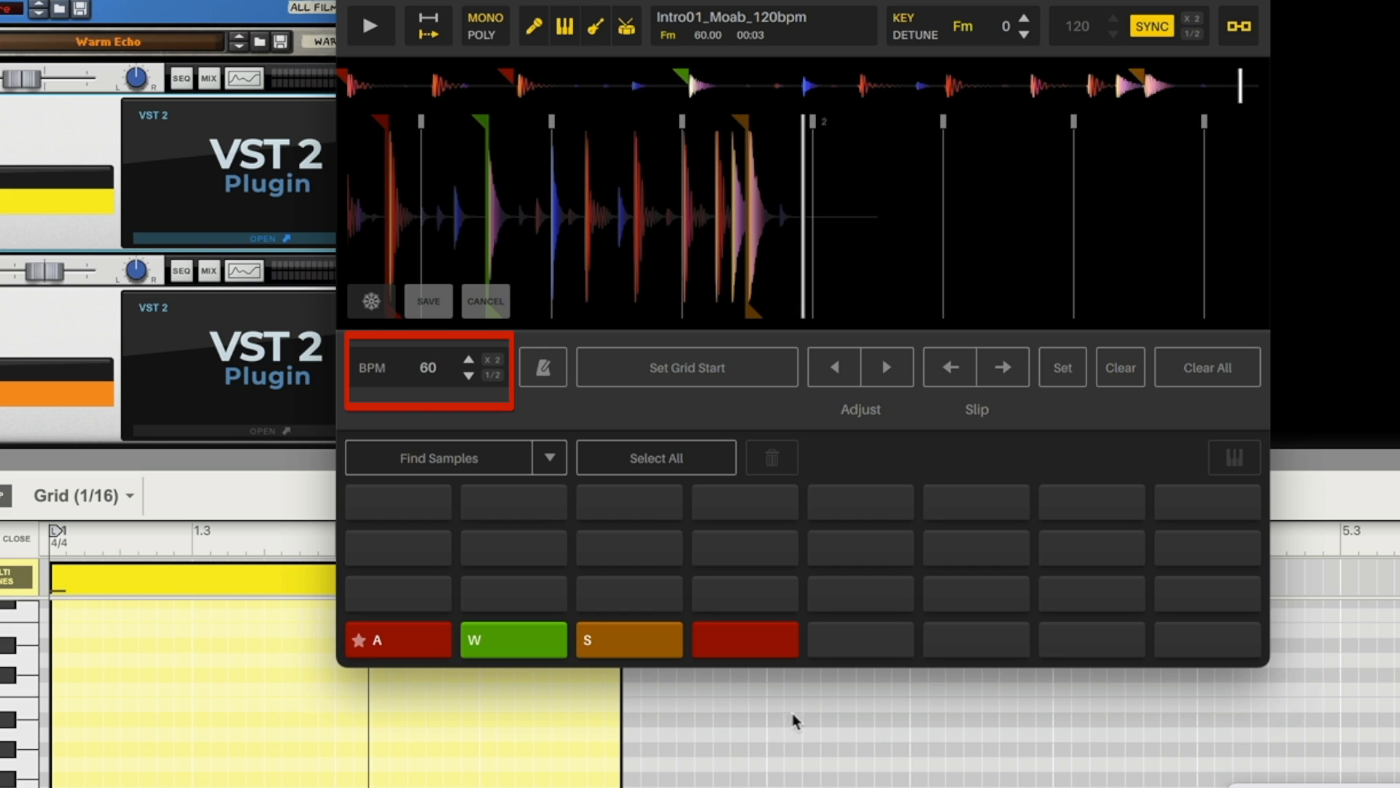
{"action": "left_click", "coordinate": [371, 27]}
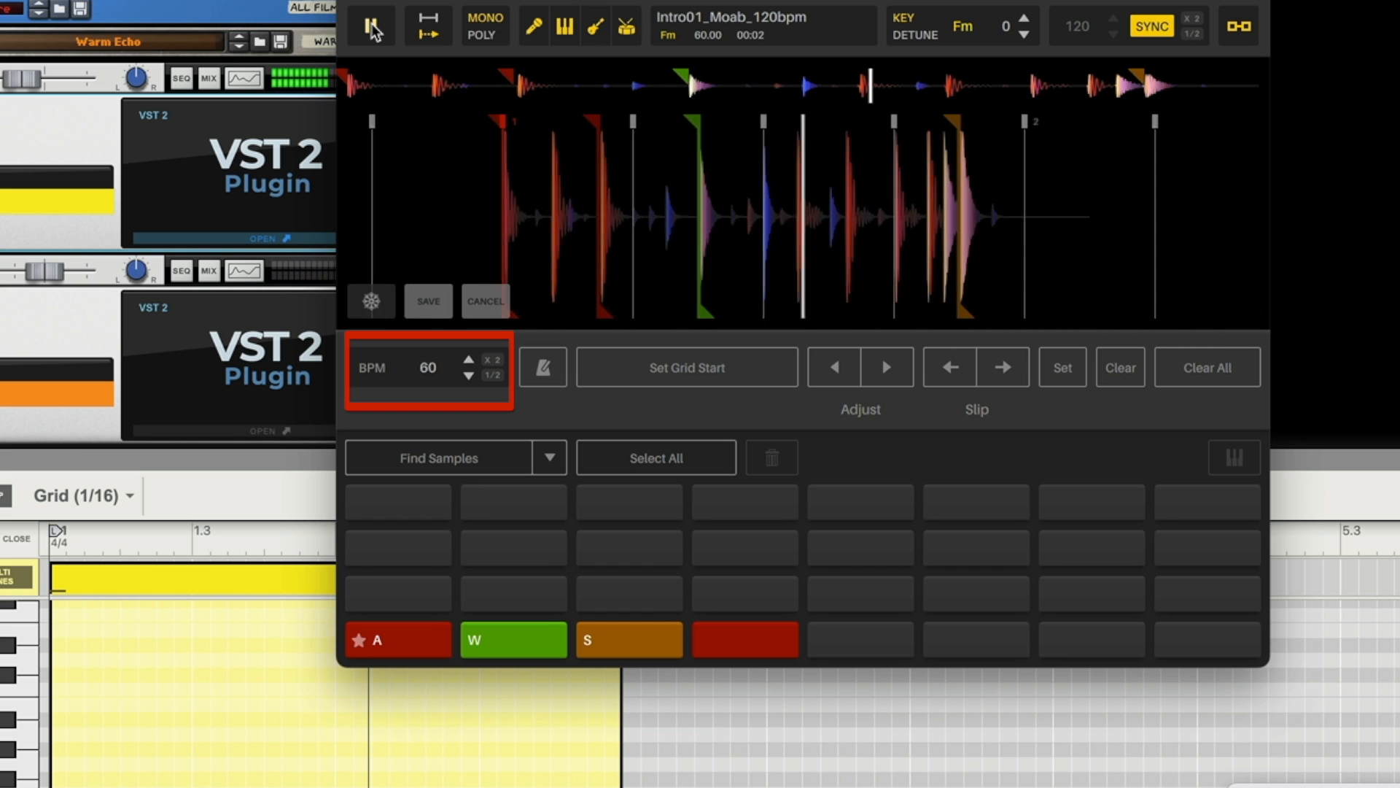
{"action": "left_click", "coordinate": [371, 27]}
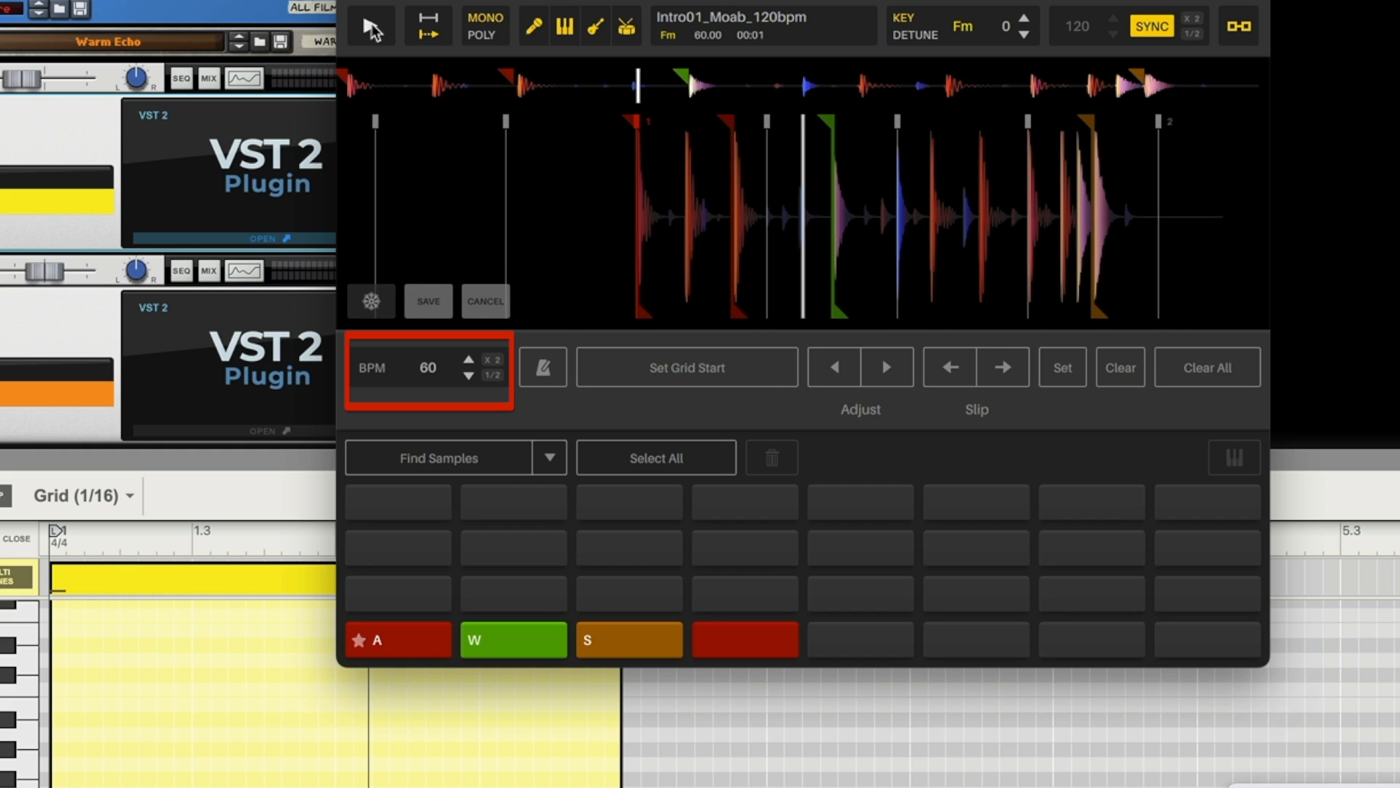
Set the song tempo to 240 BPM, then 60 BPM, playing the sample at each tempo against the 60 BPM grid.
{"action": "mouse_move", "coordinate": [371, 147]}
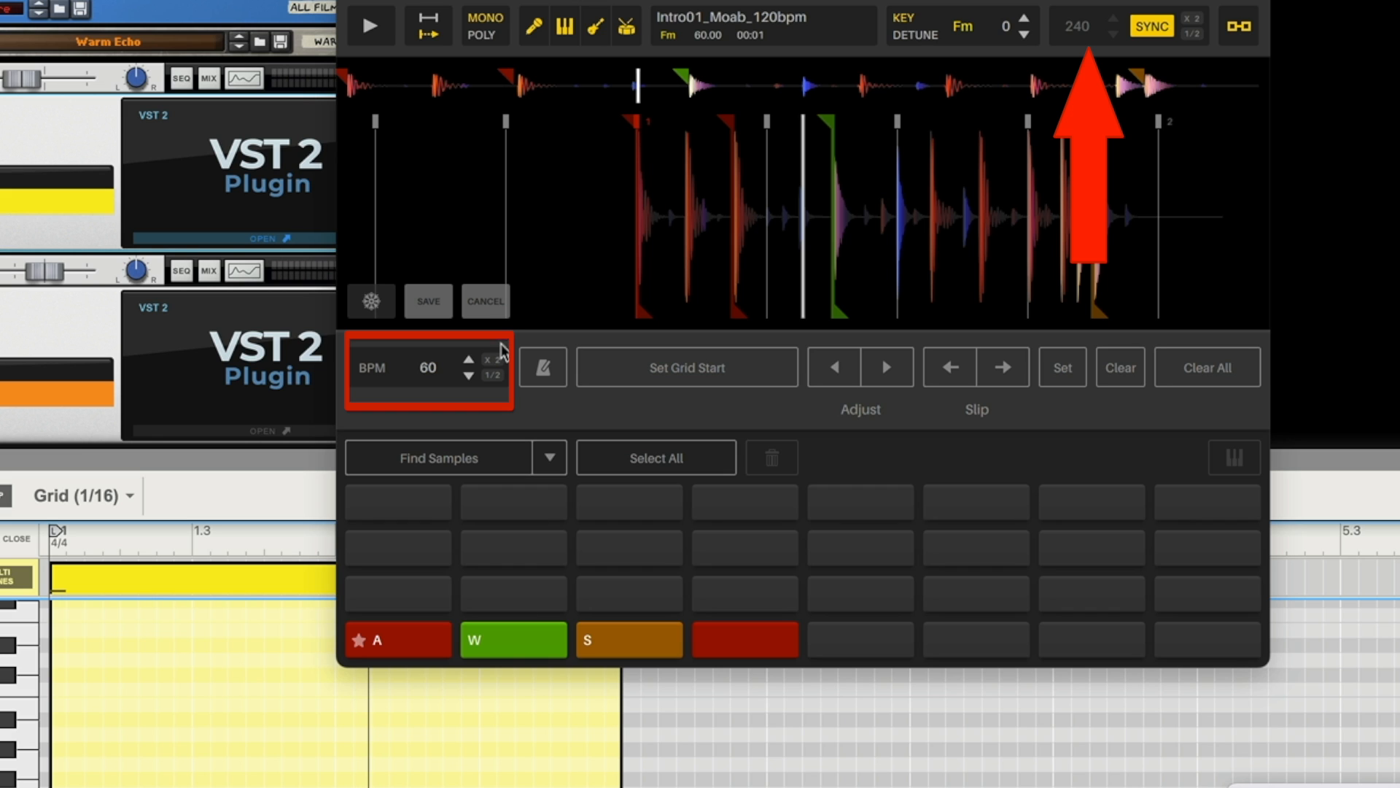
{"action": "left_click", "coordinate": [367, 26]}
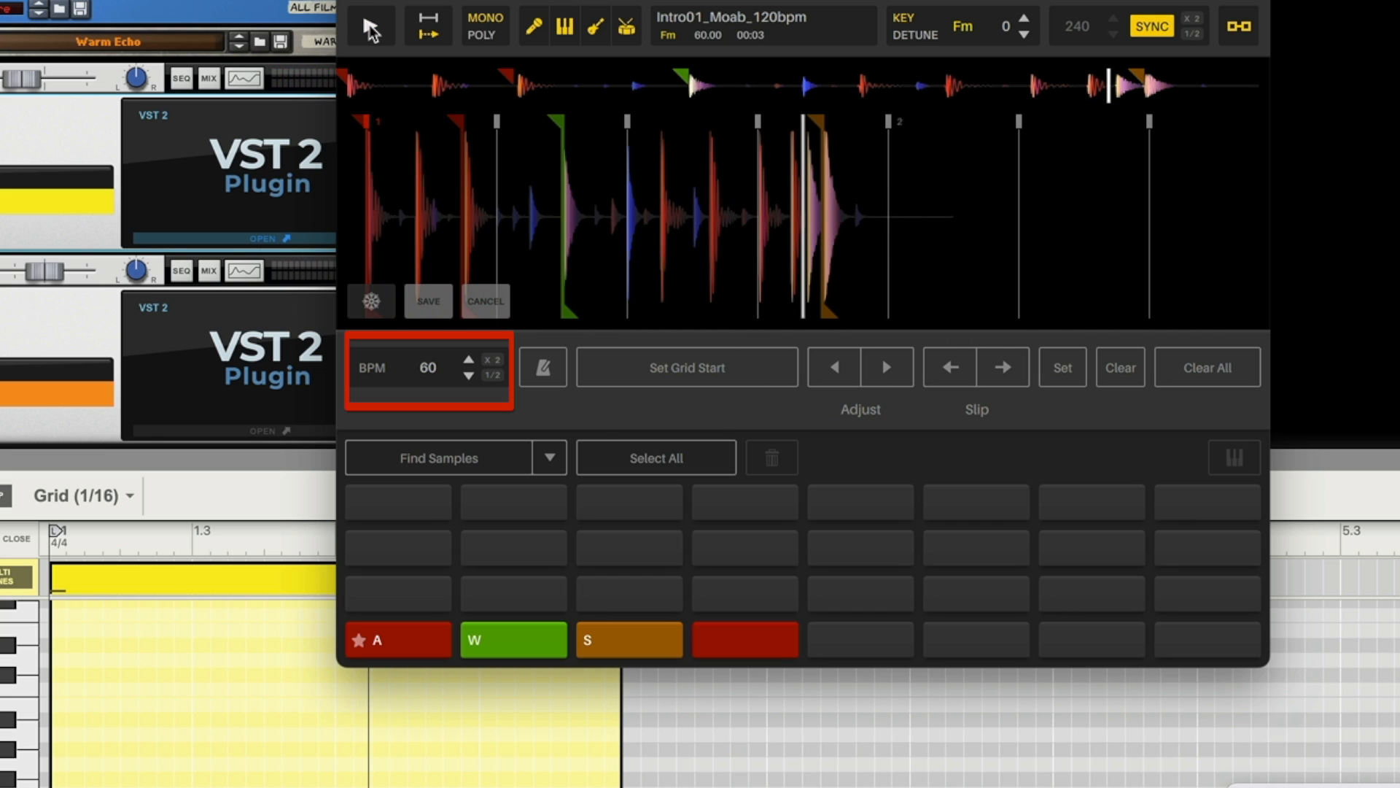
{"action": "mouse_move", "coordinate": [432, 371]}
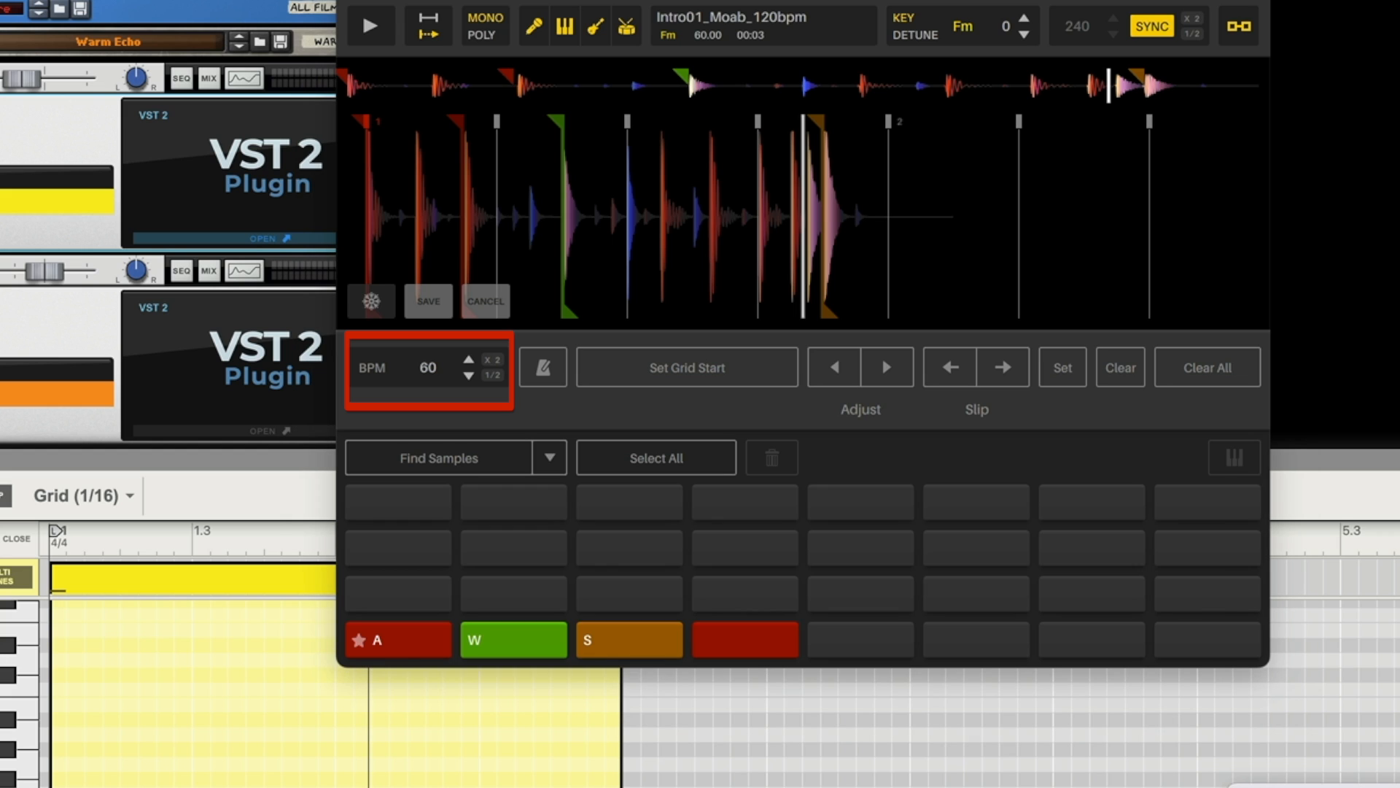
{"action": "key", "text": "Return"}
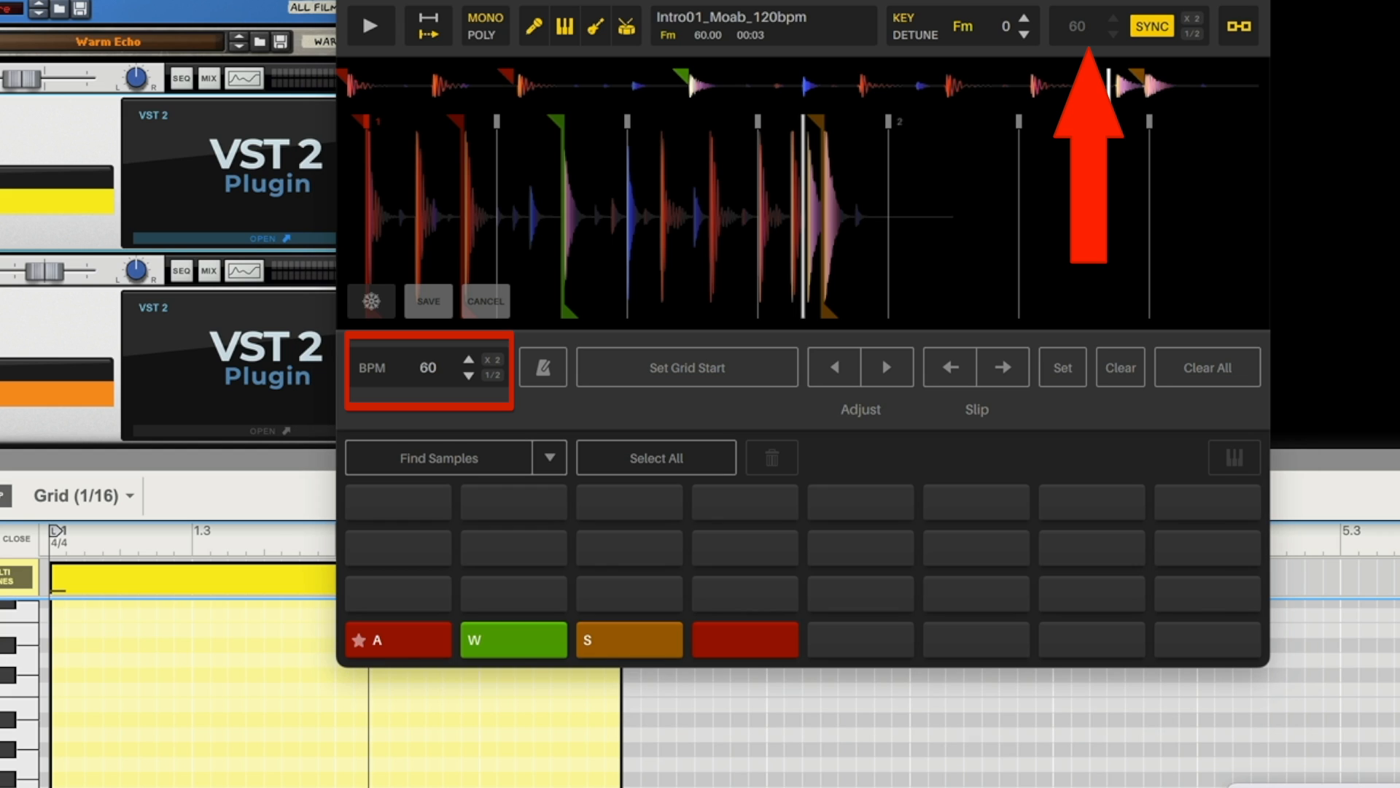
{"action": "left_click", "coordinate": [370, 26]}
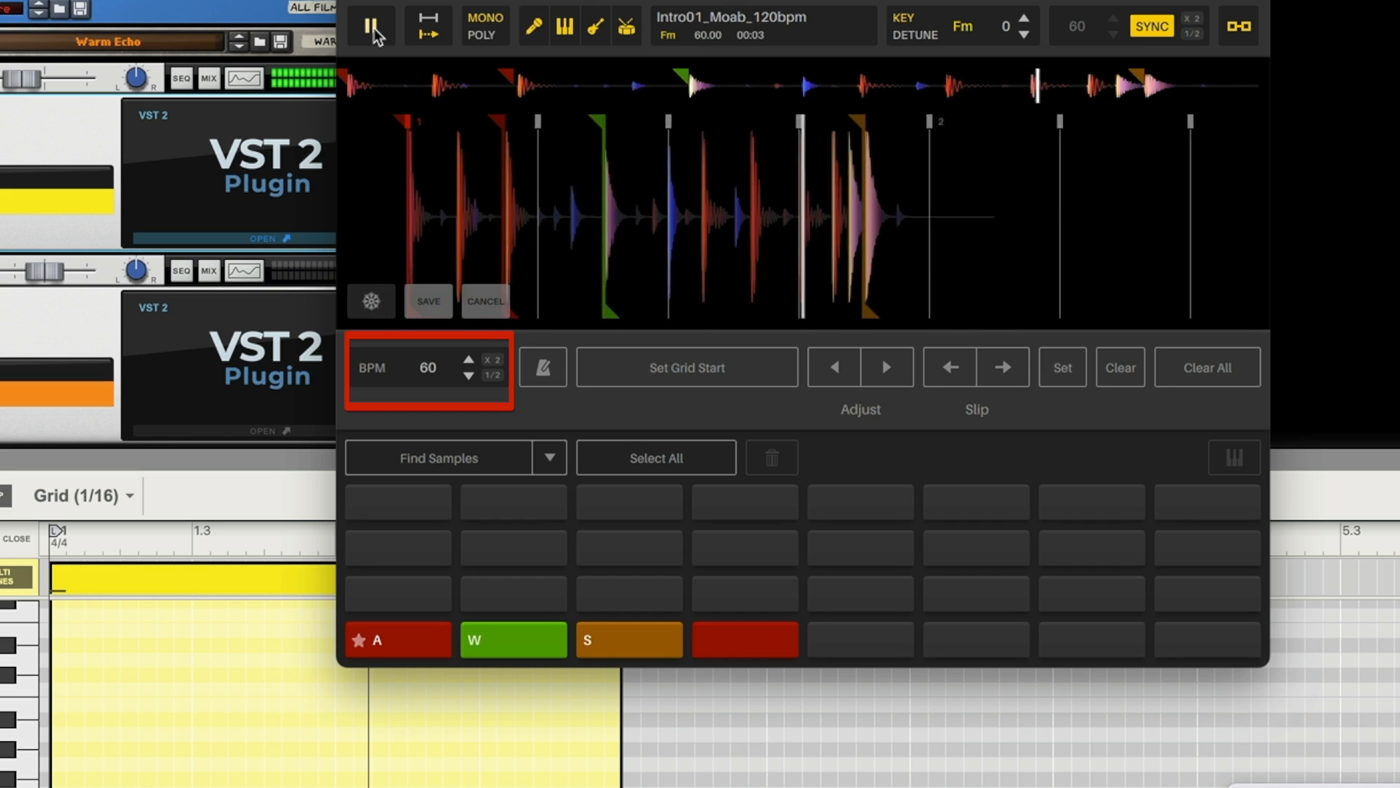
{"action": "left_click", "coordinate": [372, 28]}
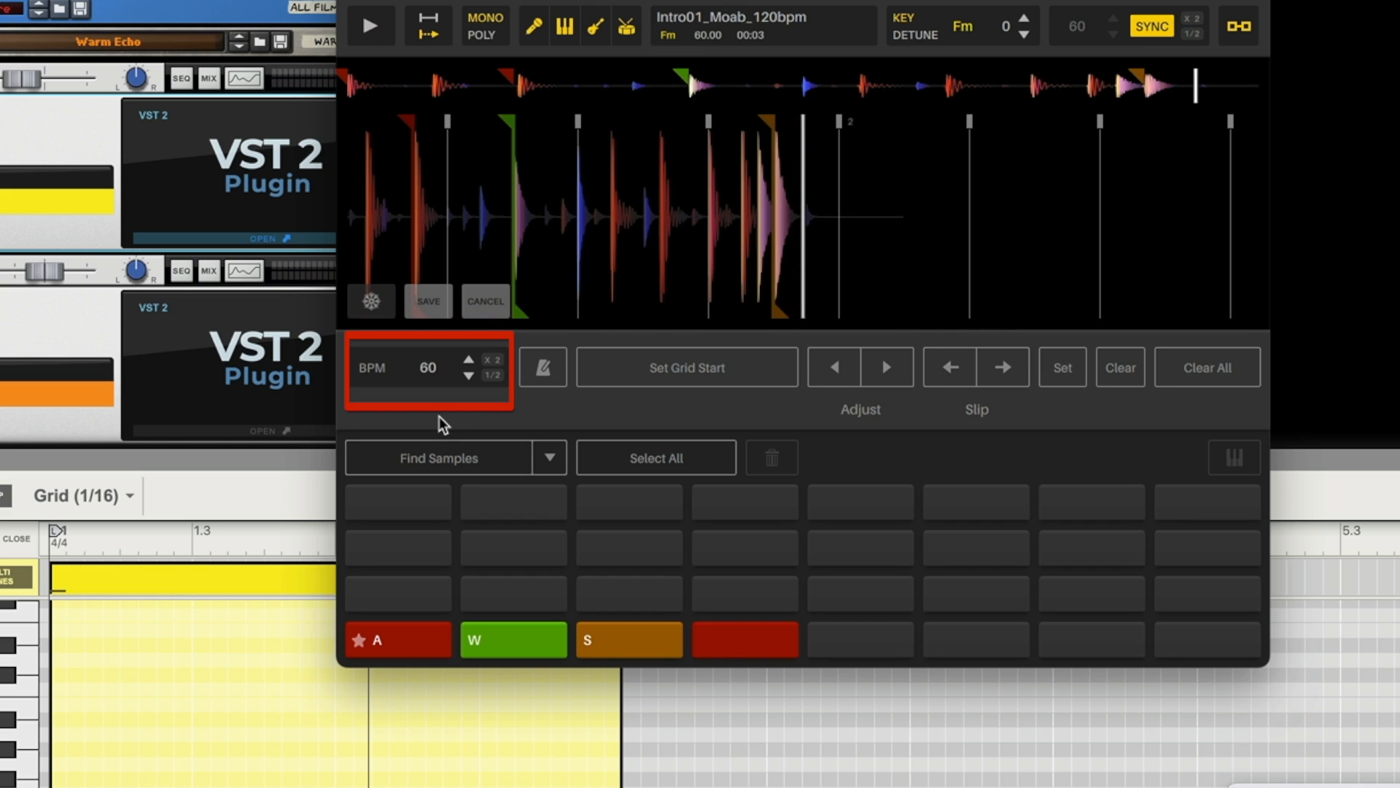
Set both the grid tempo and the song tempo to 240 BPM, then play and pause the sample.
{"action": "double_click", "coordinate": [429, 368]}
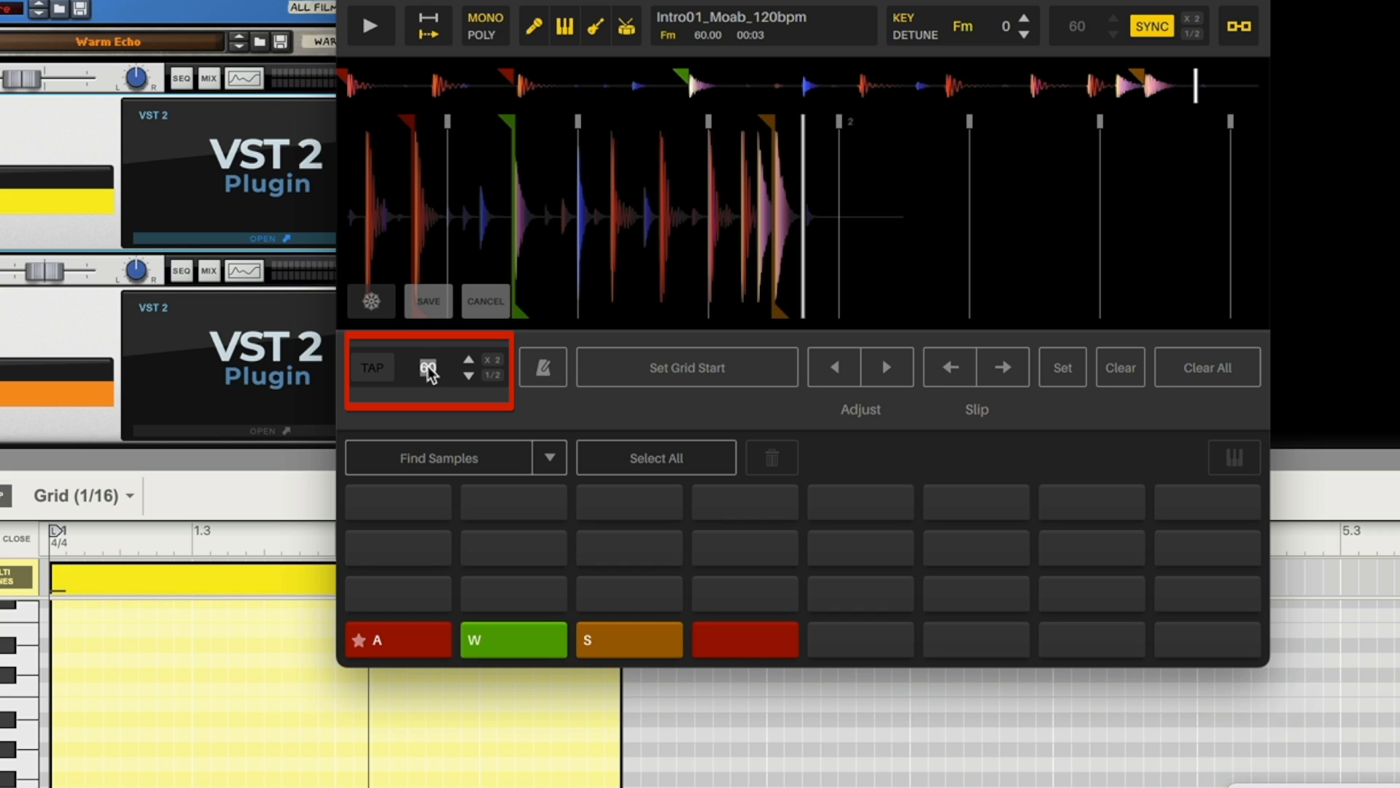
{"action": "type", "text": "240"}
{"action": "key", "text": "Return"}
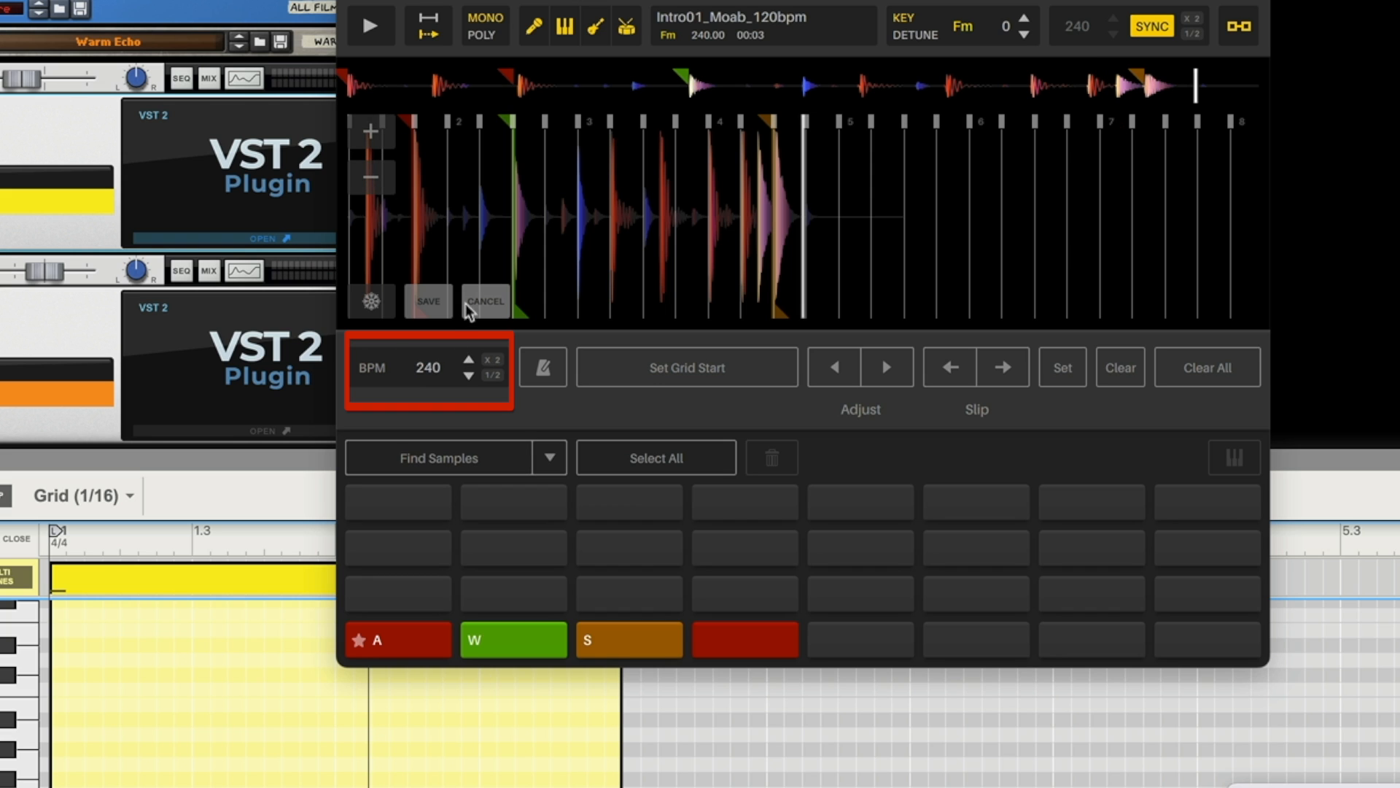
{"action": "left_click", "coordinate": [369, 29]}
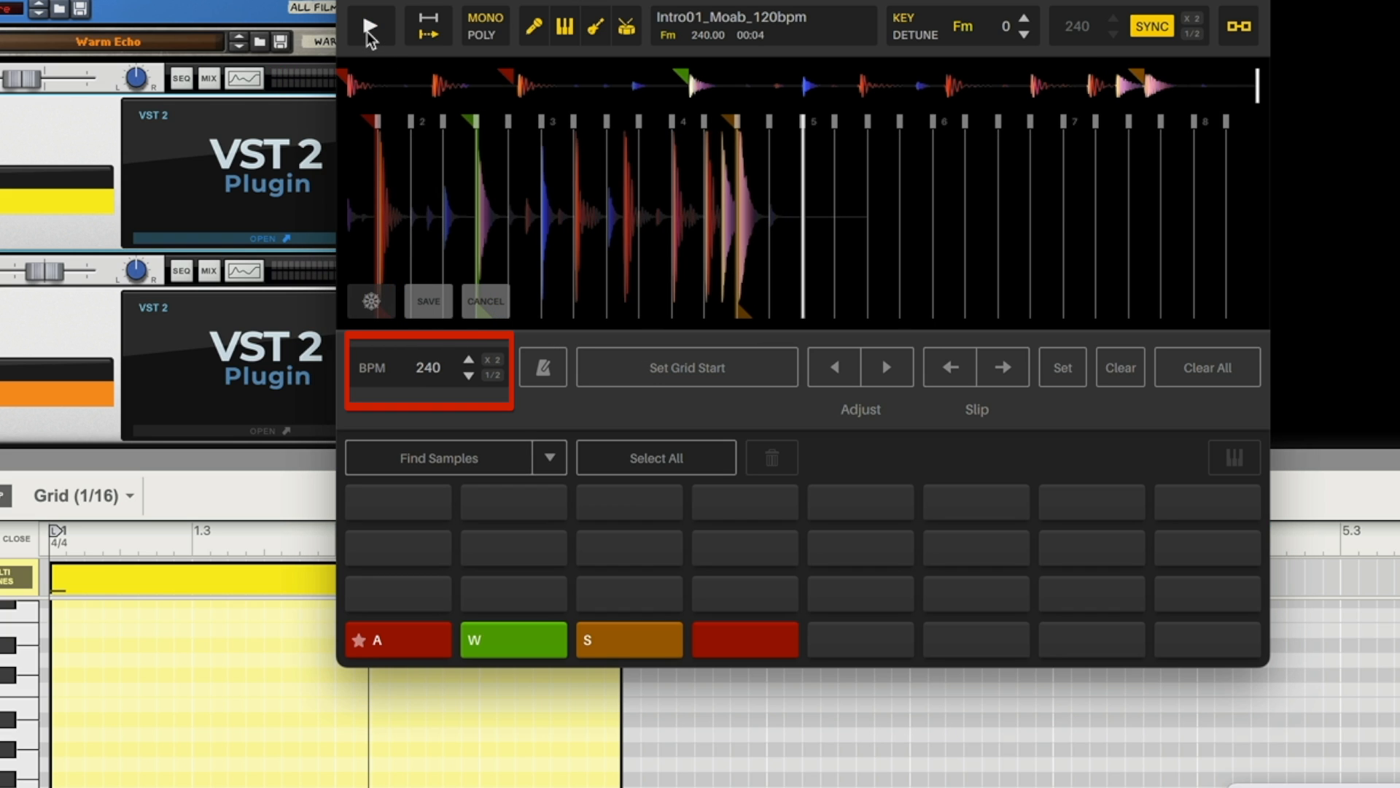
{"action": "left_click", "coordinate": [370, 29]}
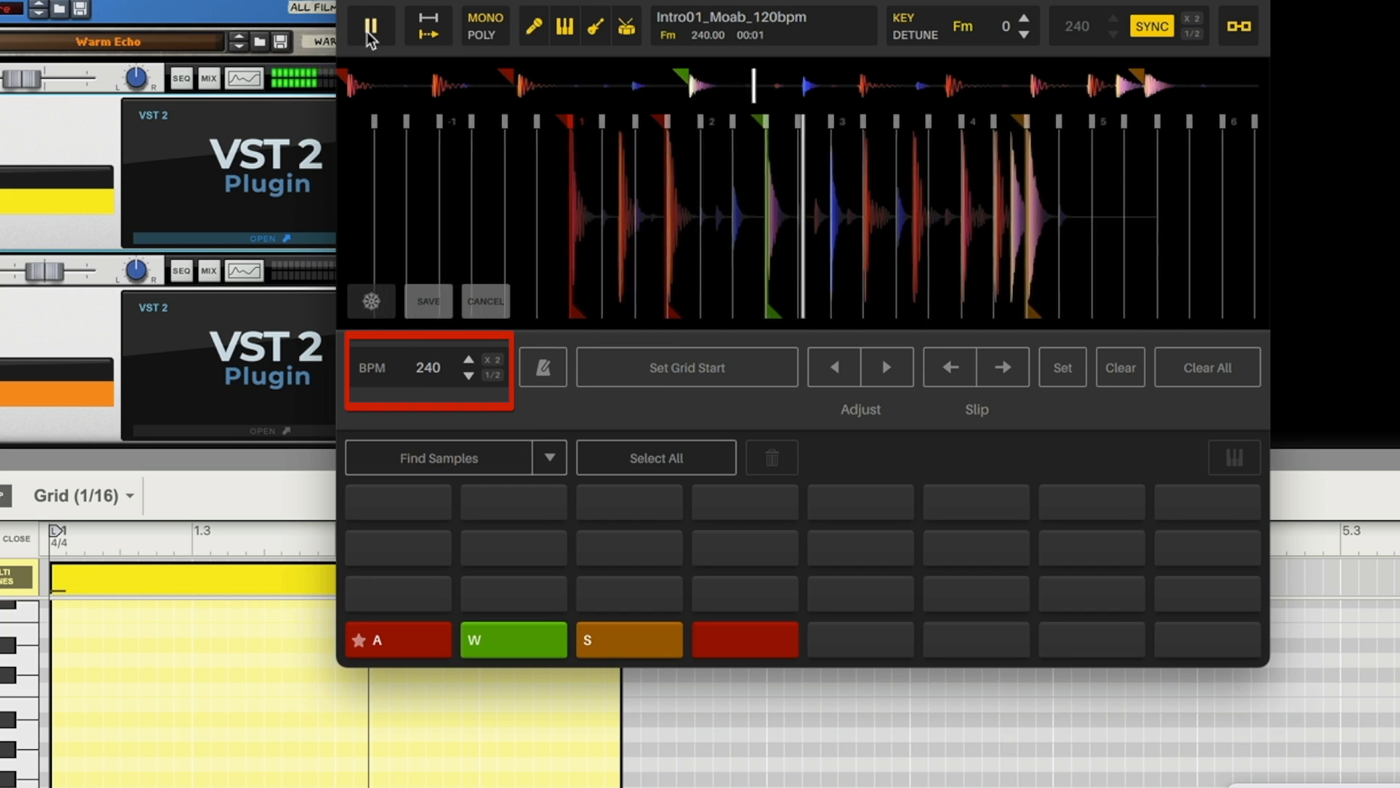
{"action": "left_click", "coordinate": [369, 31]}
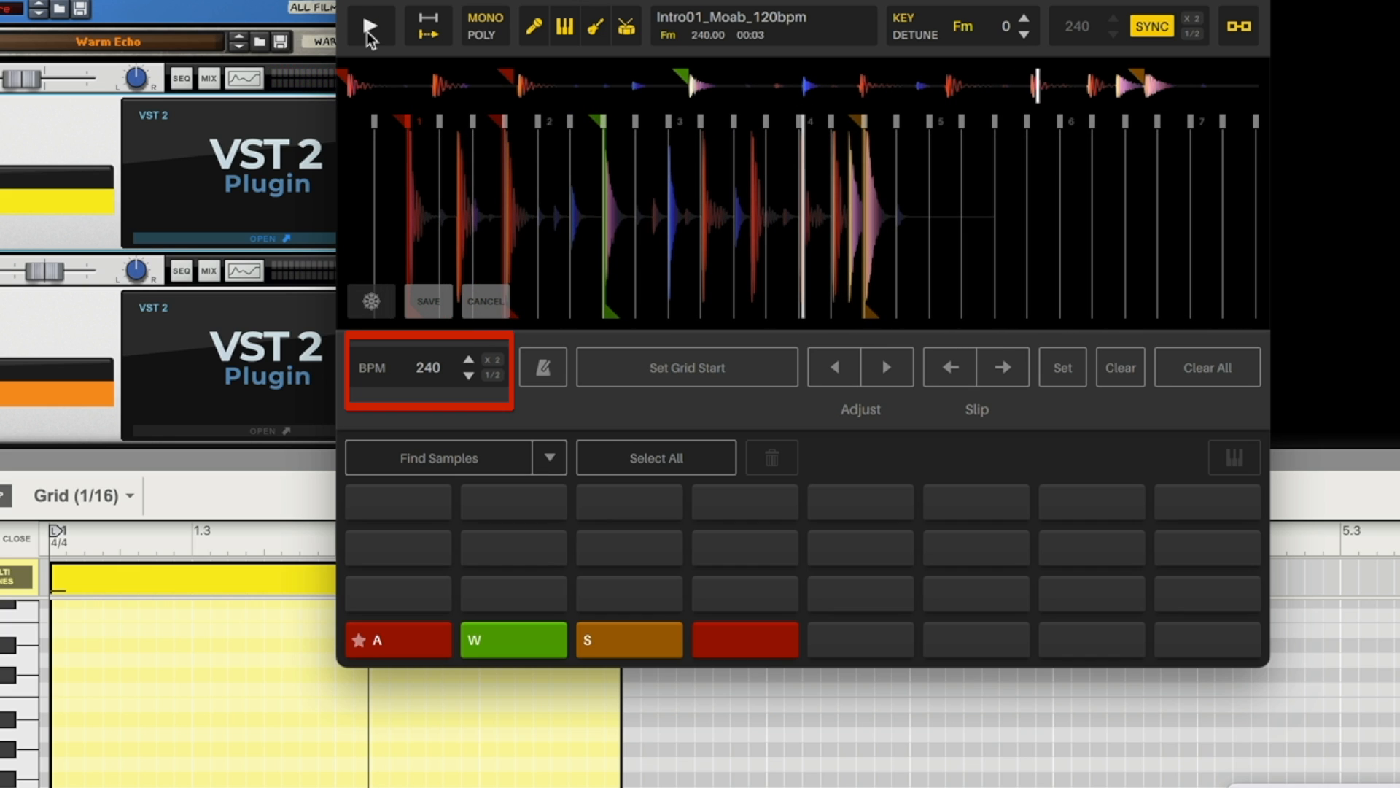
Switch Sync off and back on with the grid at 240 BPM.
{"action": "left_click", "coordinate": [1163, 32]}
{"action": "mouse_move", "coordinate": [912, 163]}
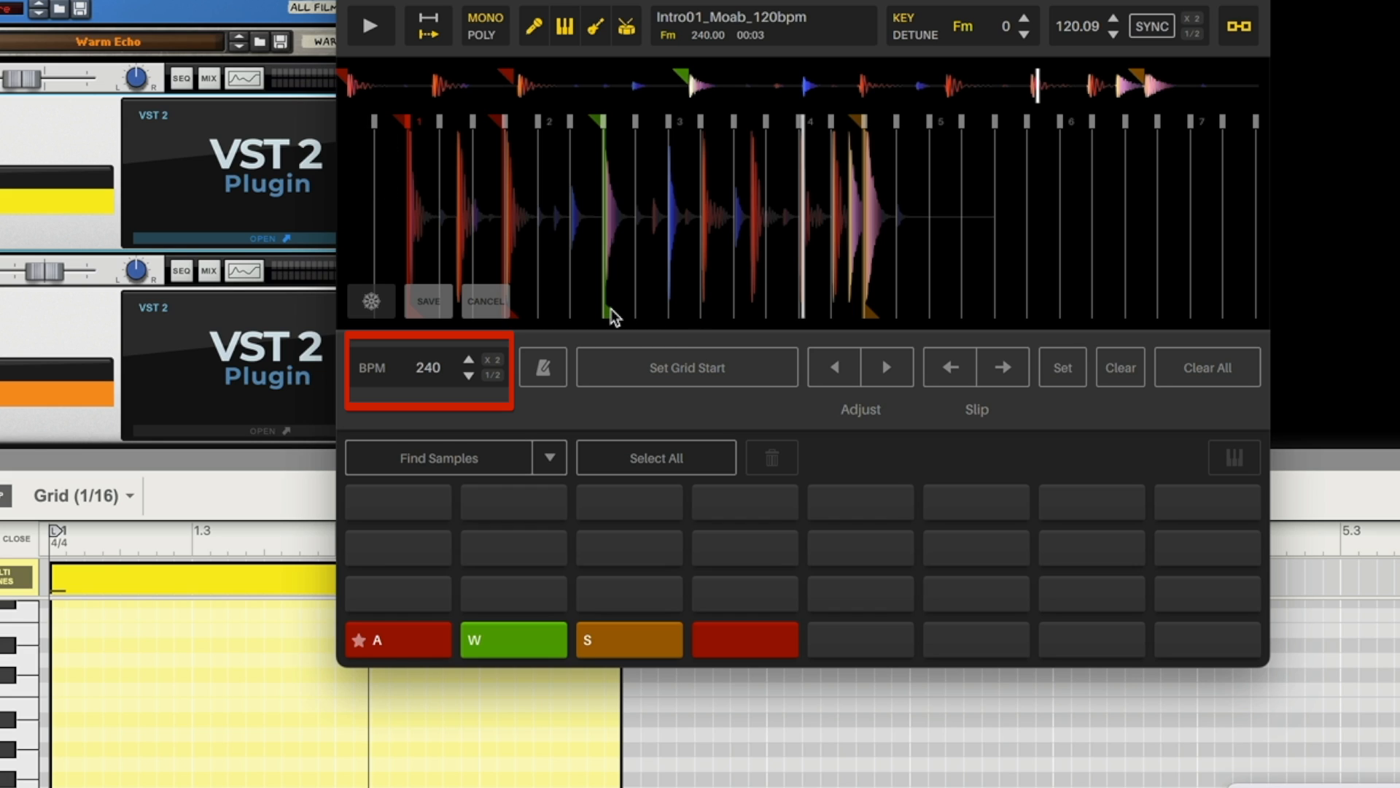
{"action": "left_click", "coordinate": [1146, 28]}
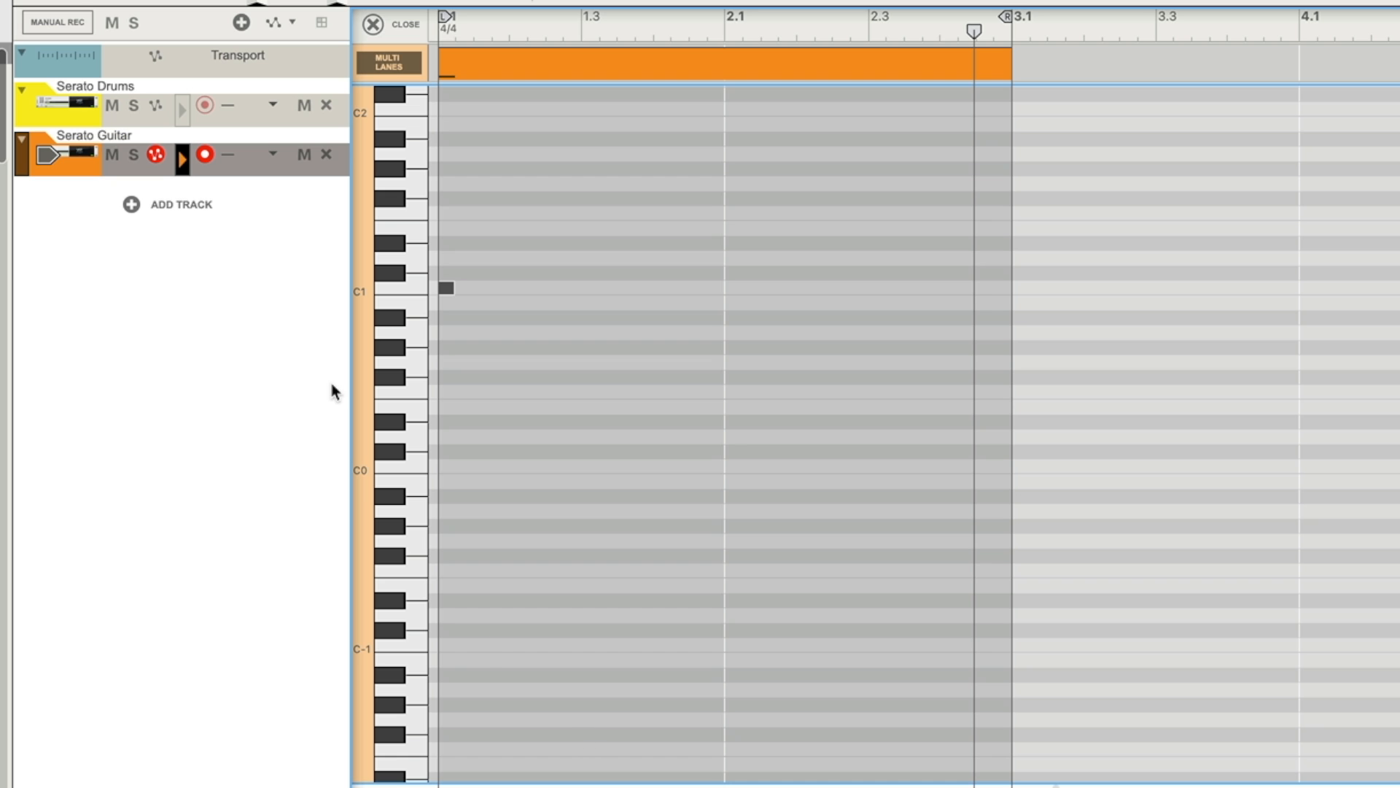
Preview the C1 note on the Serato Drums track, then on the Serato Guitar track.
{"action": "left_click", "coordinate": [26, 108]}
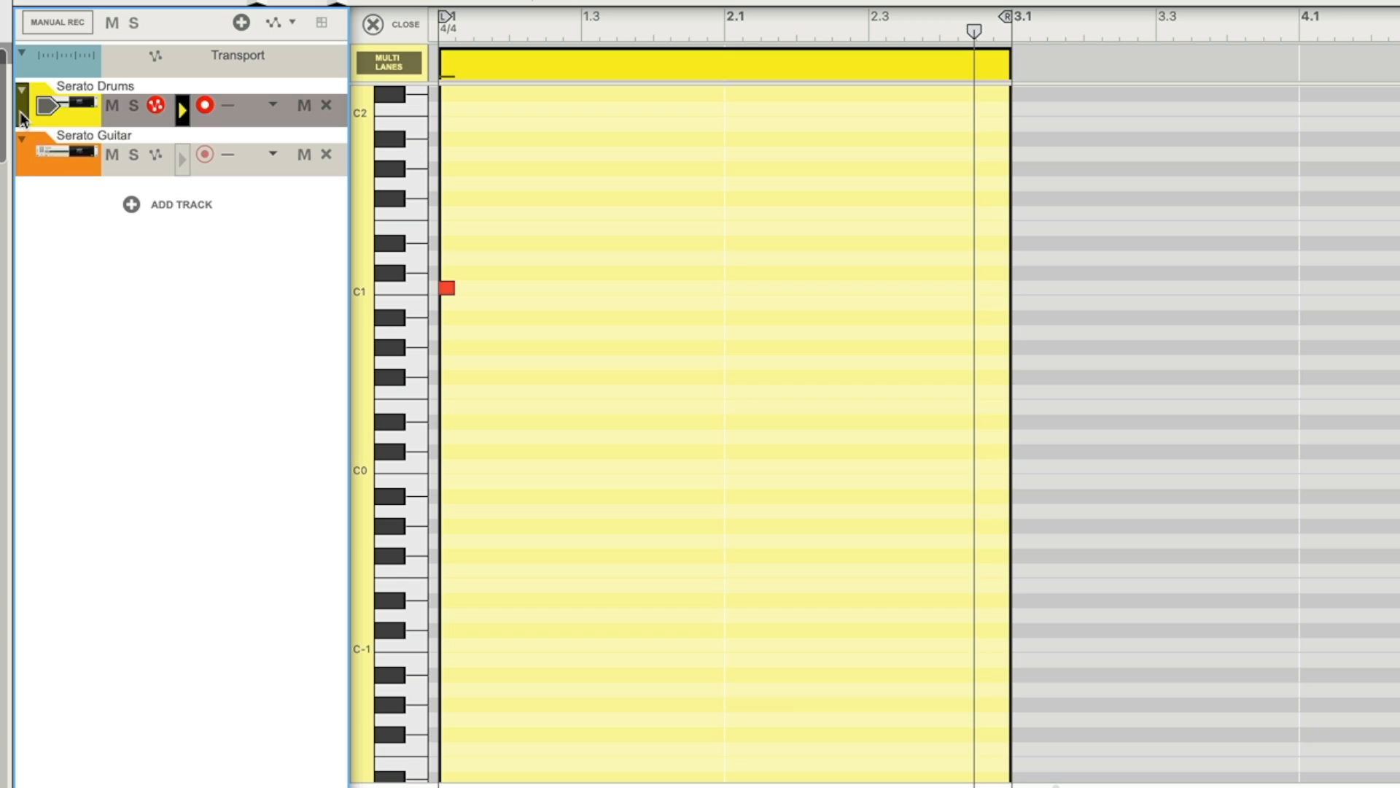
{"action": "left_click", "coordinate": [413, 286]}
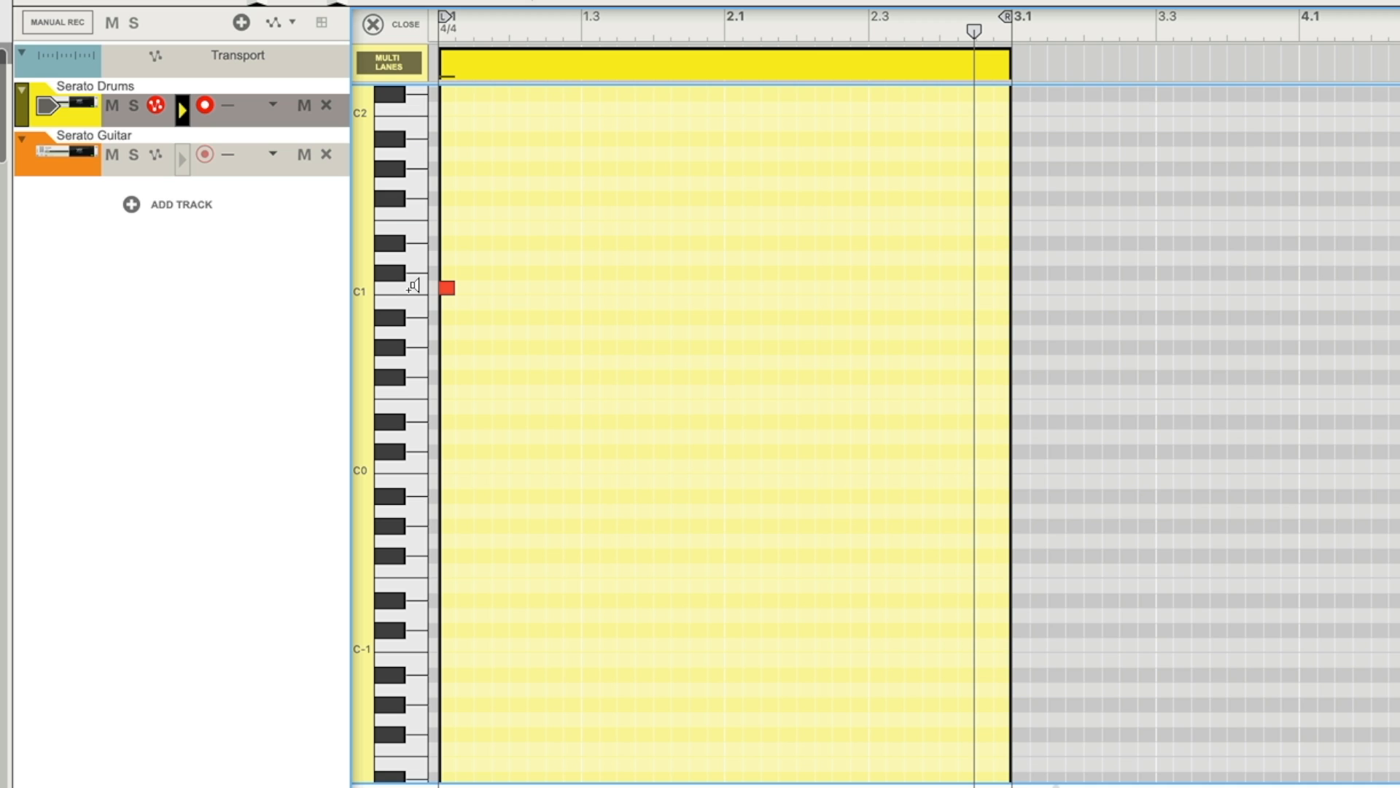
{"action": "left_click", "coordinate": [32, 163]}
{"action": "left_click", "coordinate": [411, 286]}
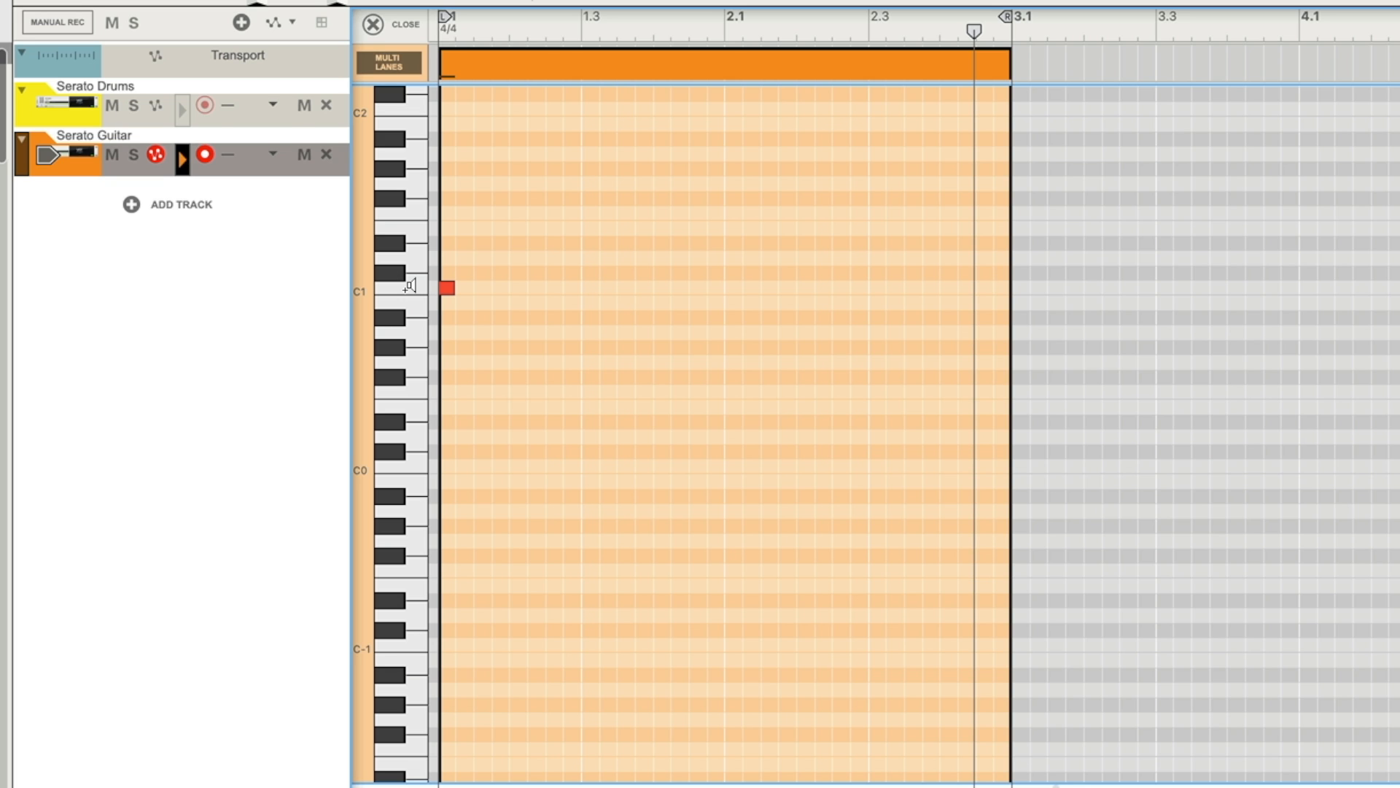
Show the rack, open the Serato Drums plugin, and play and pause its sample.
{"action": "key", "text": "F6"}
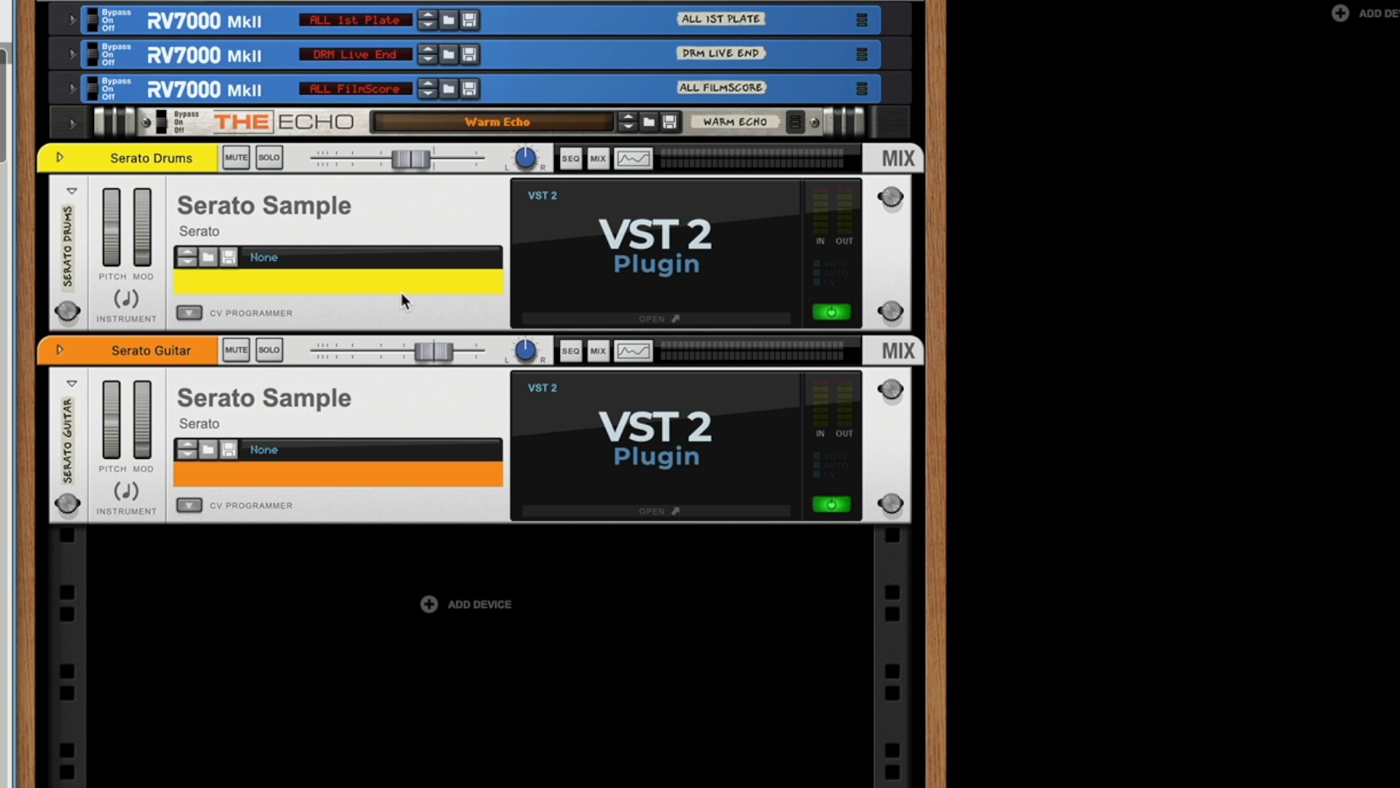
{"action": "double_click", "coordinate": [583, 244]}
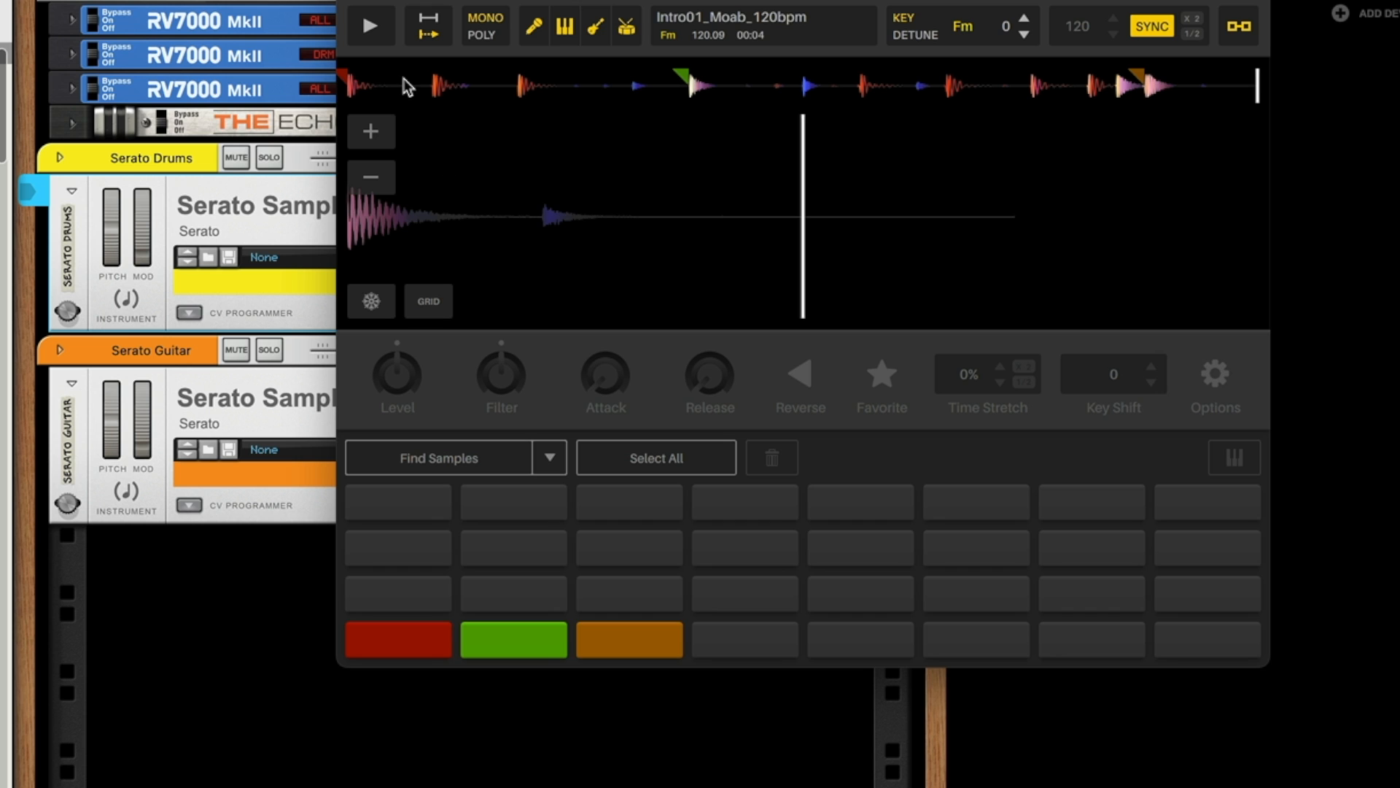
{"action": "left_click", "coordinate": [375, 37]}
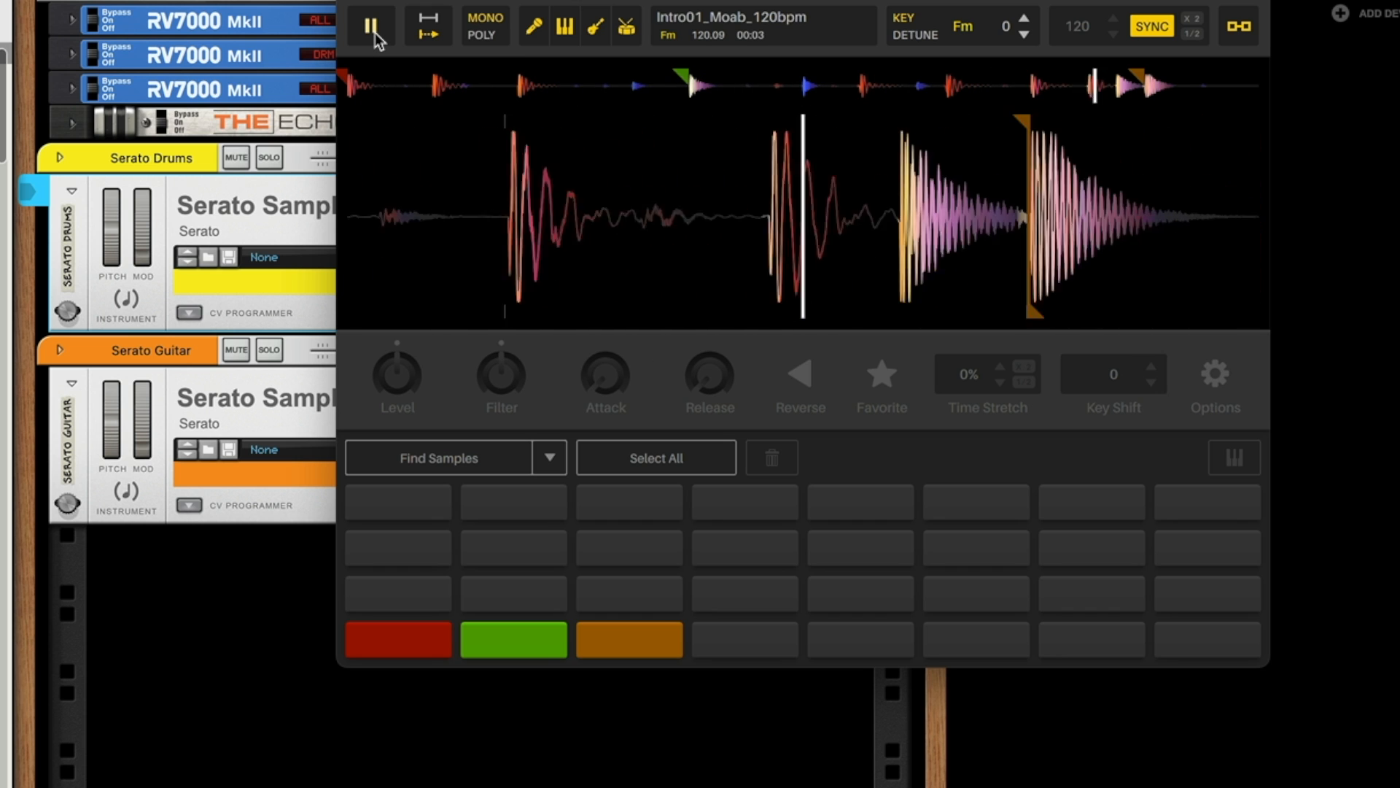
{"action": "left_click", "coordinate": [373, 31]}
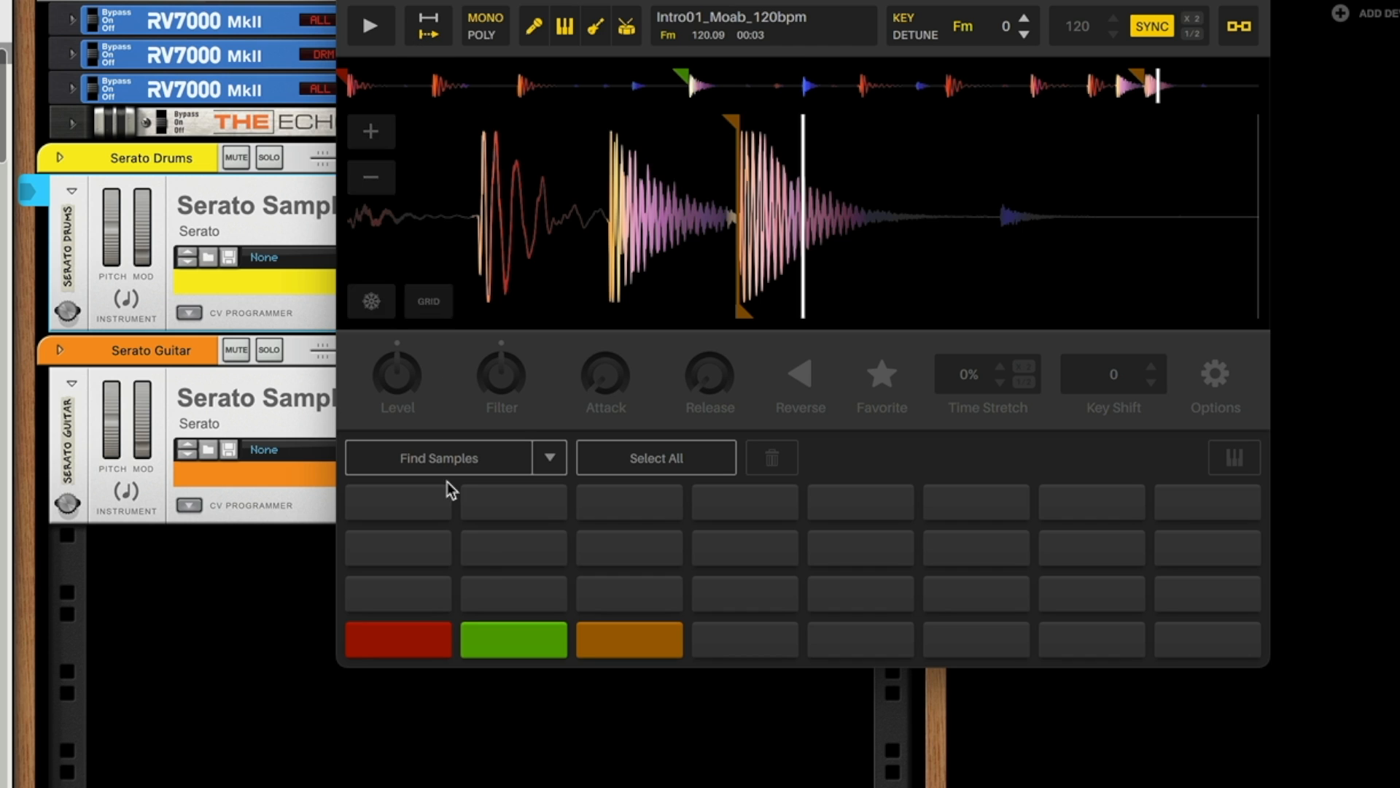
Switch the pad playback mode and trigger the red pad repeatedly to hear how it responds.
{"action": "left_click", "coordinate": [433, 633]}
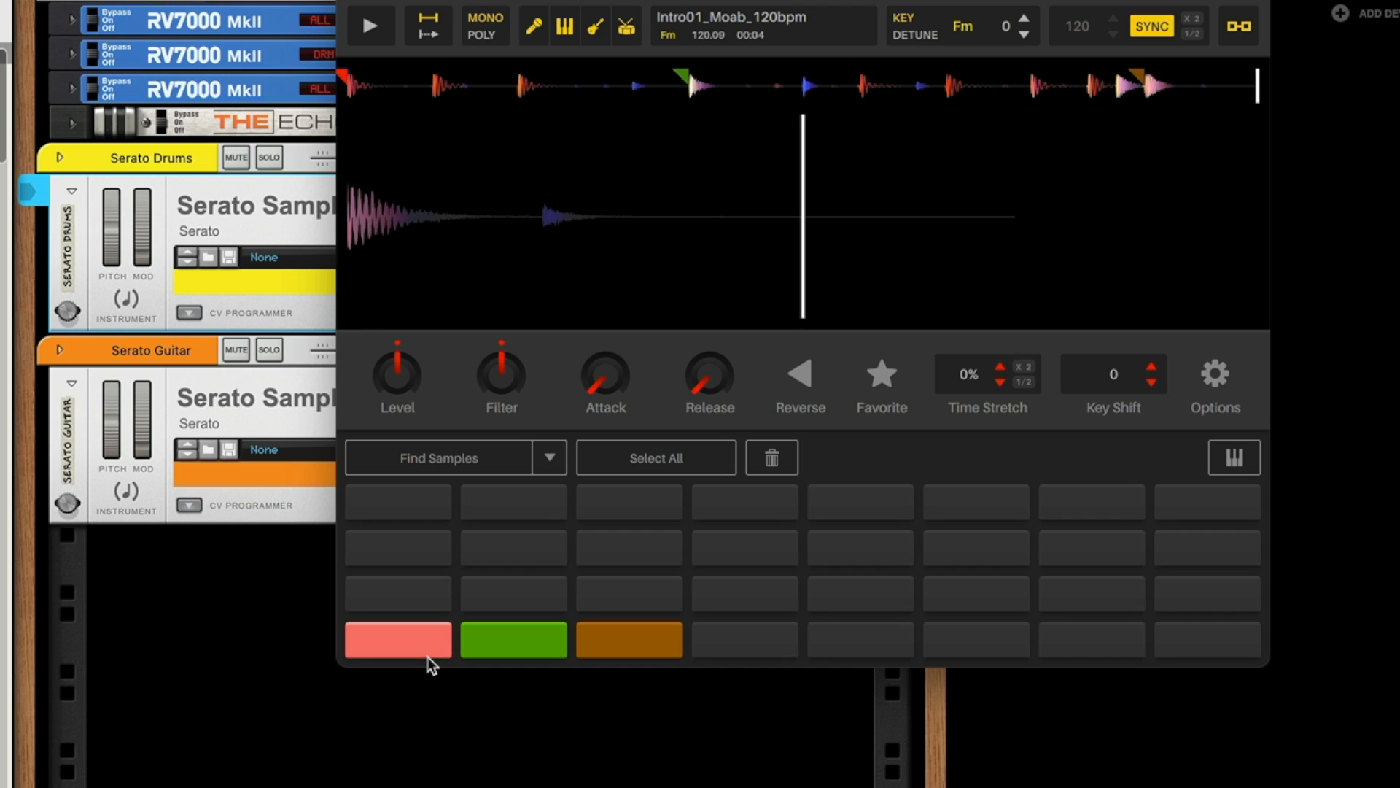
{"action": "left_click", "coordinate": [410, 633]}
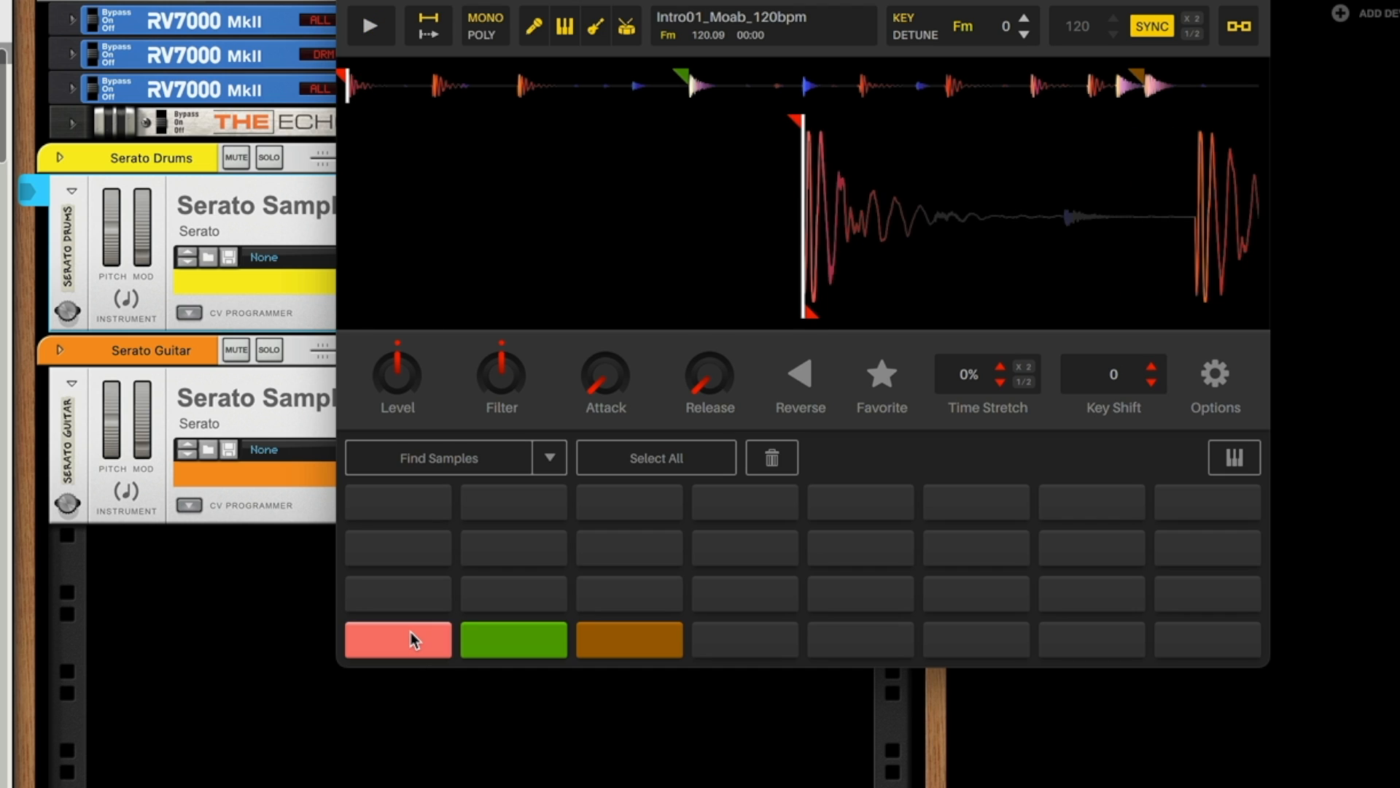
{"action": "left_click", "coordinate": [410, 630]}
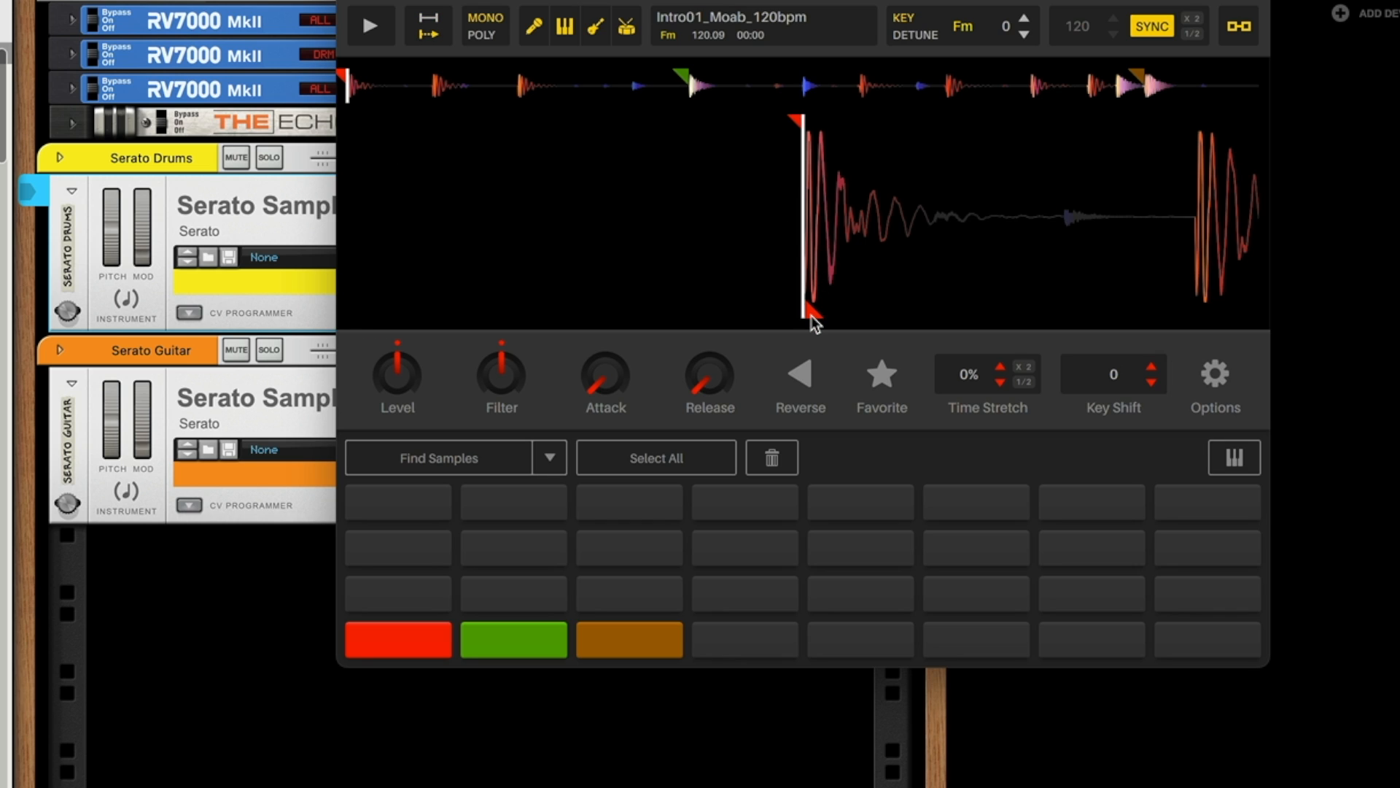
Set the red slice's end point just after the first drum hit and audition the pad in both playback modes.
{"action": "left_click_drag", "start_coordinate": [813, 321], "coordinate": [1026, 293]}
{"action": "left_click", "coordinate": [491, 638]}
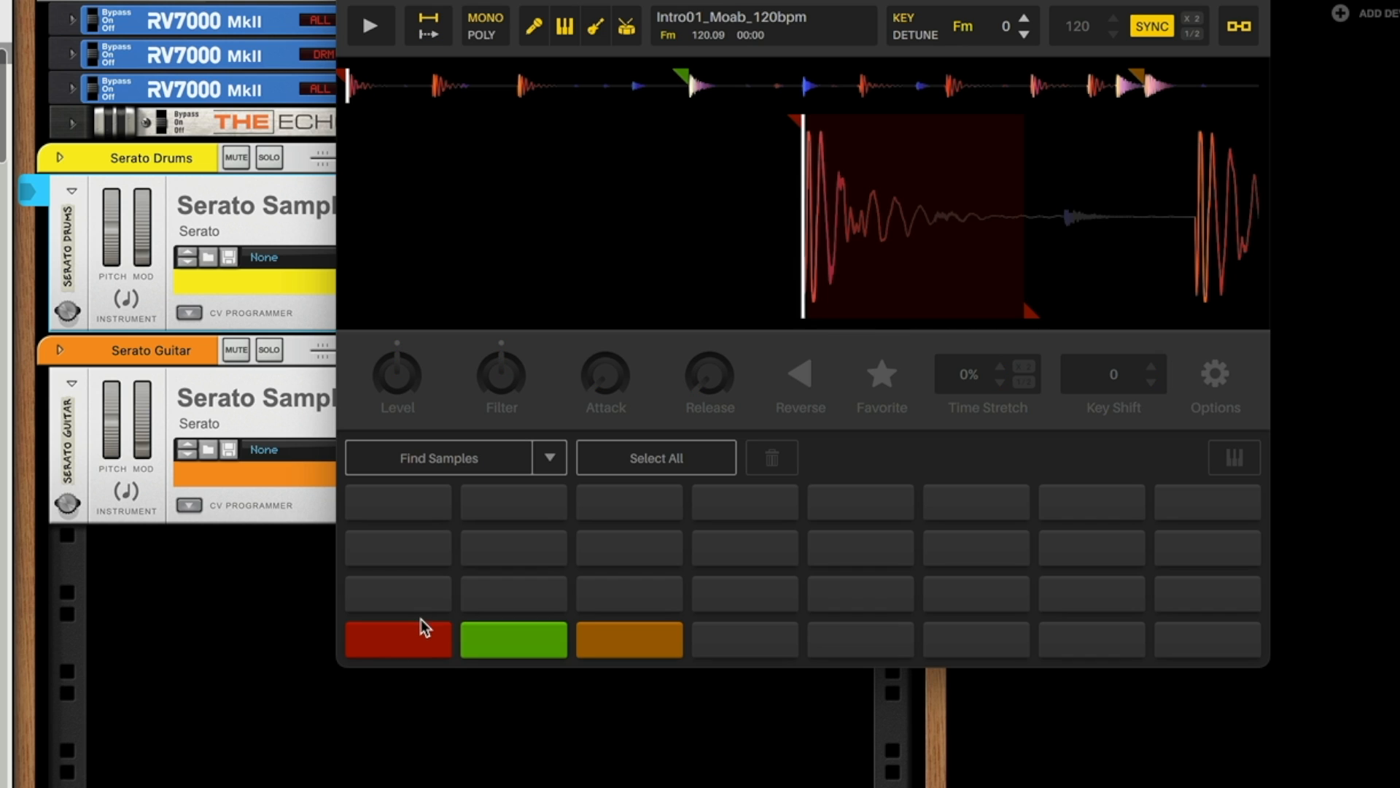
{"action": "left_click", "coordinate": [422, 642]}
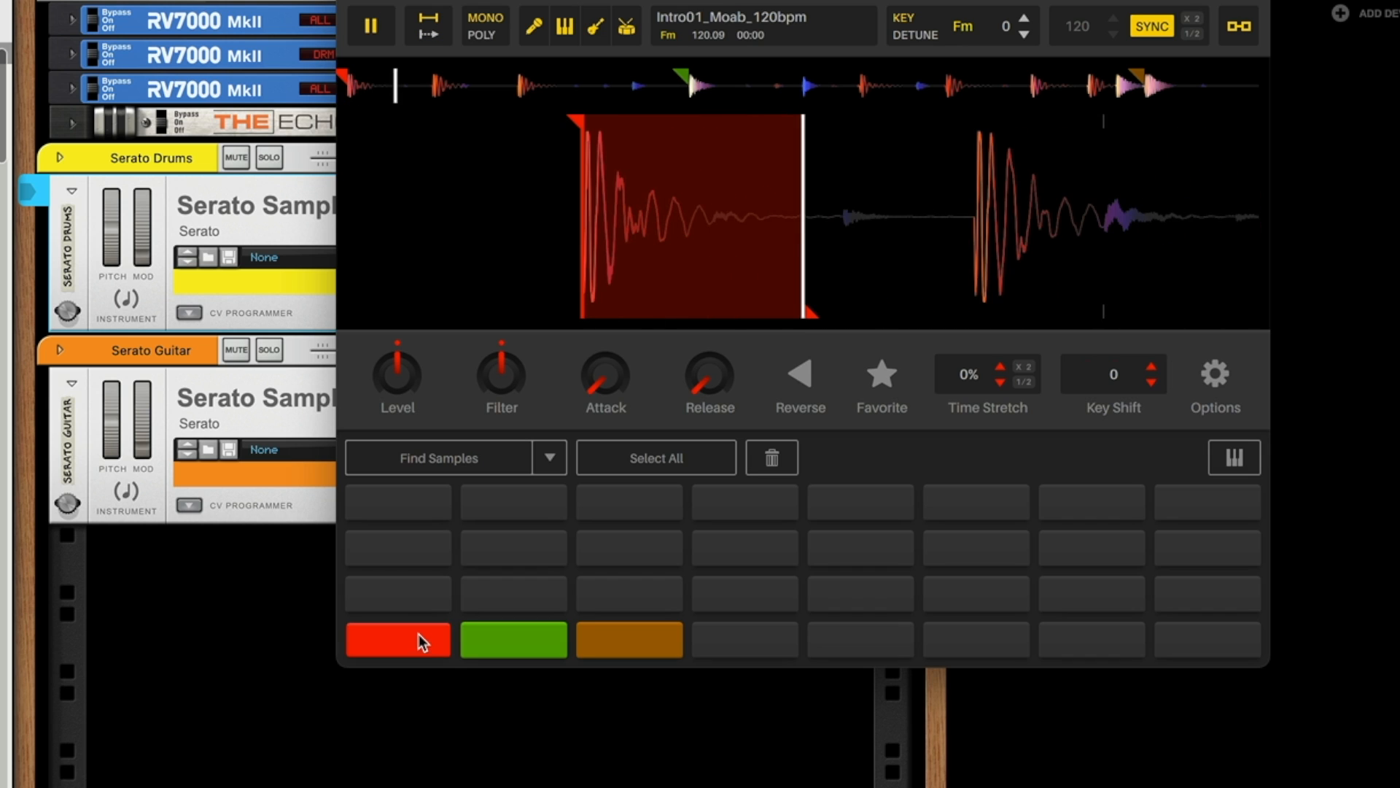
{"action": "left_click", "coordinate": [422, 644]}
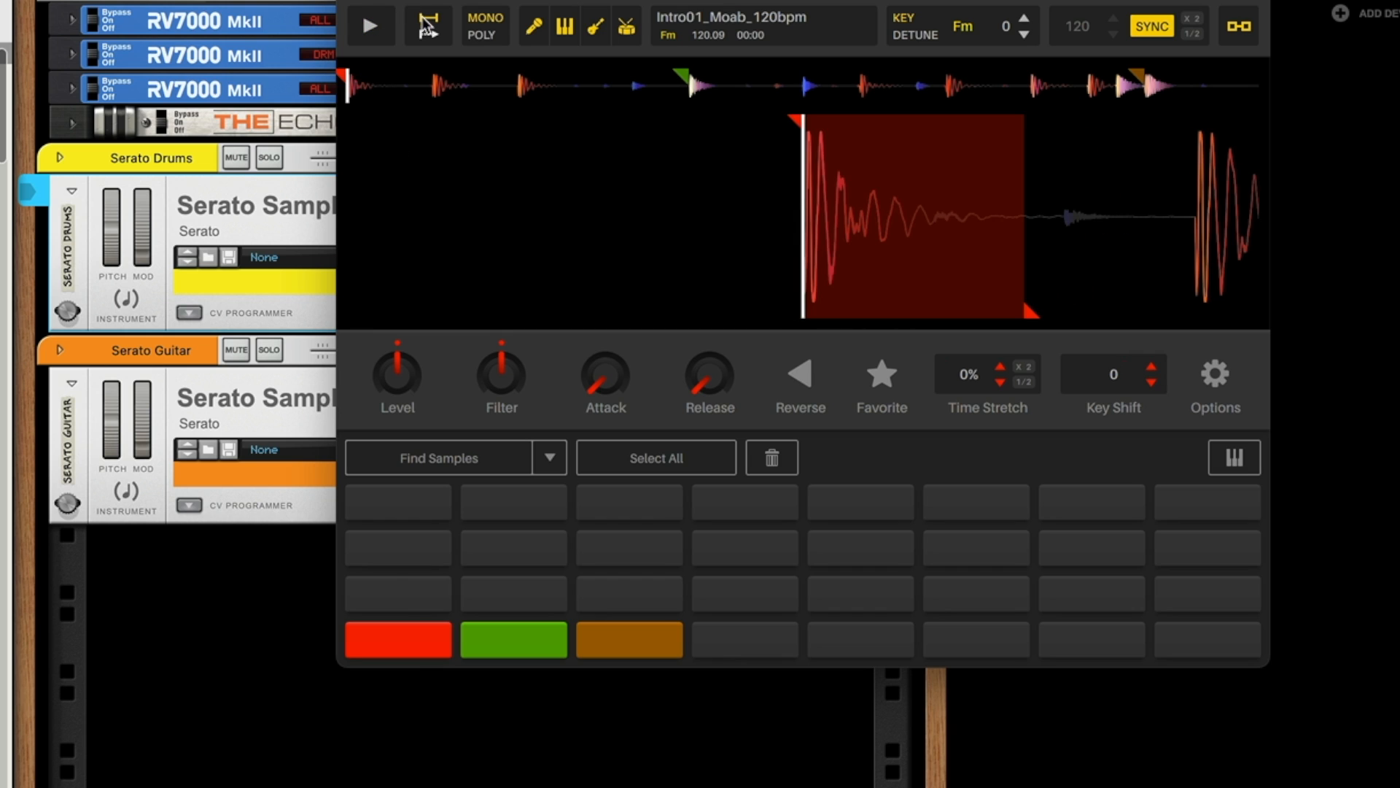
{"action": "left_click", "coordinate": [410, 635]}
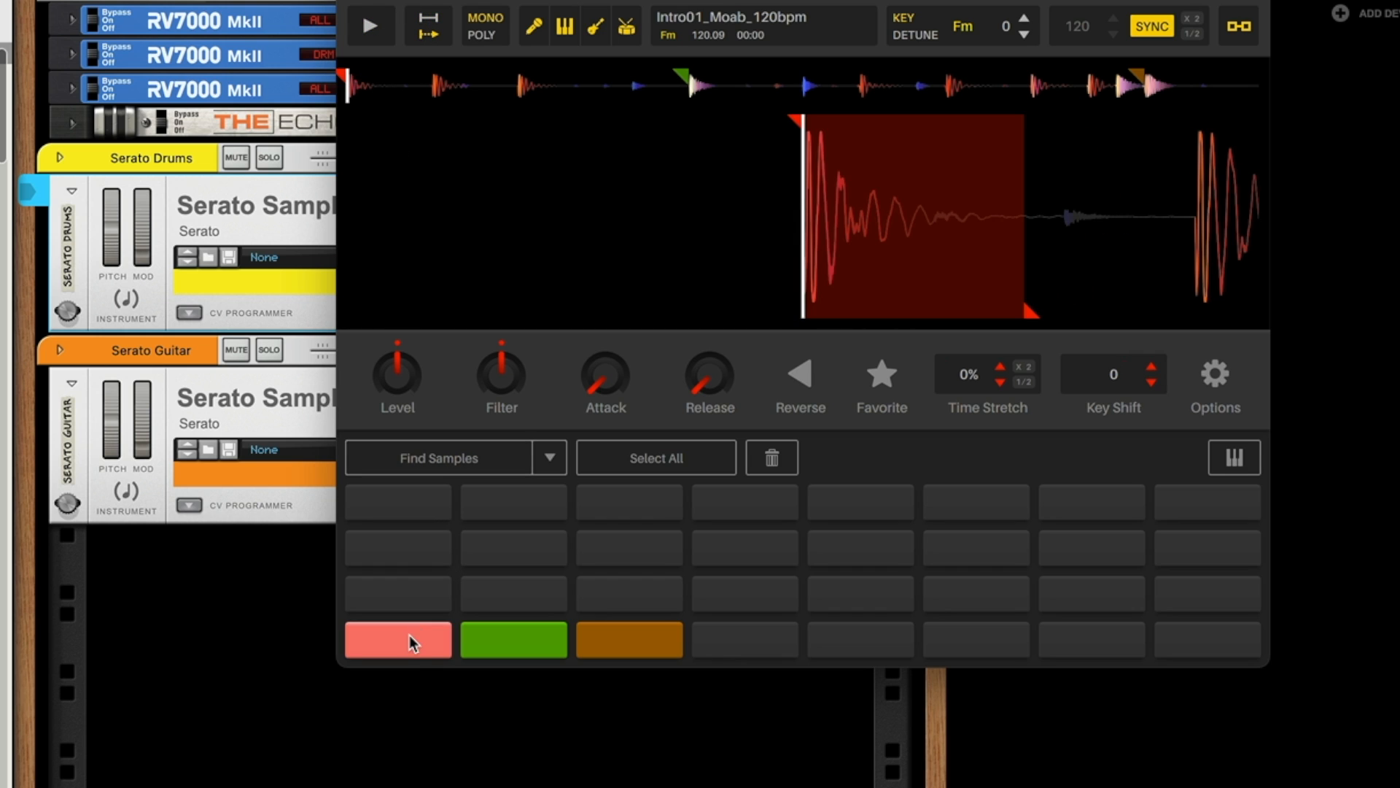
{"action": "left_click", "coordinate": [409, 635]}
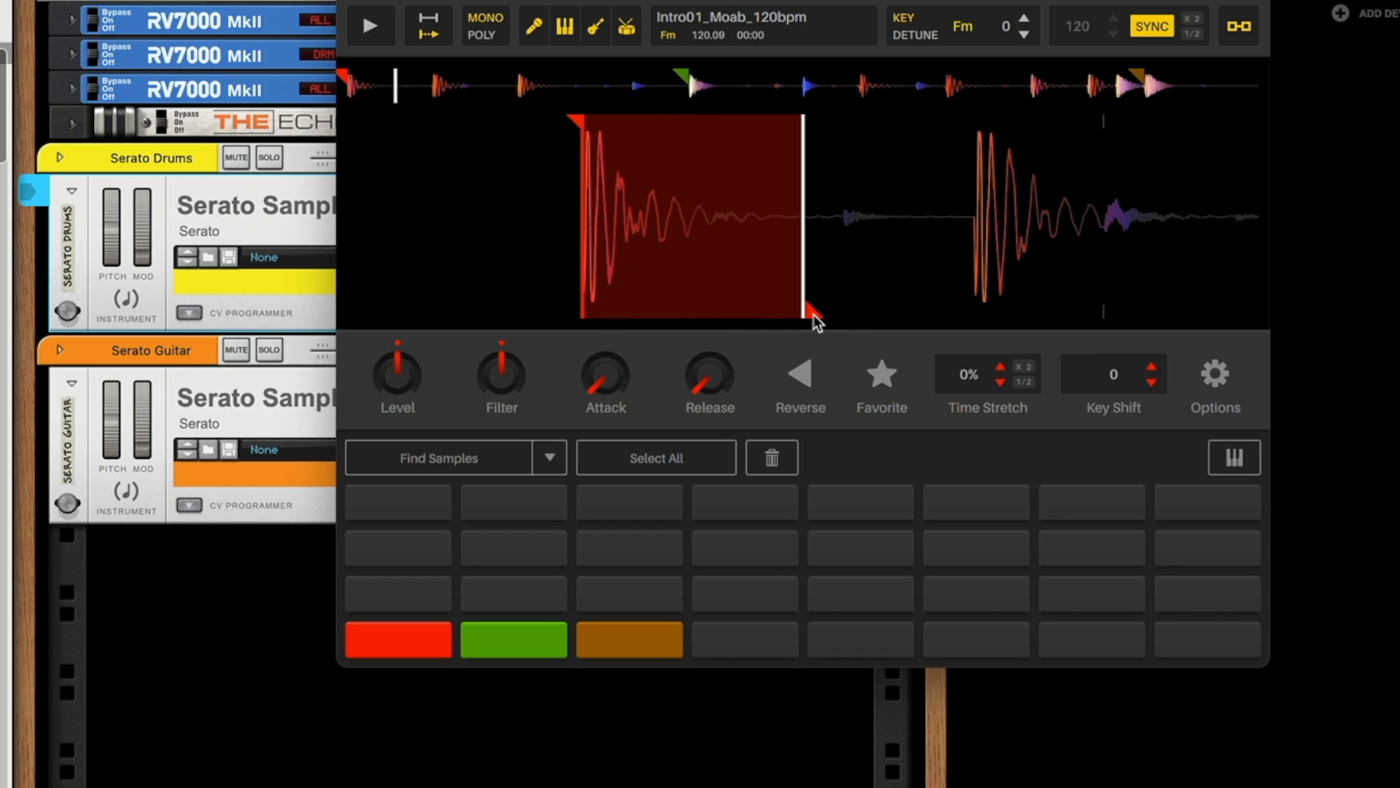
Return the red slice's end marker to its start, trigger the pad to play through the sample, and stop playback.
{"action": "left_click_drag", "start_coordinate": [814, 315], "coordinate": [526, 355]}
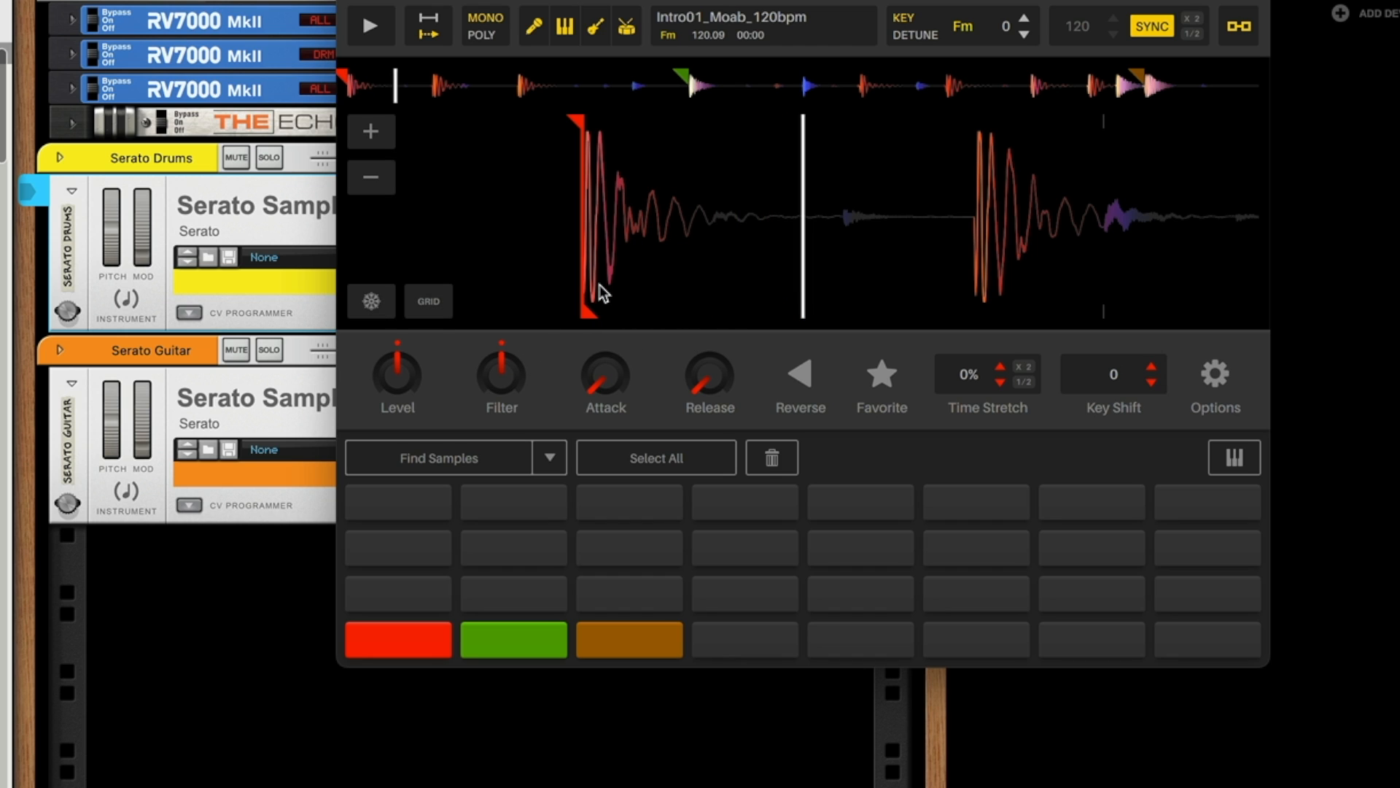
{"action": "left_click", "coordinate": [418, 646]}
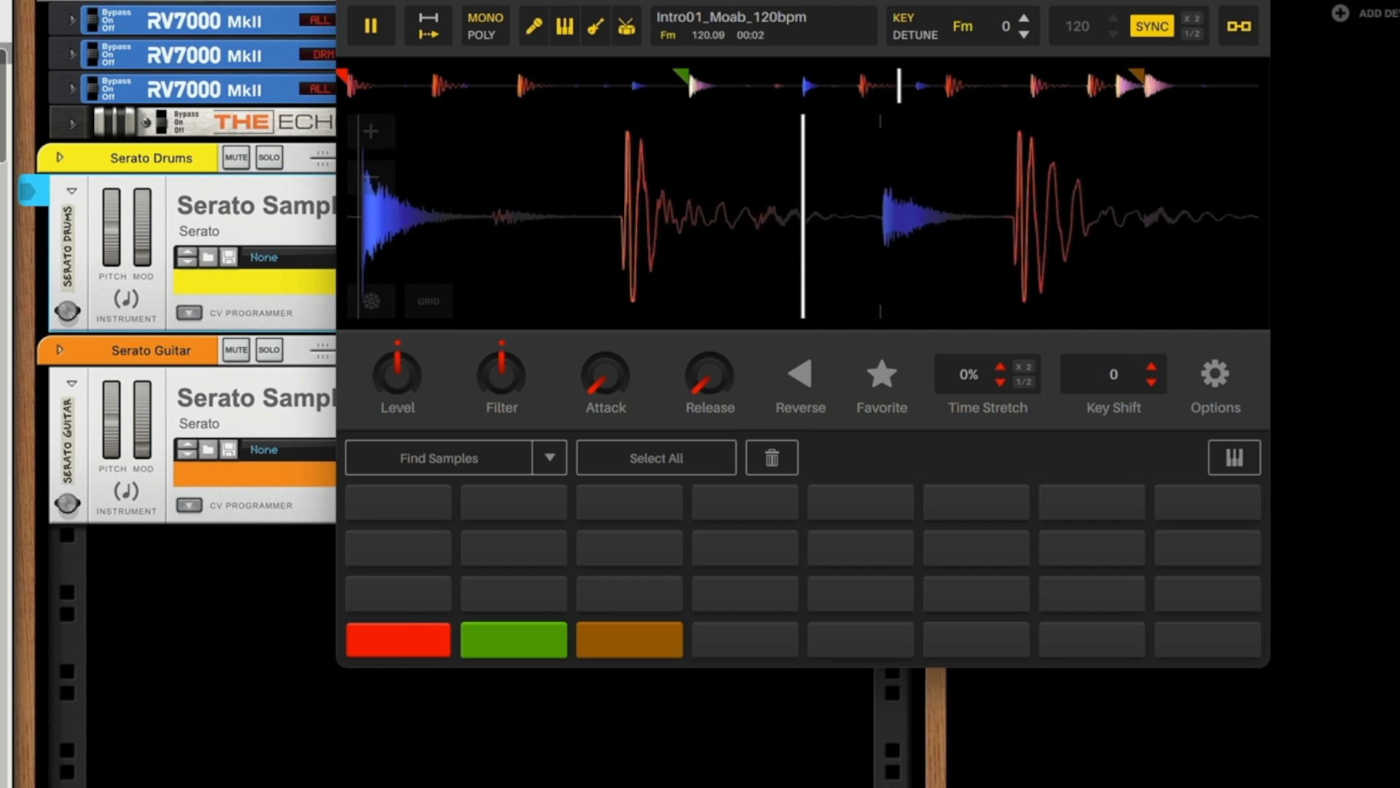
{"action": "left_click", "coordinate": [372, 22]}
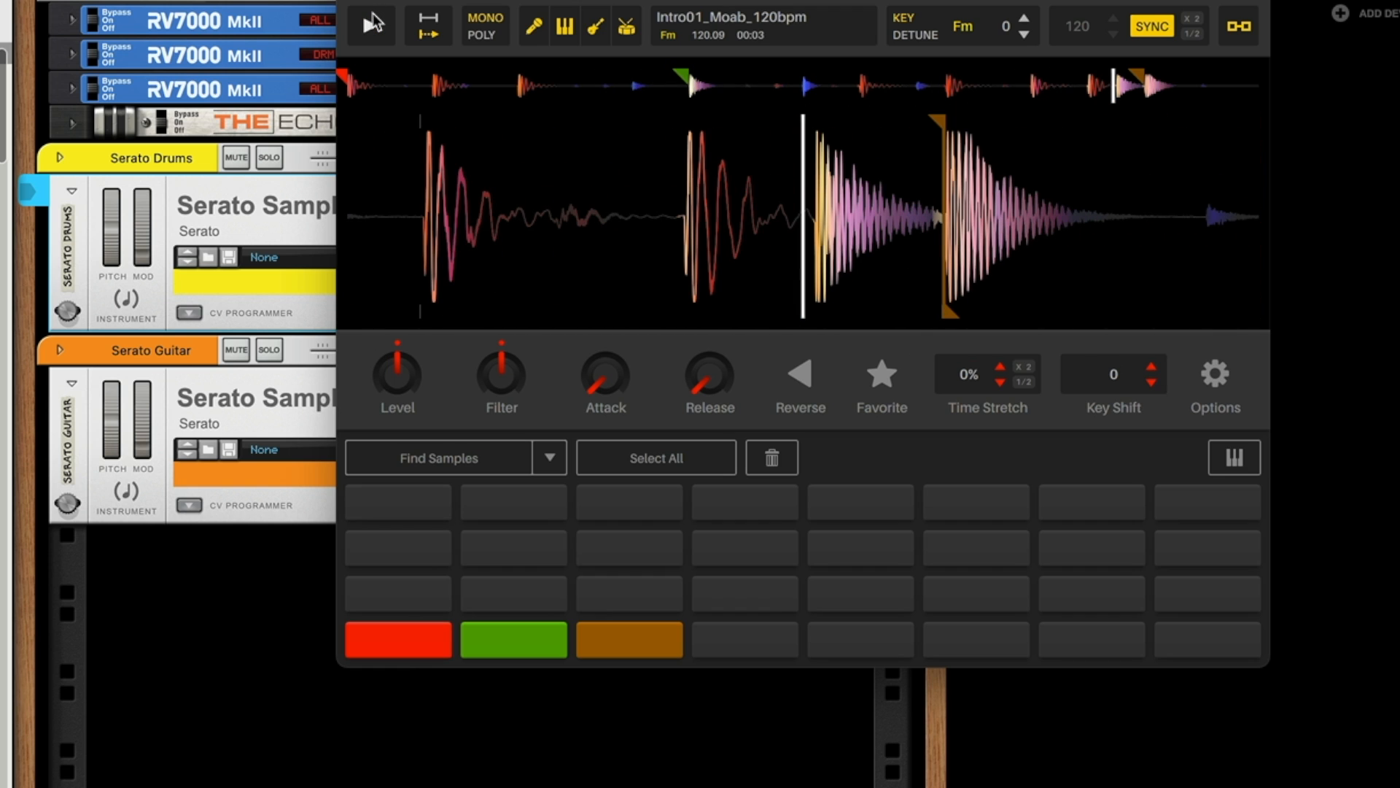
Inspect the beat grid at the first drum hit, then close the grid editor and return to the pad controls.
{"action": "left_click_drag", "start_coordinate": [688, 183], "coordinate": [620, 183]}
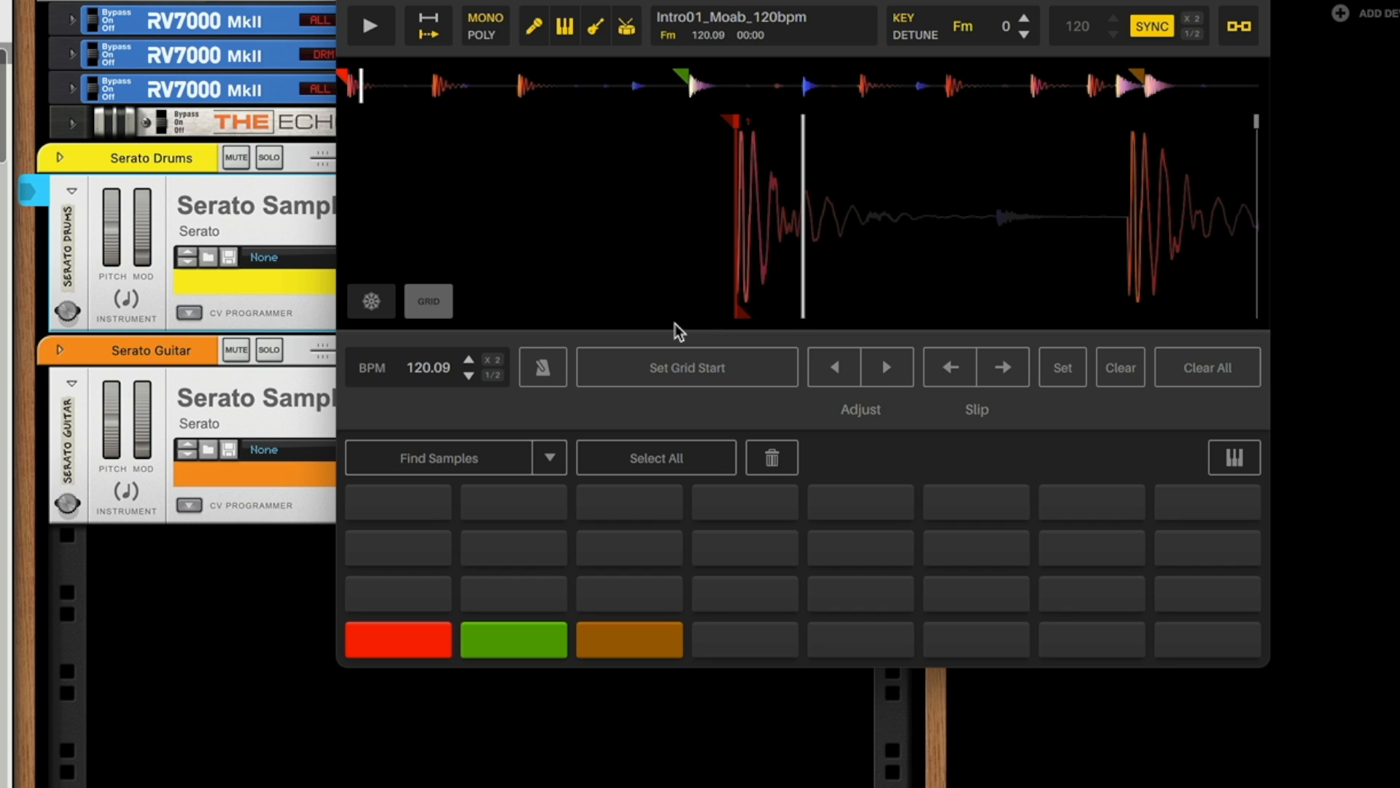
{"action": "left_click", "coordinate": [417, 311]}
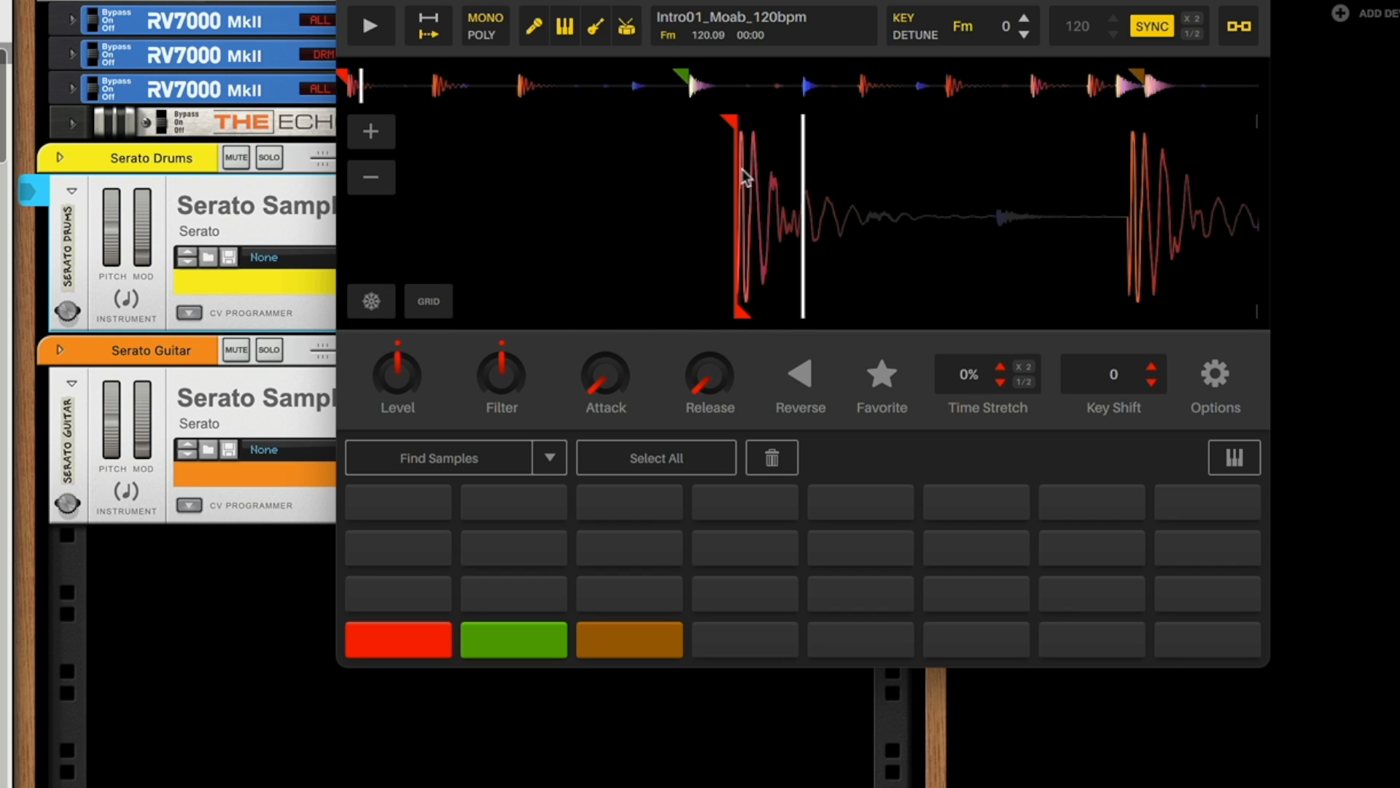
{"action": "mouse_move", "coordinate": [743, 316]}
{"action": "left_mouse_down"}
{"action": "mouse_move", "coordinate": [847, 300]}
{"action": "mouse_move", "coordinate": [722, 334]}
{"action": "mouse_move", "coordinate": [965, 304]}
{"action": "mouse_move", "coordinate": [722, 344]}
{"action": "left_mouse_up"}
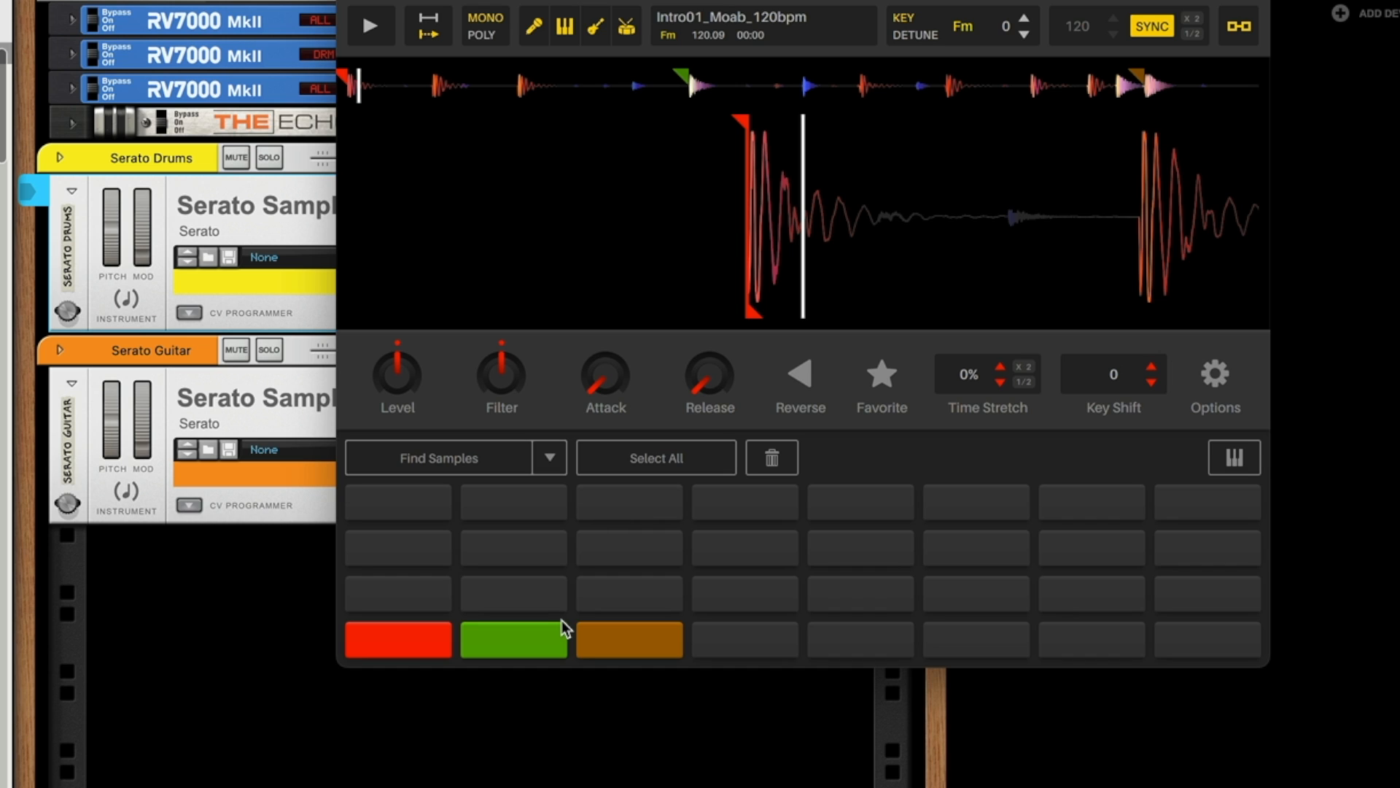
{"action": "mouse_move", "coordinate": [522, 273]}
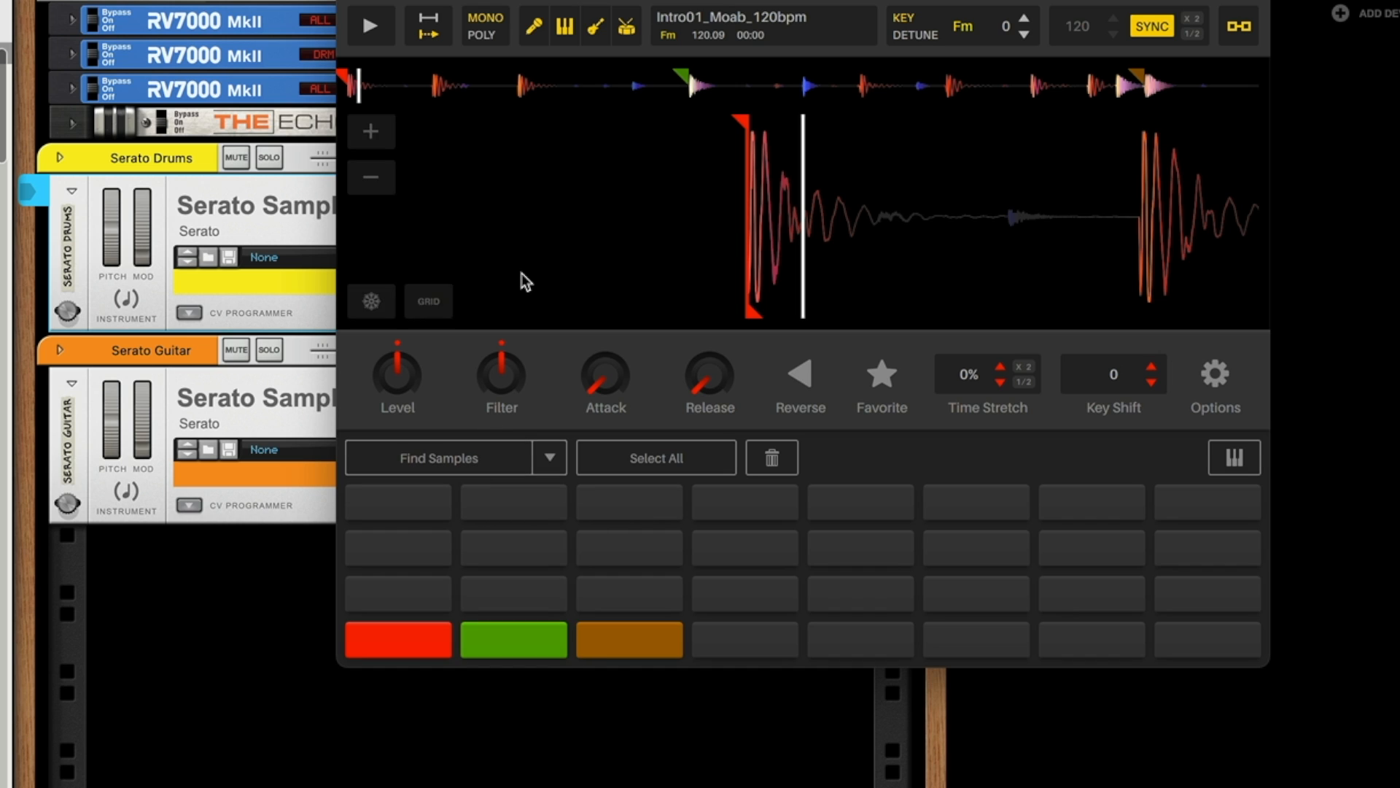
Set the drum sample's grid BPM to 120 in the grid editor and save the grid.
{"action": "left_click", "coordinate": [440, 301]}
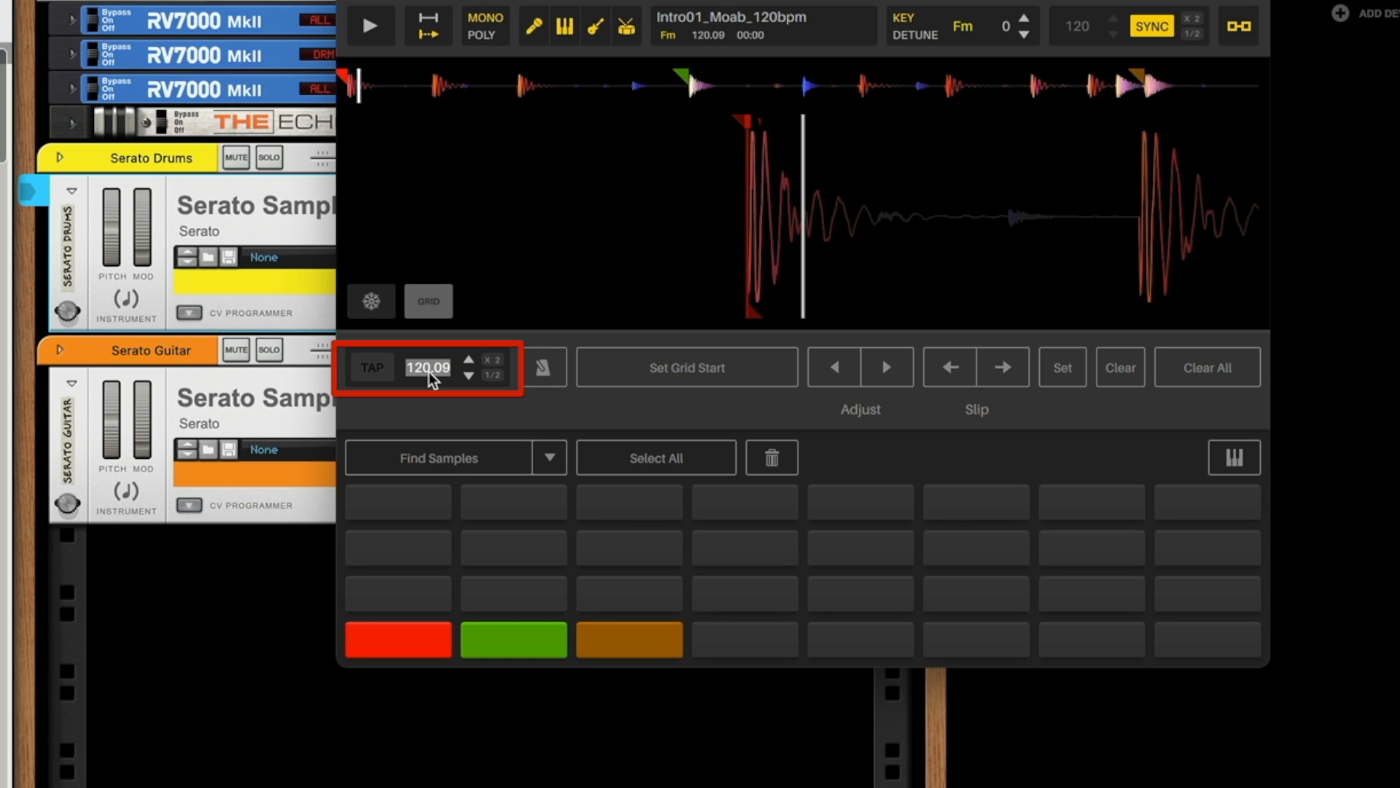
{"action": "type", "text": "120"}
{"action": "key", "text": "Return"}
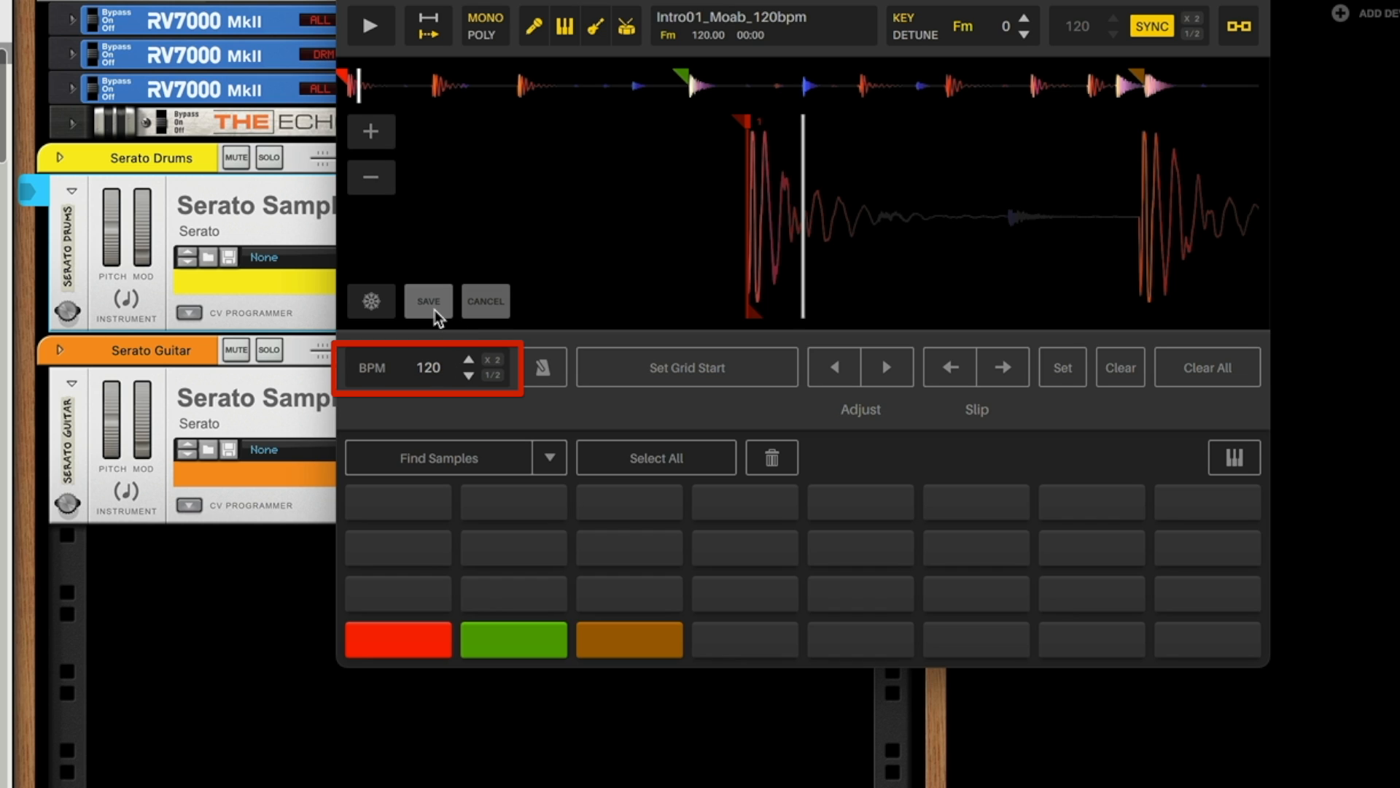
{"action": "left_click", "coordinate": [434, 310]}
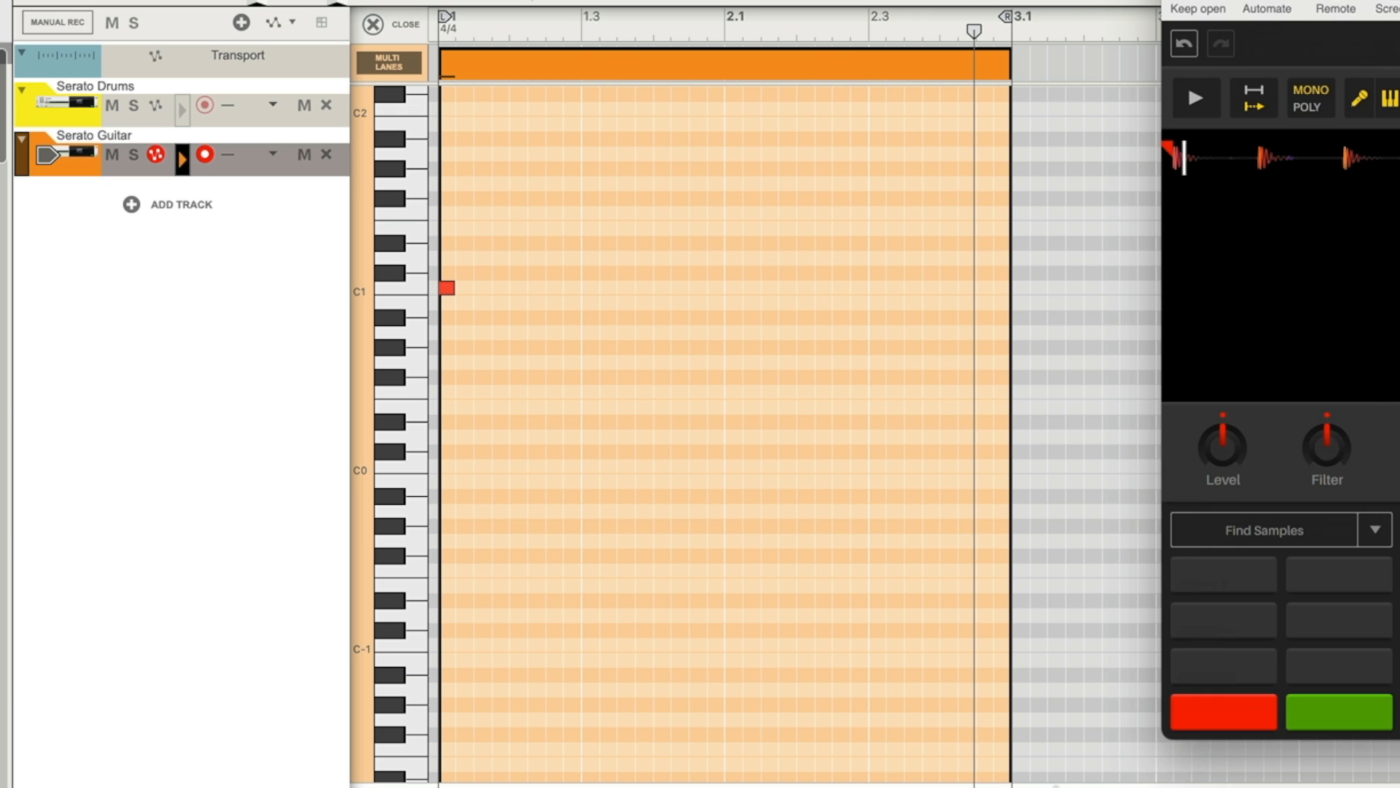
Play the sequence from the start to hear the result of the corrected drum grid, and stop playback.
{"action": "key", "text": "shift+Return"}
{"action": "key", "text": "space"}
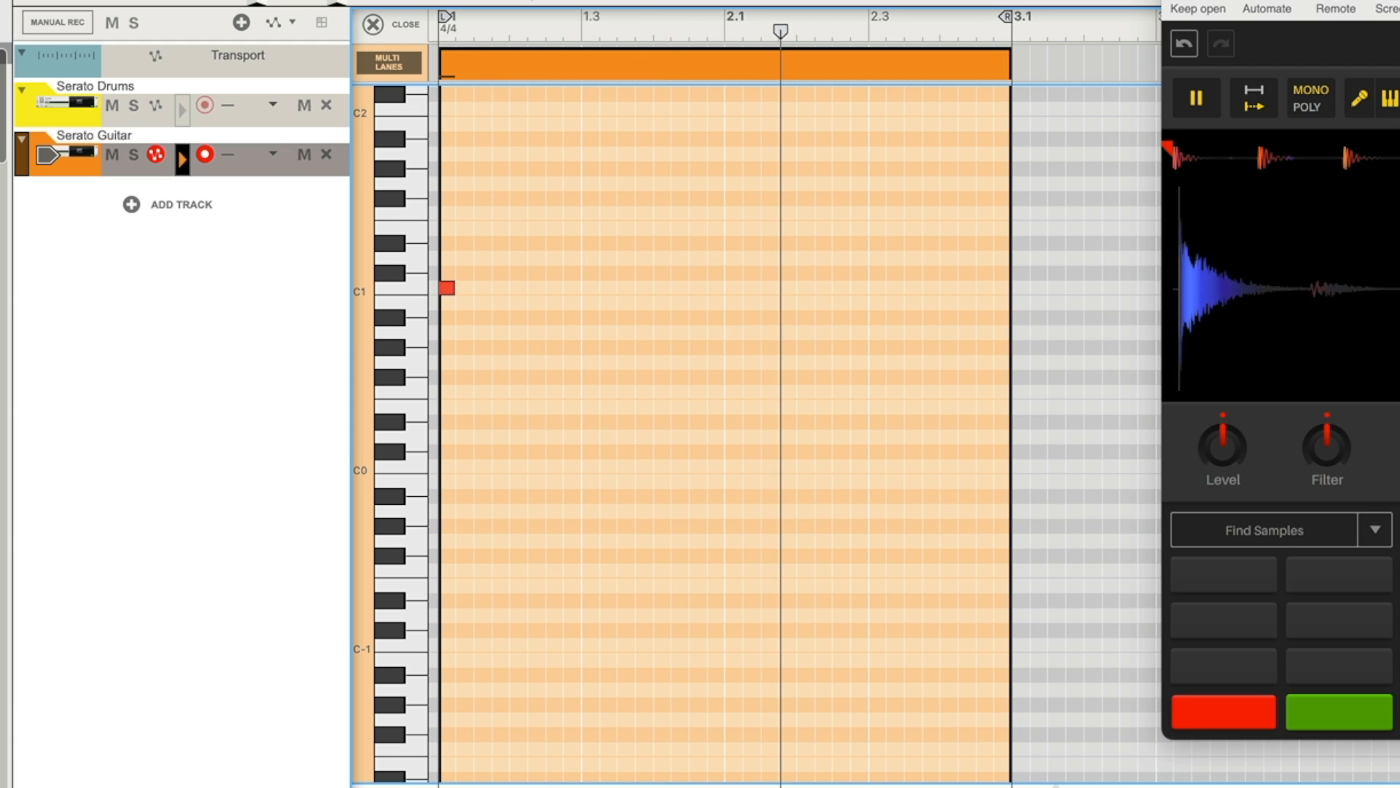
{"action": "key", "text": "space"}
Open the Serato Guitar sampler from the rack and audition its guitar sample.
{"action": "left_click", "coordinate": [80, 167]}
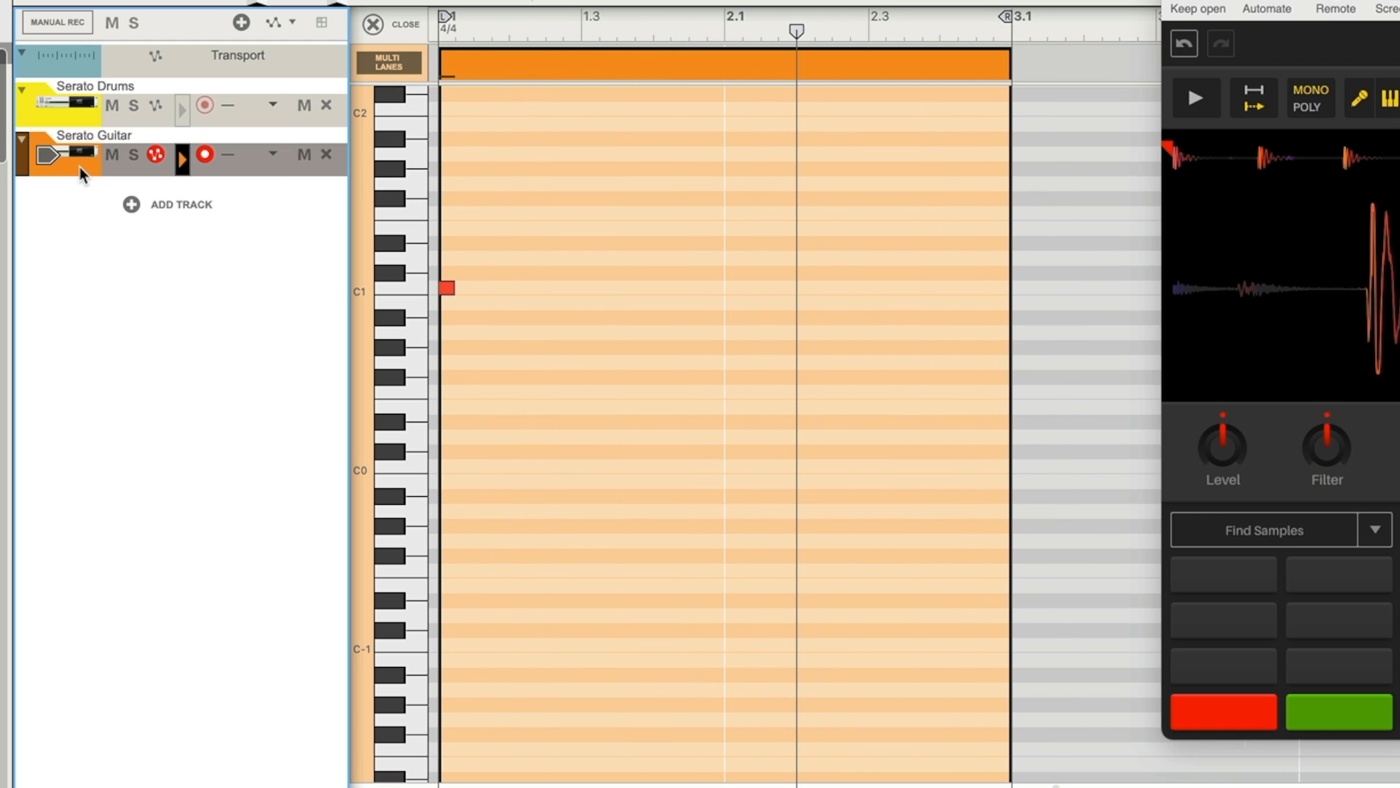
{"action": "left_click", "coordinate": [59, 113]}
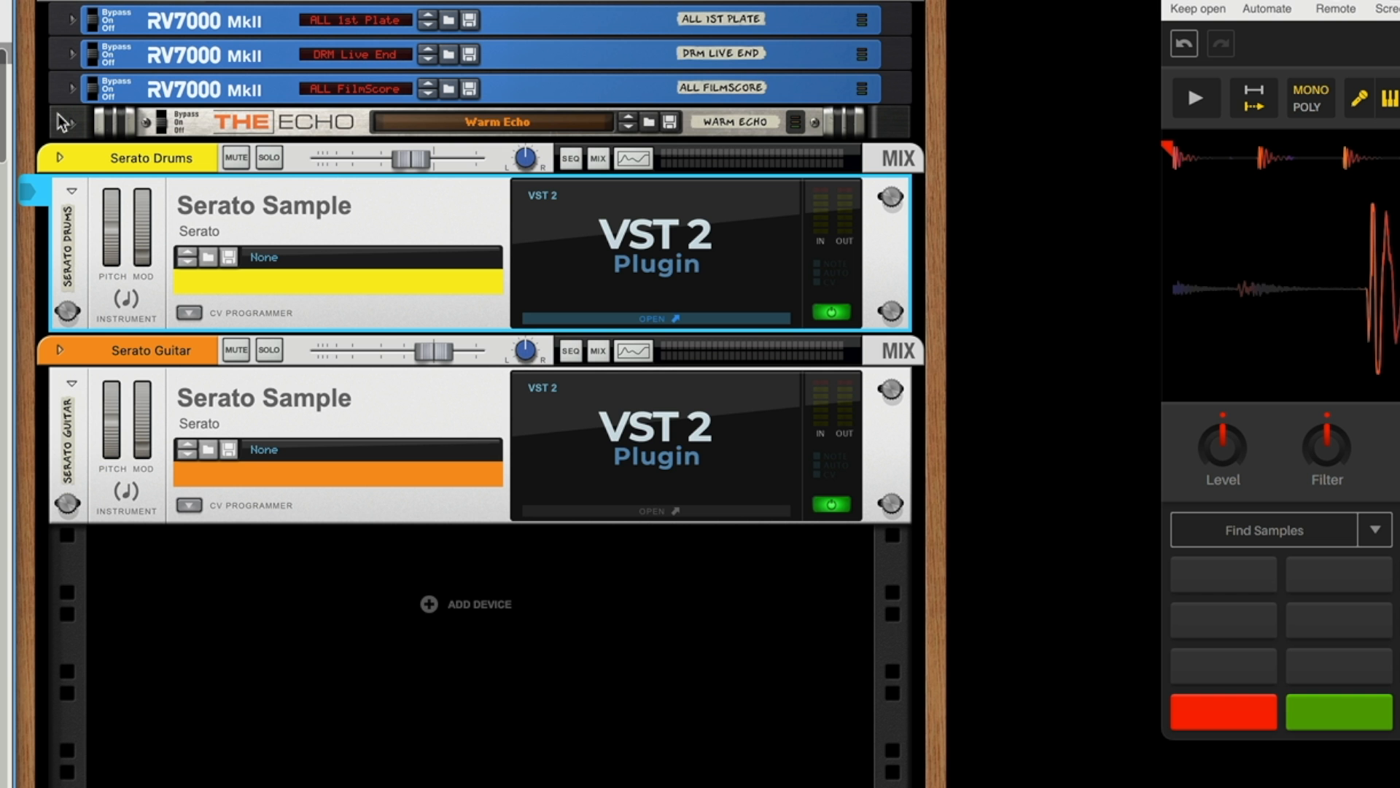
{"action": "double_click", "coordinate": [609, 427]}
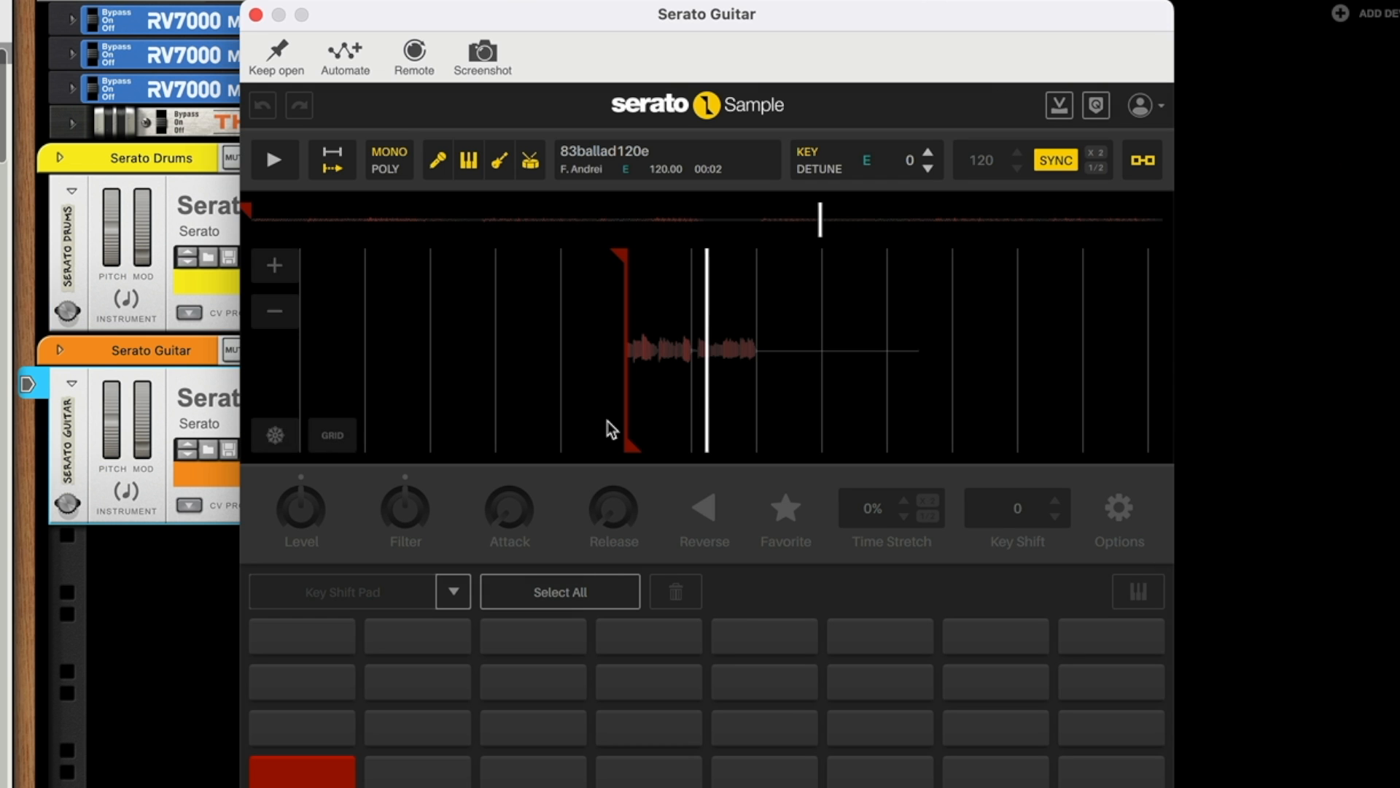
{"action": "left_click", "coordinate": [276, 161]}
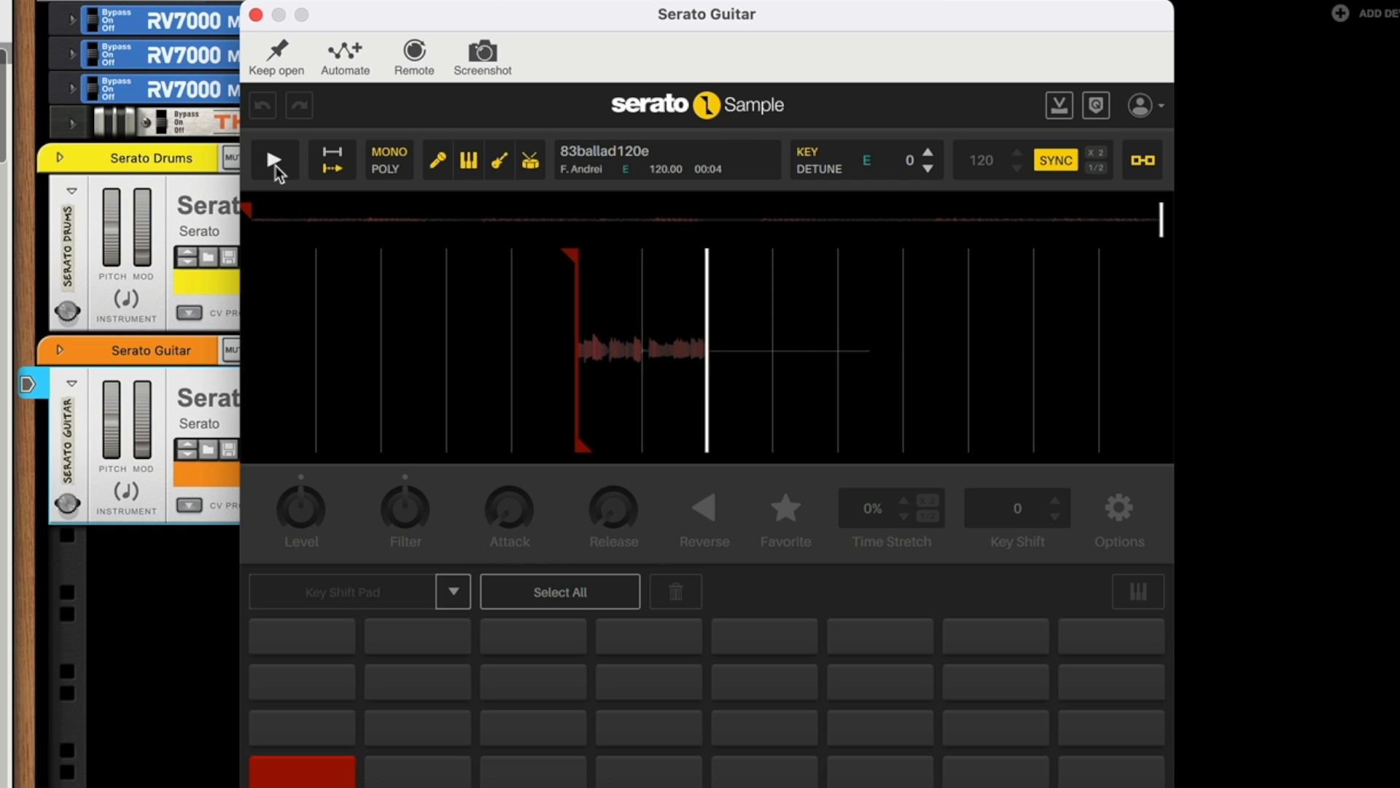
{"action": "left_click", "coordinate": [275, 160]}
{"action": "left_click", "coordinate": [274, 162]}
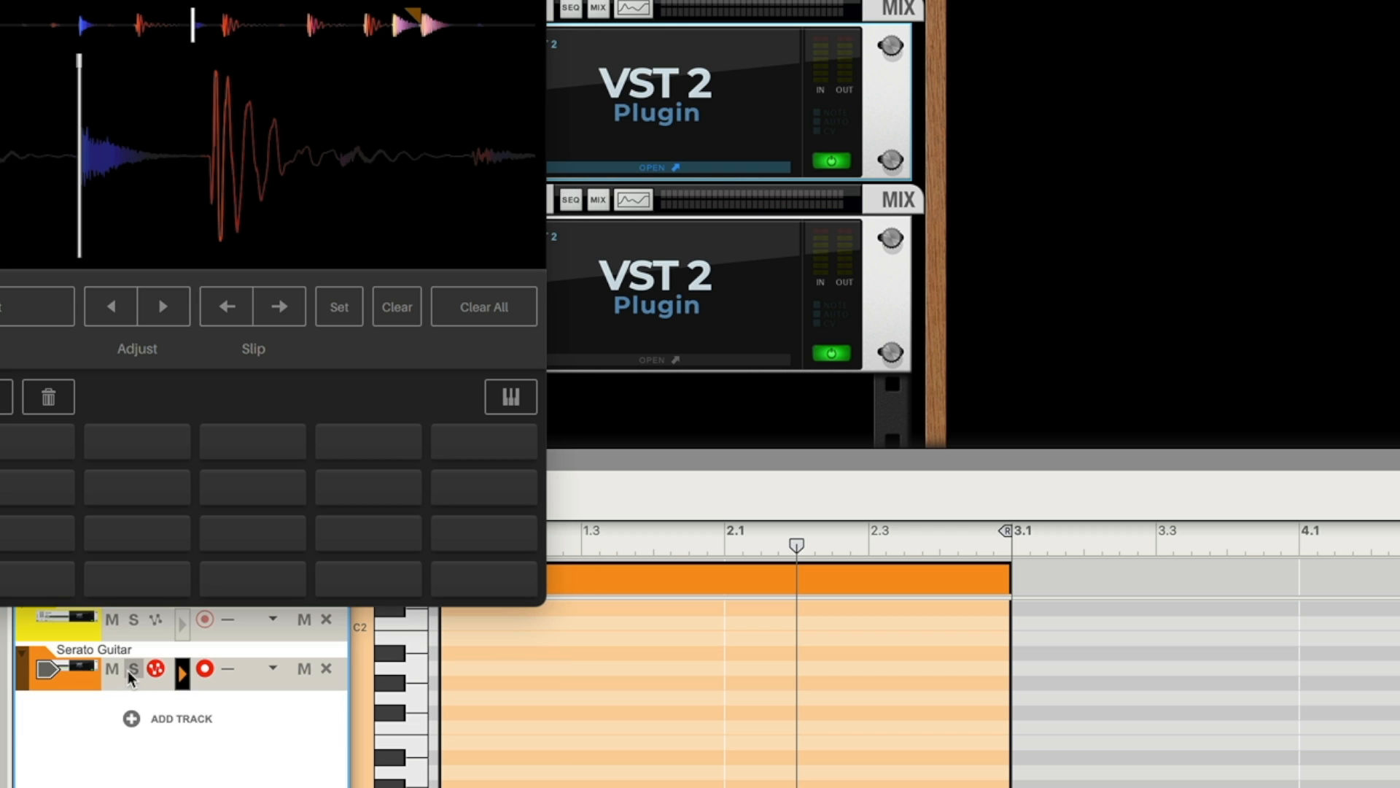
Mute the Serato Guitar track and set the grid BPM of the Serato Drums sample to 60.
{"action": "left_click", "coordinate": [111, 669]}
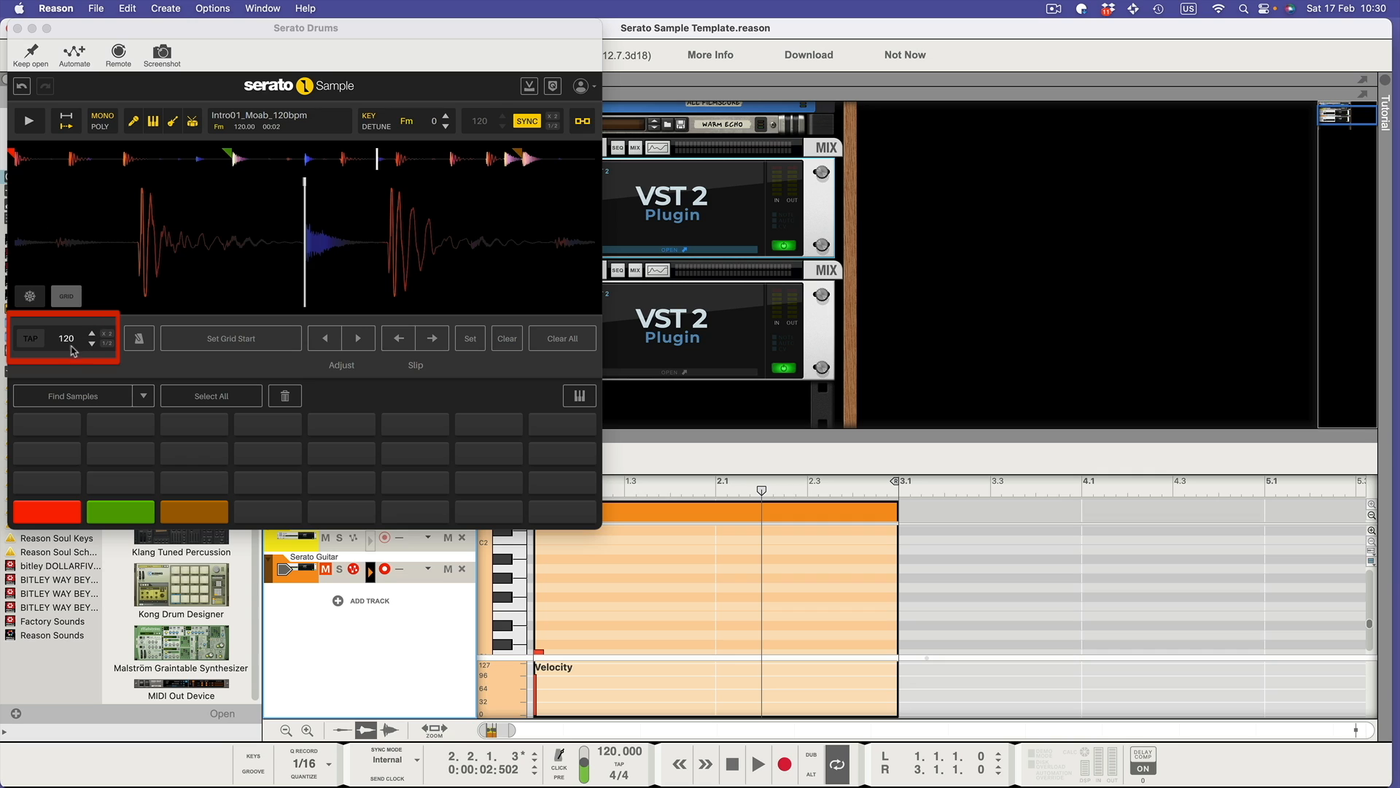
{"action": "left_click", "coordinate": [67, 343]}
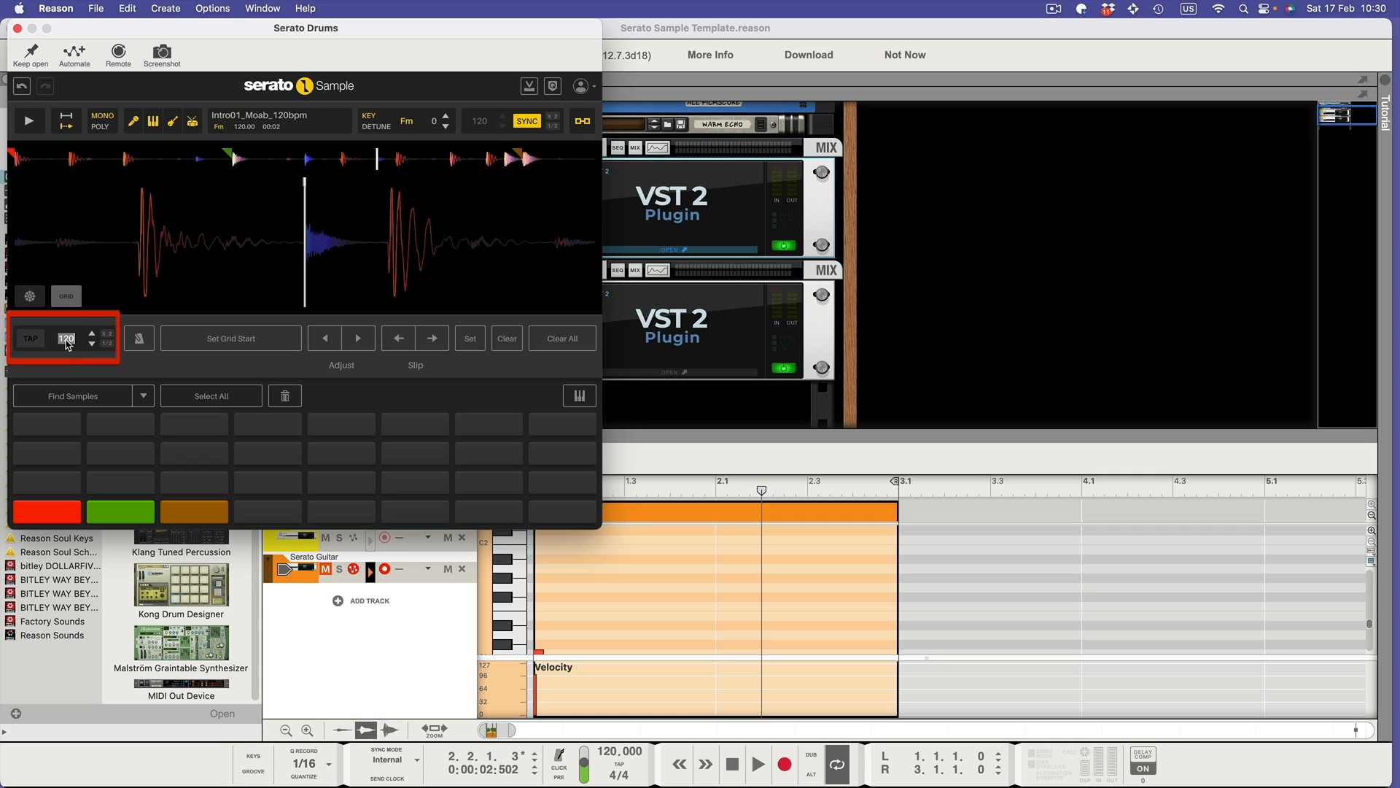
{"action": "type", "text": "60"}
{"action": "key", "text": "Return"}
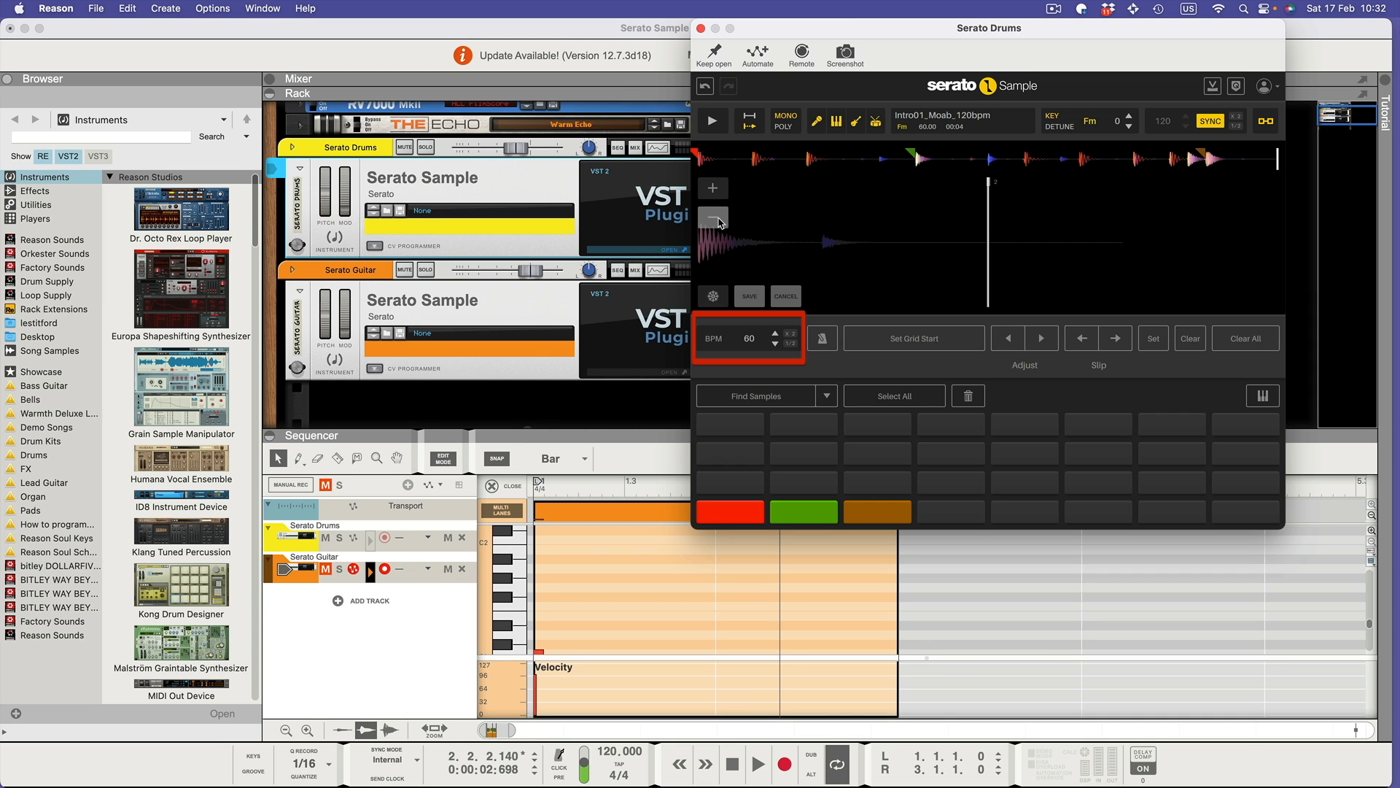
Examine the drum sample's full beat grid and play the sequence to hear the effect of the 60 BPM grid.
{"action": "left_click", "coordinate": [714, 218]}
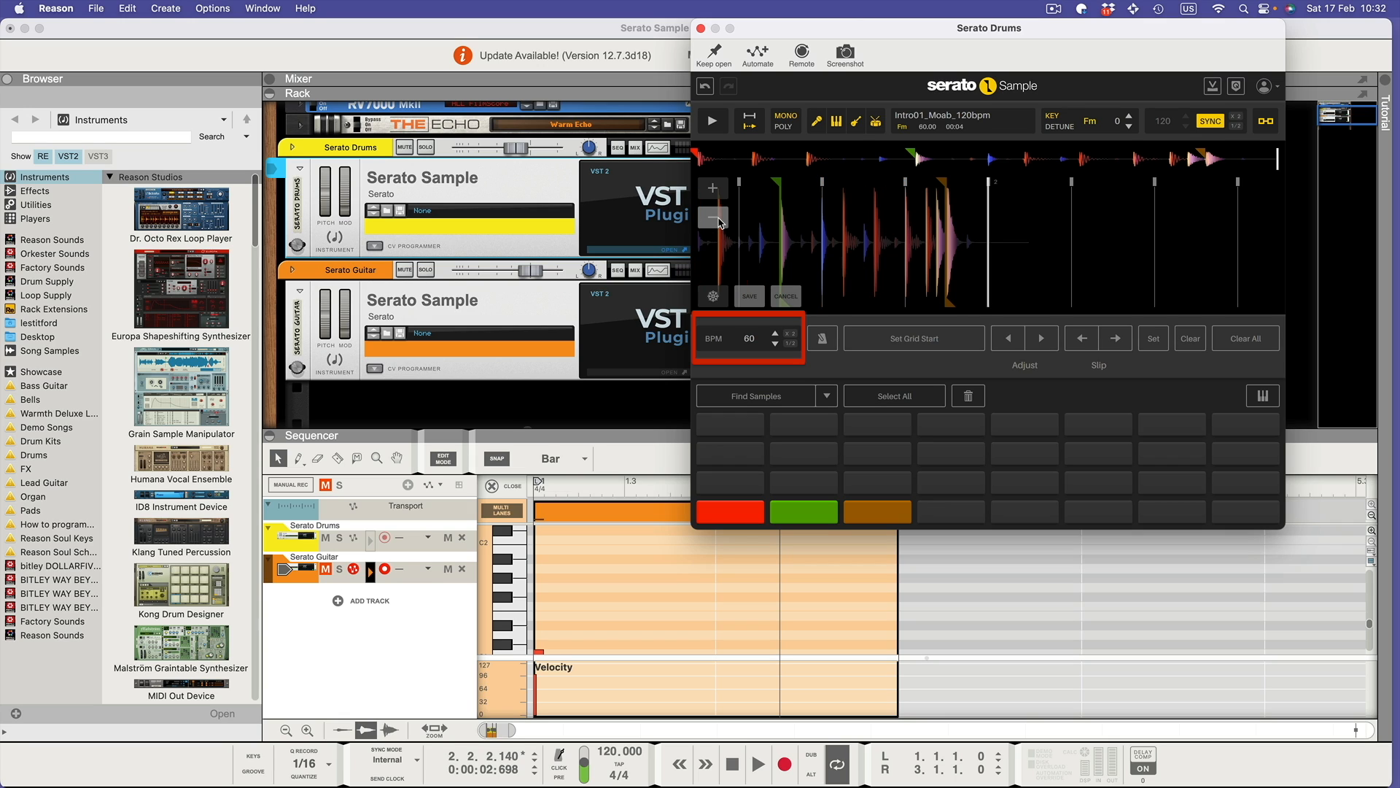
{"action": "left_click", "coordinate": [718, 221]}
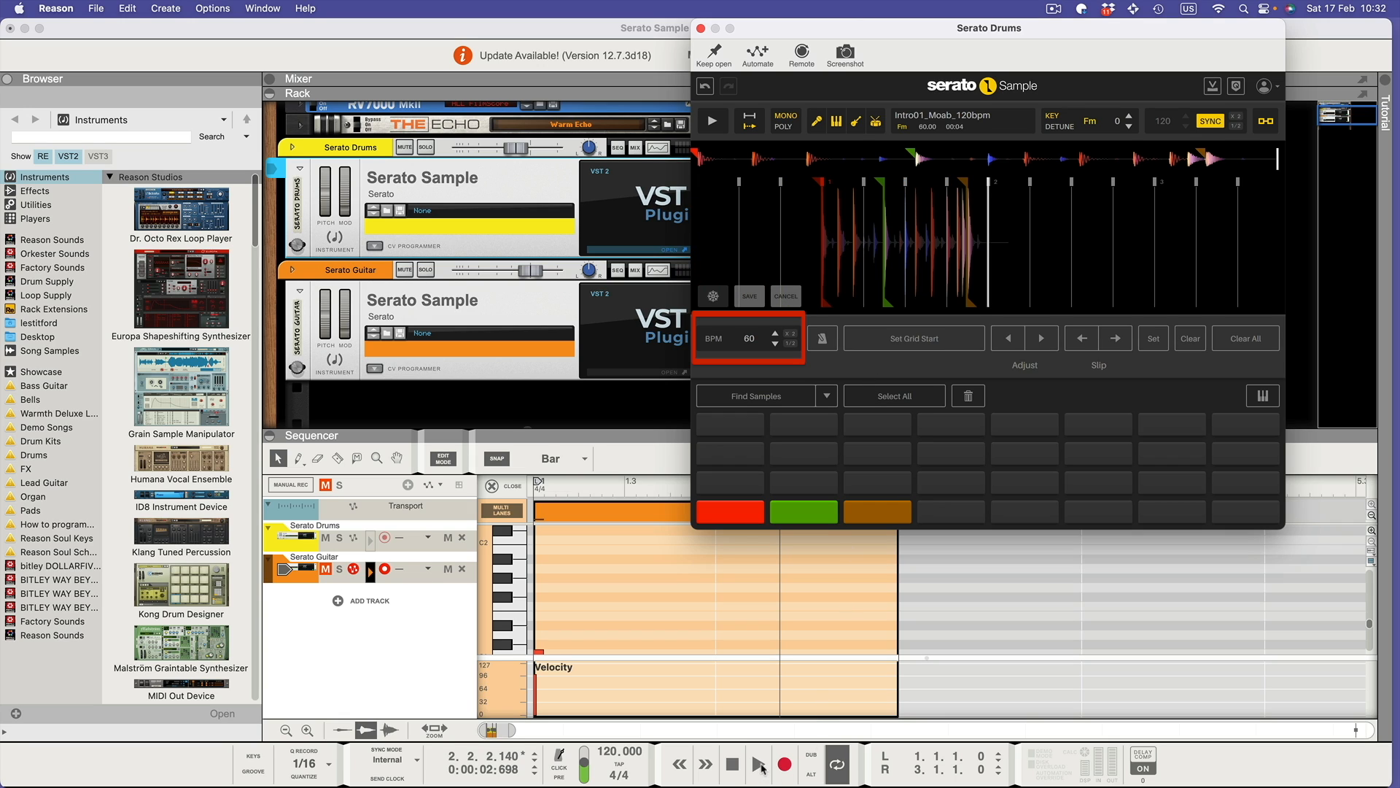
{"action": "left_click", "coordinate": [759, 765]}
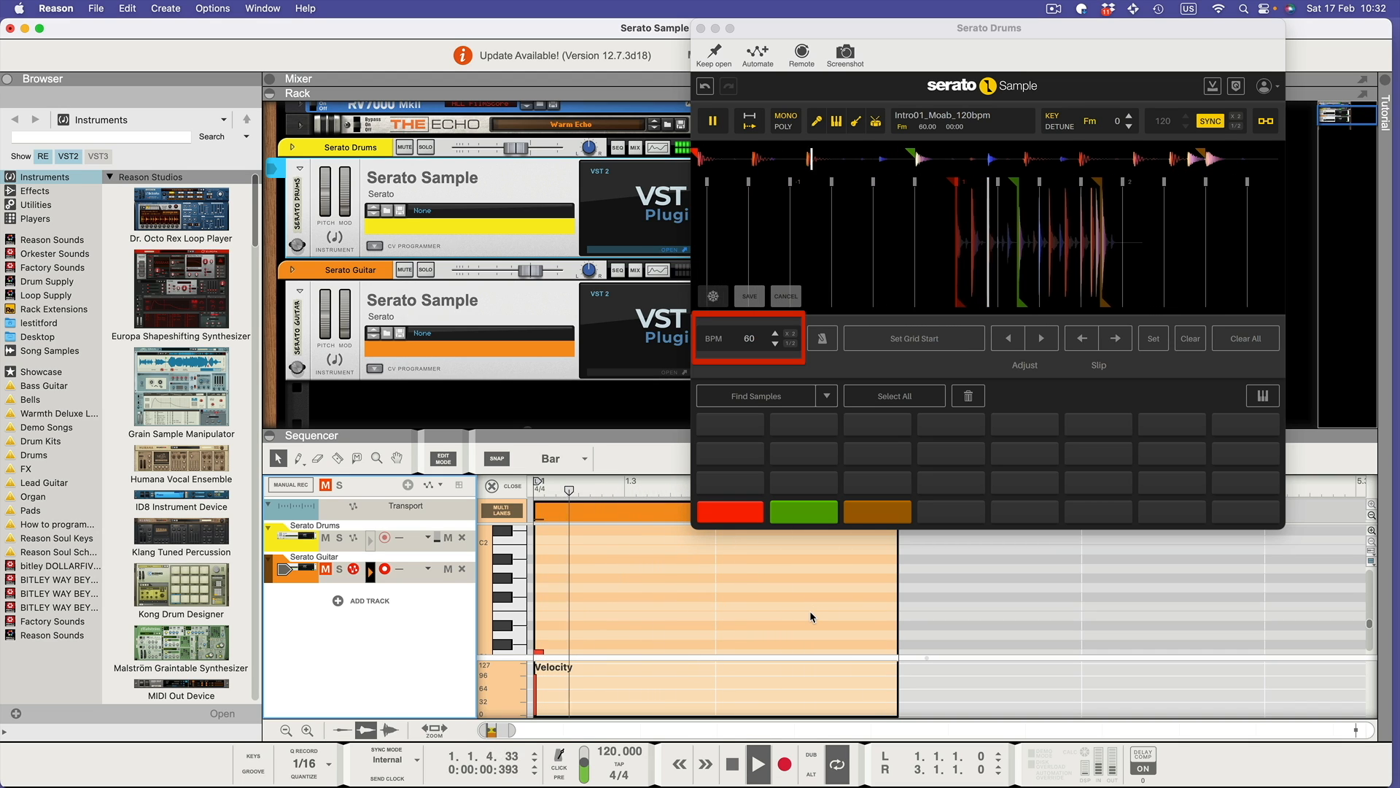
{"action": "left_click", "coordinate": [734, 765]}
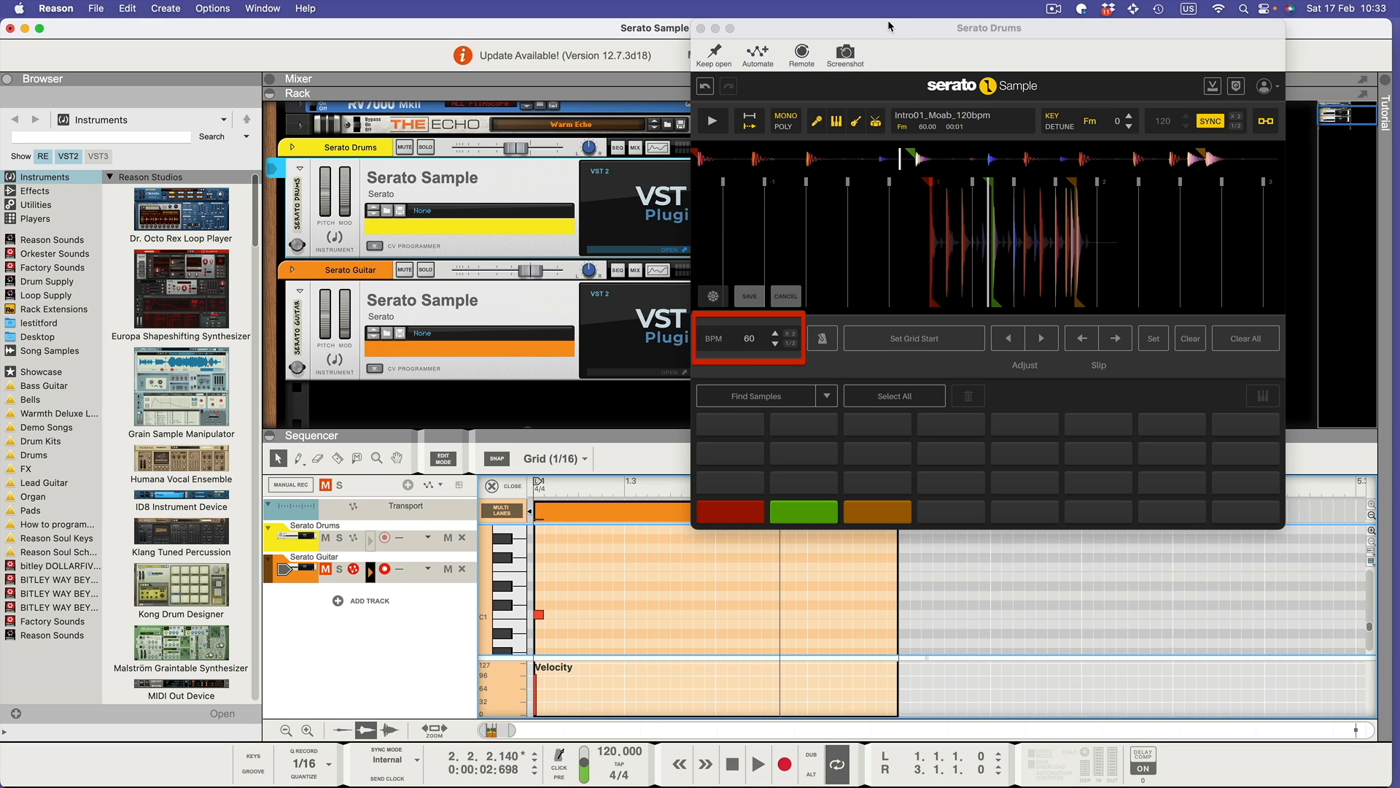
Close the Serato Drums window, and extend the note clip and the loop to four bars, ending at bar 5.
{"action": "key", "text": "super+w"}
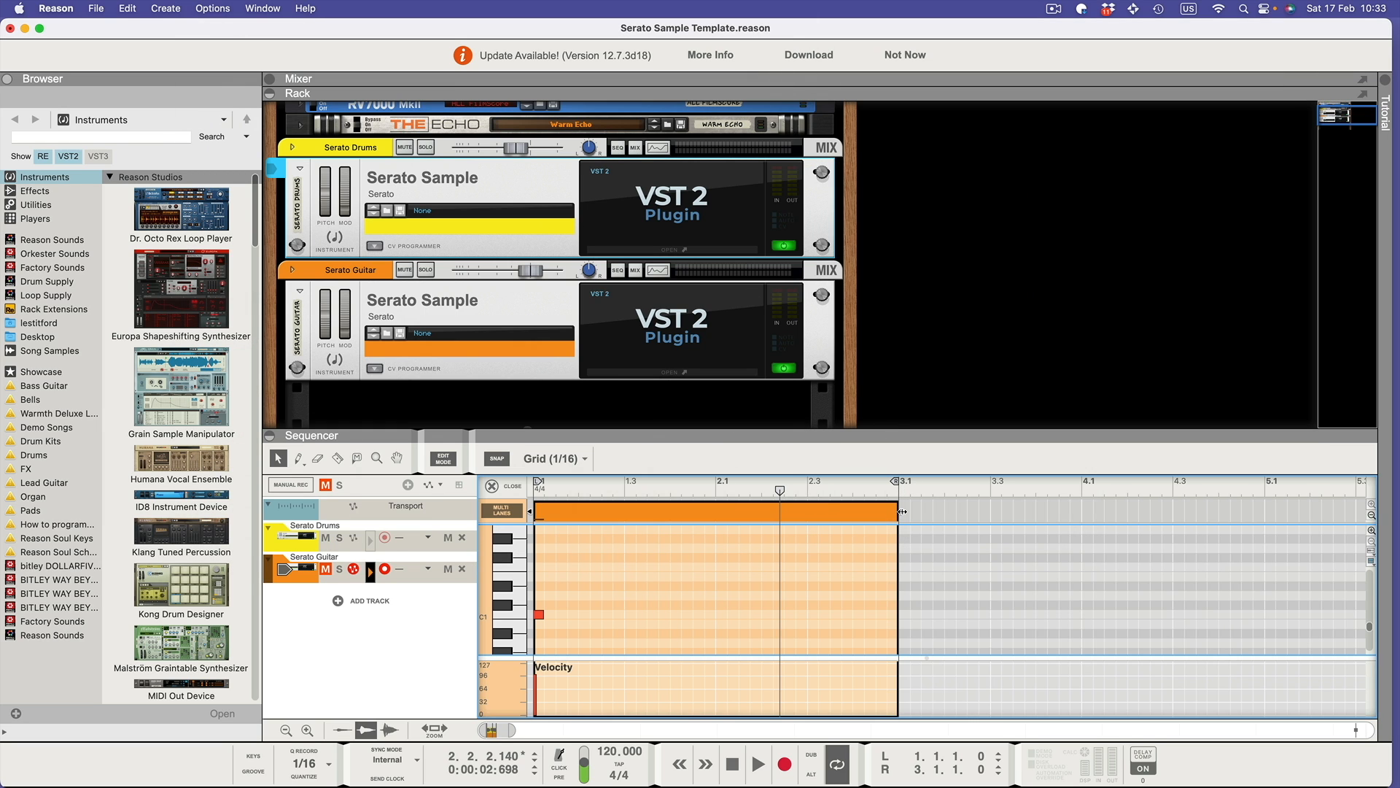
{"action": "left_click_drag", "start_coordinate": [902, 512], "coordinate": [1255, 512]}
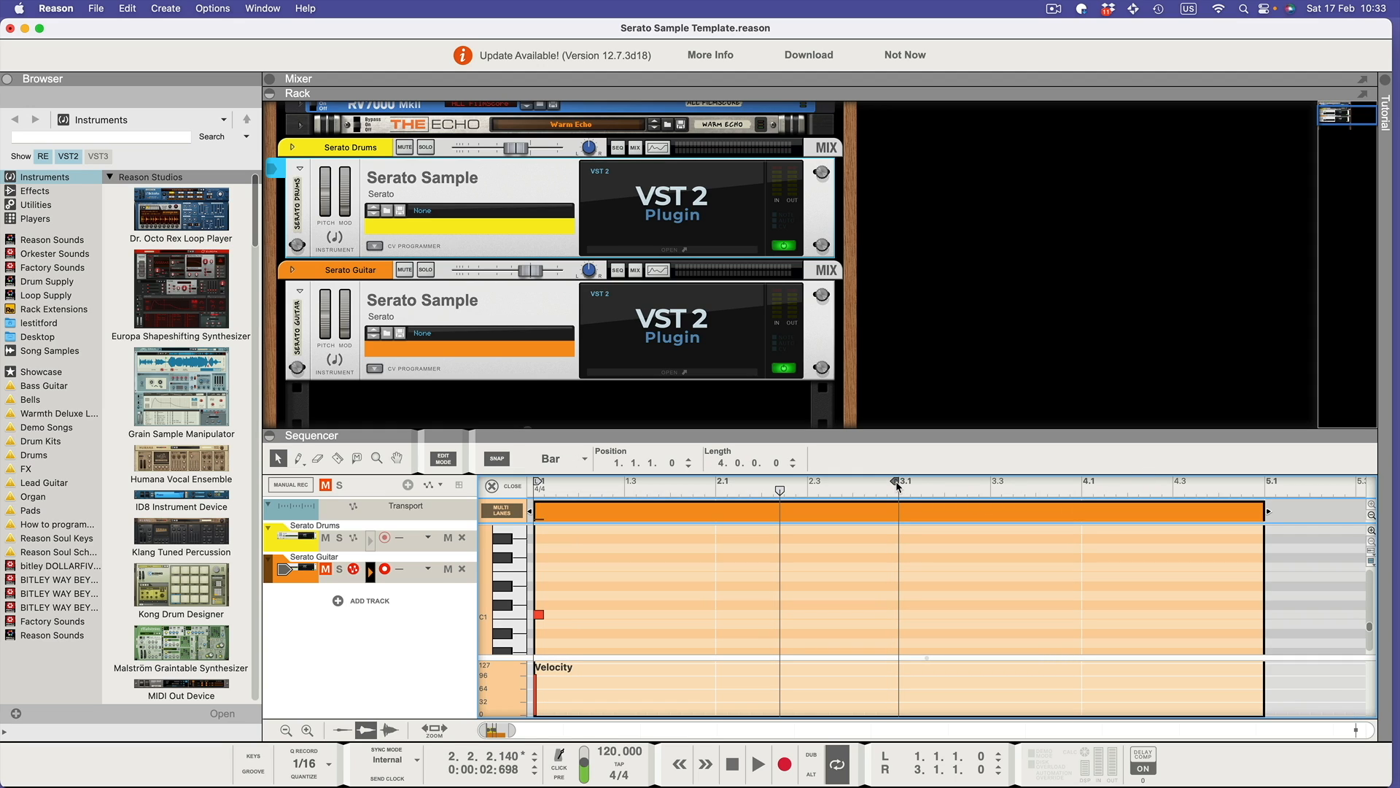
{"action": "left_click_drag", "start_coordinate": [897, 484], "coordinate": [1058, 472]}
{"action": "left_click_drag", "start_coordinate": [1151, 472], "coordinate": [1242, 476]}
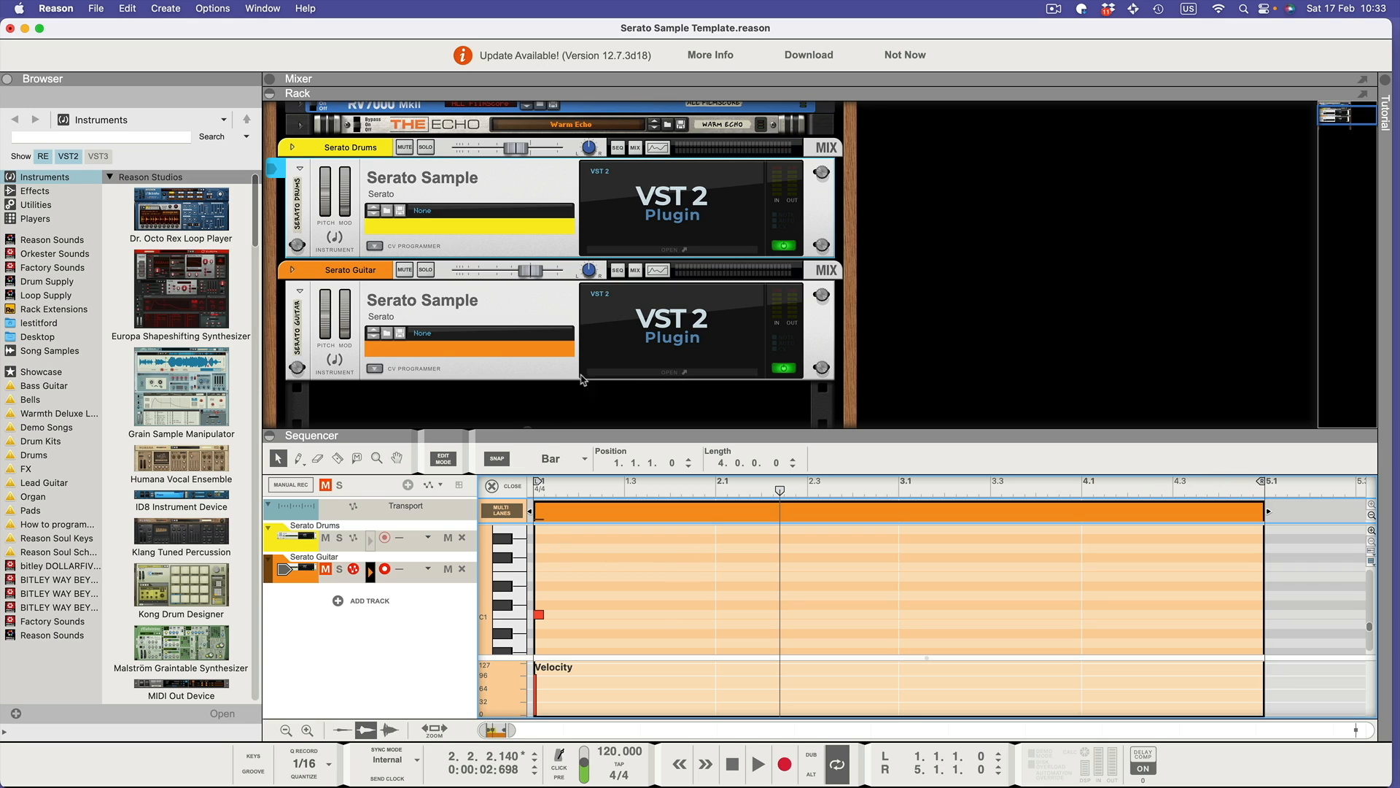
Reopen the Serato Drums sampler, set its grid BPM to 240, and play the sequence to hear the change.
{"action": "left_click", "coordinate": [658, 217]}
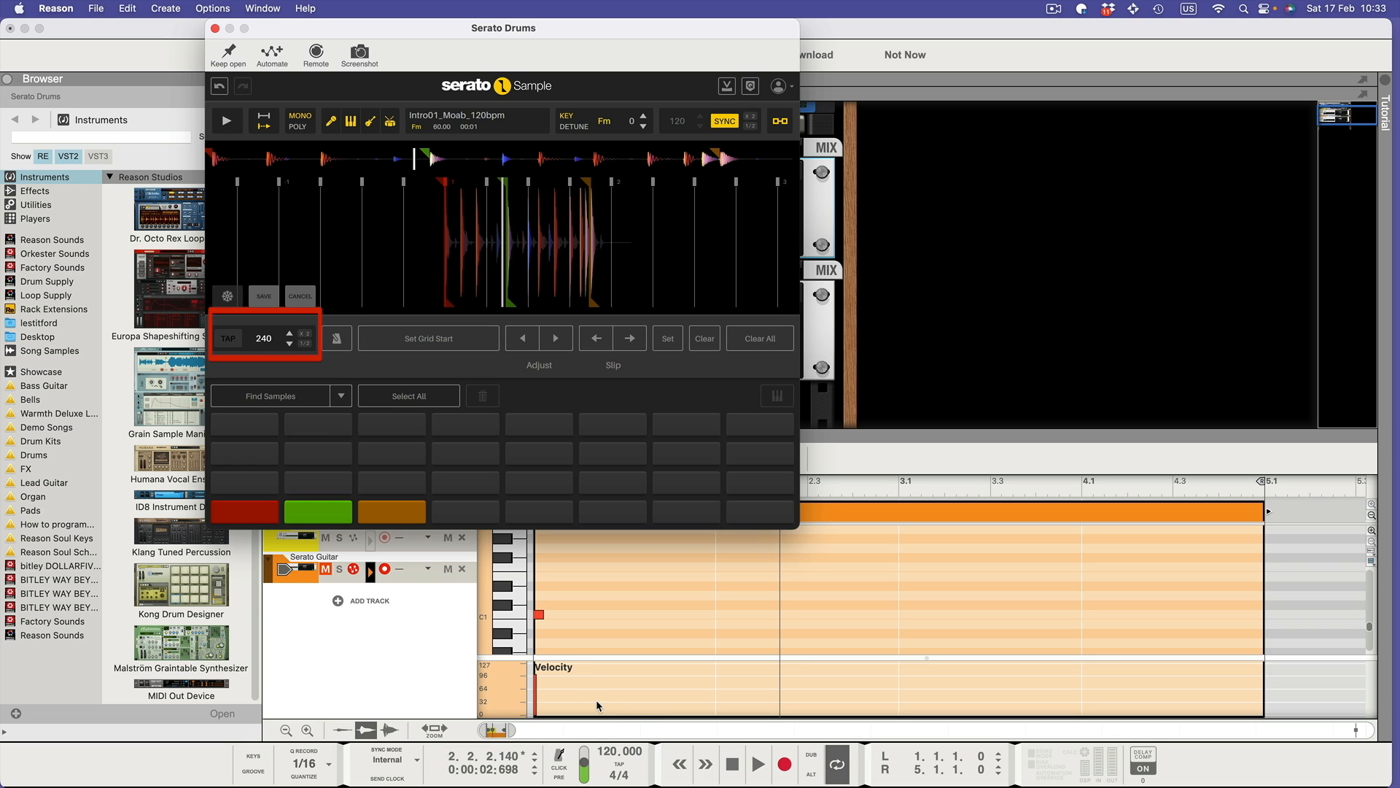
{"action": "left_click", "coordinate": [759, 764]}
{"action": "left_click", "coordinate": [759, 764]}
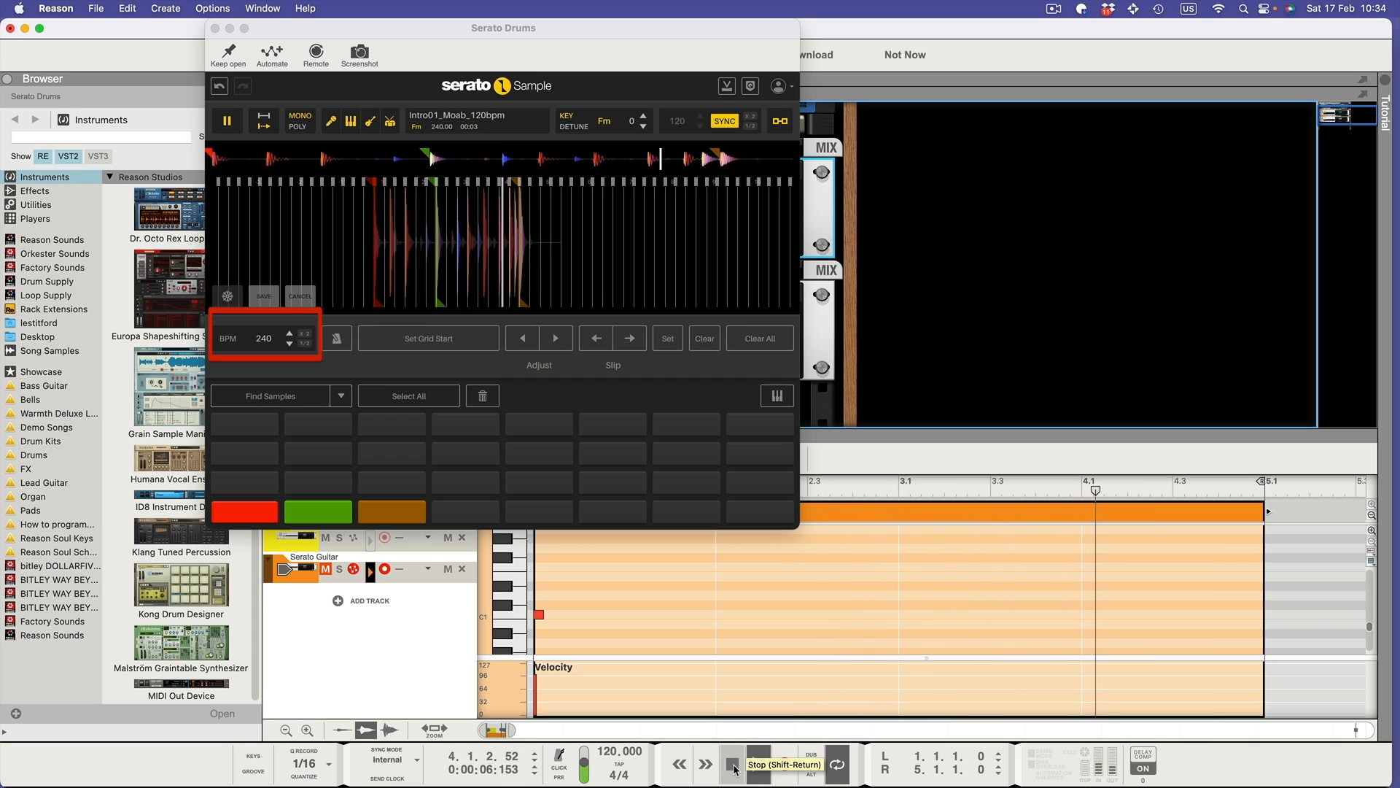
{"action": "left_click", "coordinate": [733, 765]}
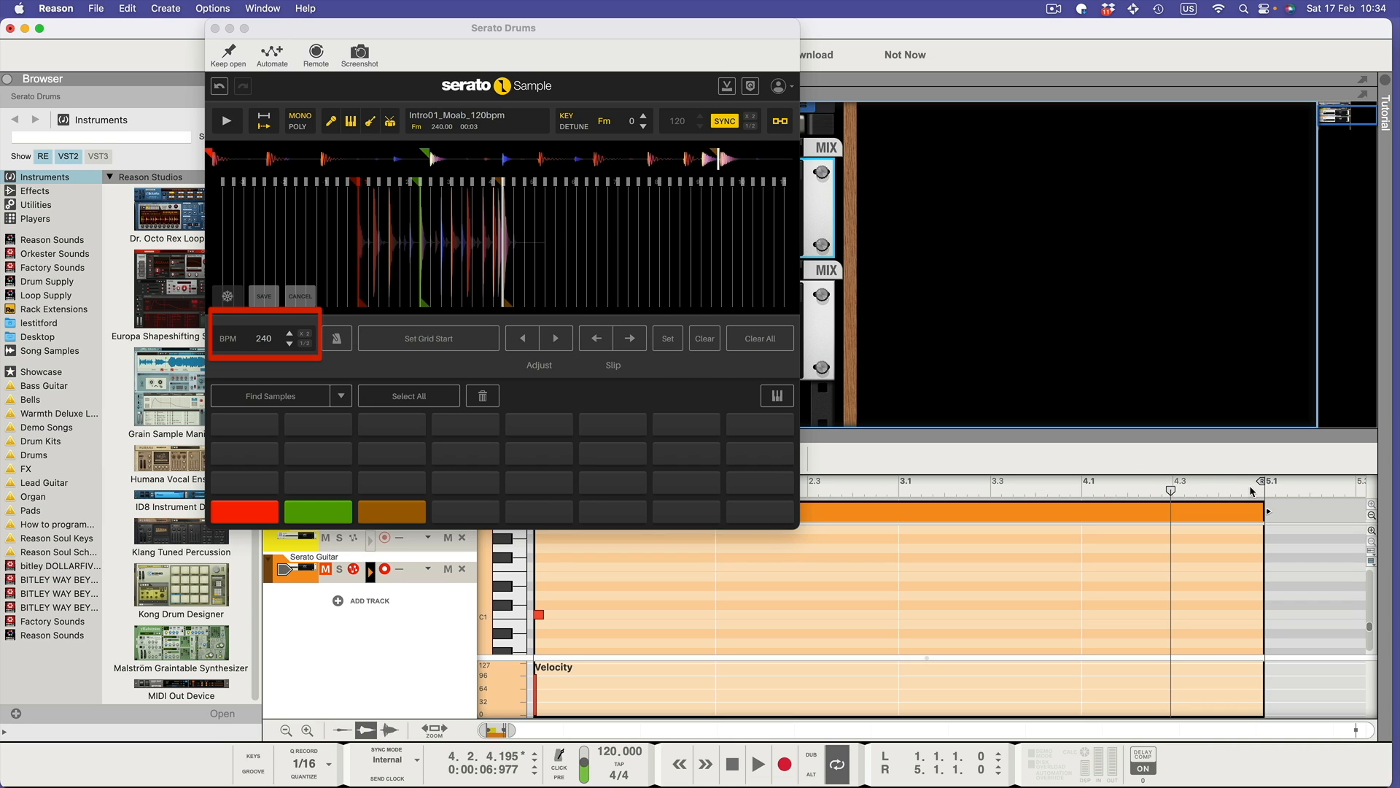
Shorten the note clip and loop to two bars, ending at bar 3, and play the sequence briefly.
{"action": "left_click_drag", "start_coordinate": [1183, 486], "coordinate": [949, 508]}
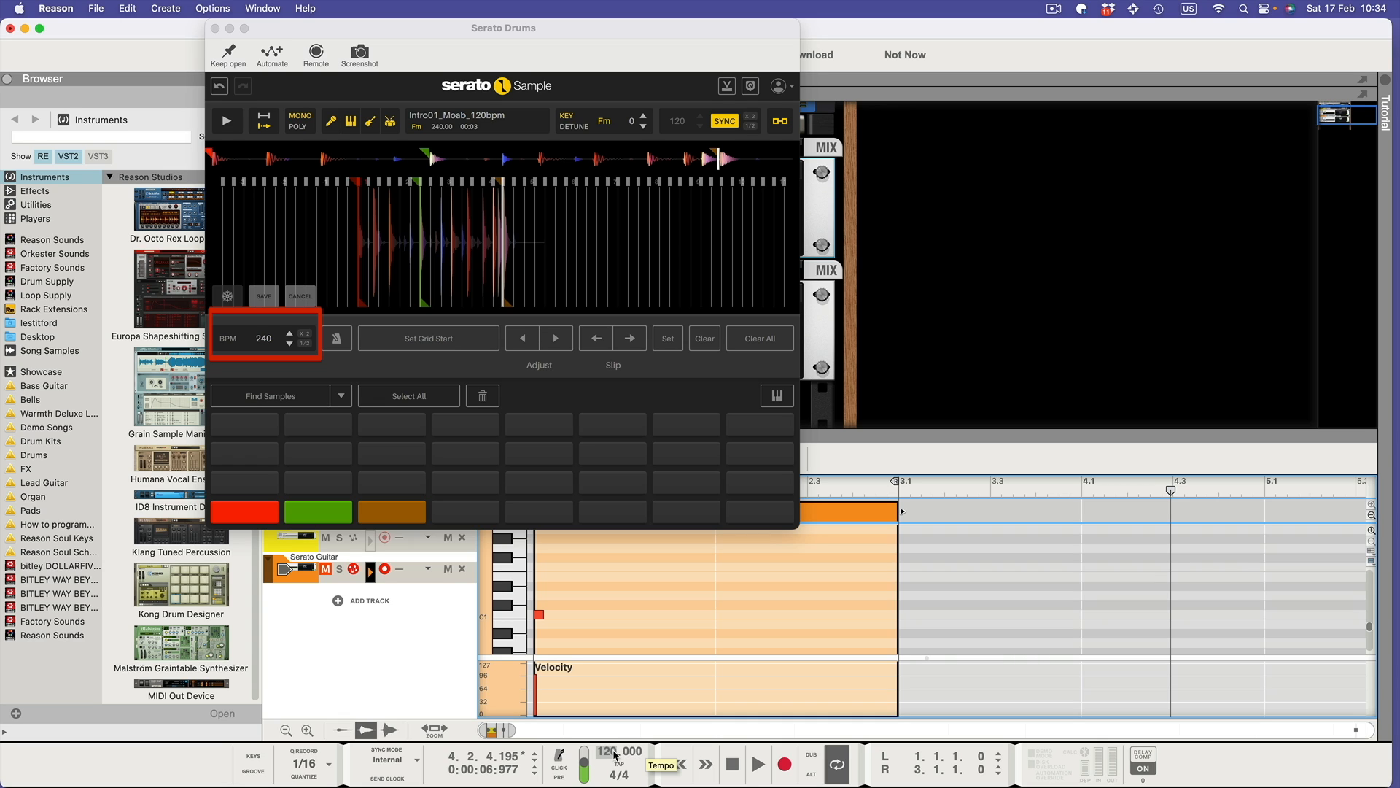
{"action": "left_click", "coordinate": [759, 764]}
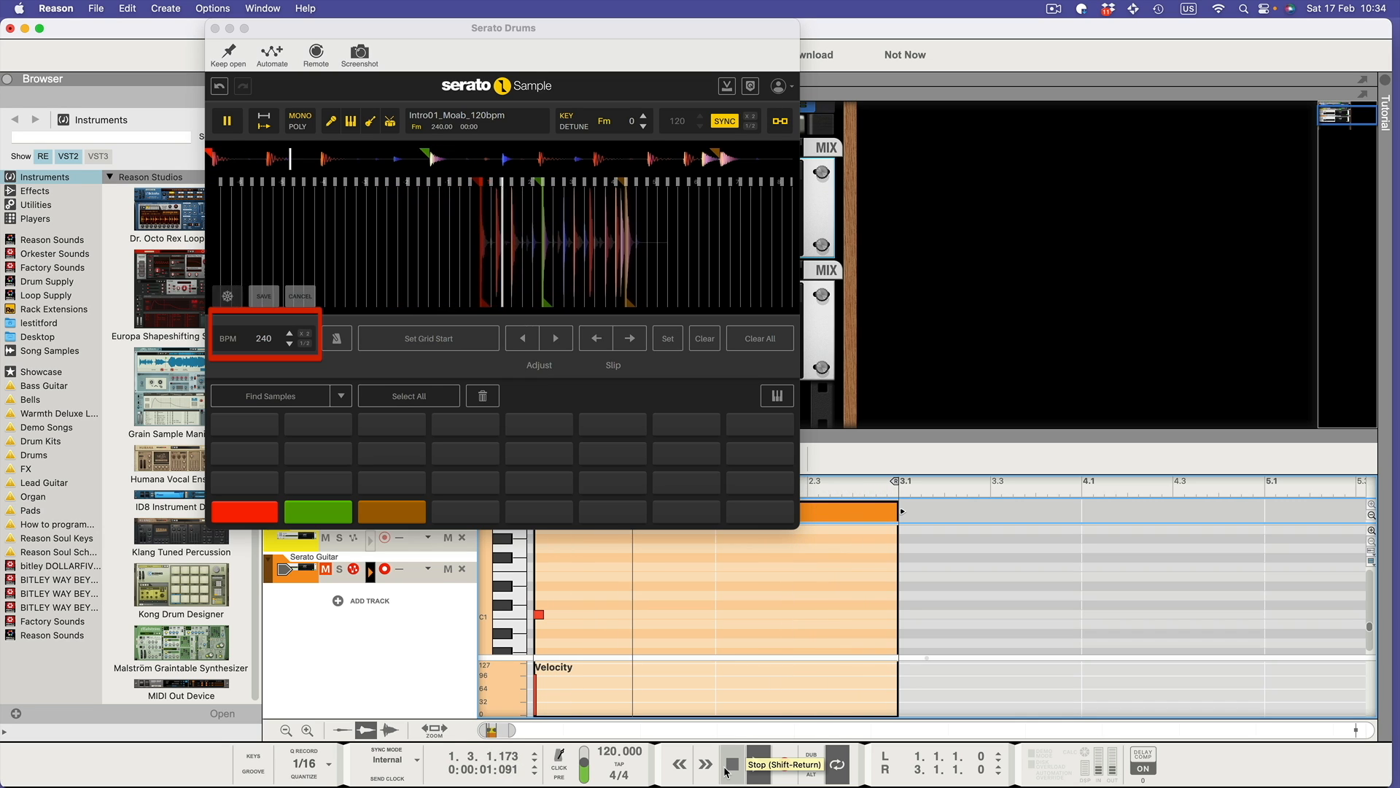
{"action": "left_click", "coordinate": [733, 769]}
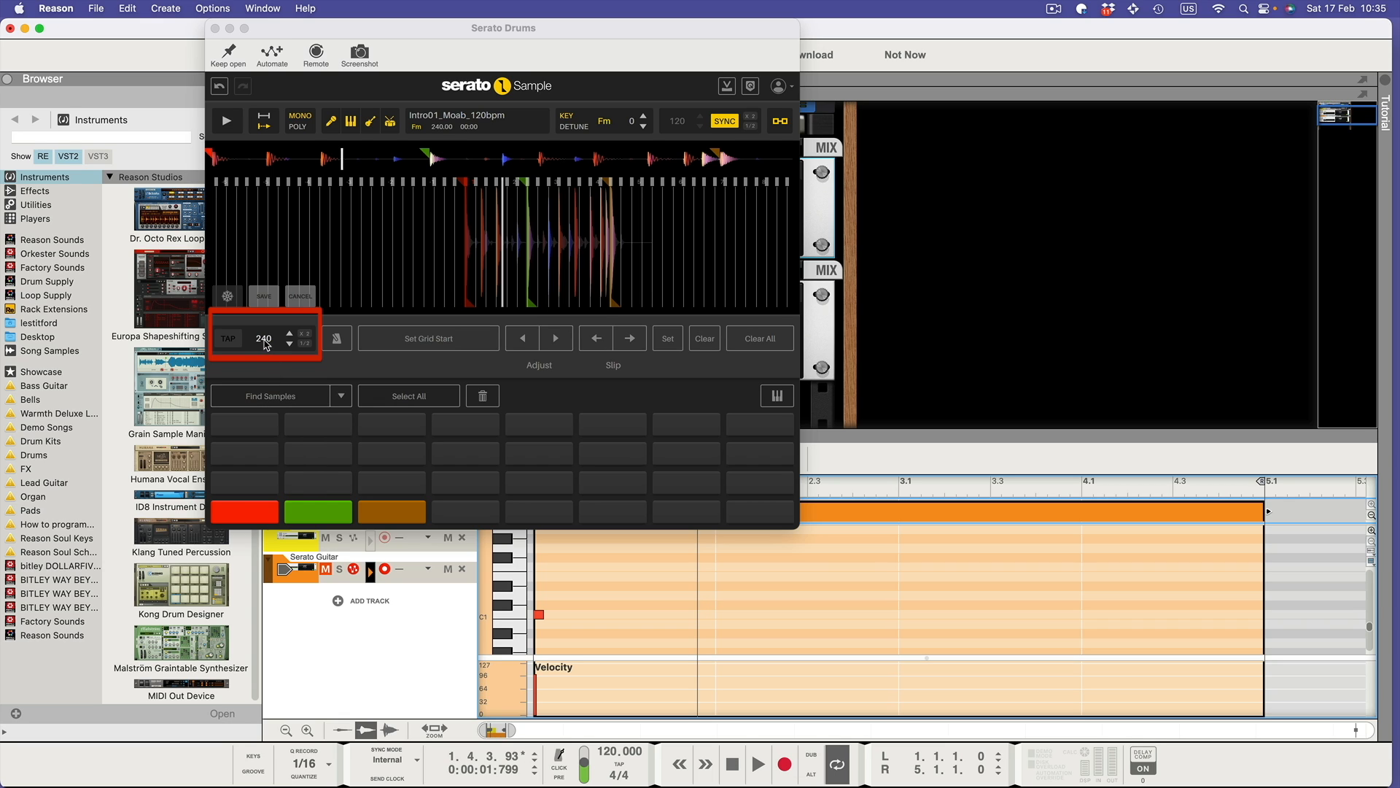
Set the drum sample's grid BPM to 230 and play the sequence from the start with the metronome click enabled.
{"action": "double_click", "coordinate": [264, 339]}
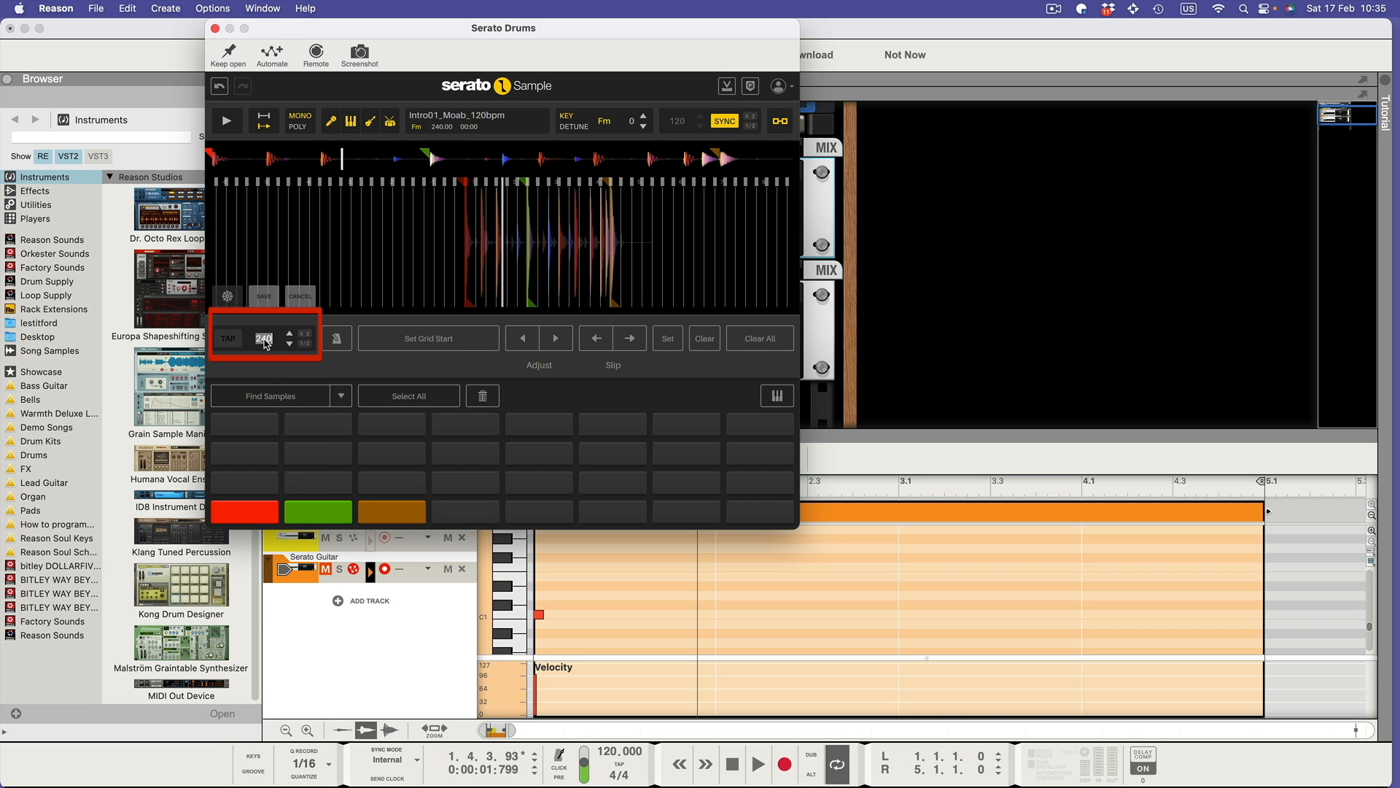
{"action": "type", "text": "230"}
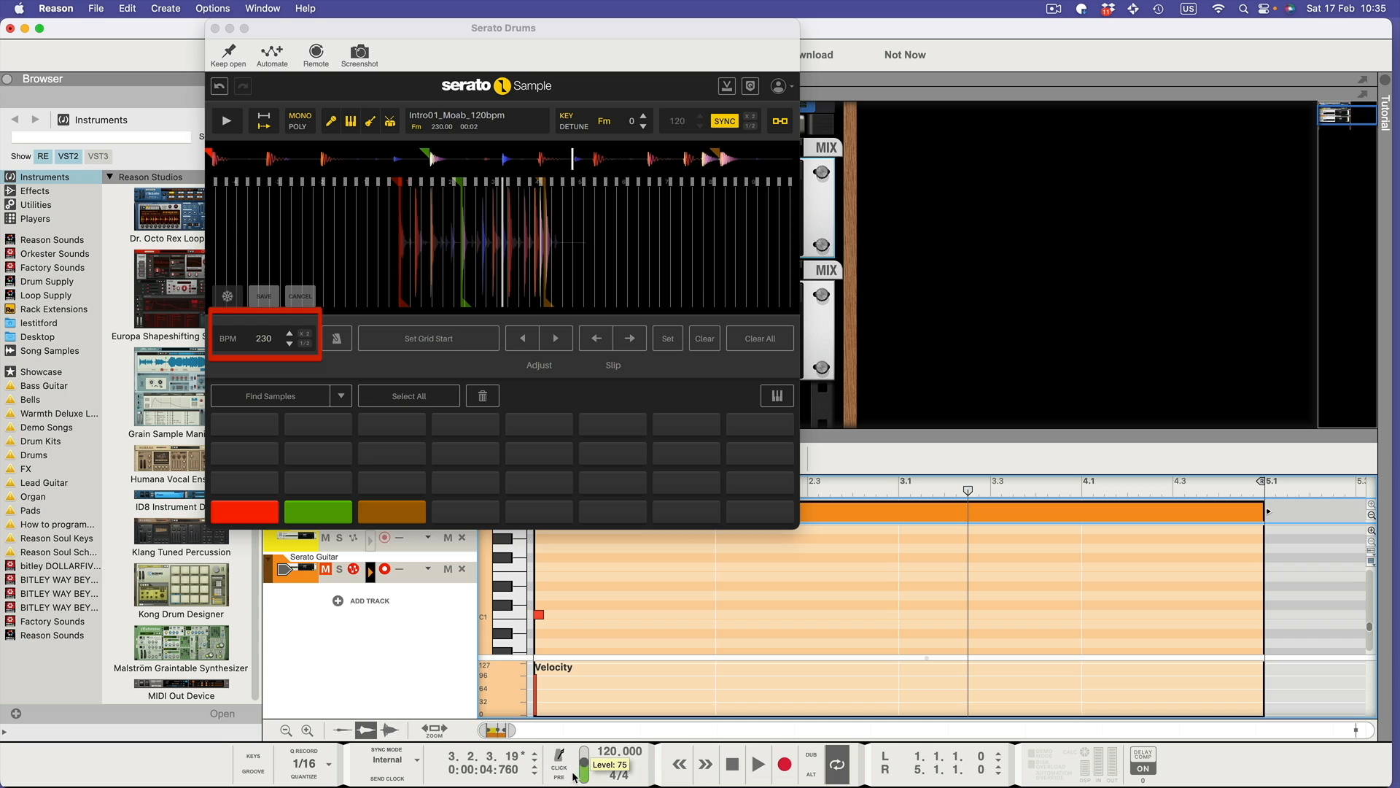
{"action": "left_click", "coordinate": [559, 767]}
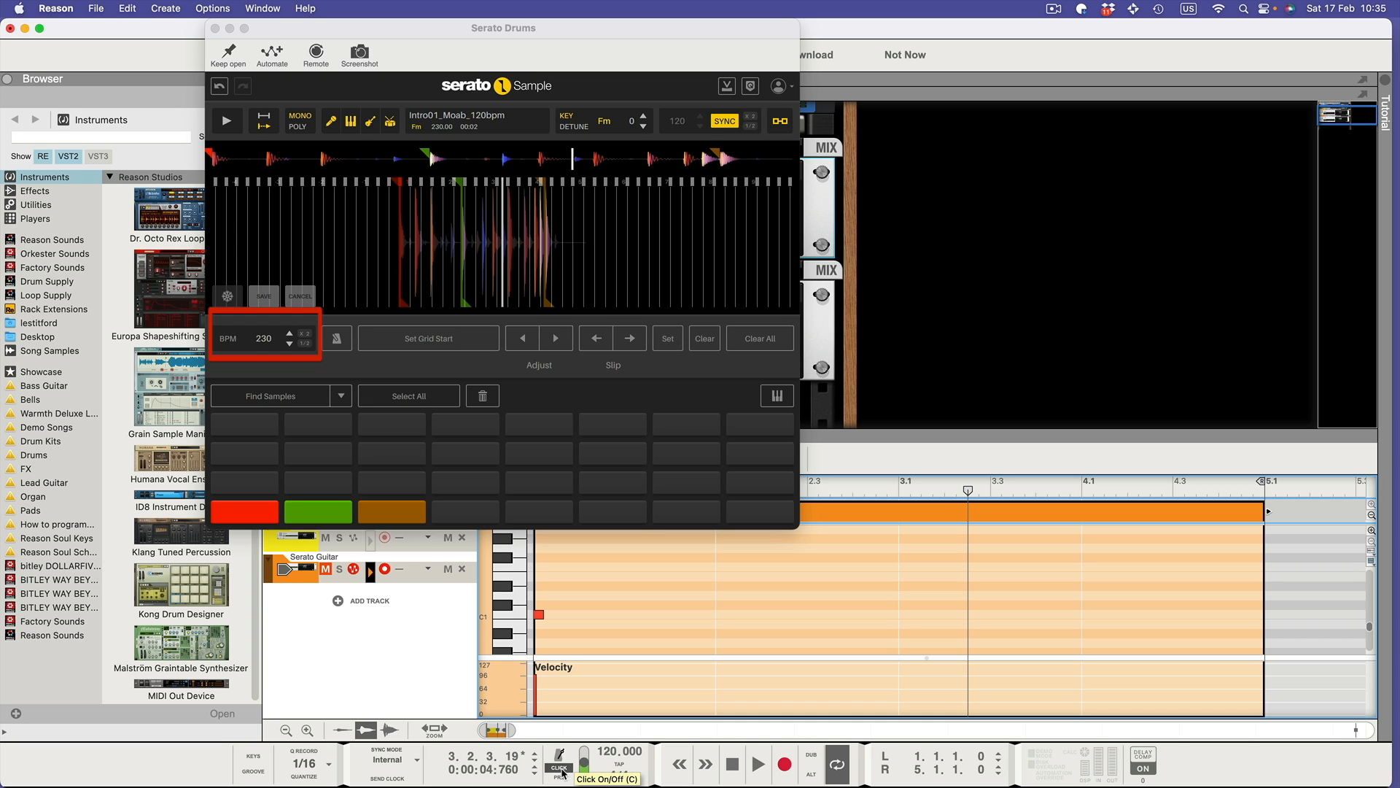
{"action": "left_click", "coordinate": [727, 765]}
{"action": "left_click", "coordinate": [759, 764]}
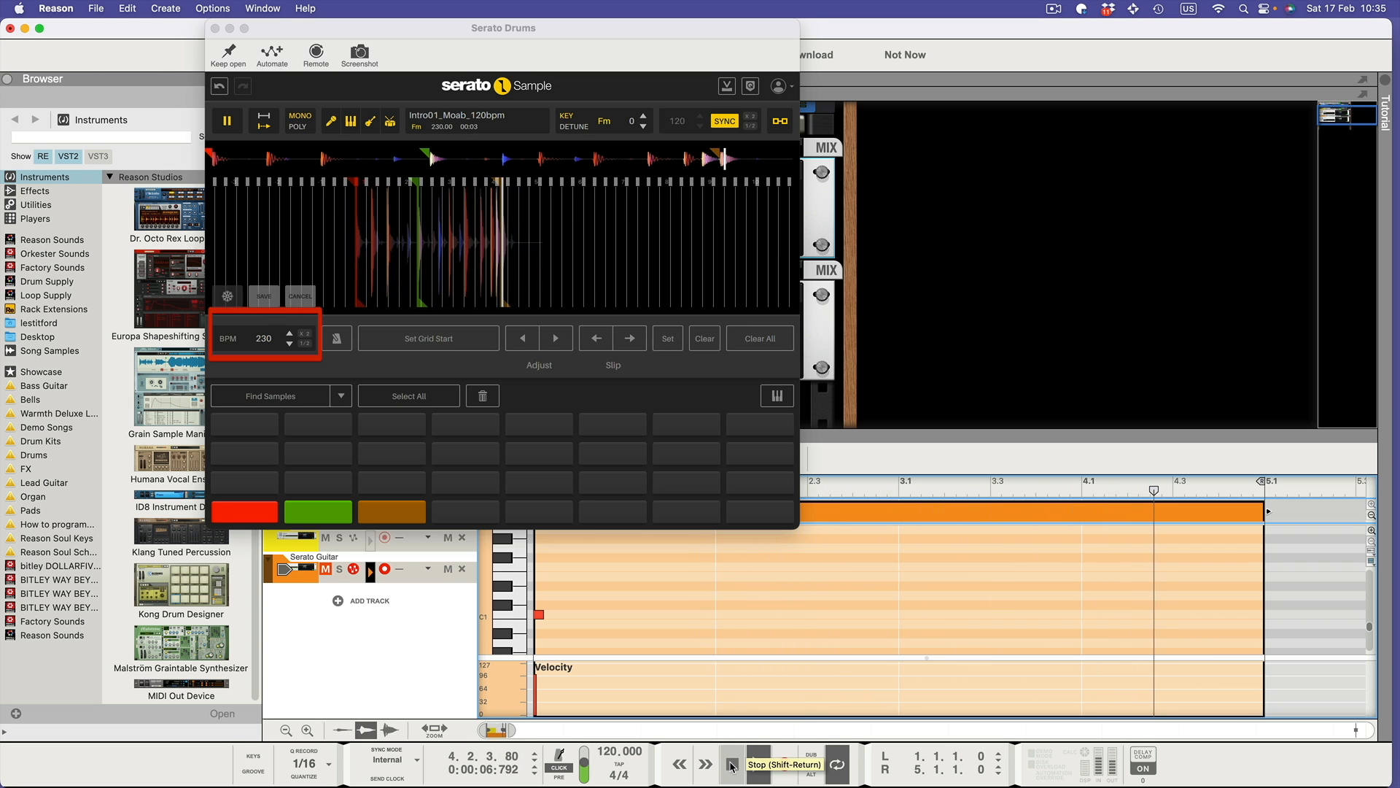
{"action": "left_click", "coordinate": [731, 765]}
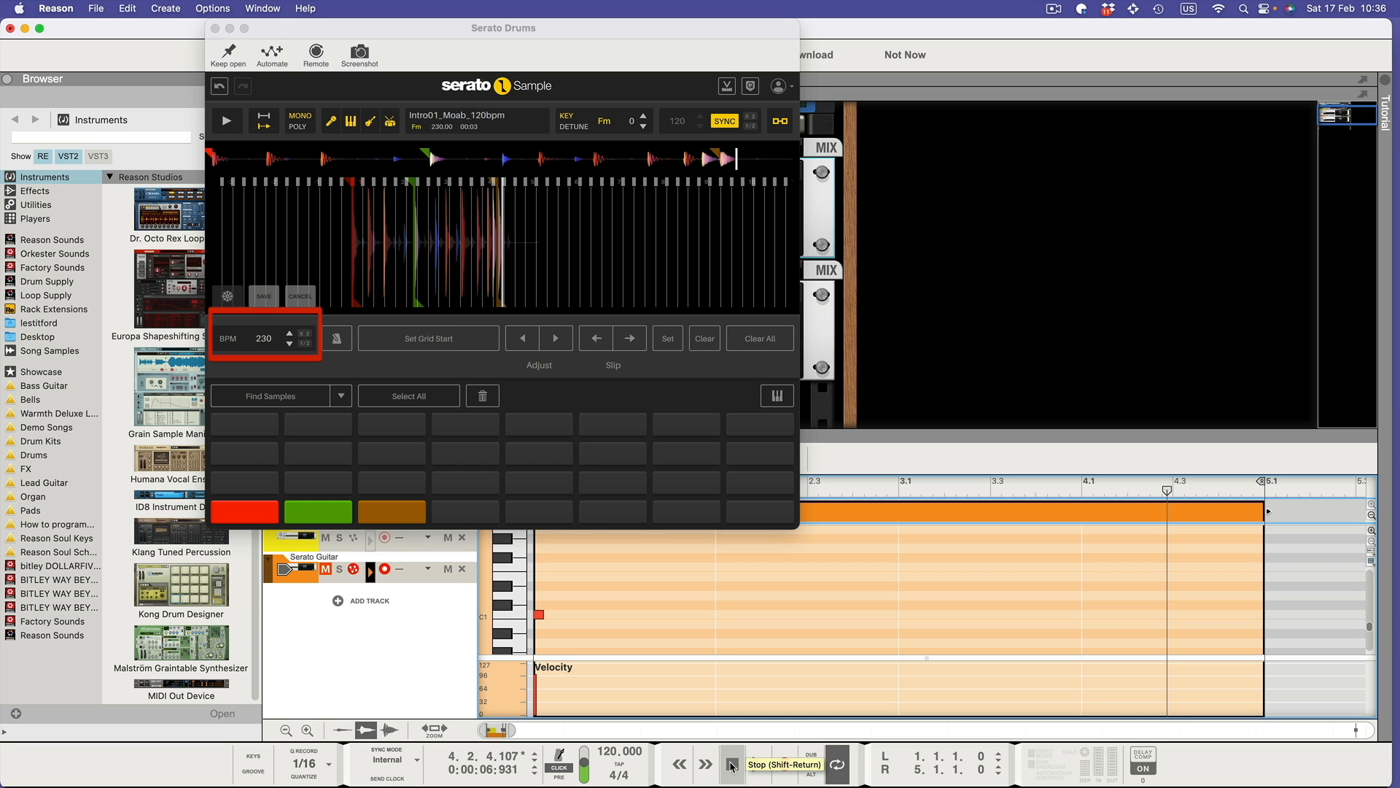
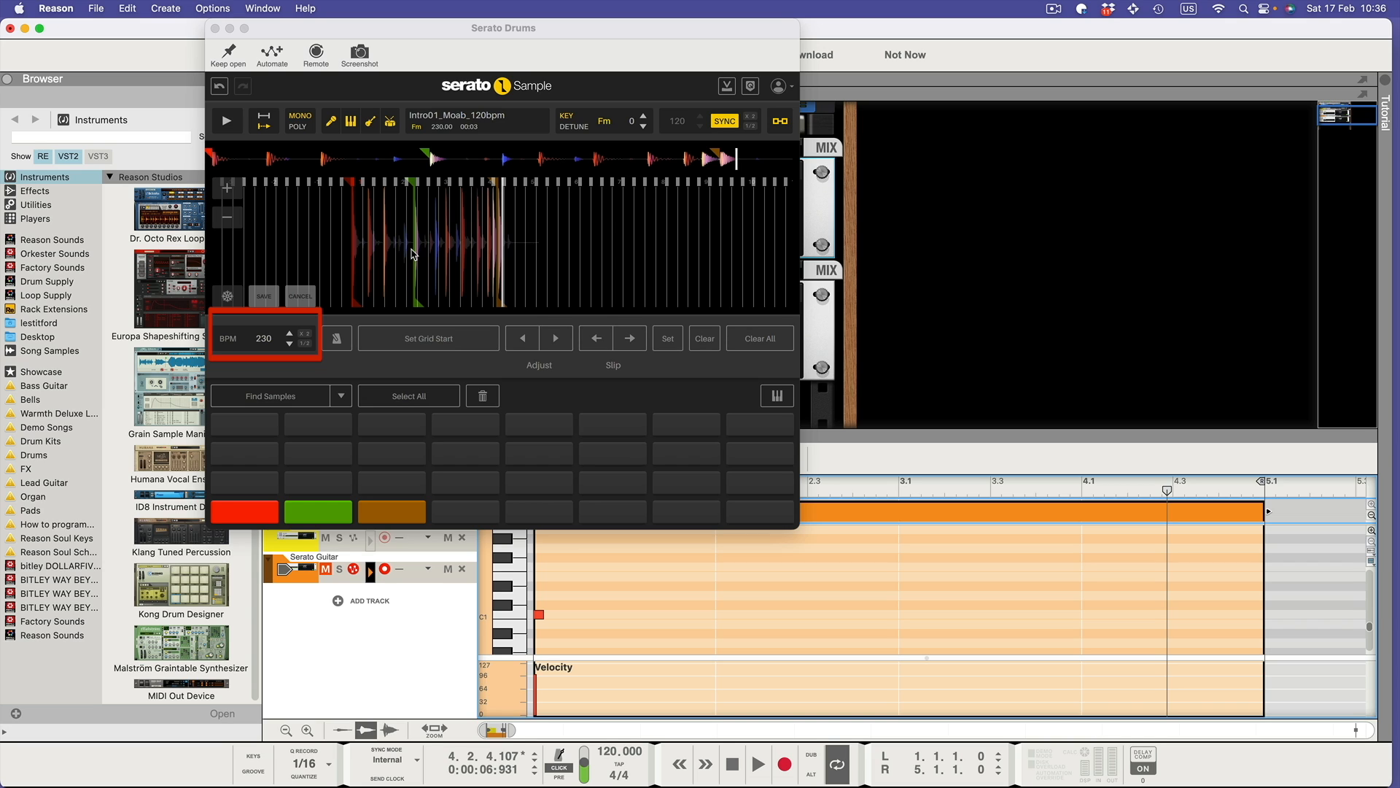
Set the drum sample's grid BPM to 240 and the song tempo to 150, returning the playhead to the start.
{"action": "left_click", "coordinate": [268, 338]}
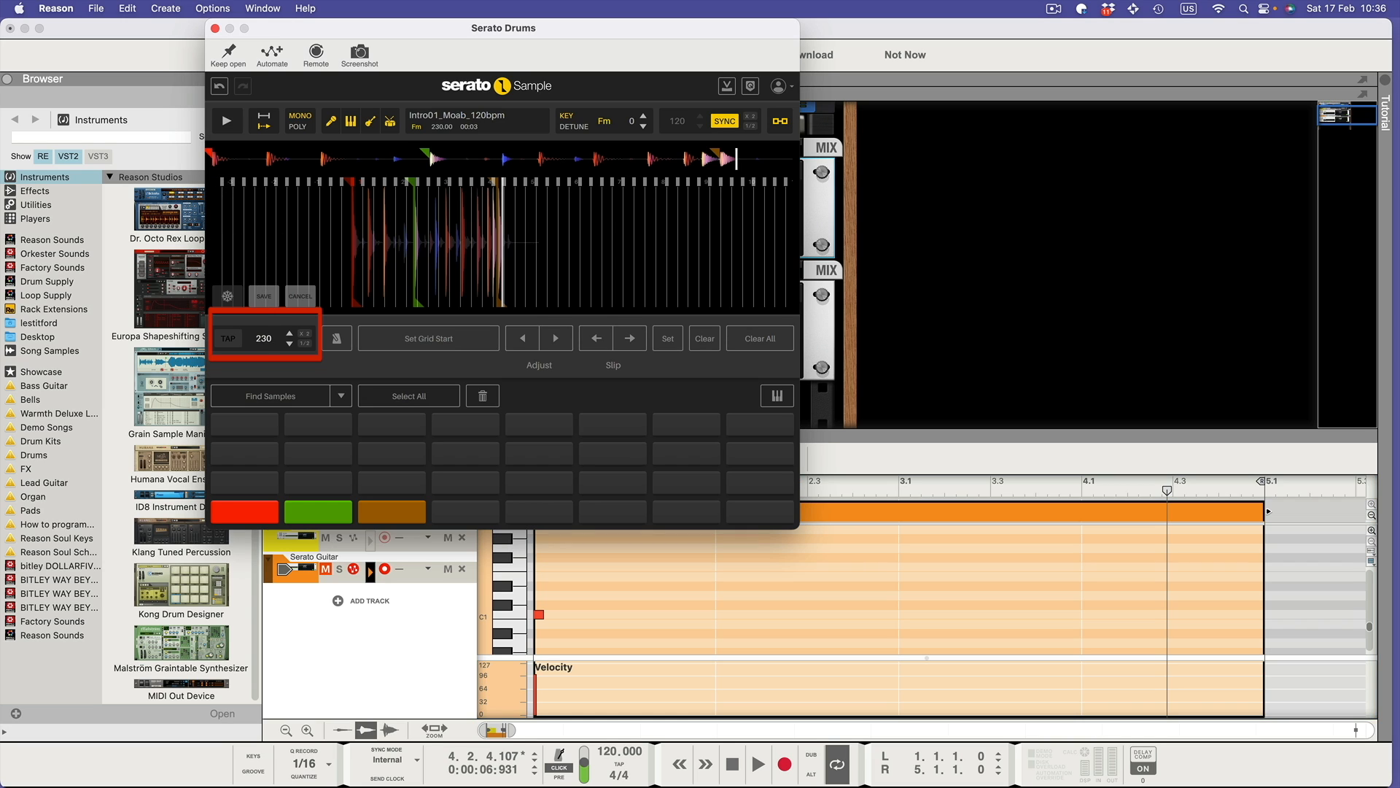
{"action": "double_click", "coordinate": [264, 339]}
{"action": "type", "text": "240"}
{"action": "double_click", "coordinate": [611, 755]}
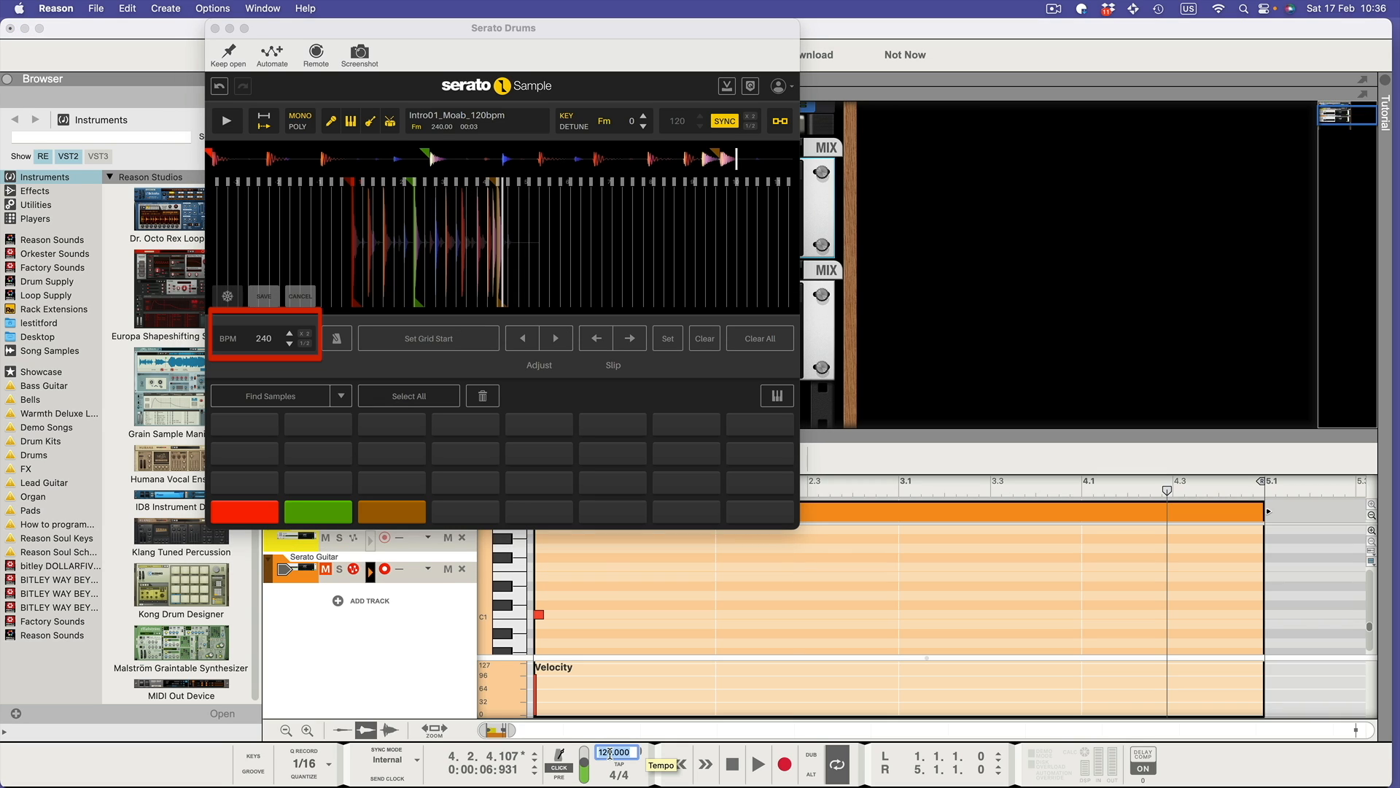
{"action": "type", "text": "150"}
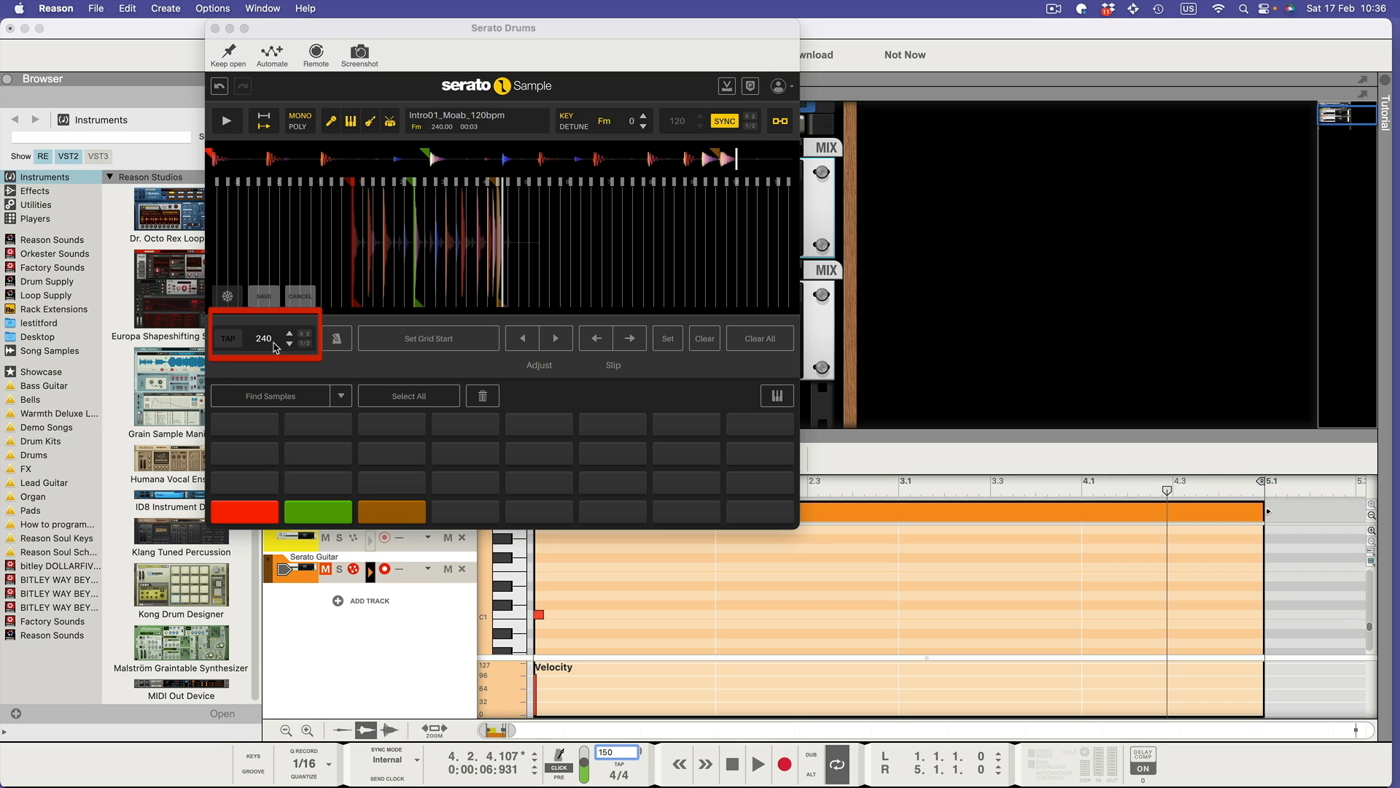
{"action": "left_click", "coordinate": [732, 763]}
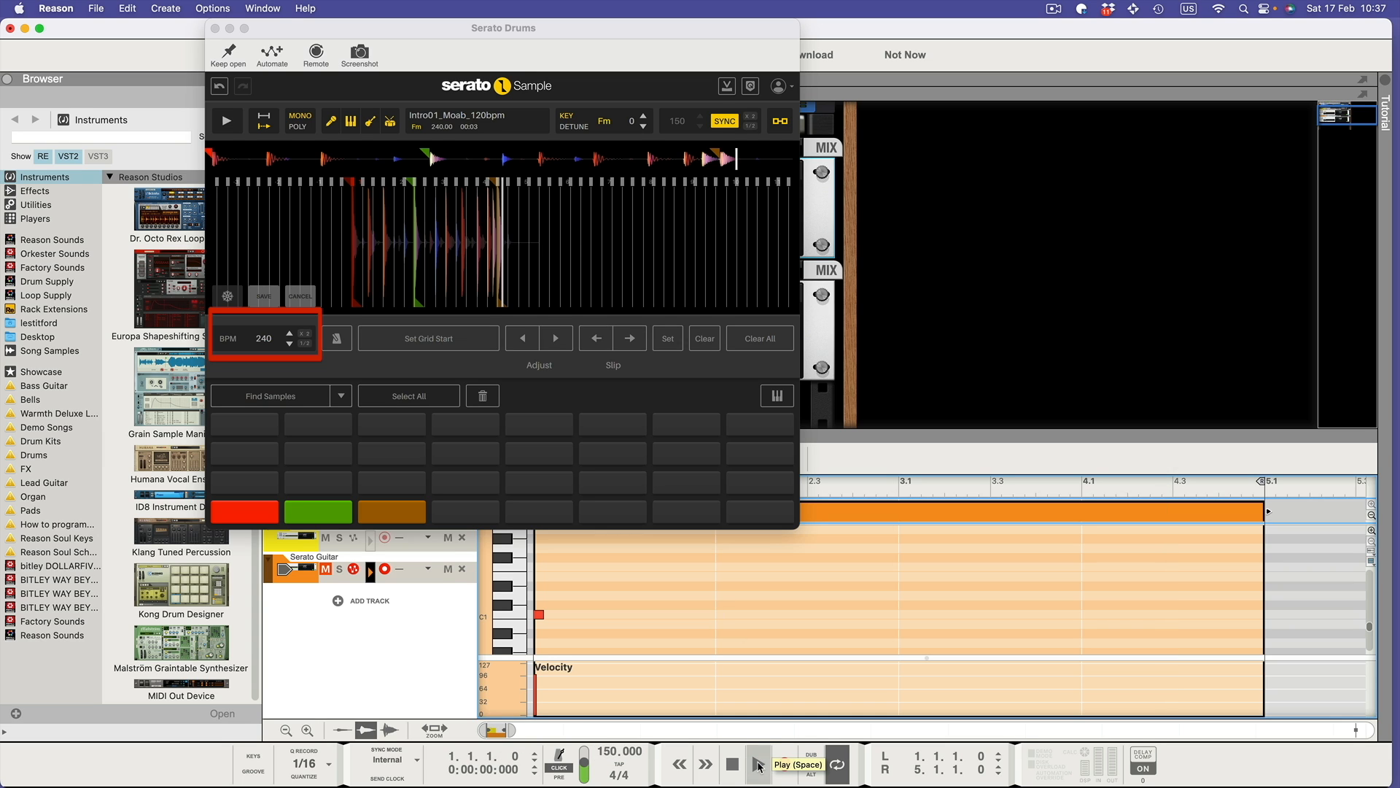
Play the sequence from the start twice to hear the synced drum sample, stopping each time before the loop ends.
{"action": "left_click", "coordinate": [758, 764]}
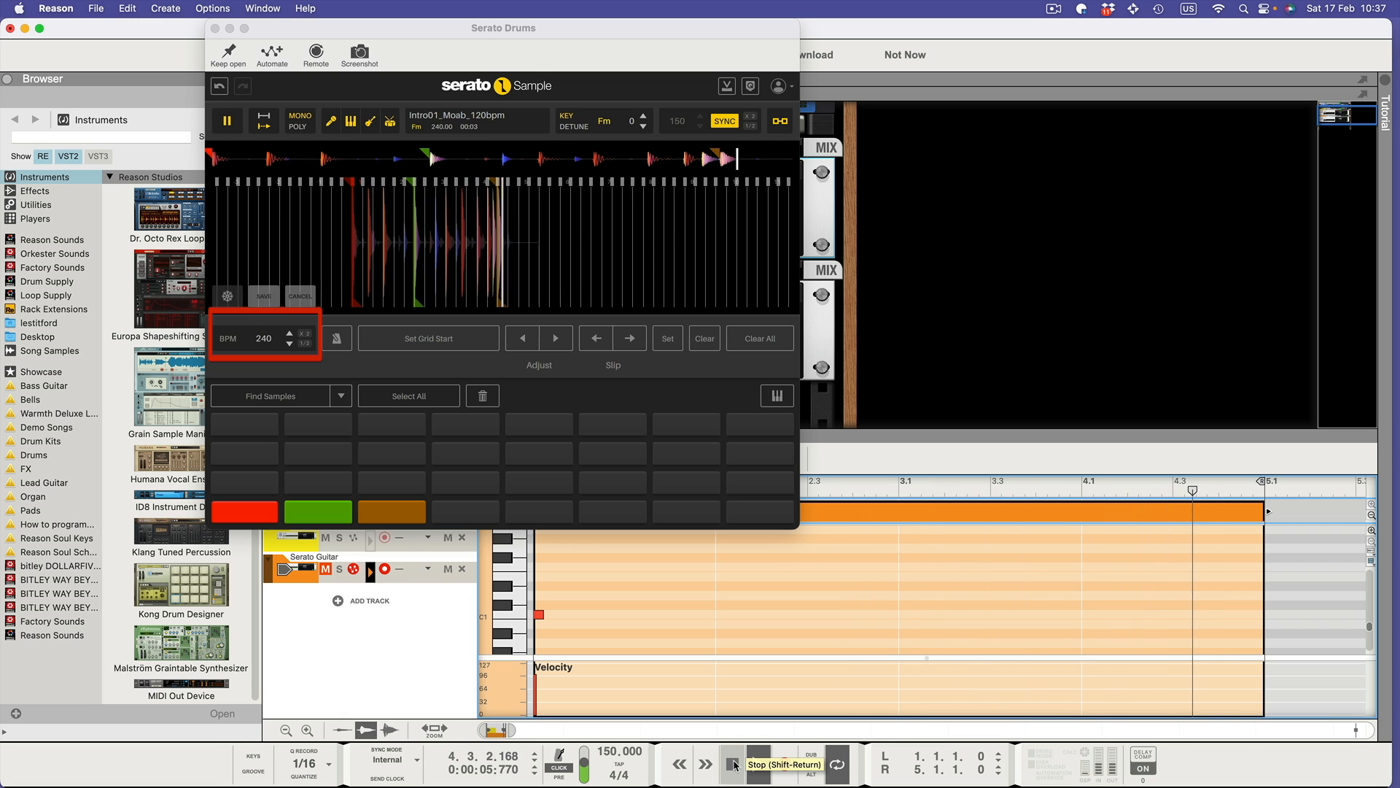
{"action": "left_click", "coordinate": [733, 764]}
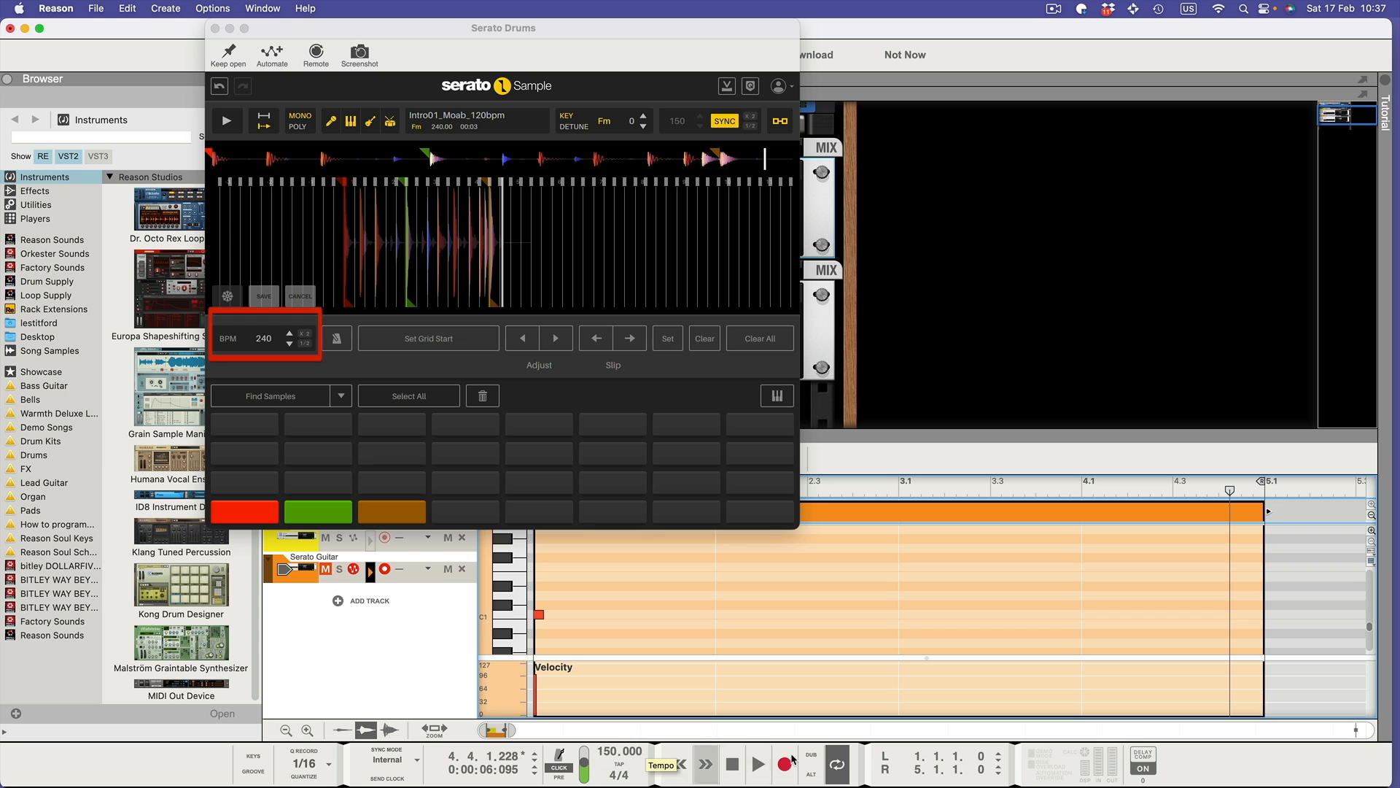
{"action": "left_click", "coordinate": [733, 766]}
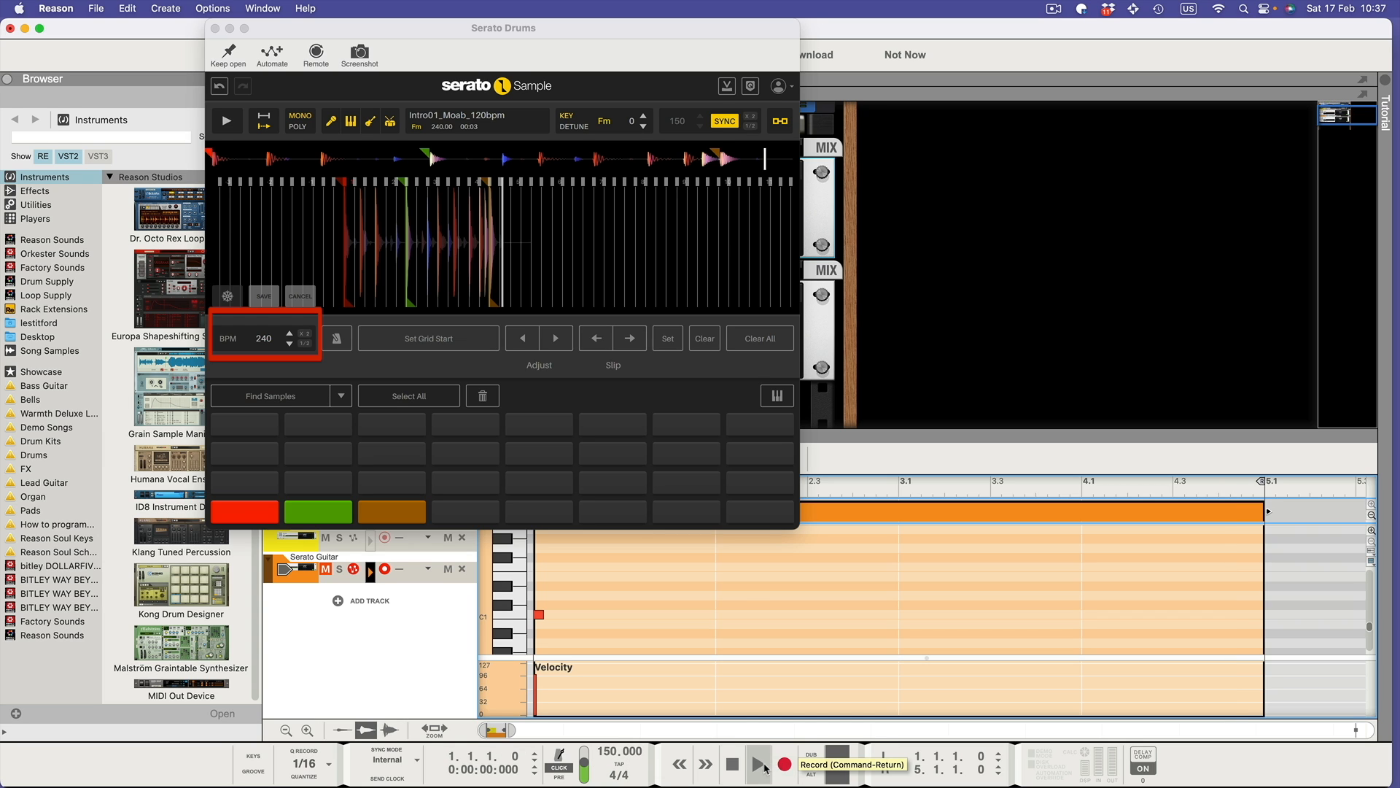
{"action": "left_click", "coordinate": [759, 765]}
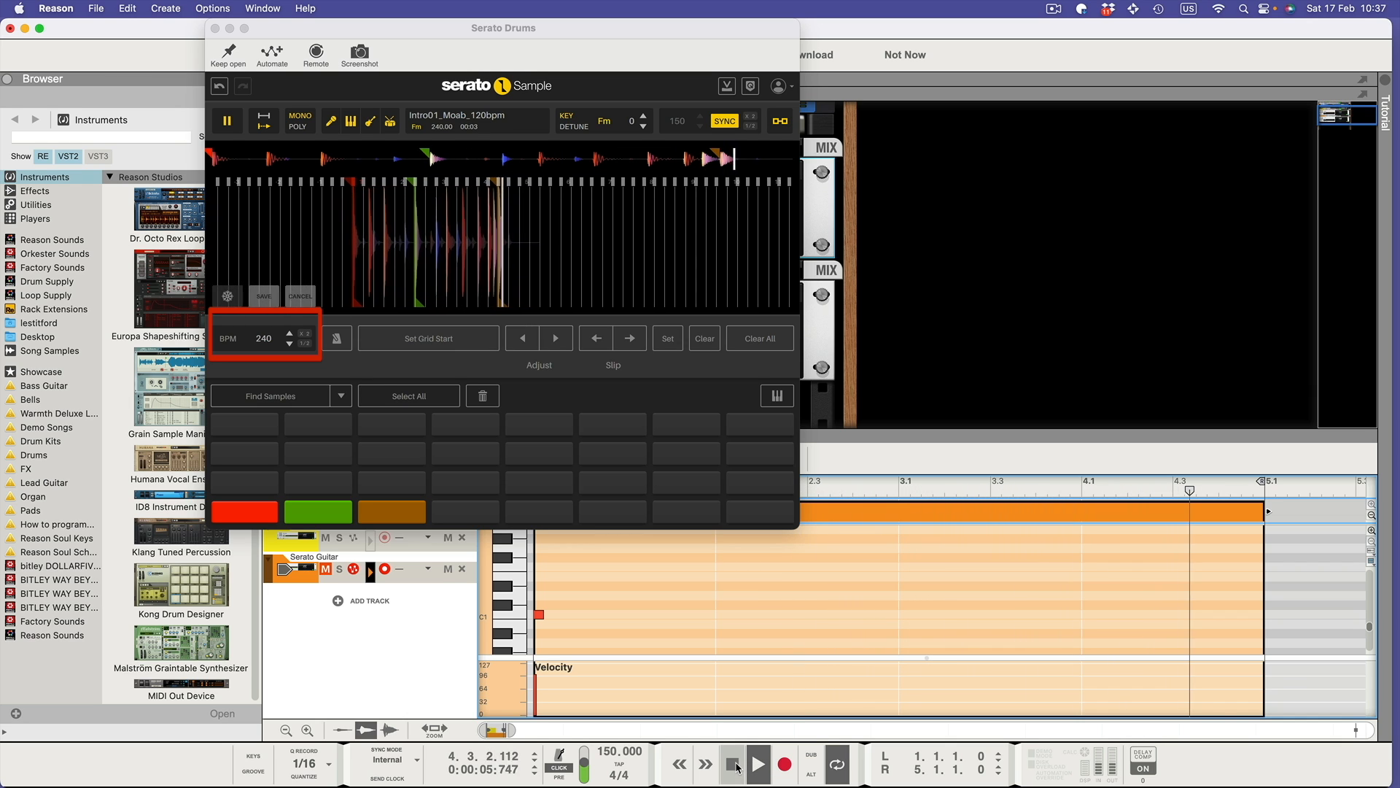
{"action": "left_click", "coordinate": [735, 765]}
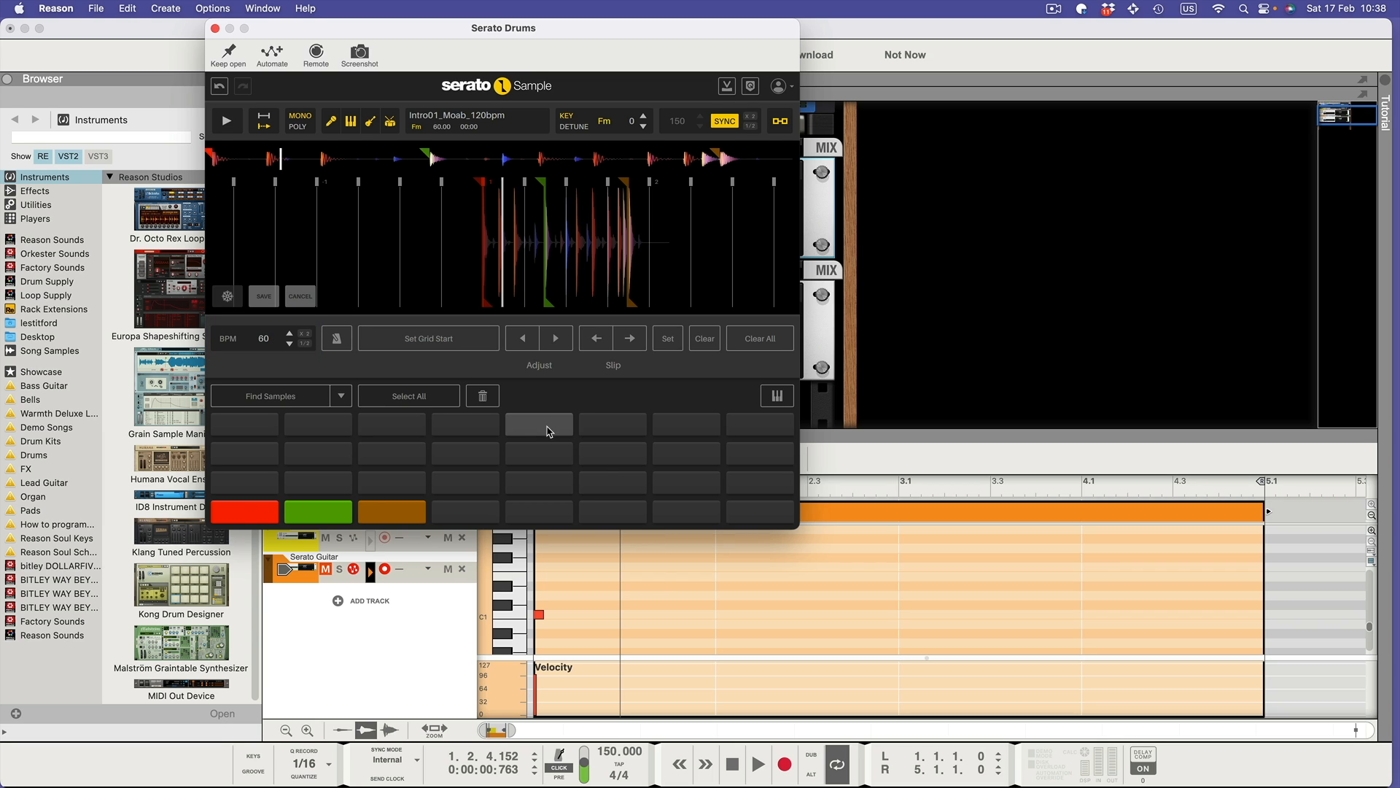
Close the Serato Drums sampler window and shift the main song window slightly.
{"action": "left_click", "coordinate": [215, 28]}
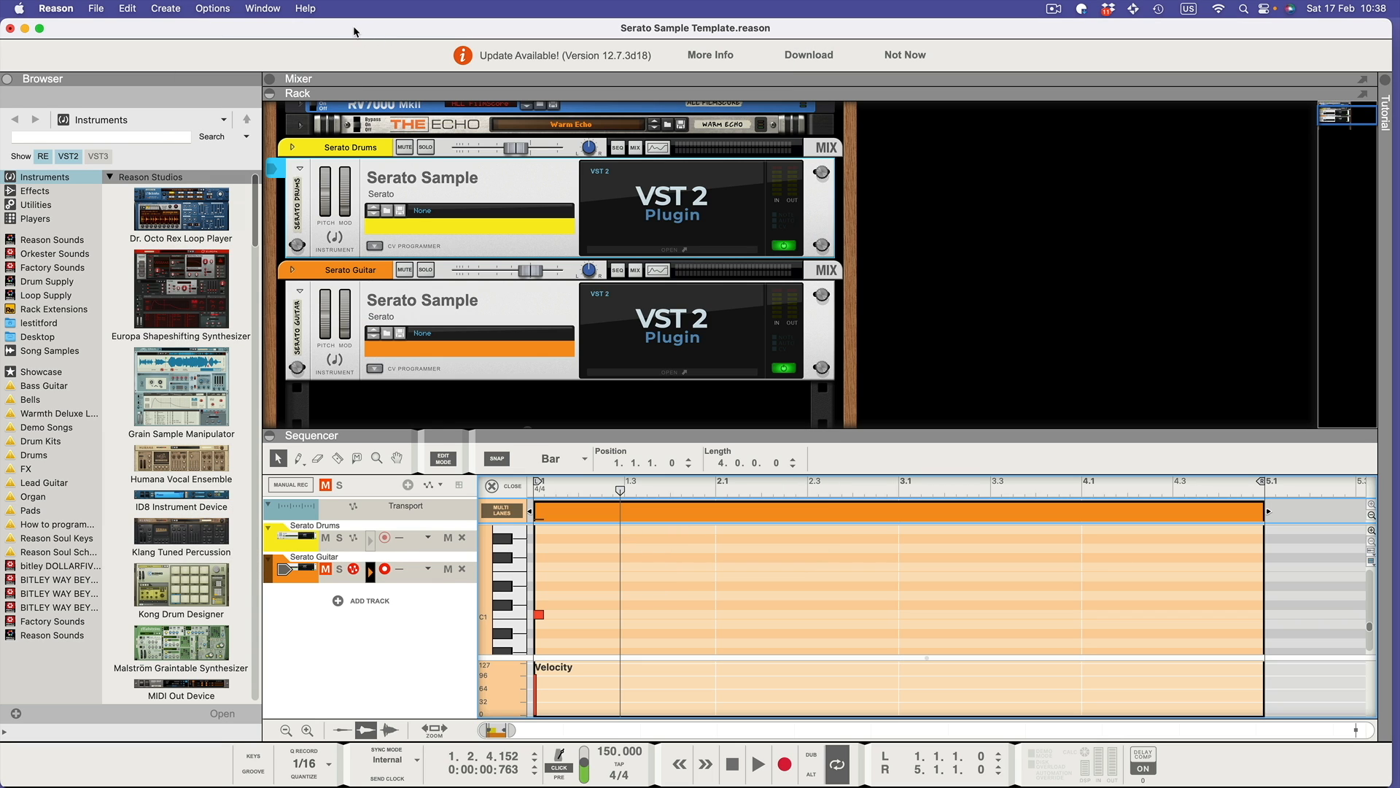
{"action": "mouse_move", "coordinate": [353, 29]}
{"action": "left_mouse_down"}
{"action": "mouse_move", "coordinate": [438, 21]}
{"action": "mouse_move", "coordinate": [359, 21]}
{"action": "left_mouse_up"}
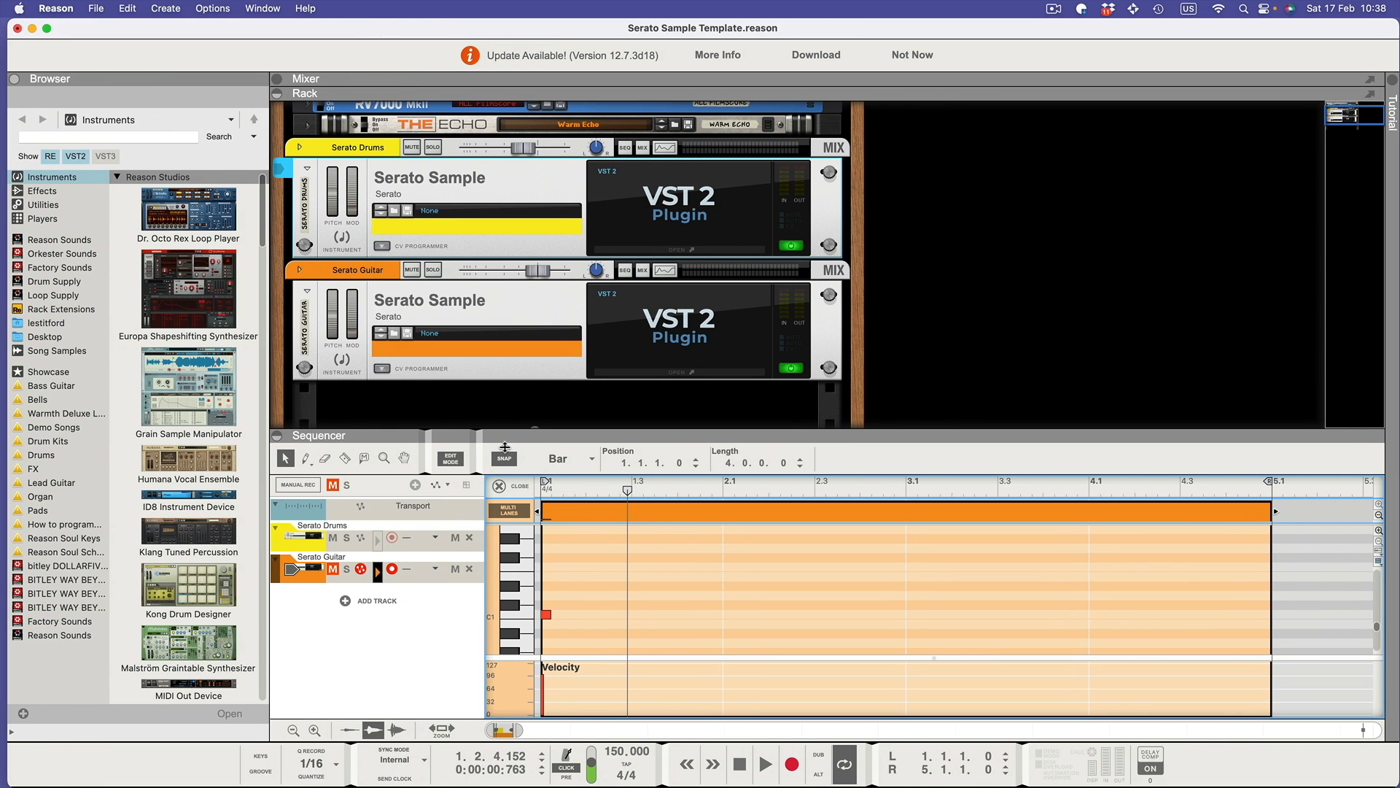